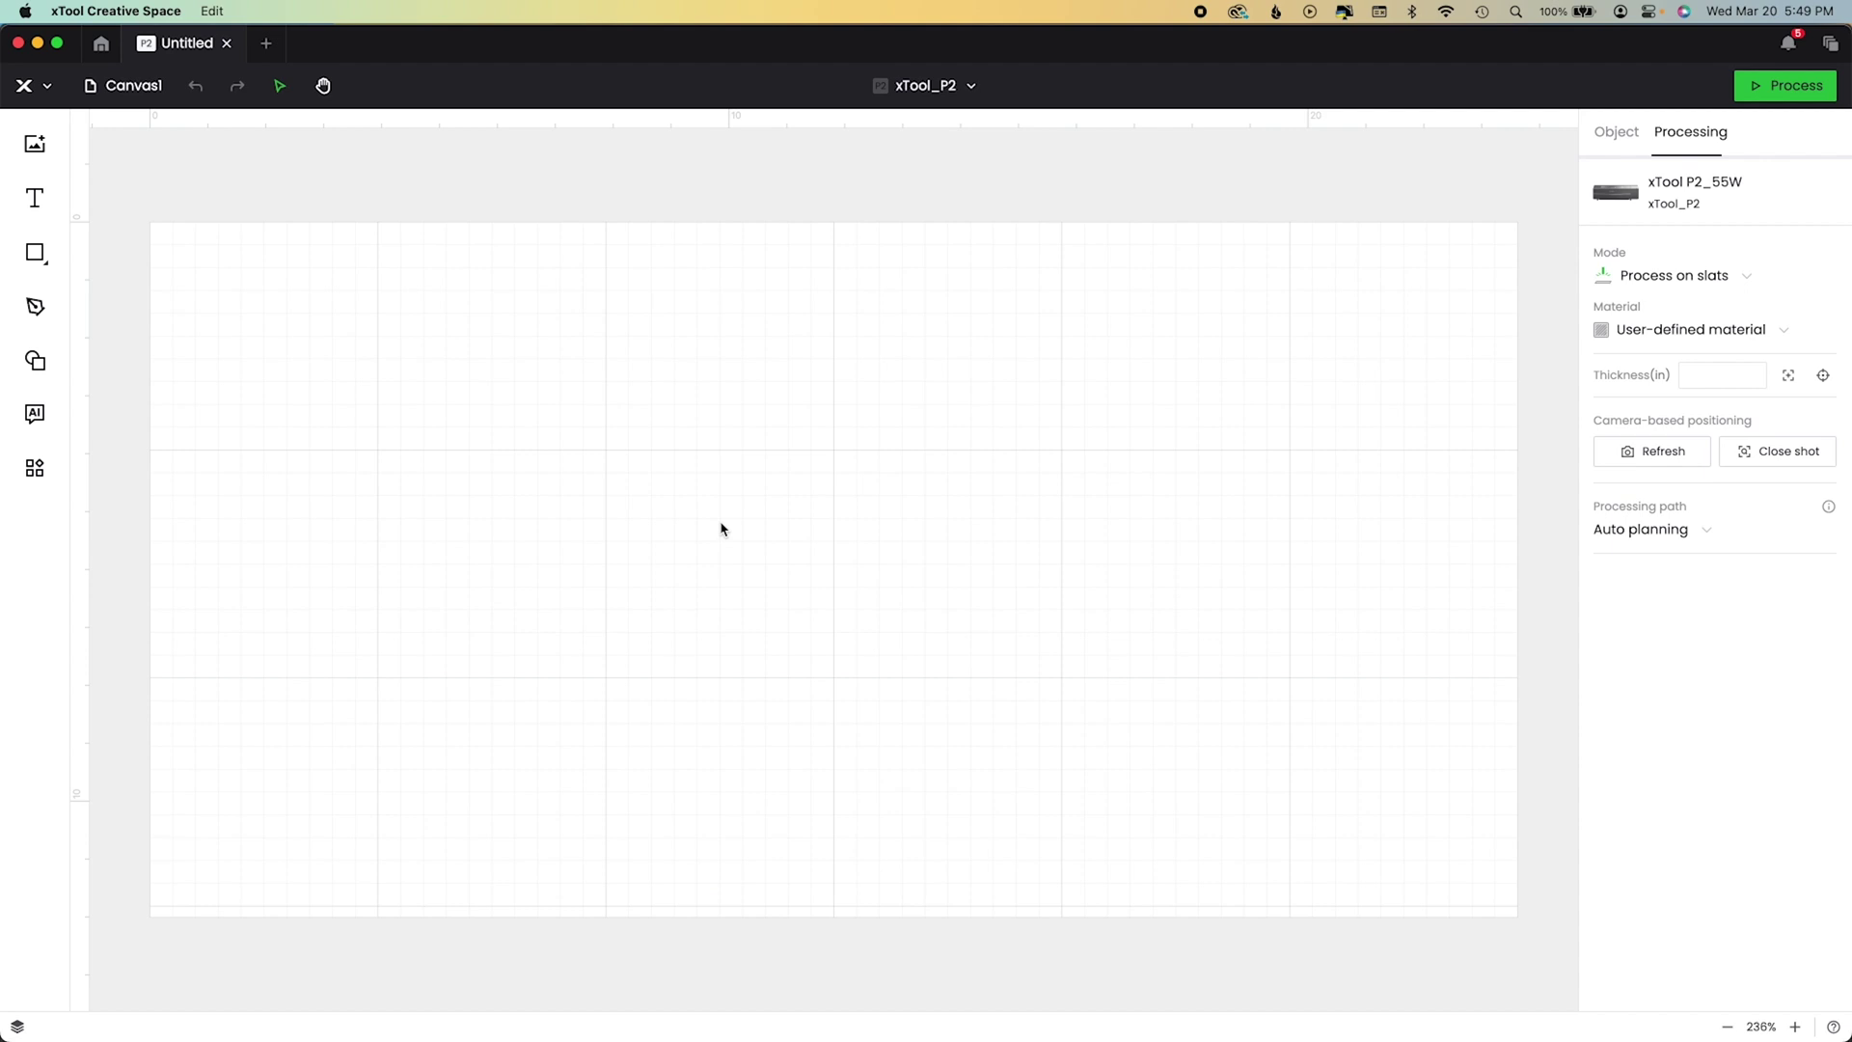
Insert the striped open-winged butterfly from the Animal shapes, enlarge it to about 14.2 by 14.1 in, and rotate it upright.
click(33, 359)
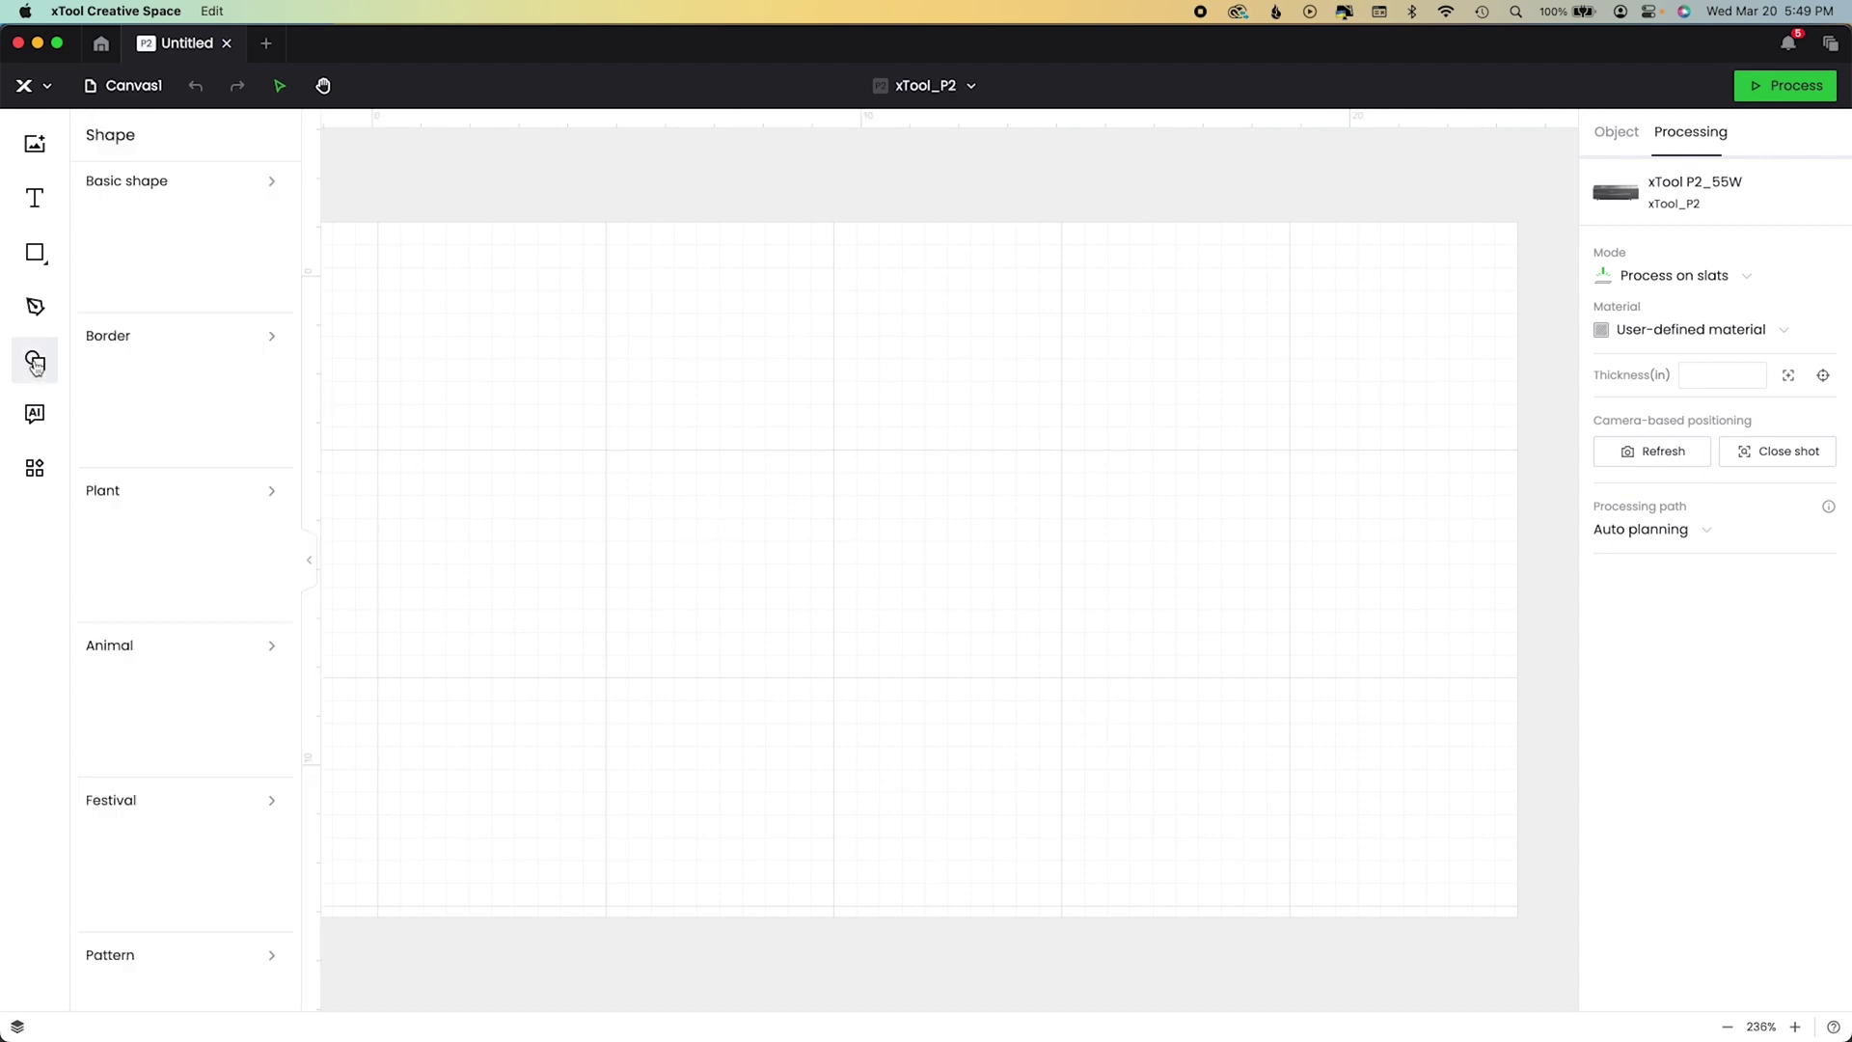
click(275, 647)
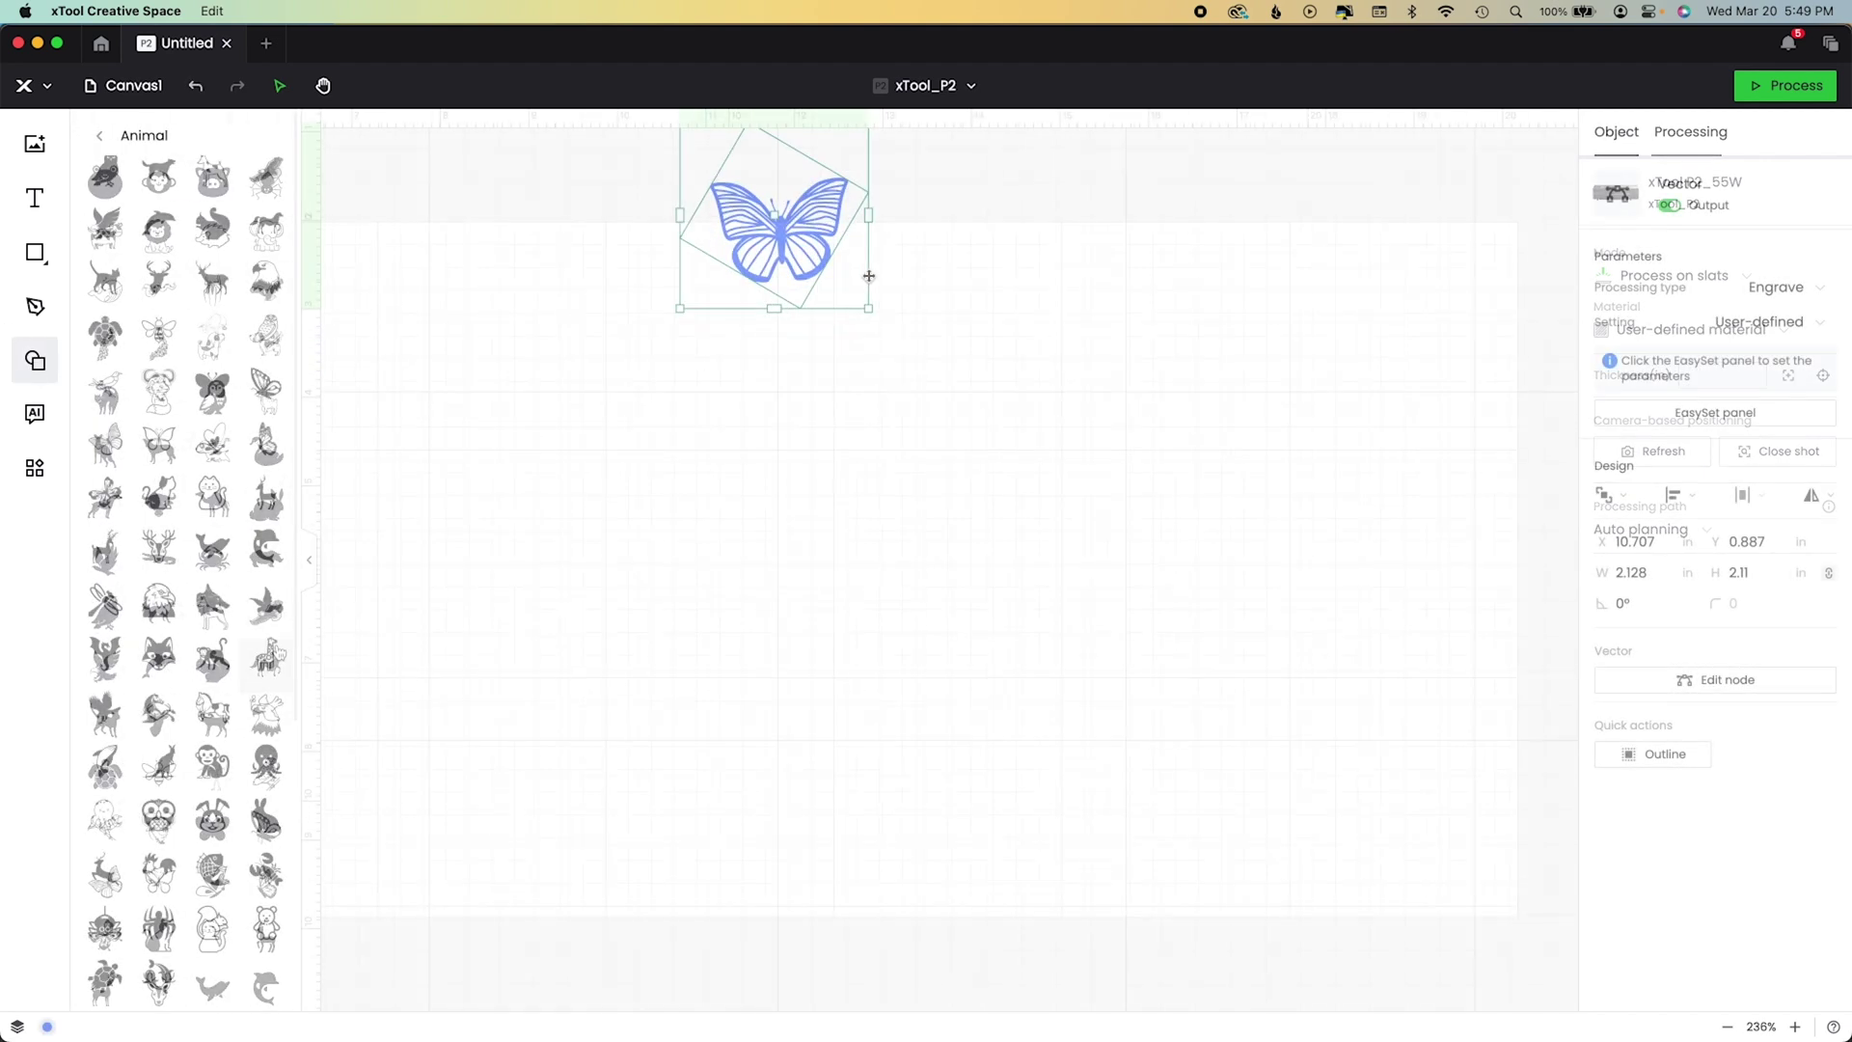
drag(868, 287, 1530, 940)
key(super+minus)
drag(718, 907, 486, 981)
scroll(827, 704, down, 5)
scroll(827, 703, right, 3)
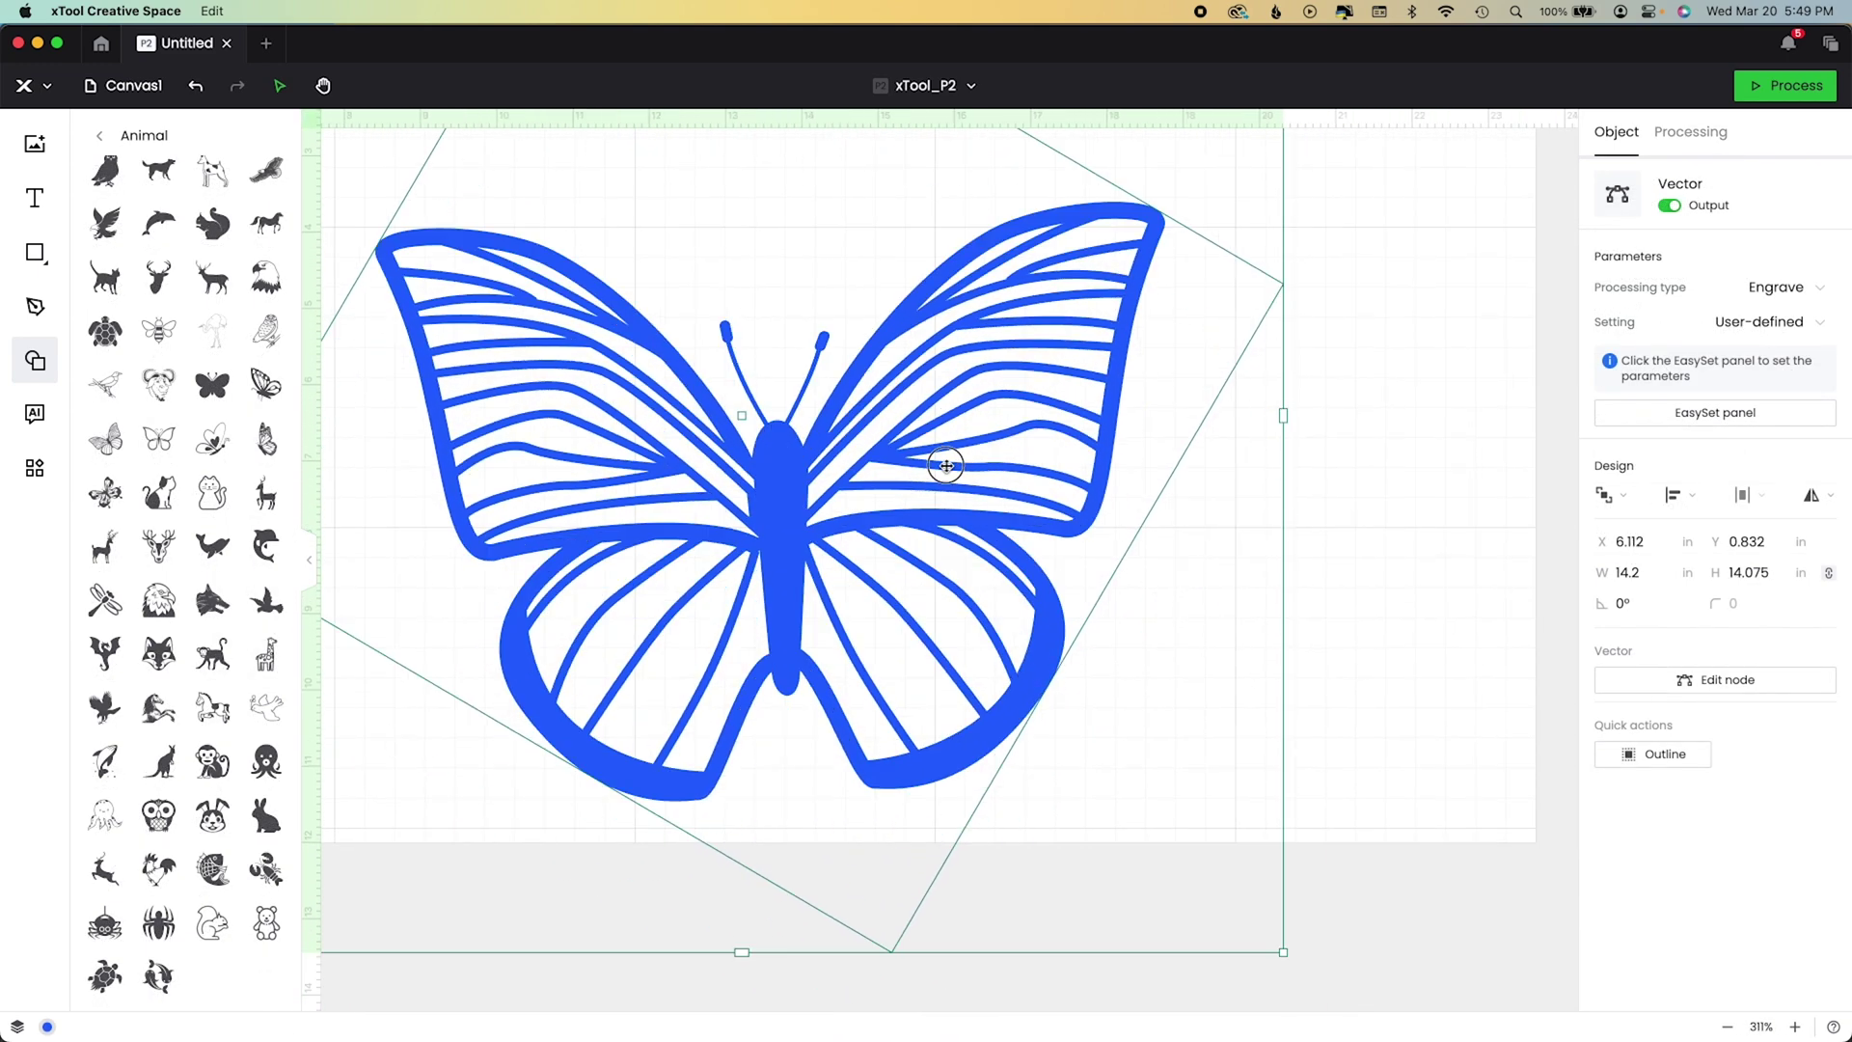
click(1296, 542)
click(308, 559)
Add a three-line text reading "your loving way", "helped me find", "my own" below the butterfly's wing.
click(35, 197)
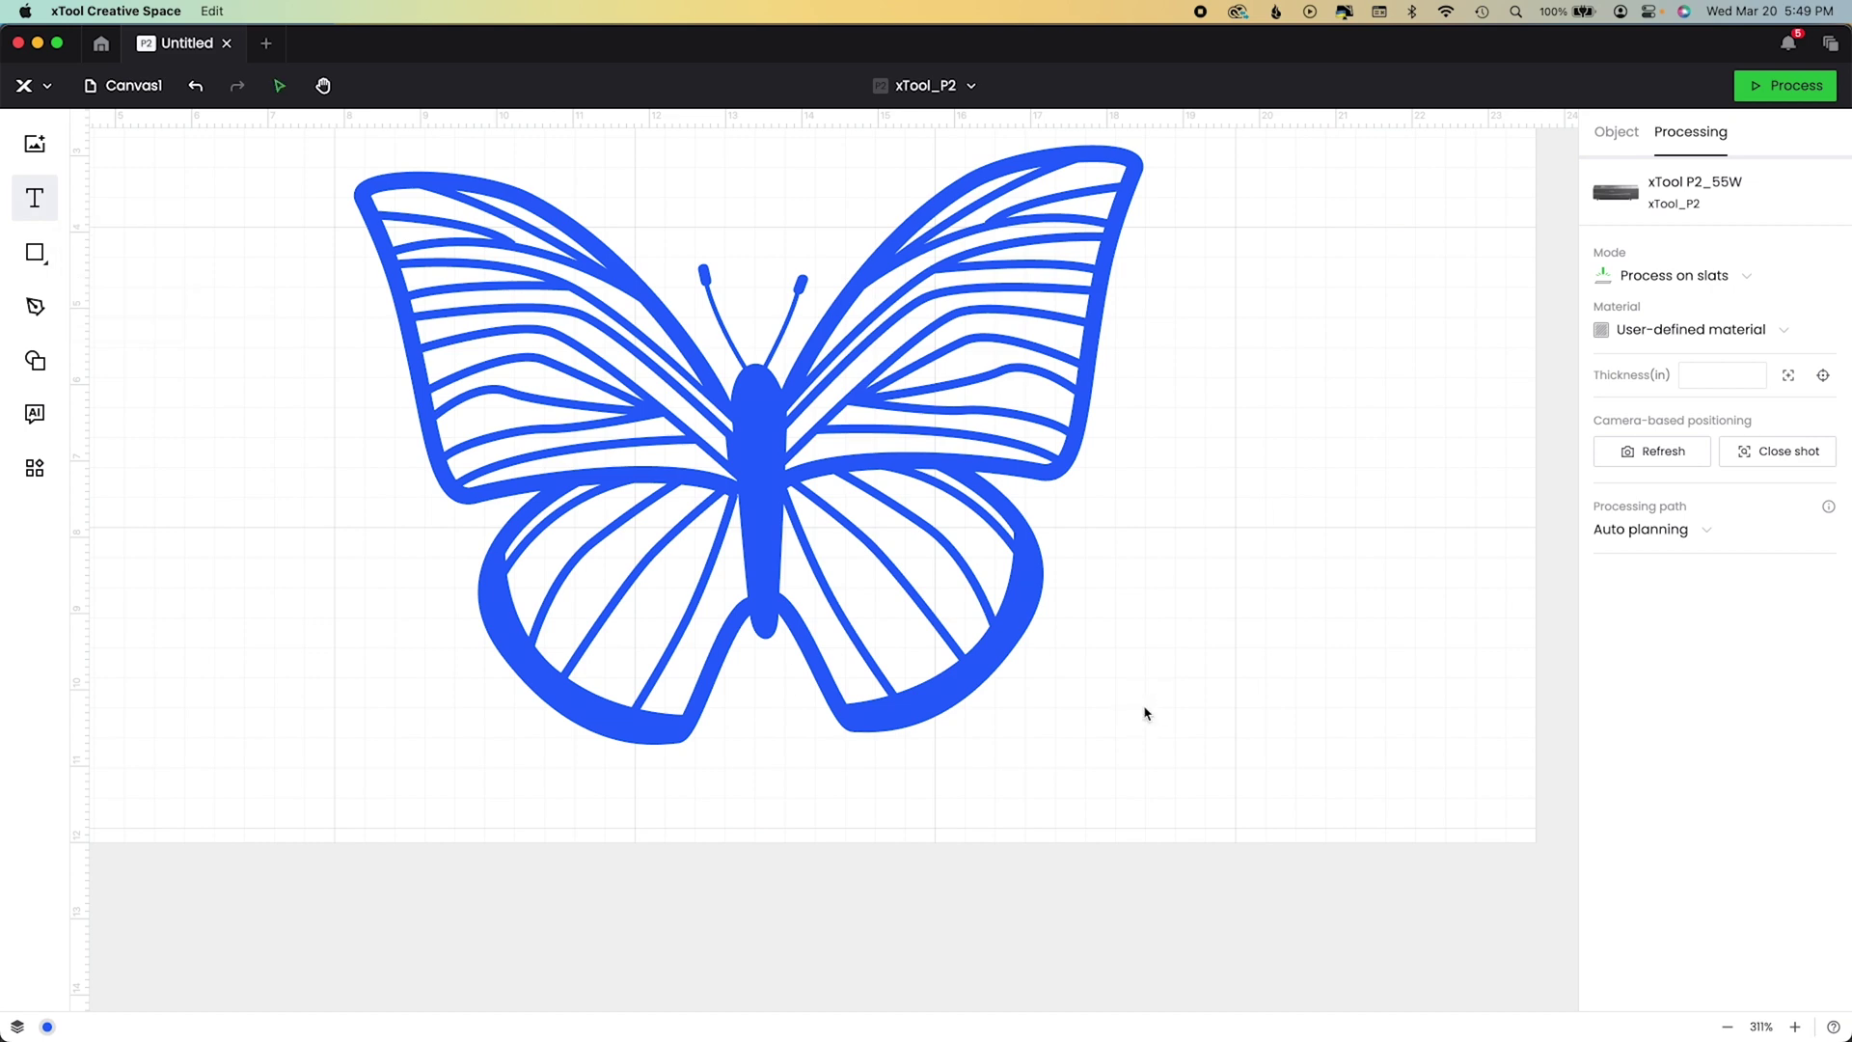
click(1147, 711)
text(your loving way)
key(Return)
text(helpe)
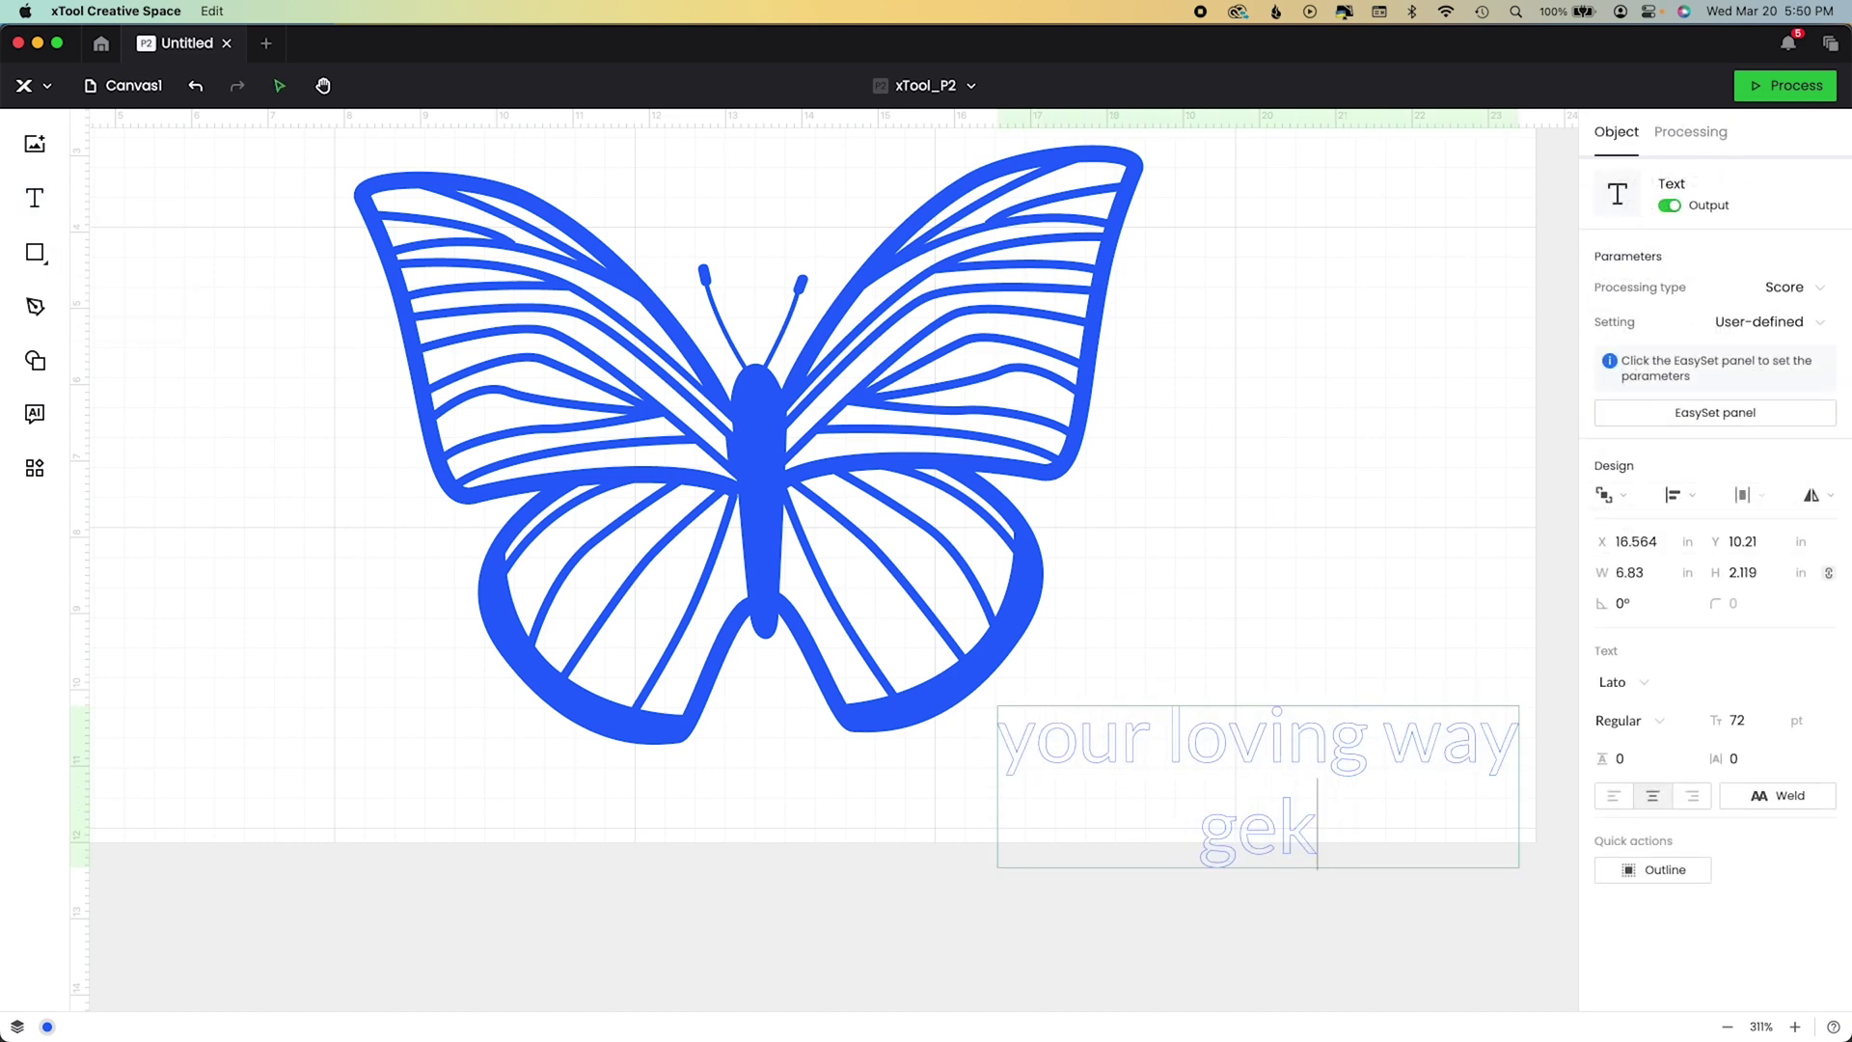
text(d me find)
key(Return)
text(my own)
key(Escape)
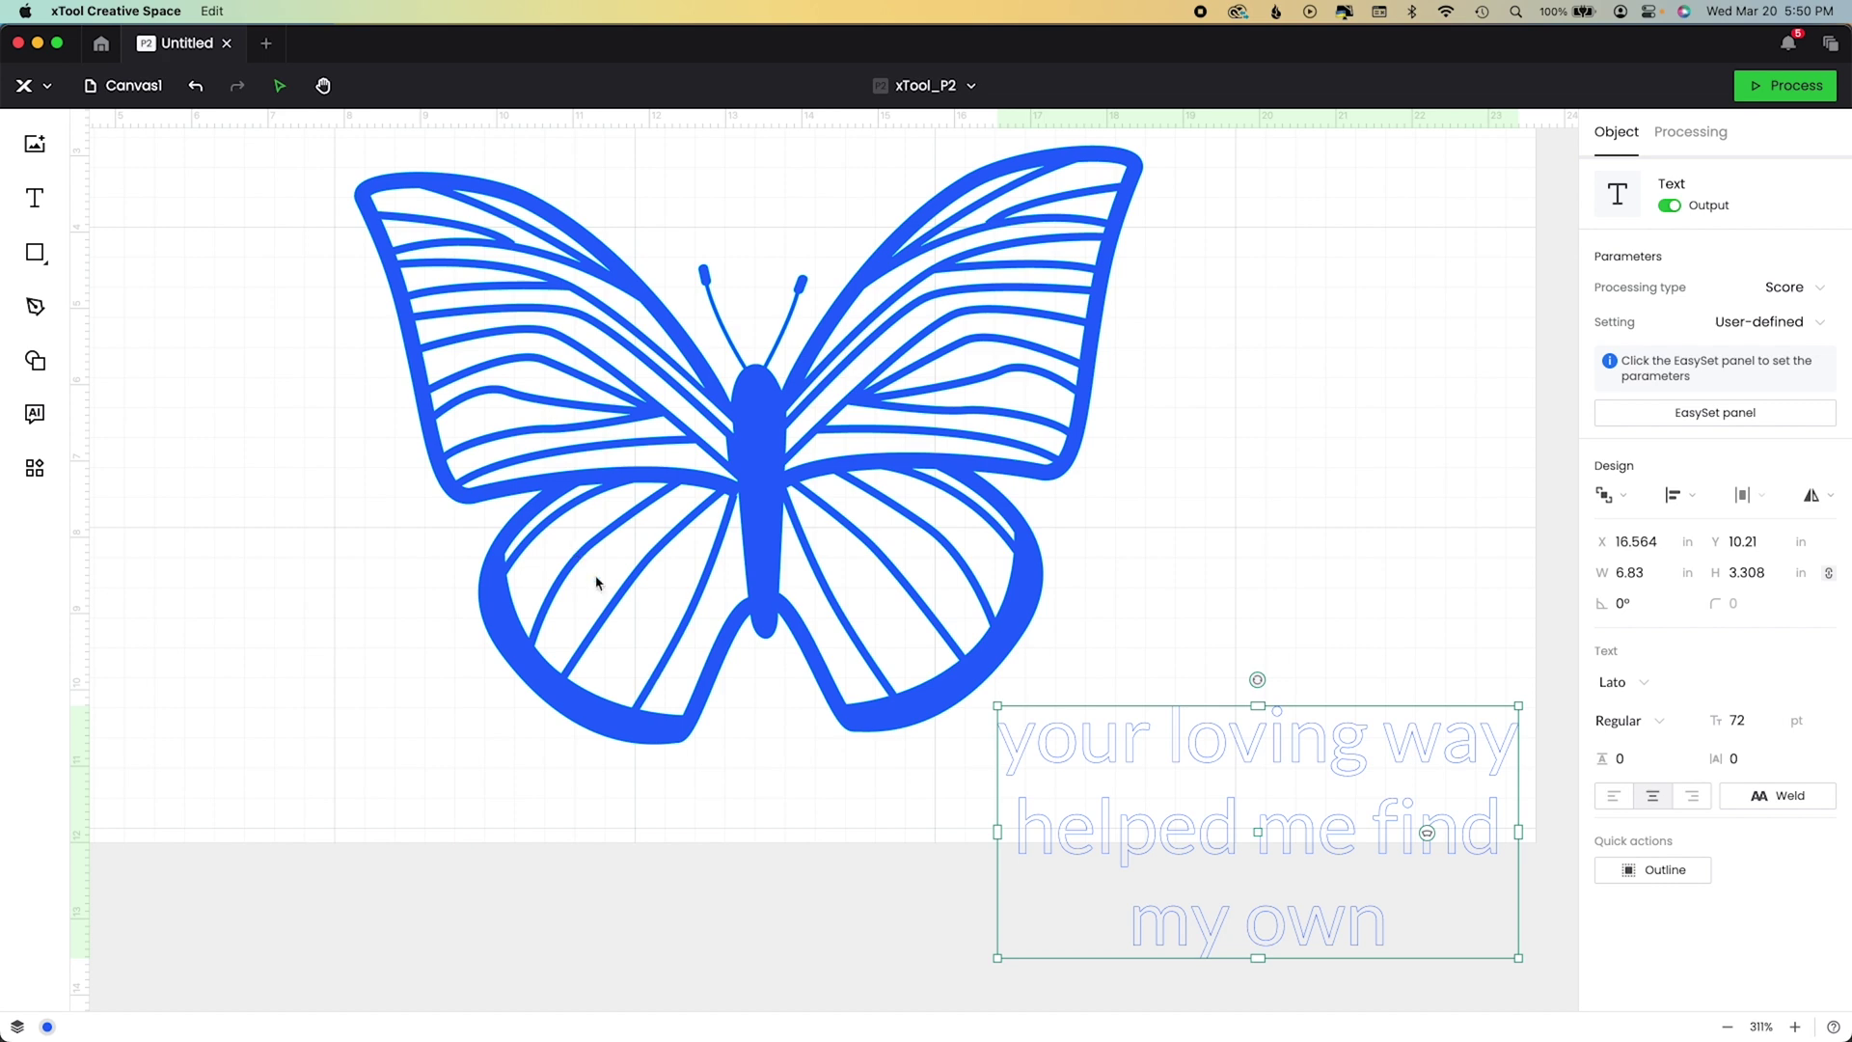
Insert the side-view butterfly with spotted wings from the Animal shapes and place it below the large butterfly's left wing.
click(35, 360)
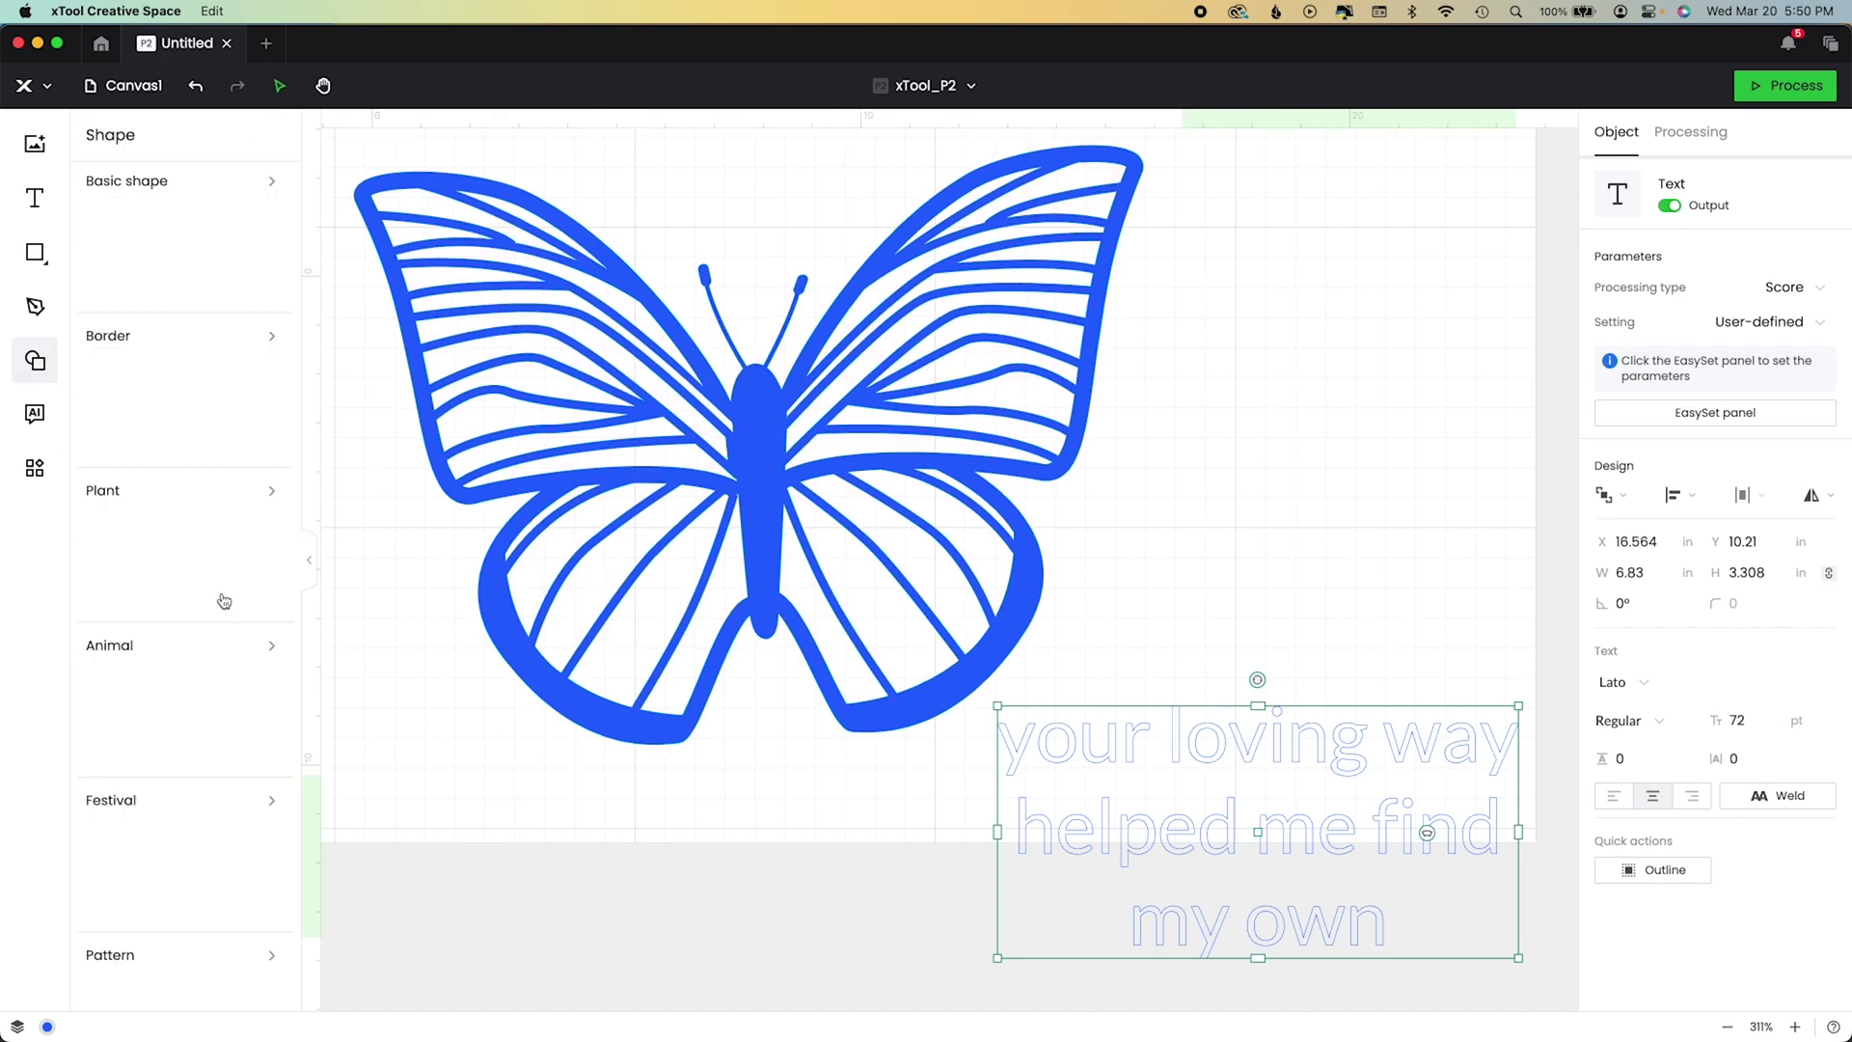
click(275, 650)
scroll(276, 652, down, 5)
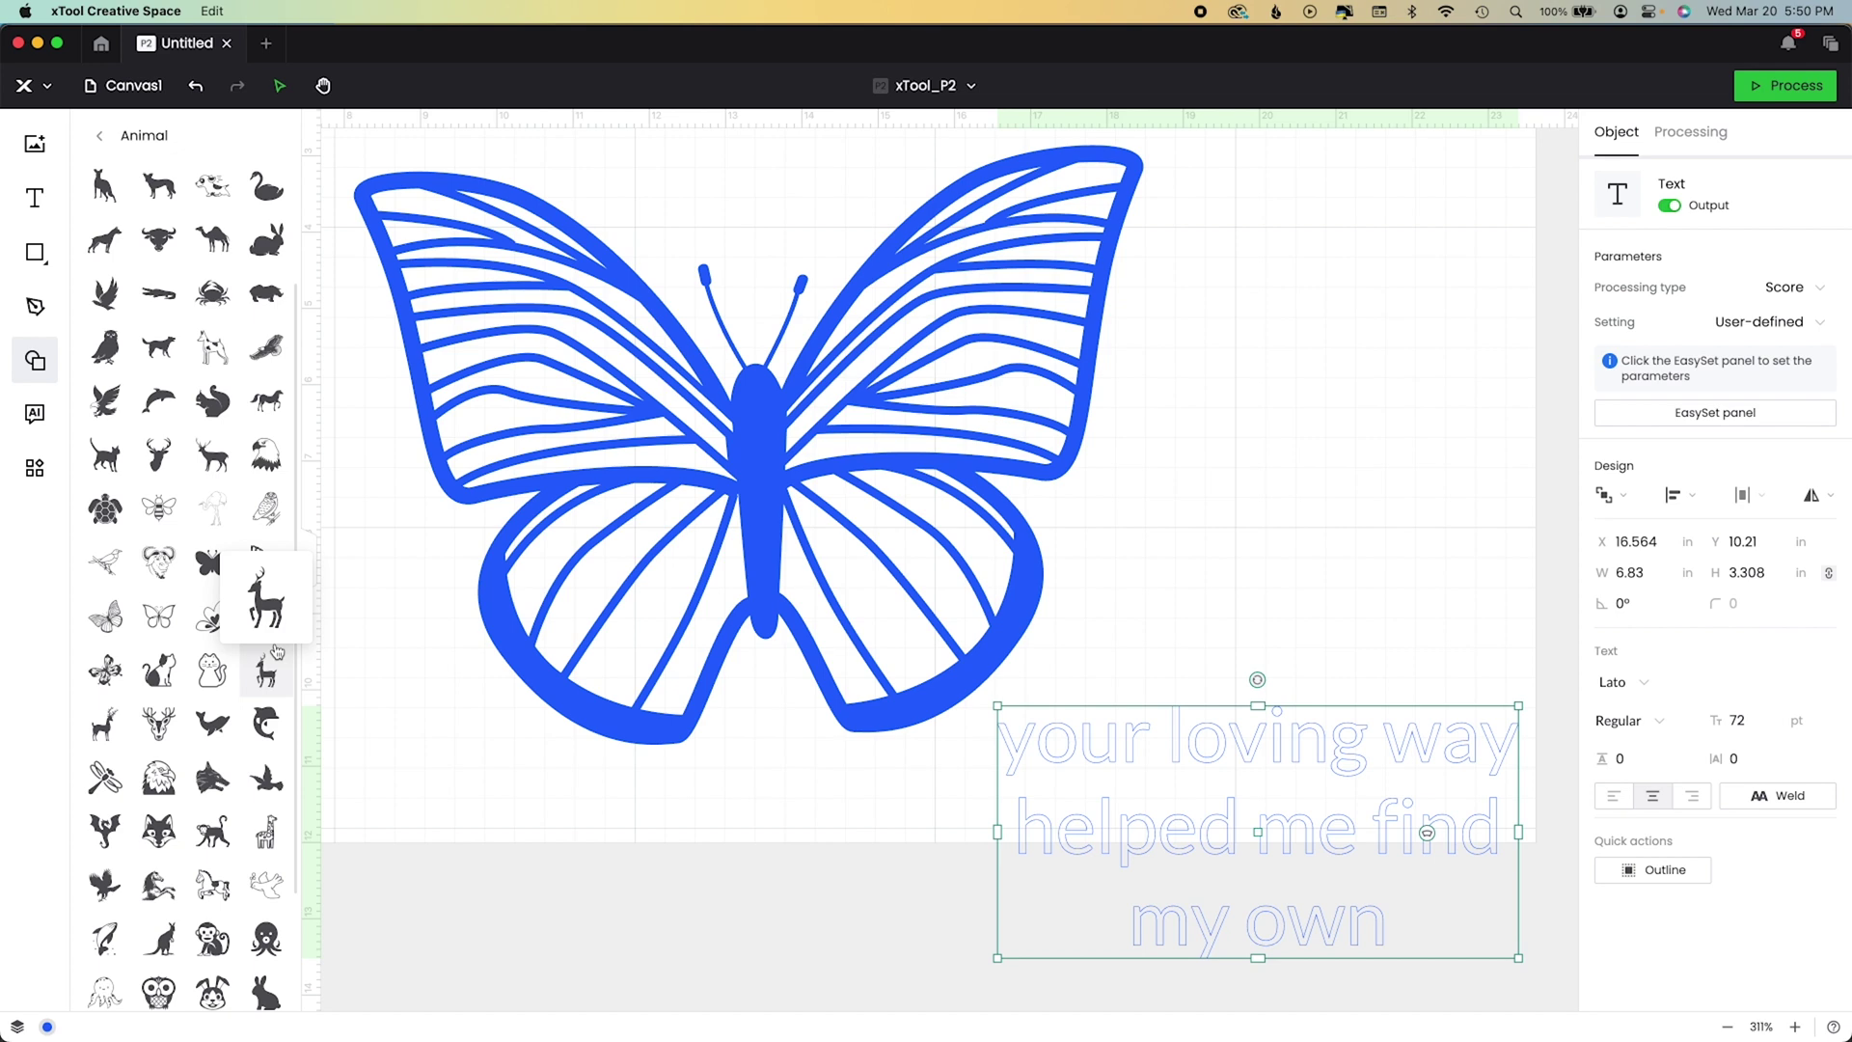
scroll(276, 652, down, 2)
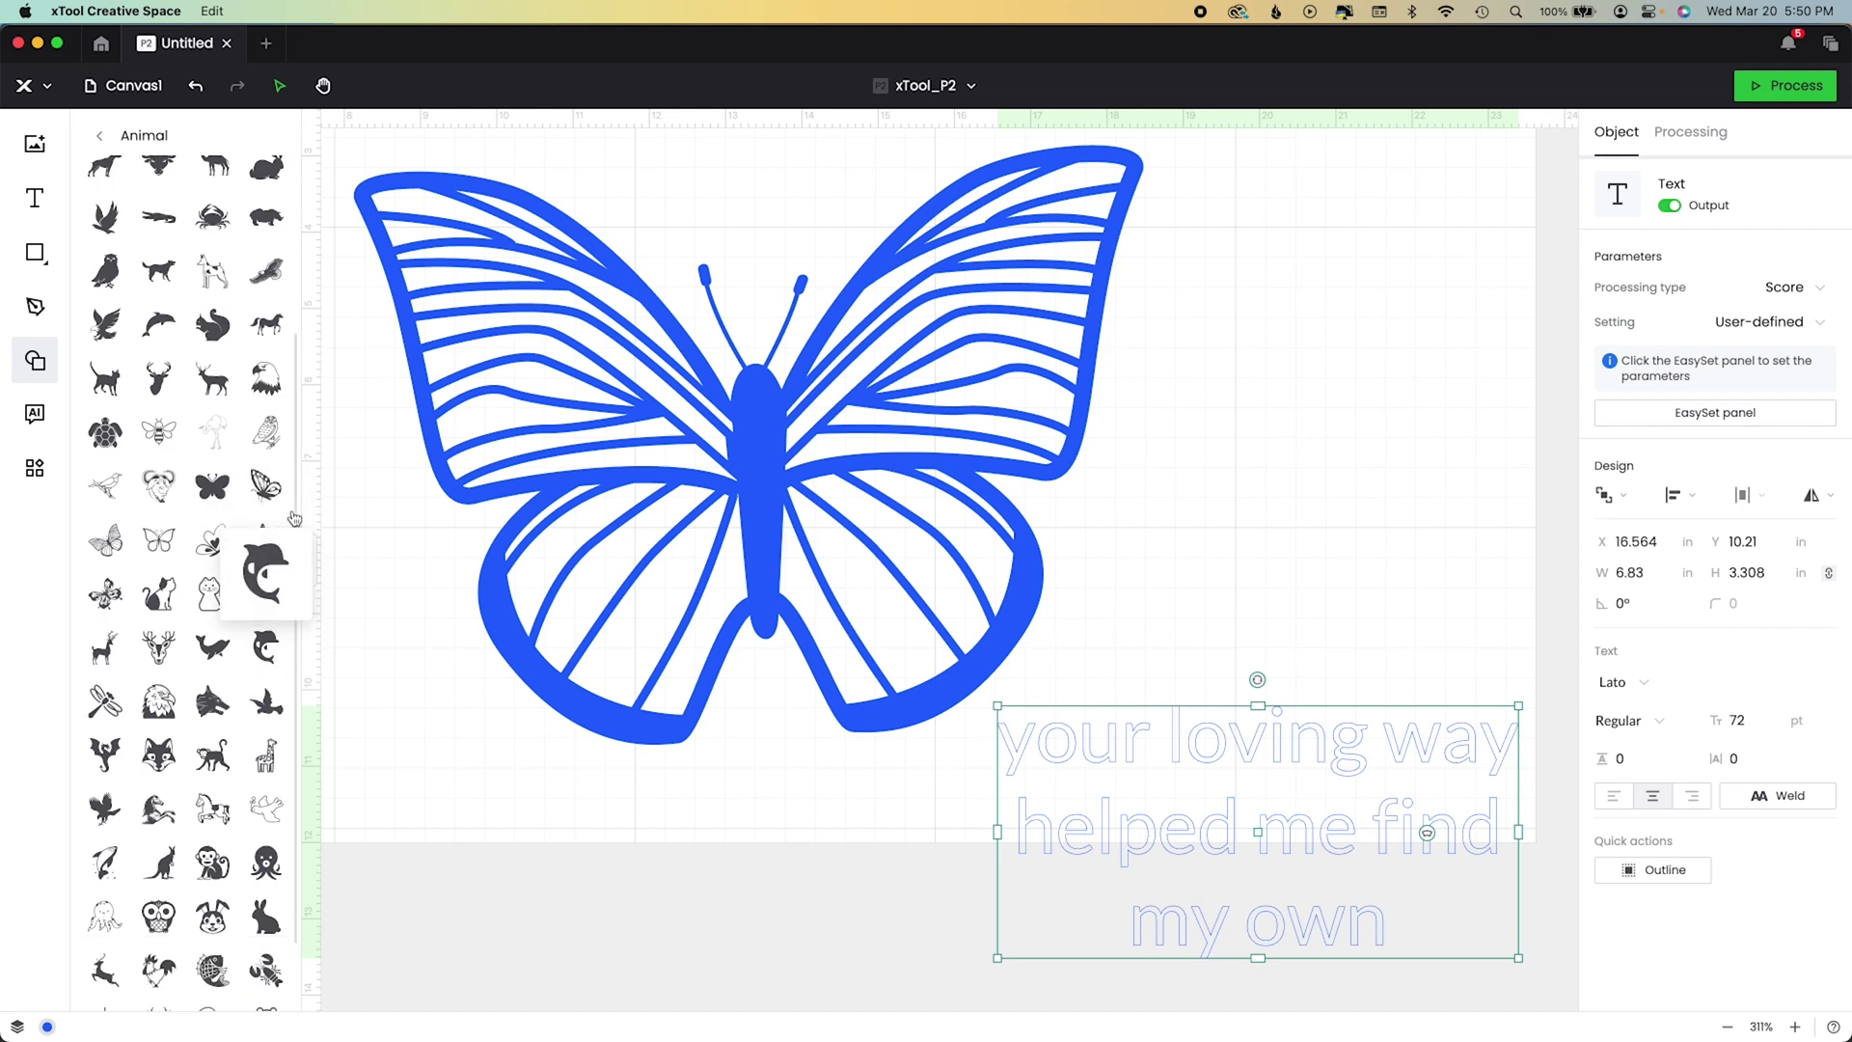
click(276, 506)
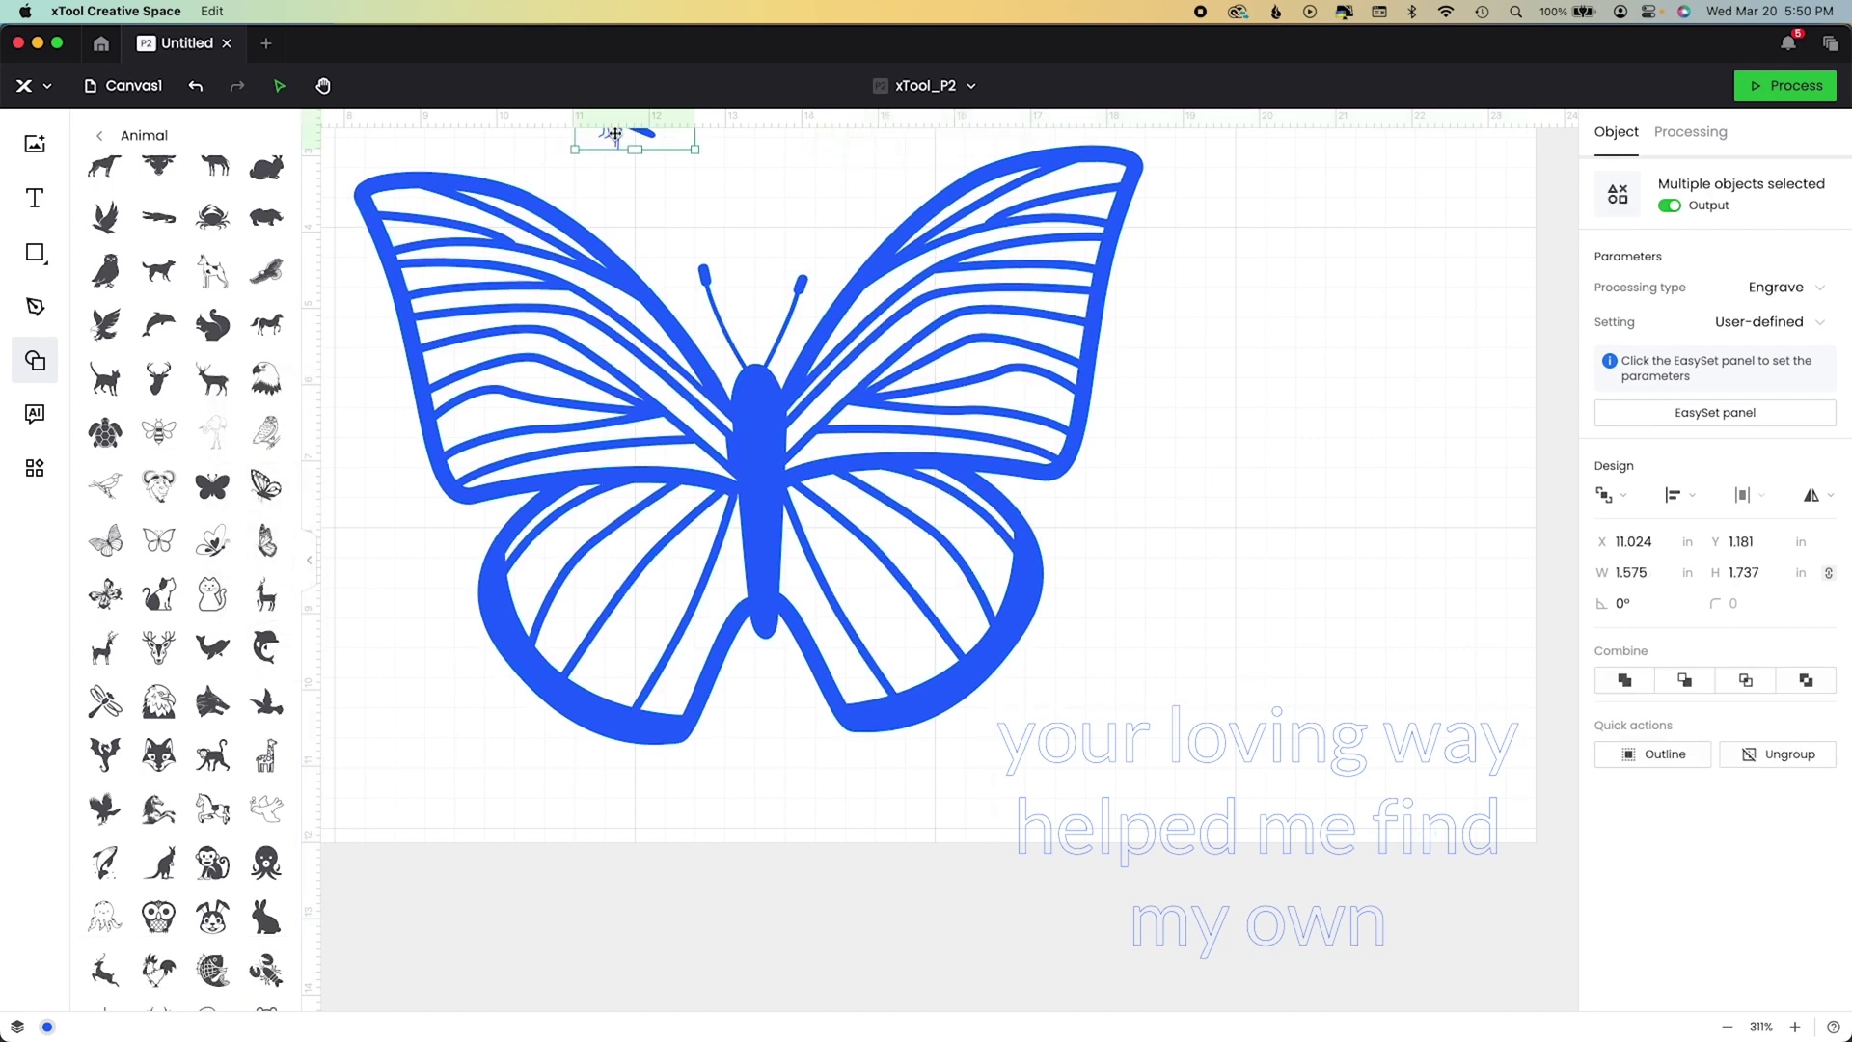
drag(598, 551, 443, 815)
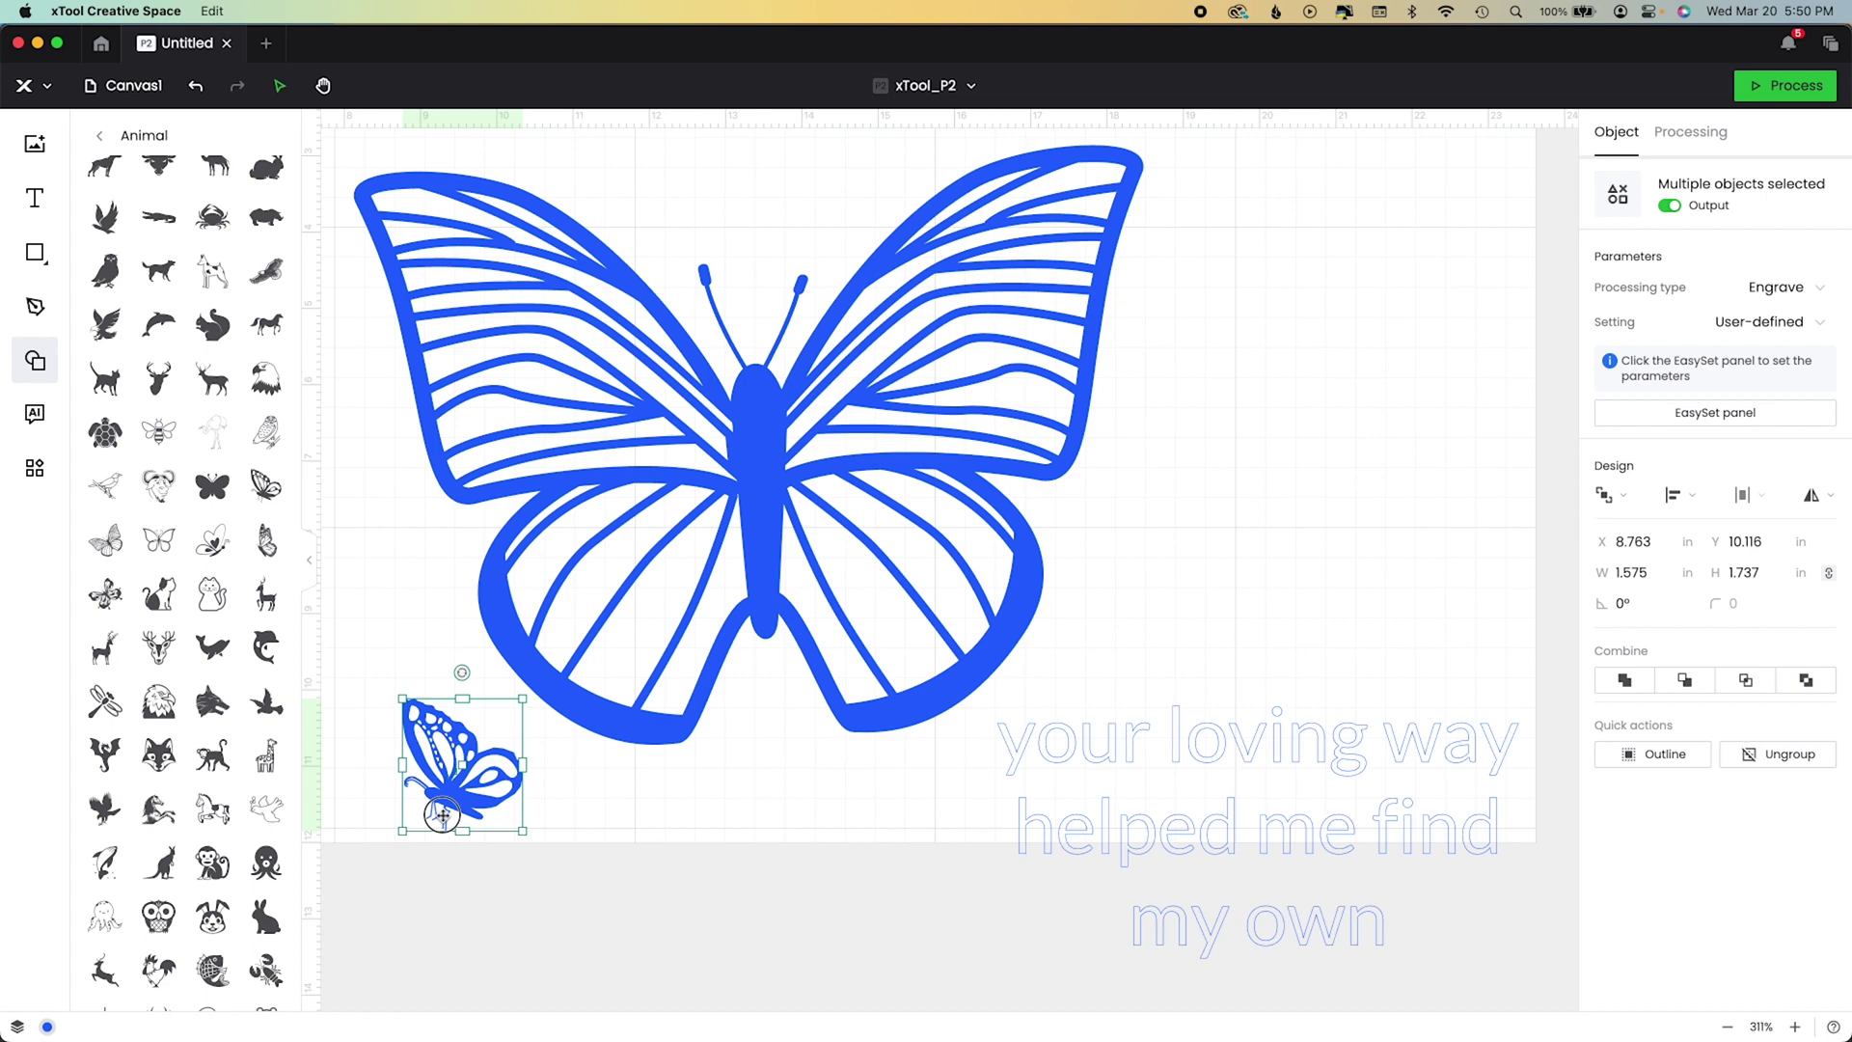
Reflect the side-view butterfly horizontally and rotate it so its body stands nearly upright.
click(1834, 501)
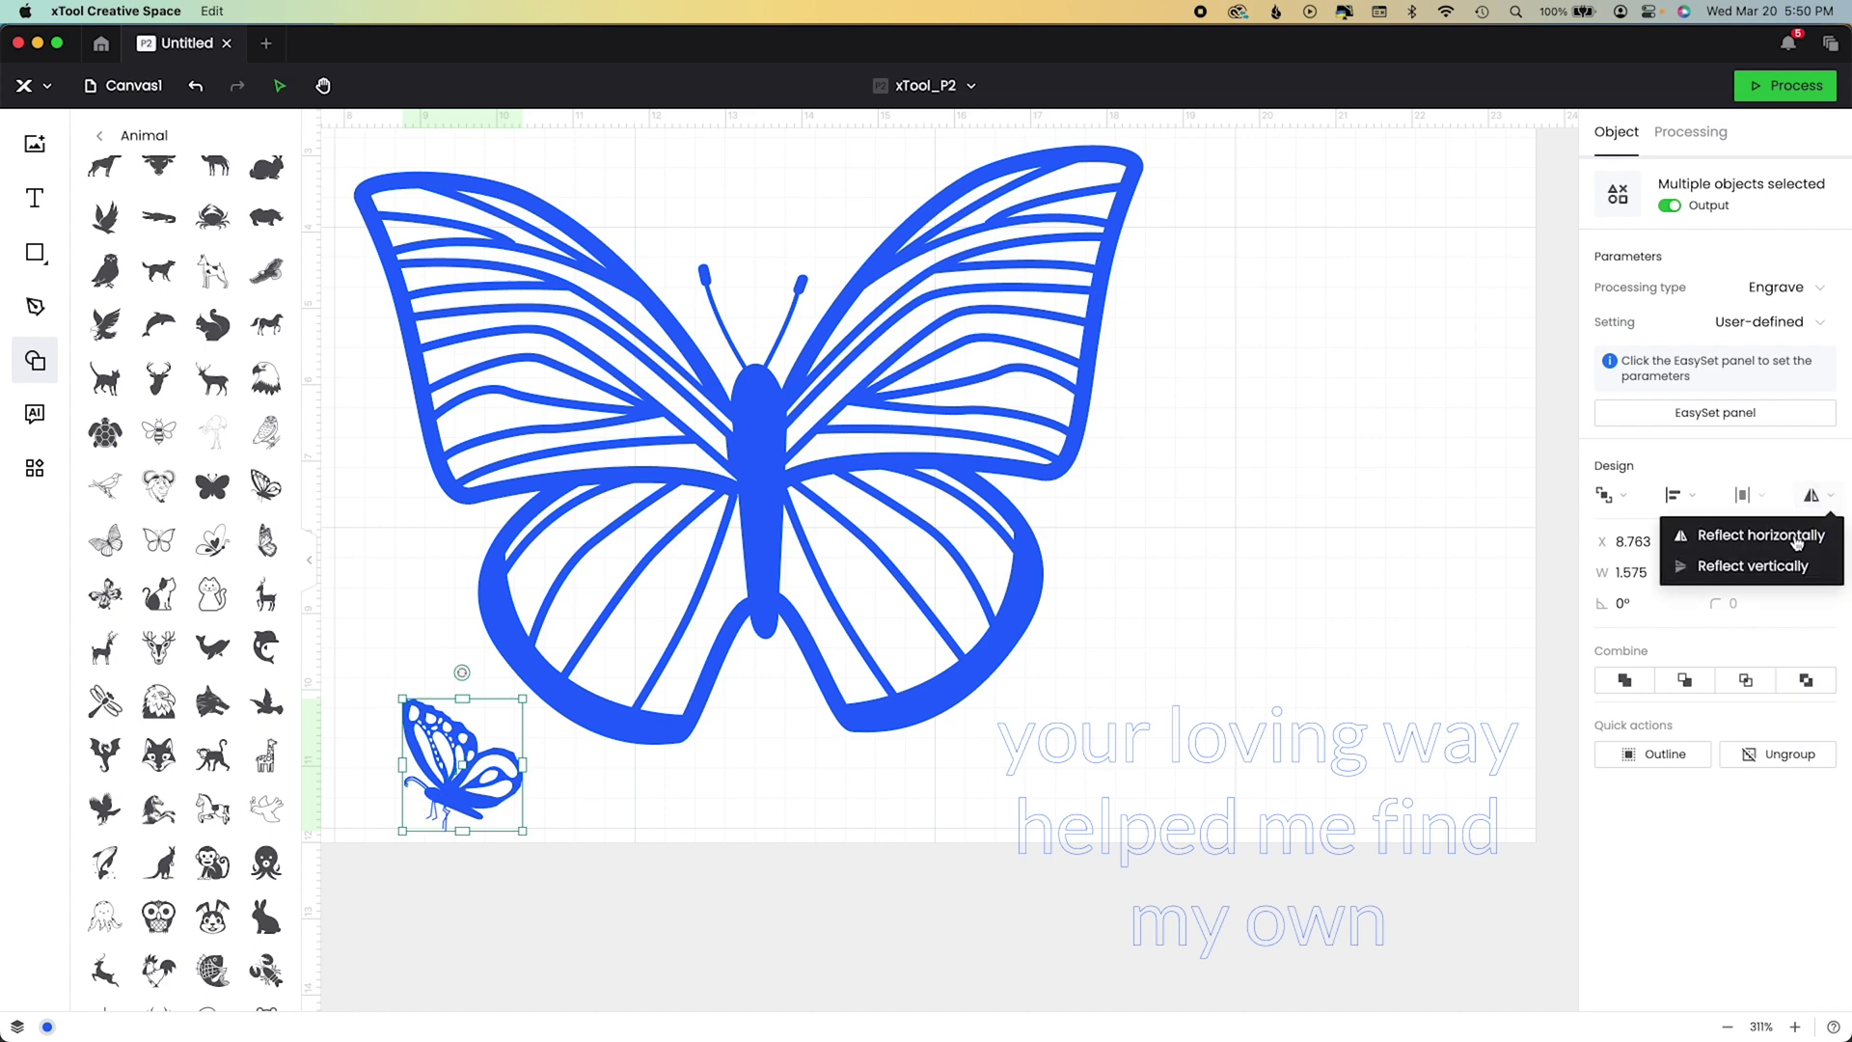
click(1794, 536)
drag(462, 673, 368, 736)
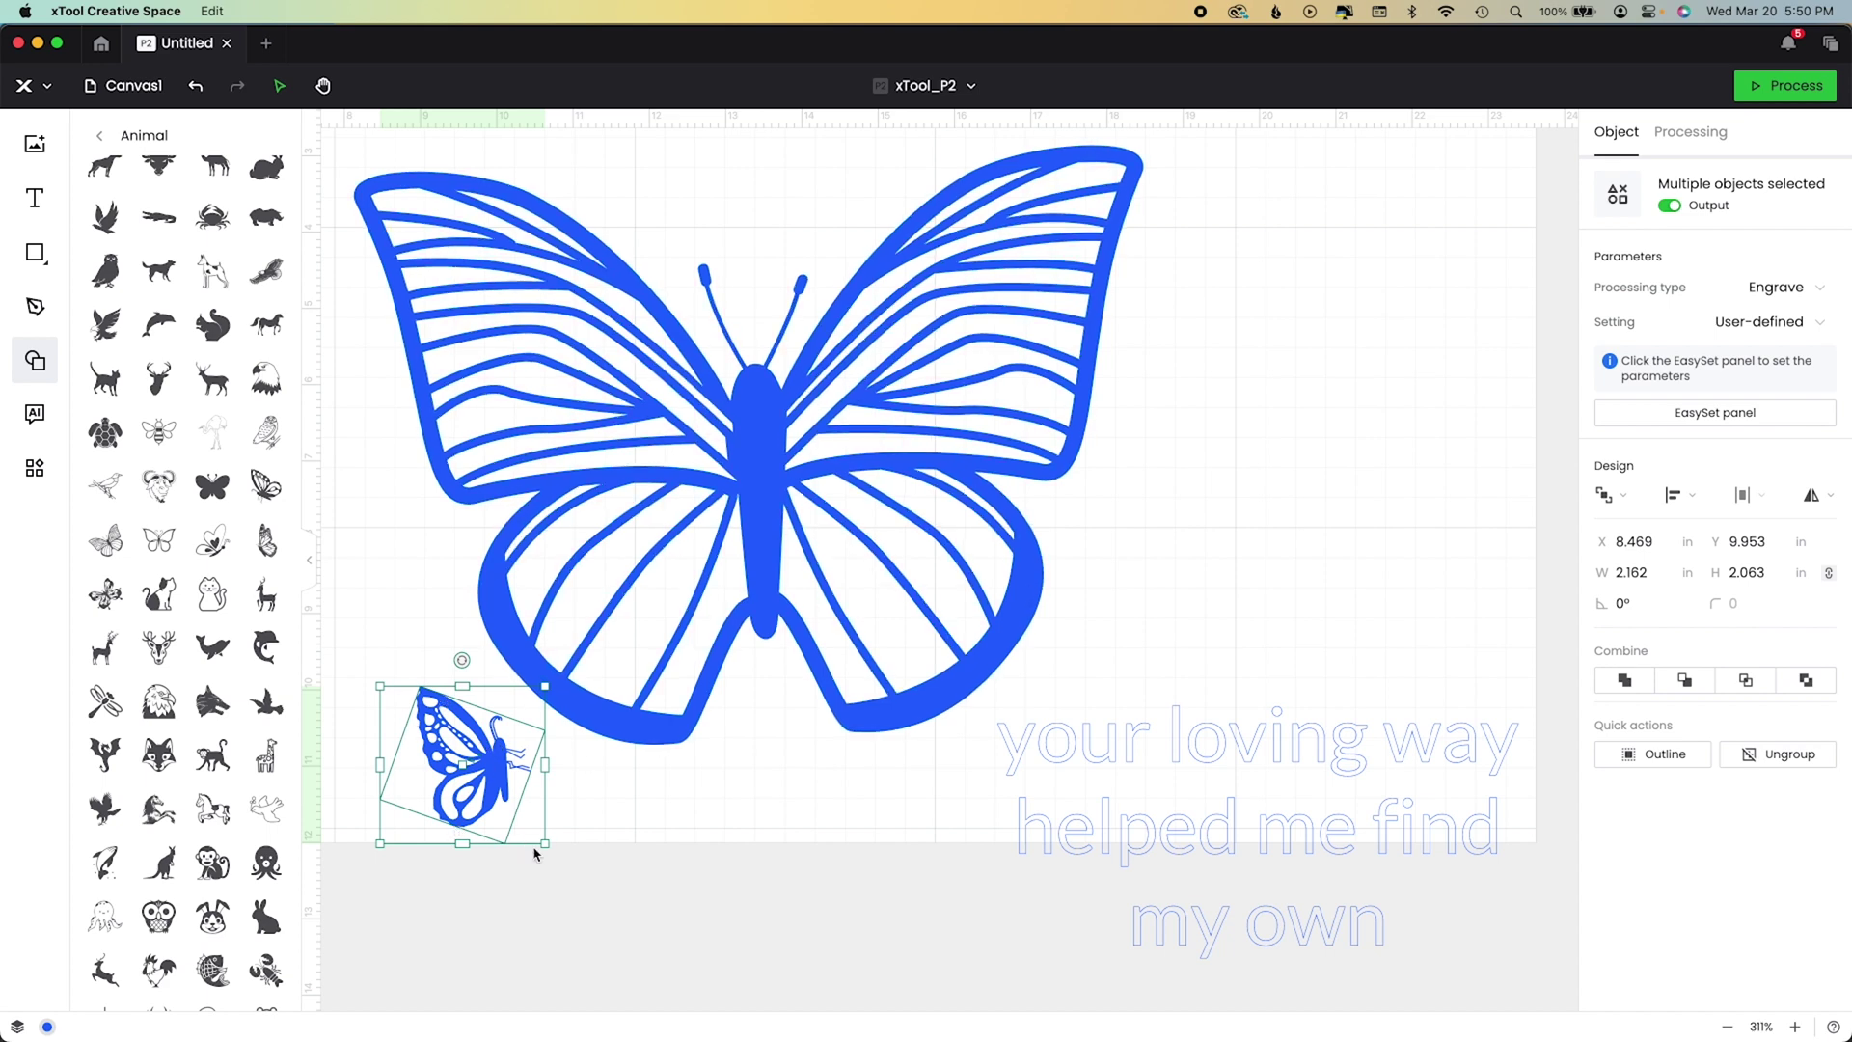
Move the side-view butterfly clear of the large one and enlarge it to about 11.9 by 11.4 in.
drag(545, 843, 823, 1033)
drag(706, 937, 615, 860)
shift+click(767, 561)
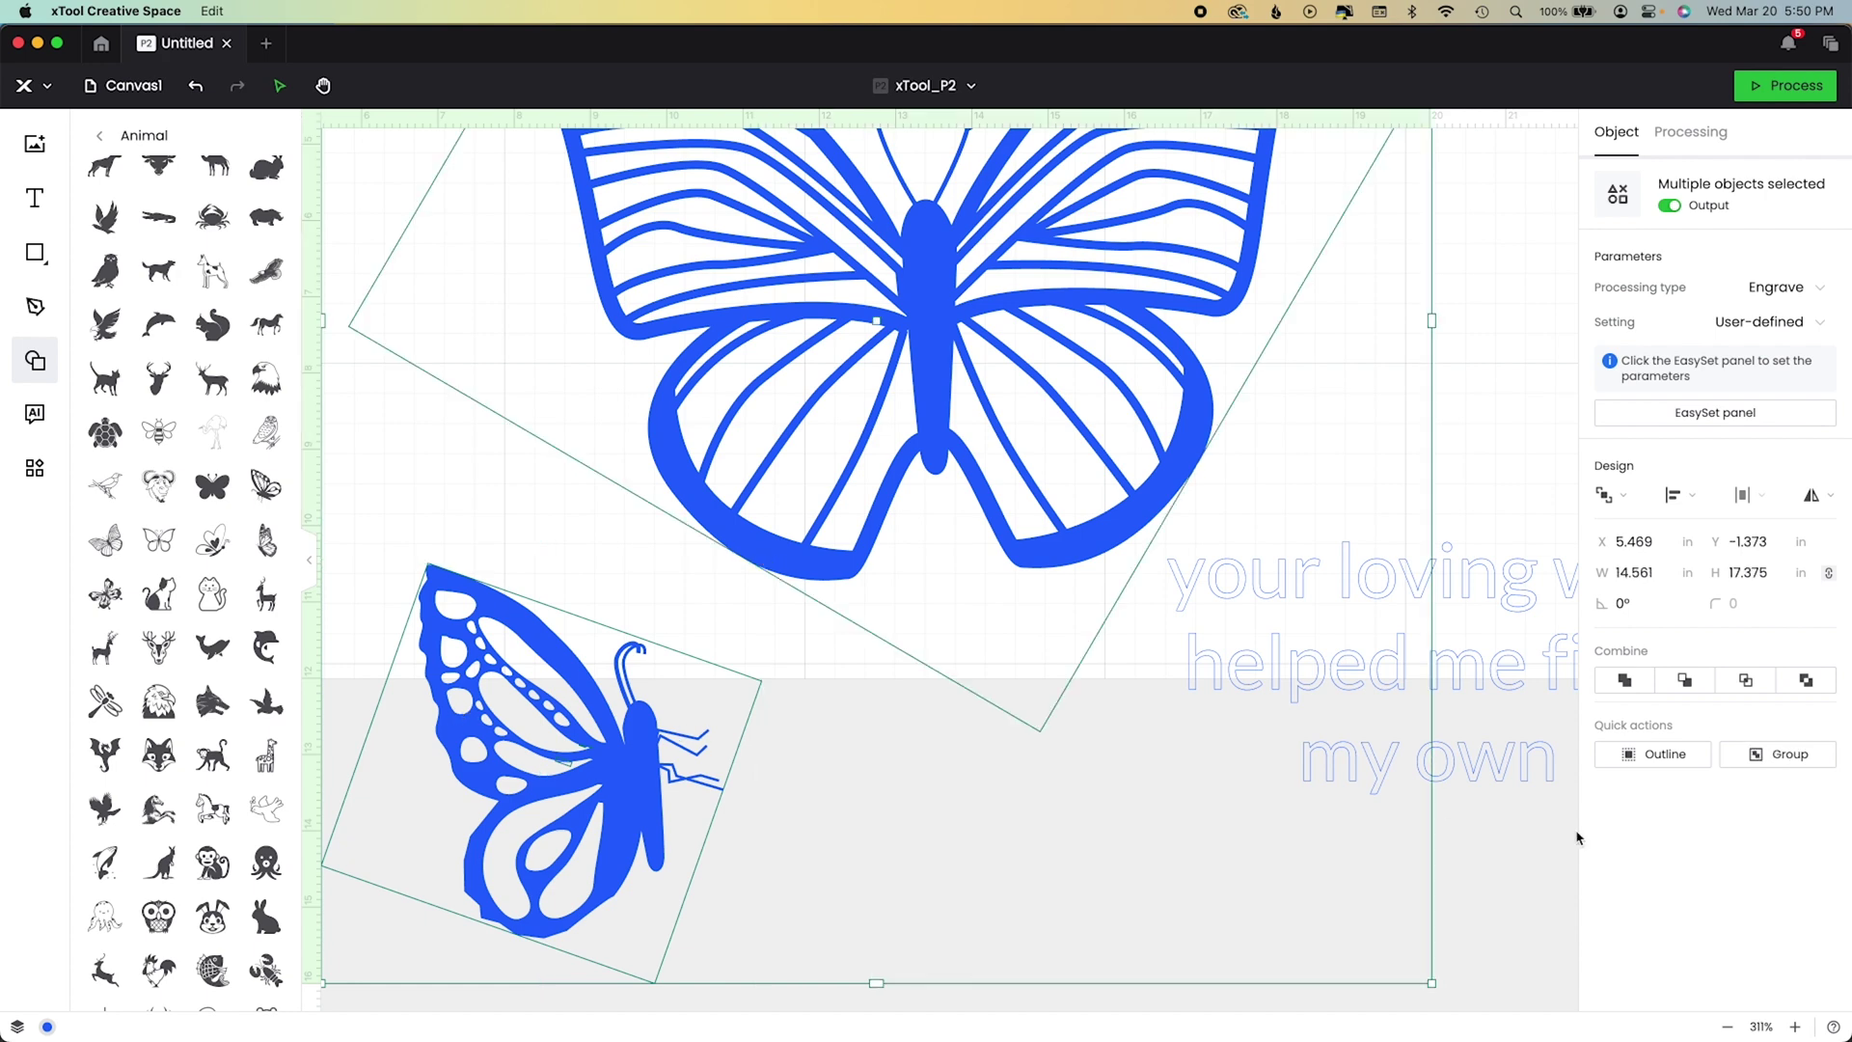
click(1575, 836)
scroll(1575, 835, left, 5)
drag(1187, 748, 513, 703)
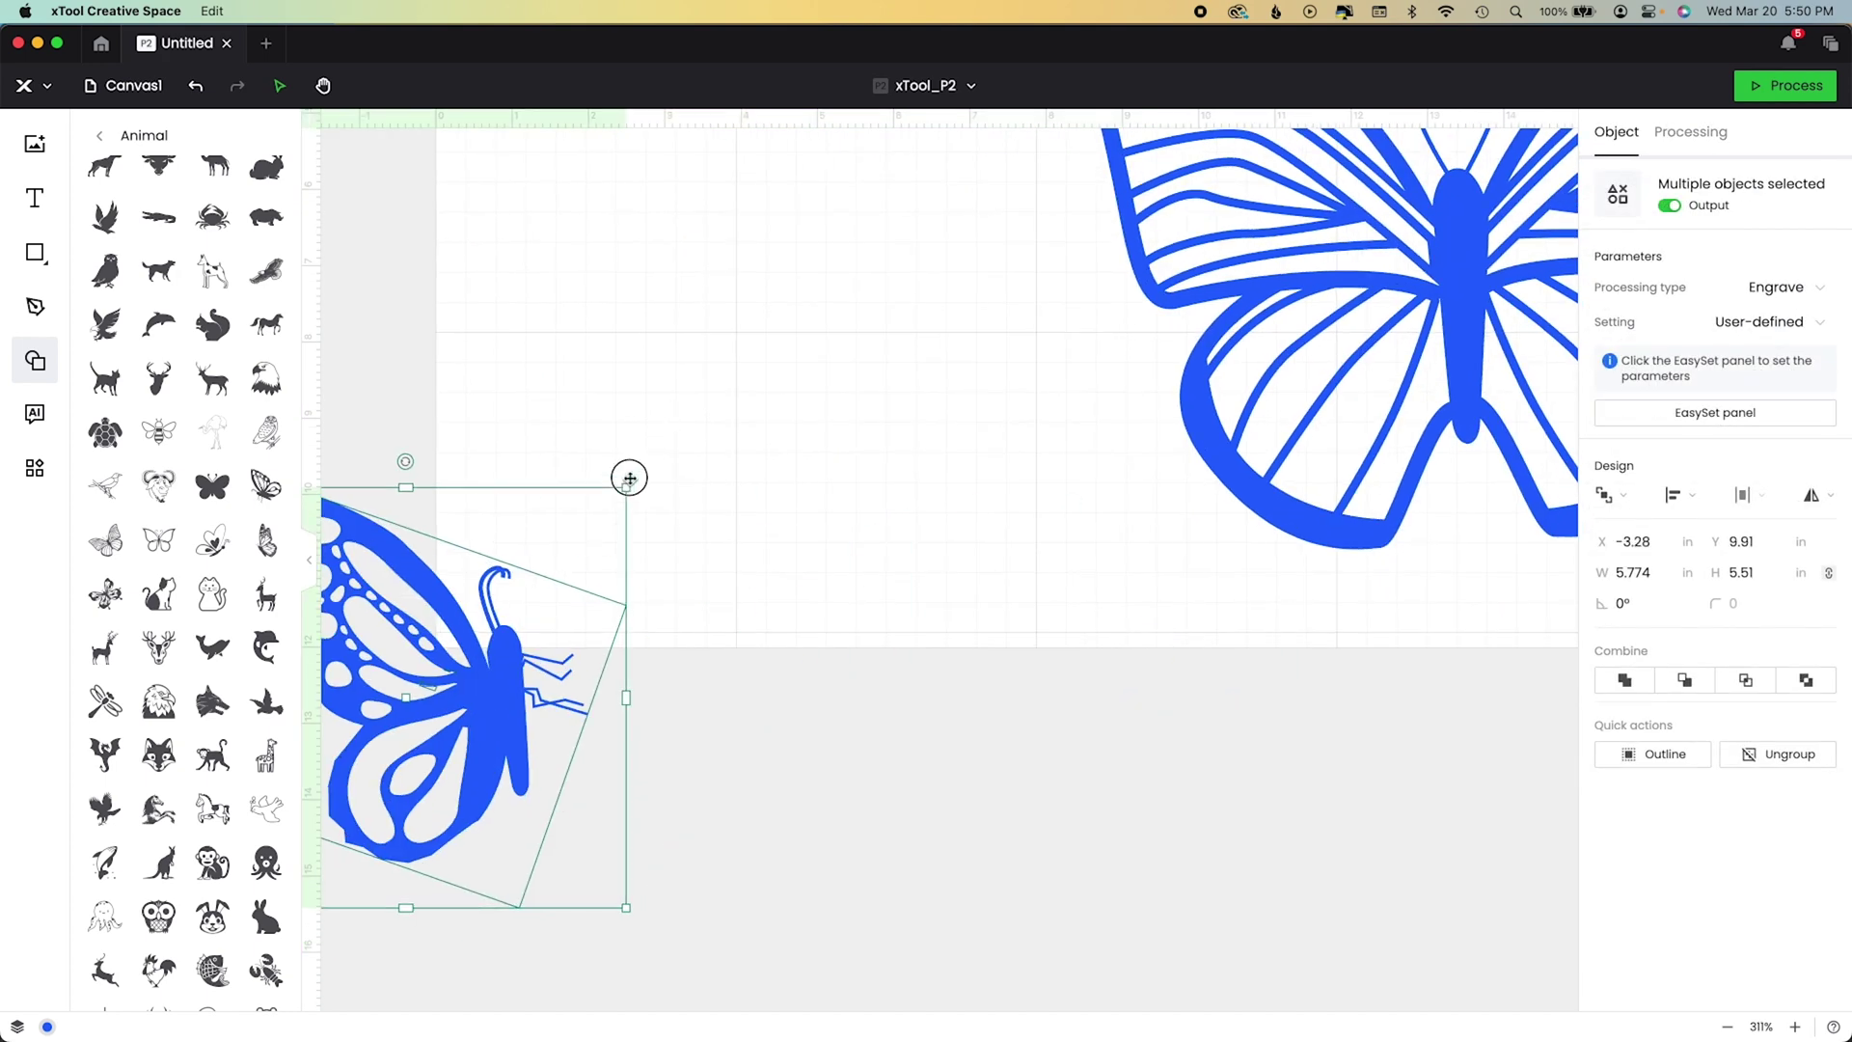
drag(629, 477, 775, 304)
drag(772, 730, 1243, 917)
click(1365, 835)
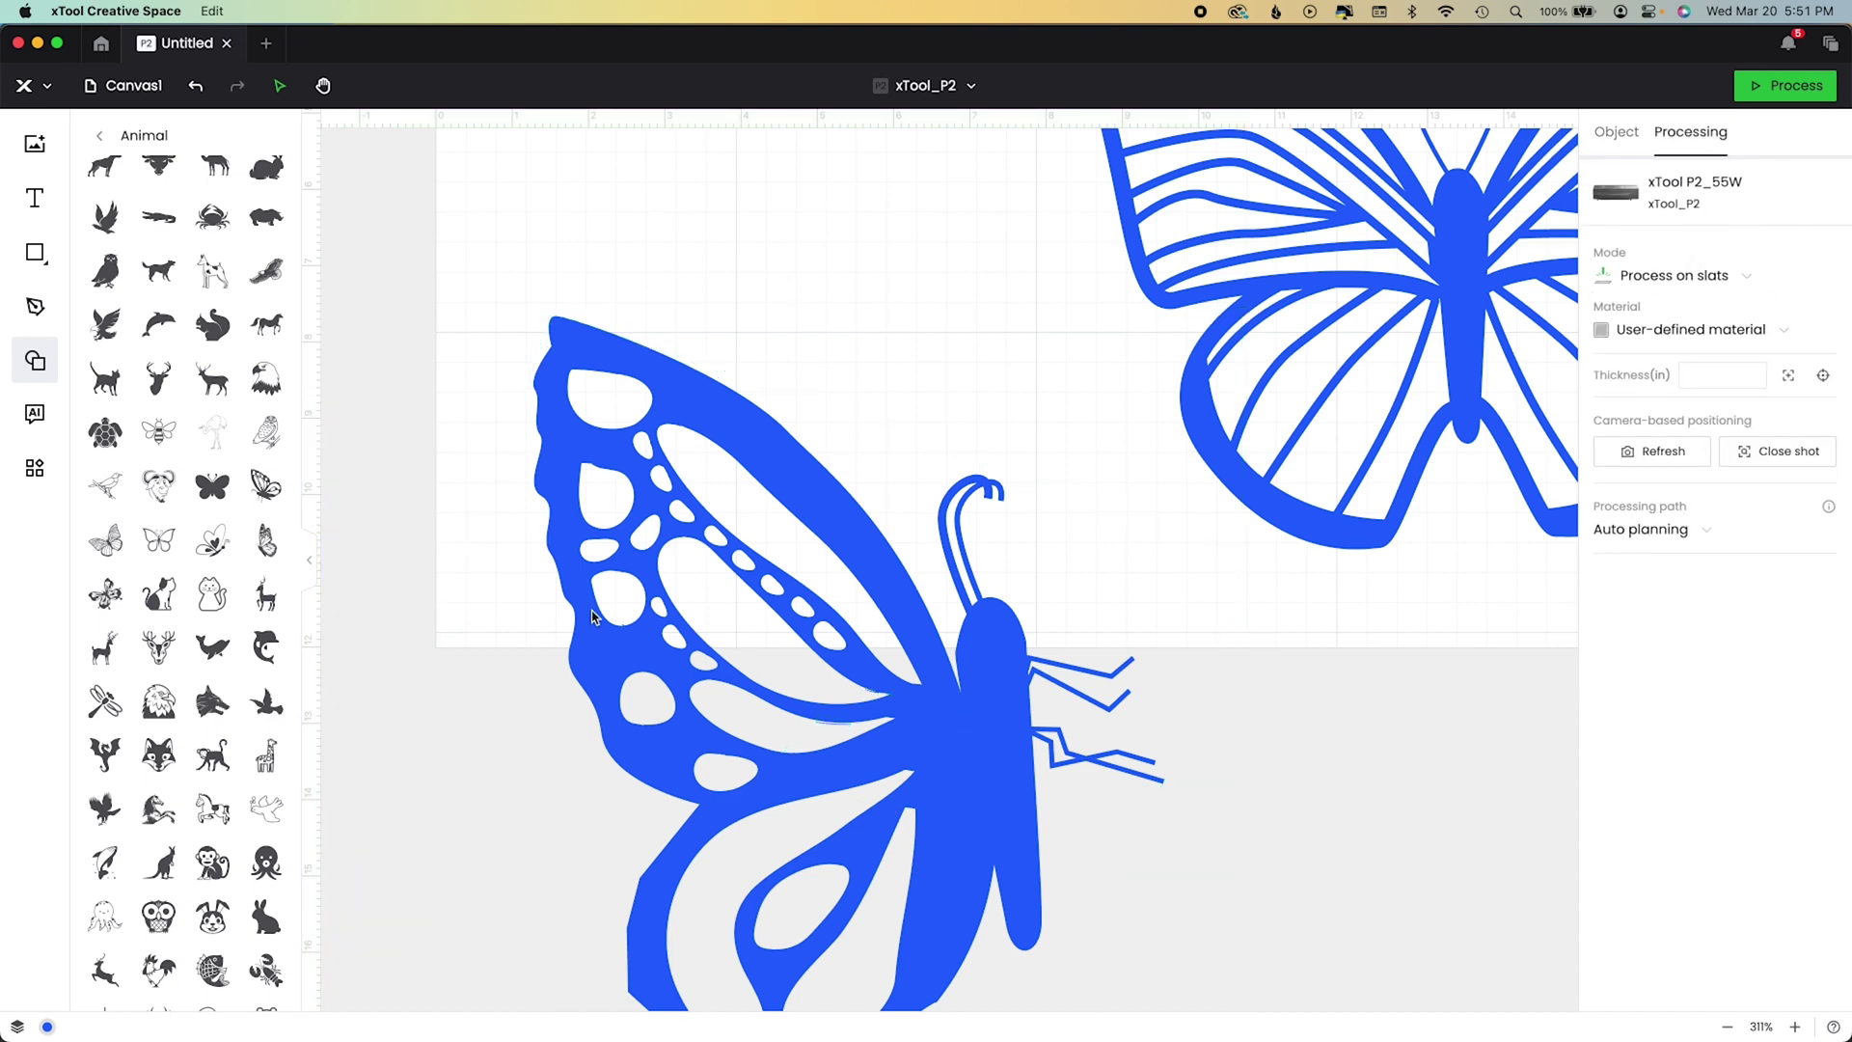
Ungroup the side-view butterfly, separate its main vector, and delete the small stray fragments left behind.
click(903, 588)
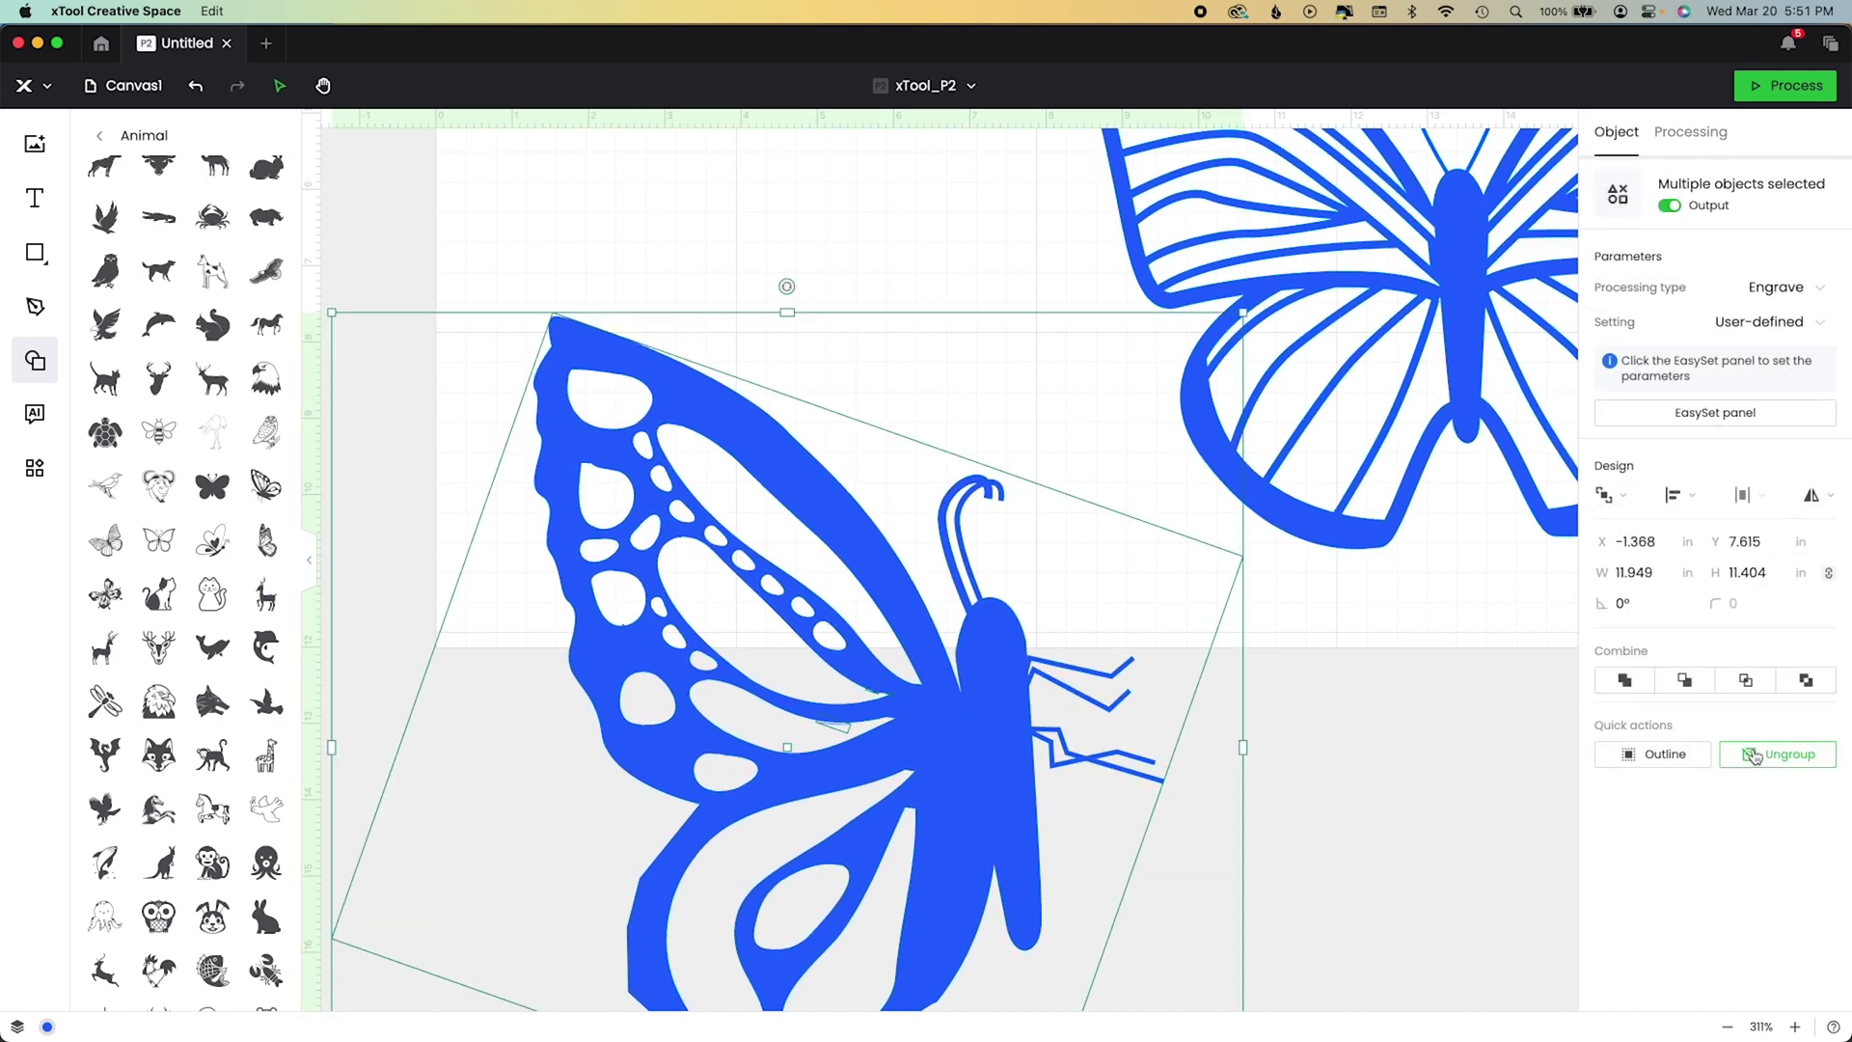
click(1389, 827)
drag(942, 773, 443, 1030)
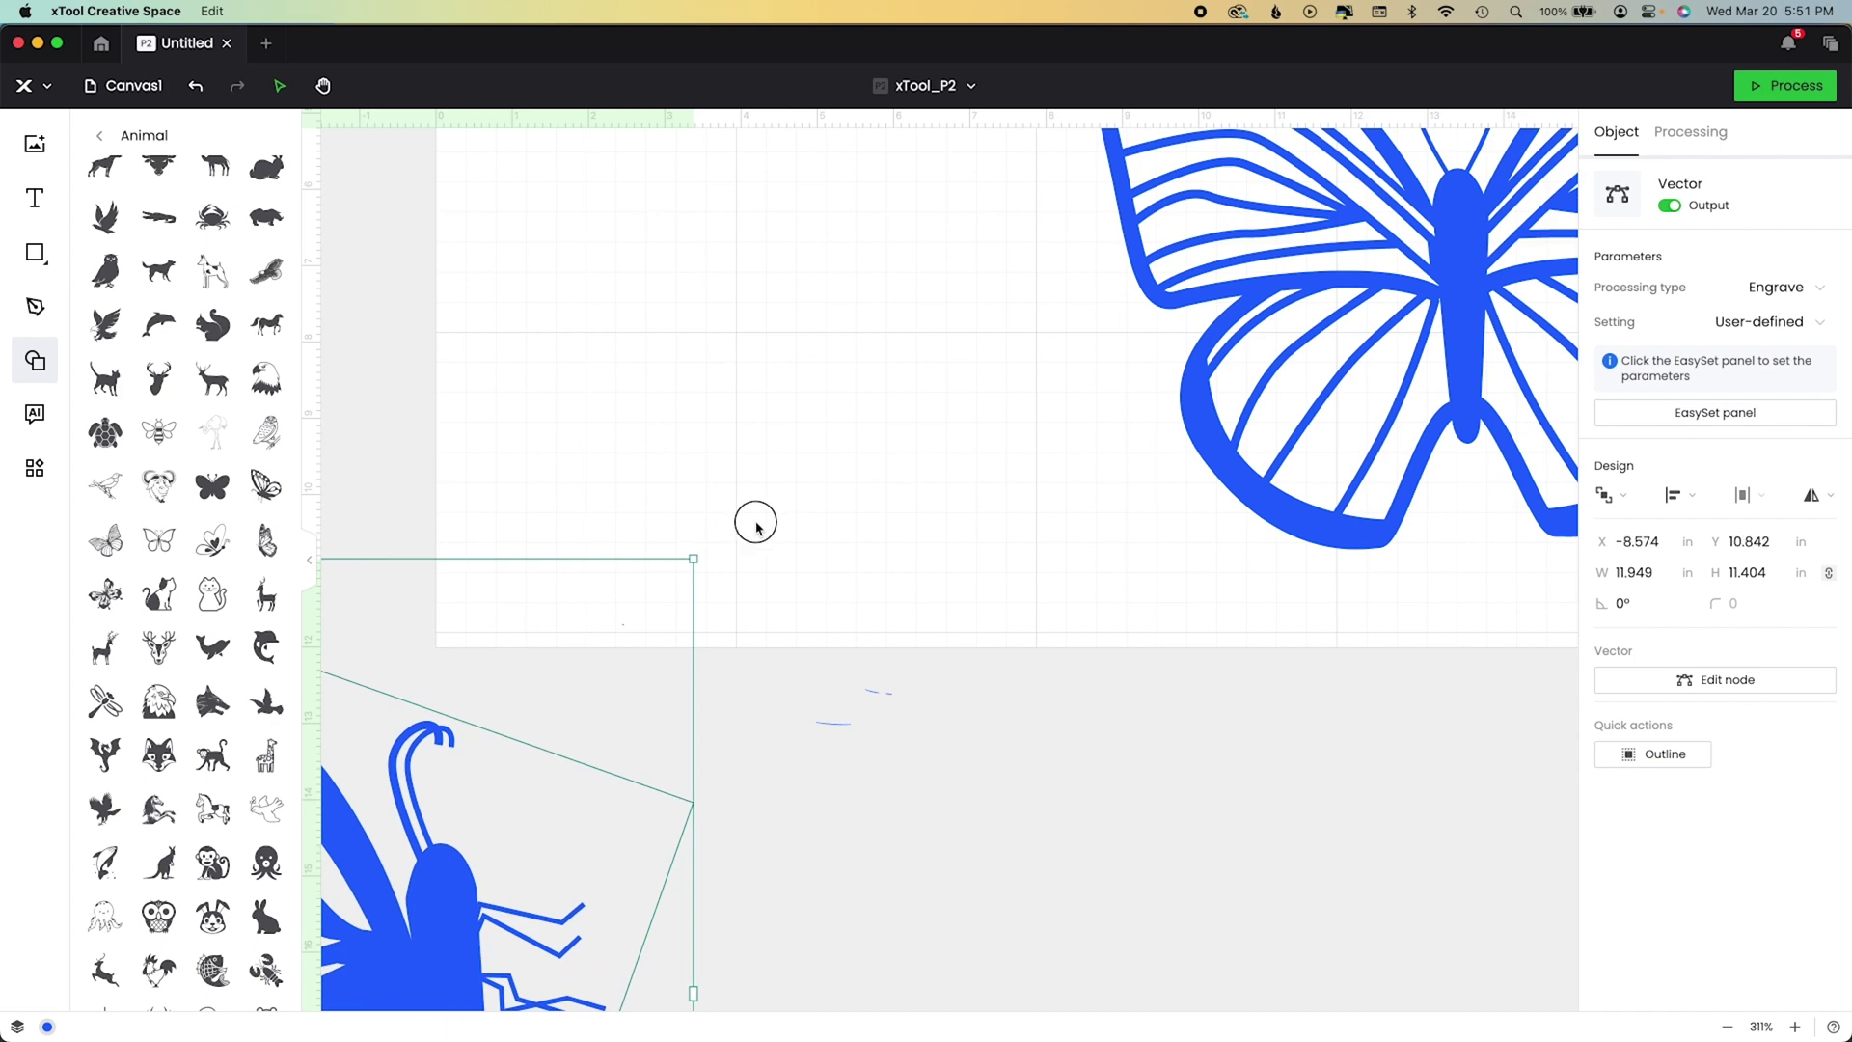
drag(756, 522, 943, 885)
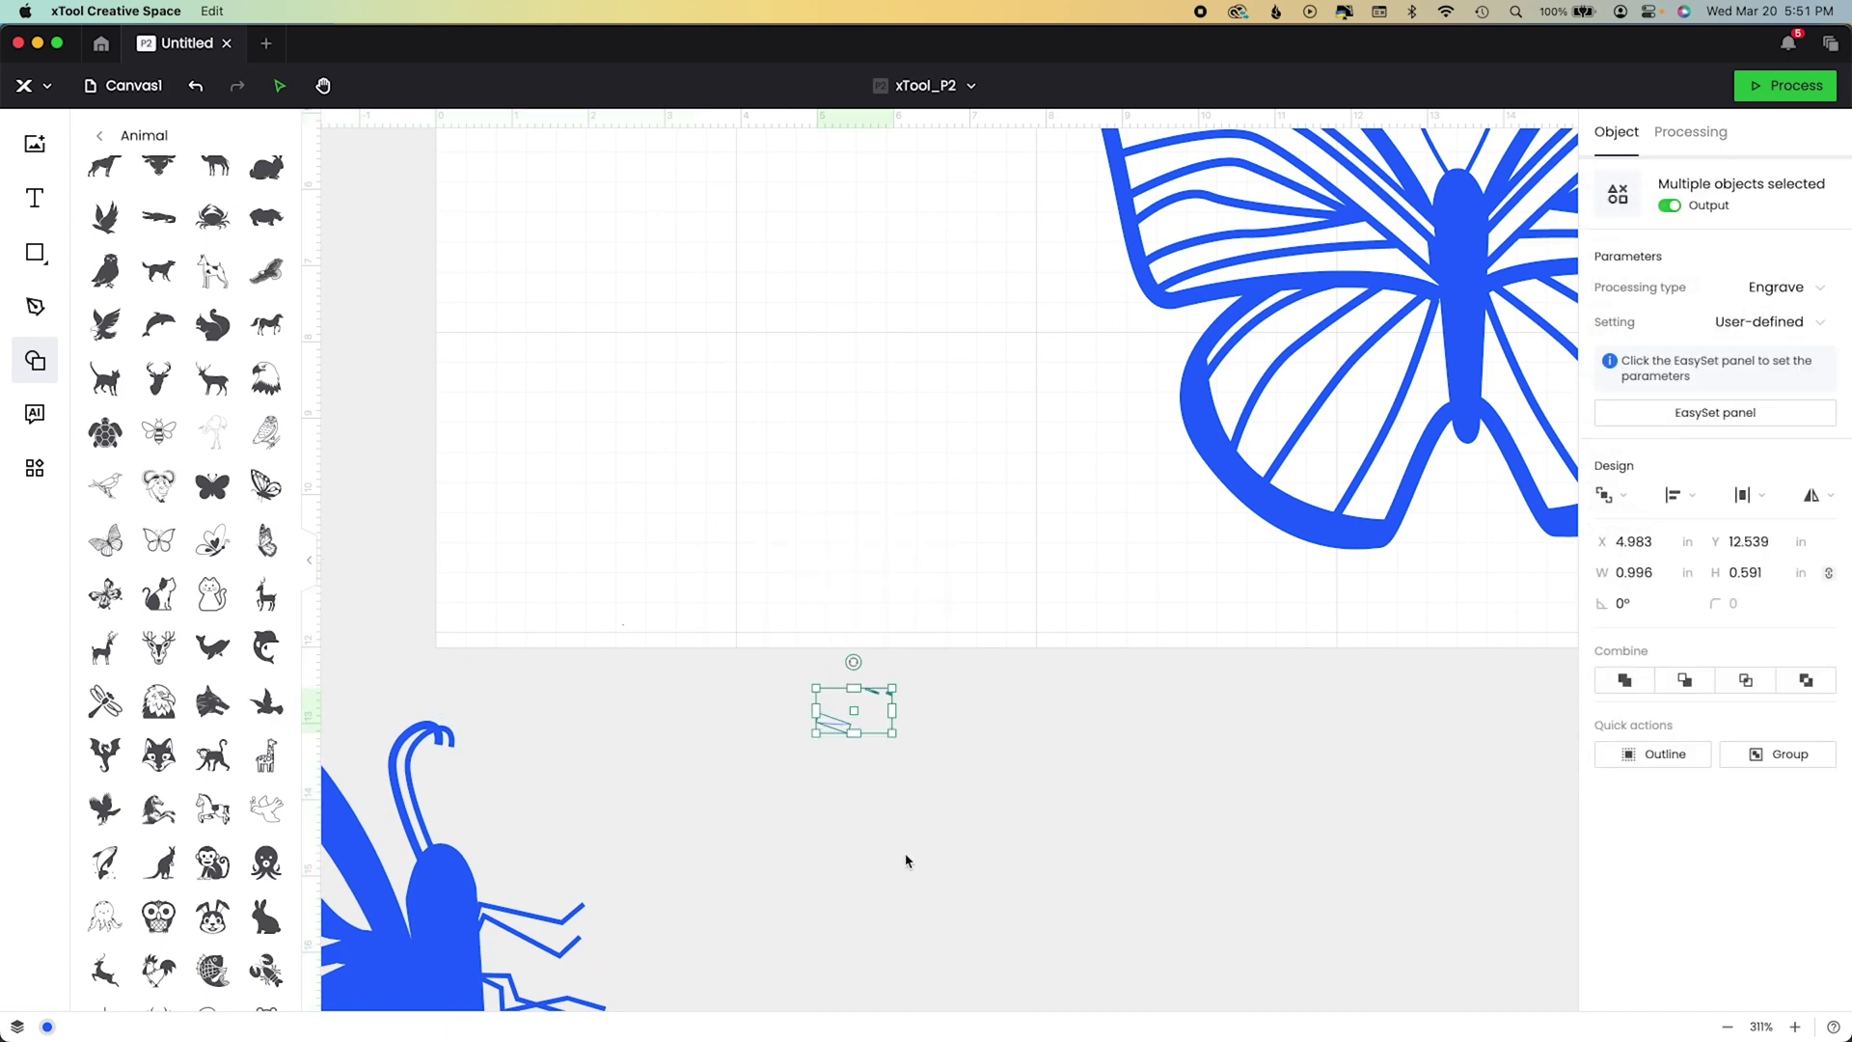
key(Delete)
drag(570, 521, 744, 748)
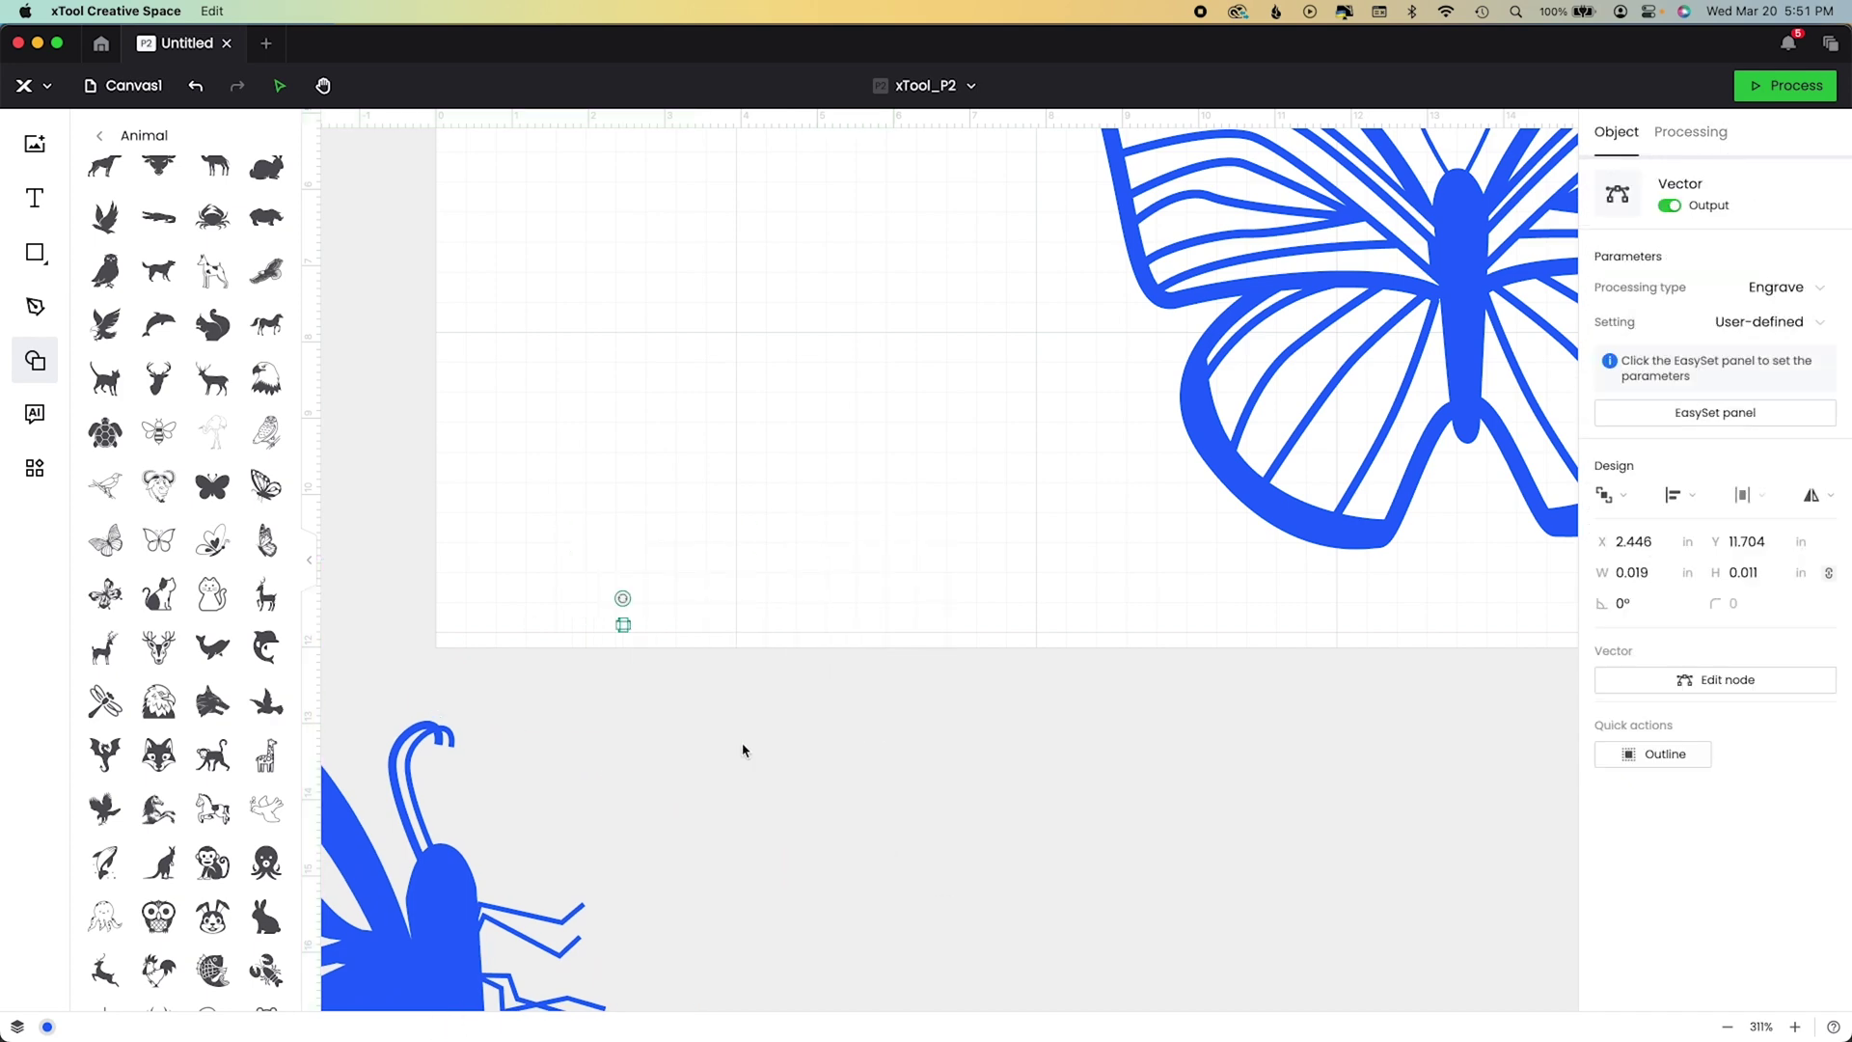
key(Delete)
Move the side-view butterfly's main vector back up beside the large butterfly.
click(469, 905)
drag(469, 905, 828, 613)
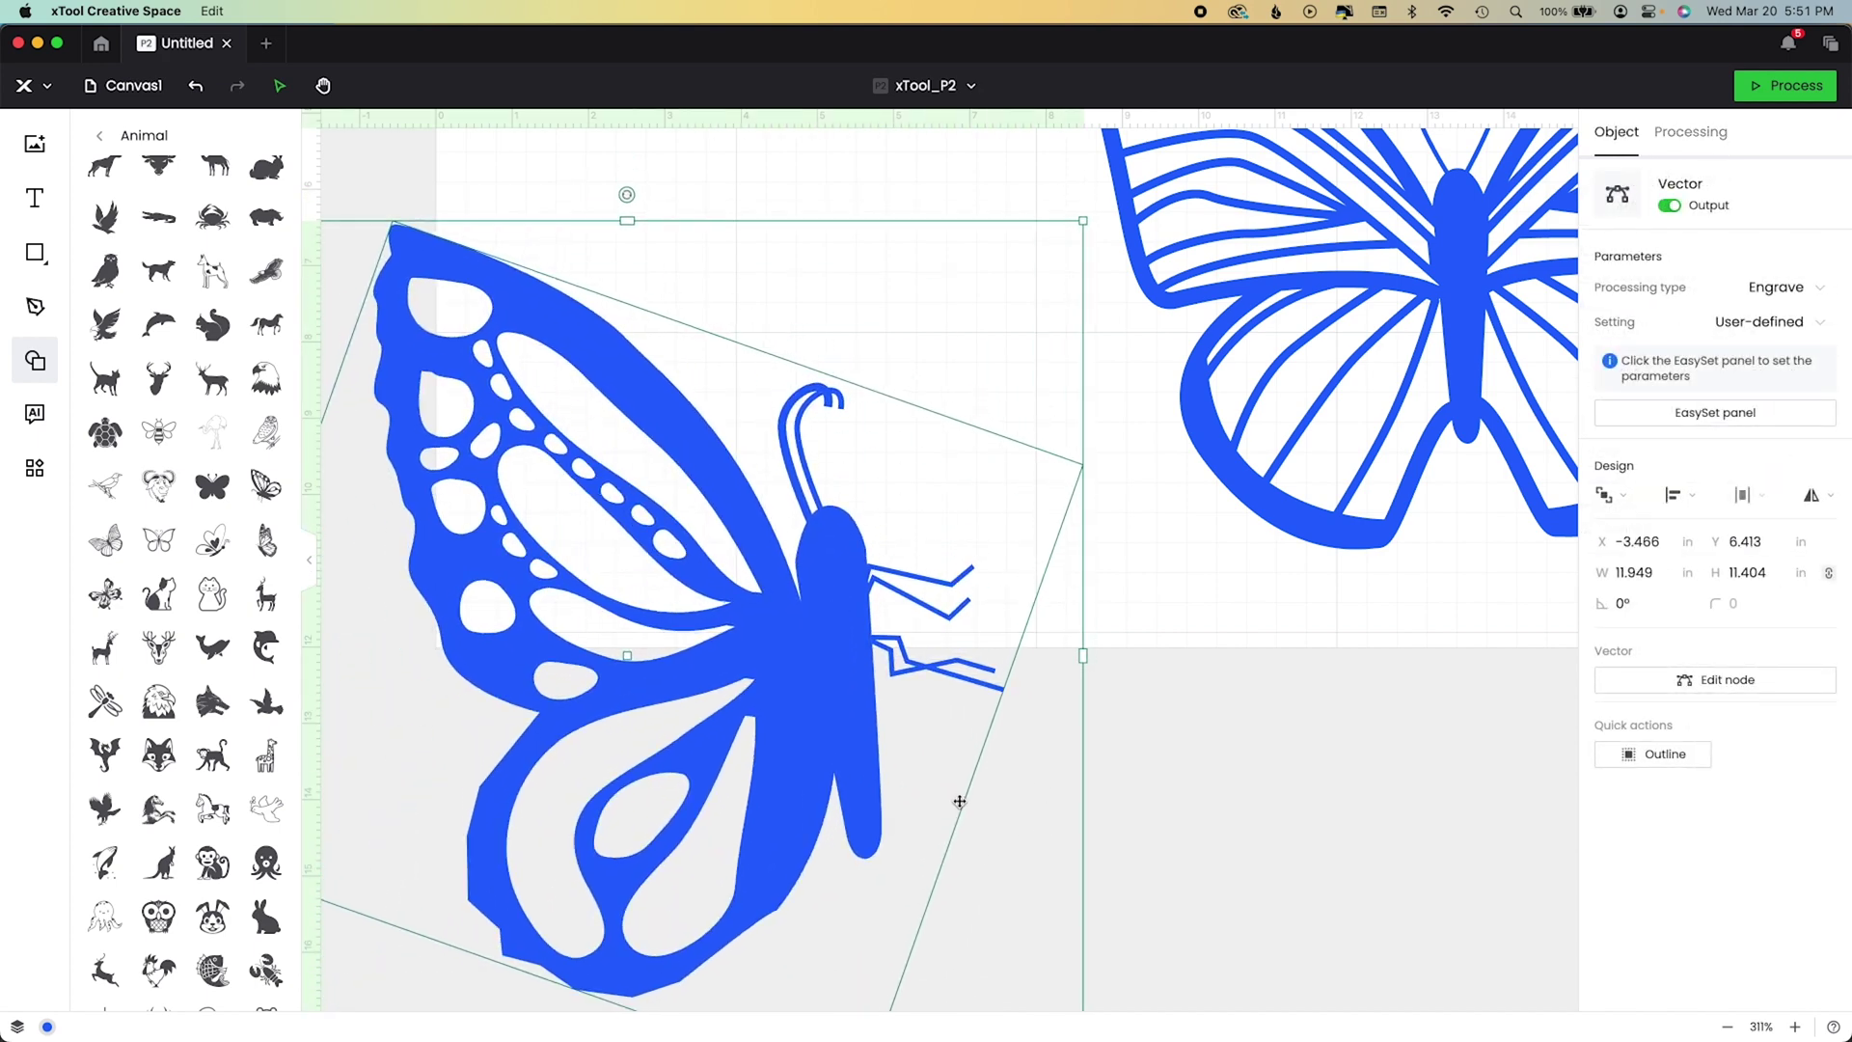
drag(824, 782, 836, 786)
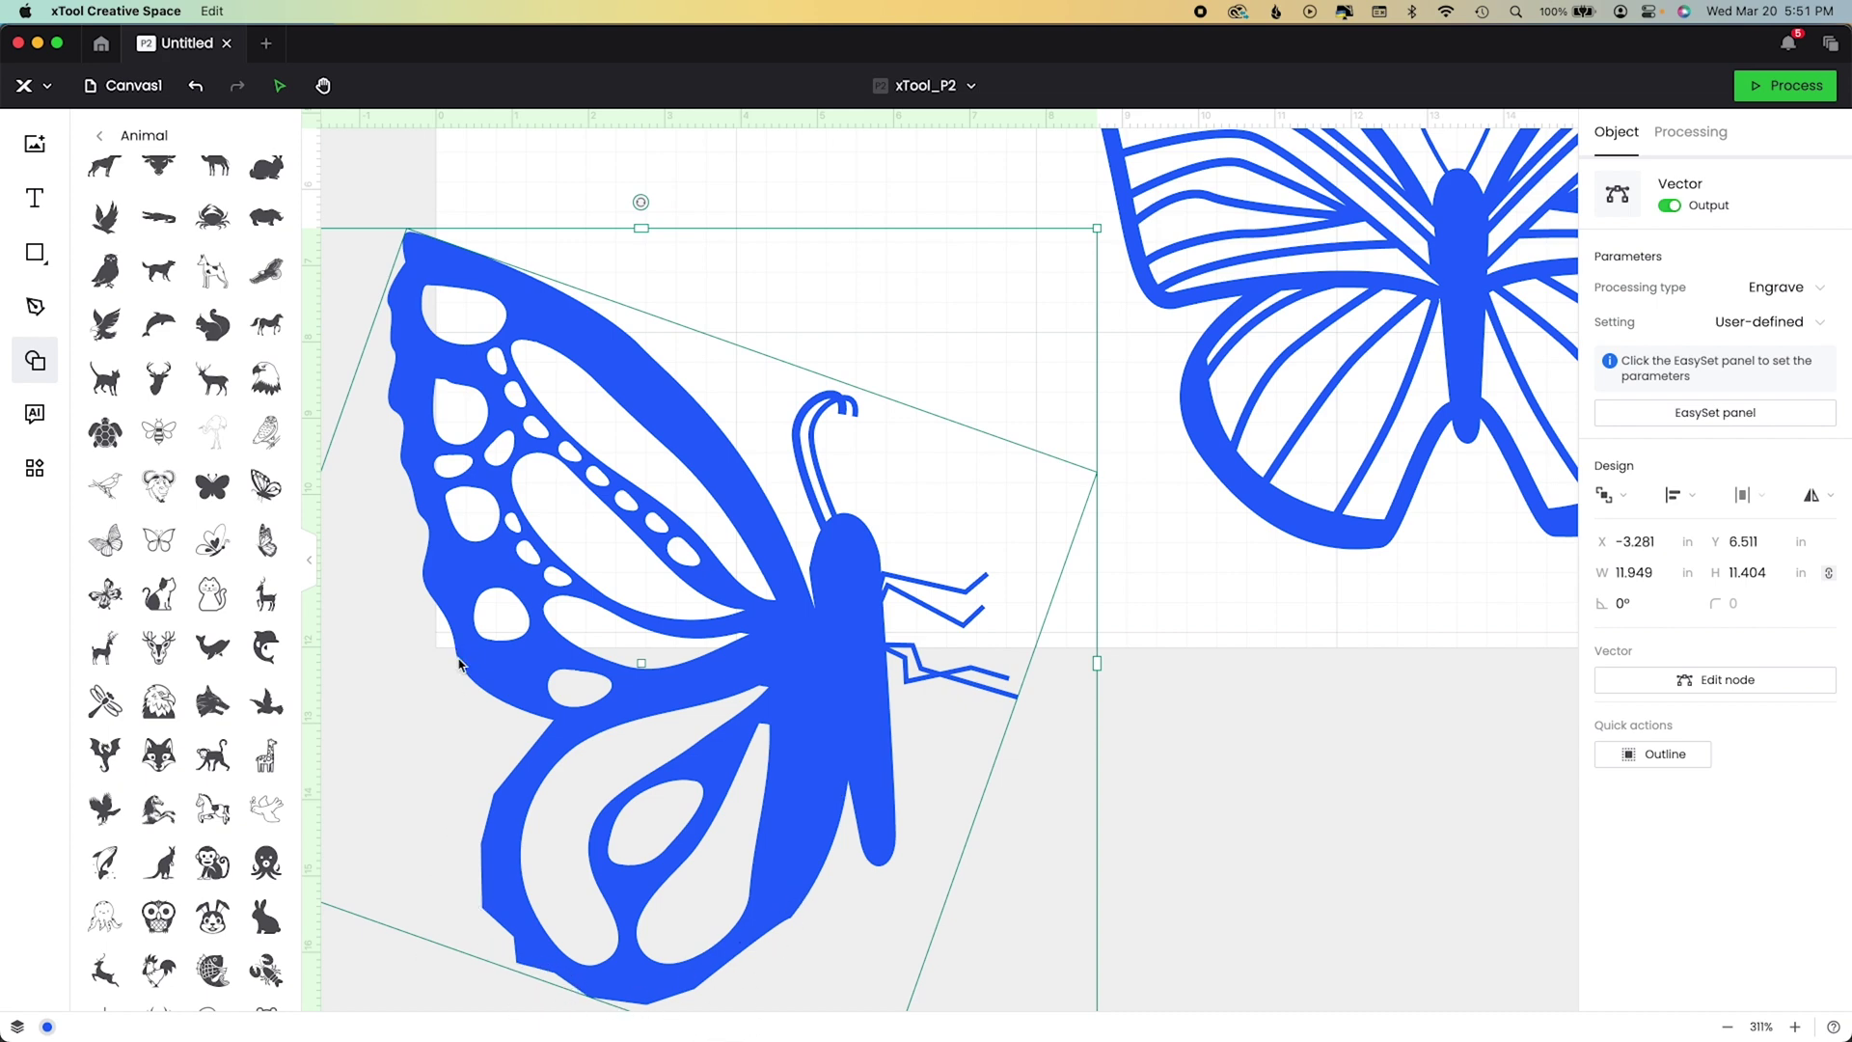
Remove the side-view butterfly's legs and antennae by deleting their nodes.
click(1688, 685)
drag(935, 557, 1088, 885)
key(Delete)
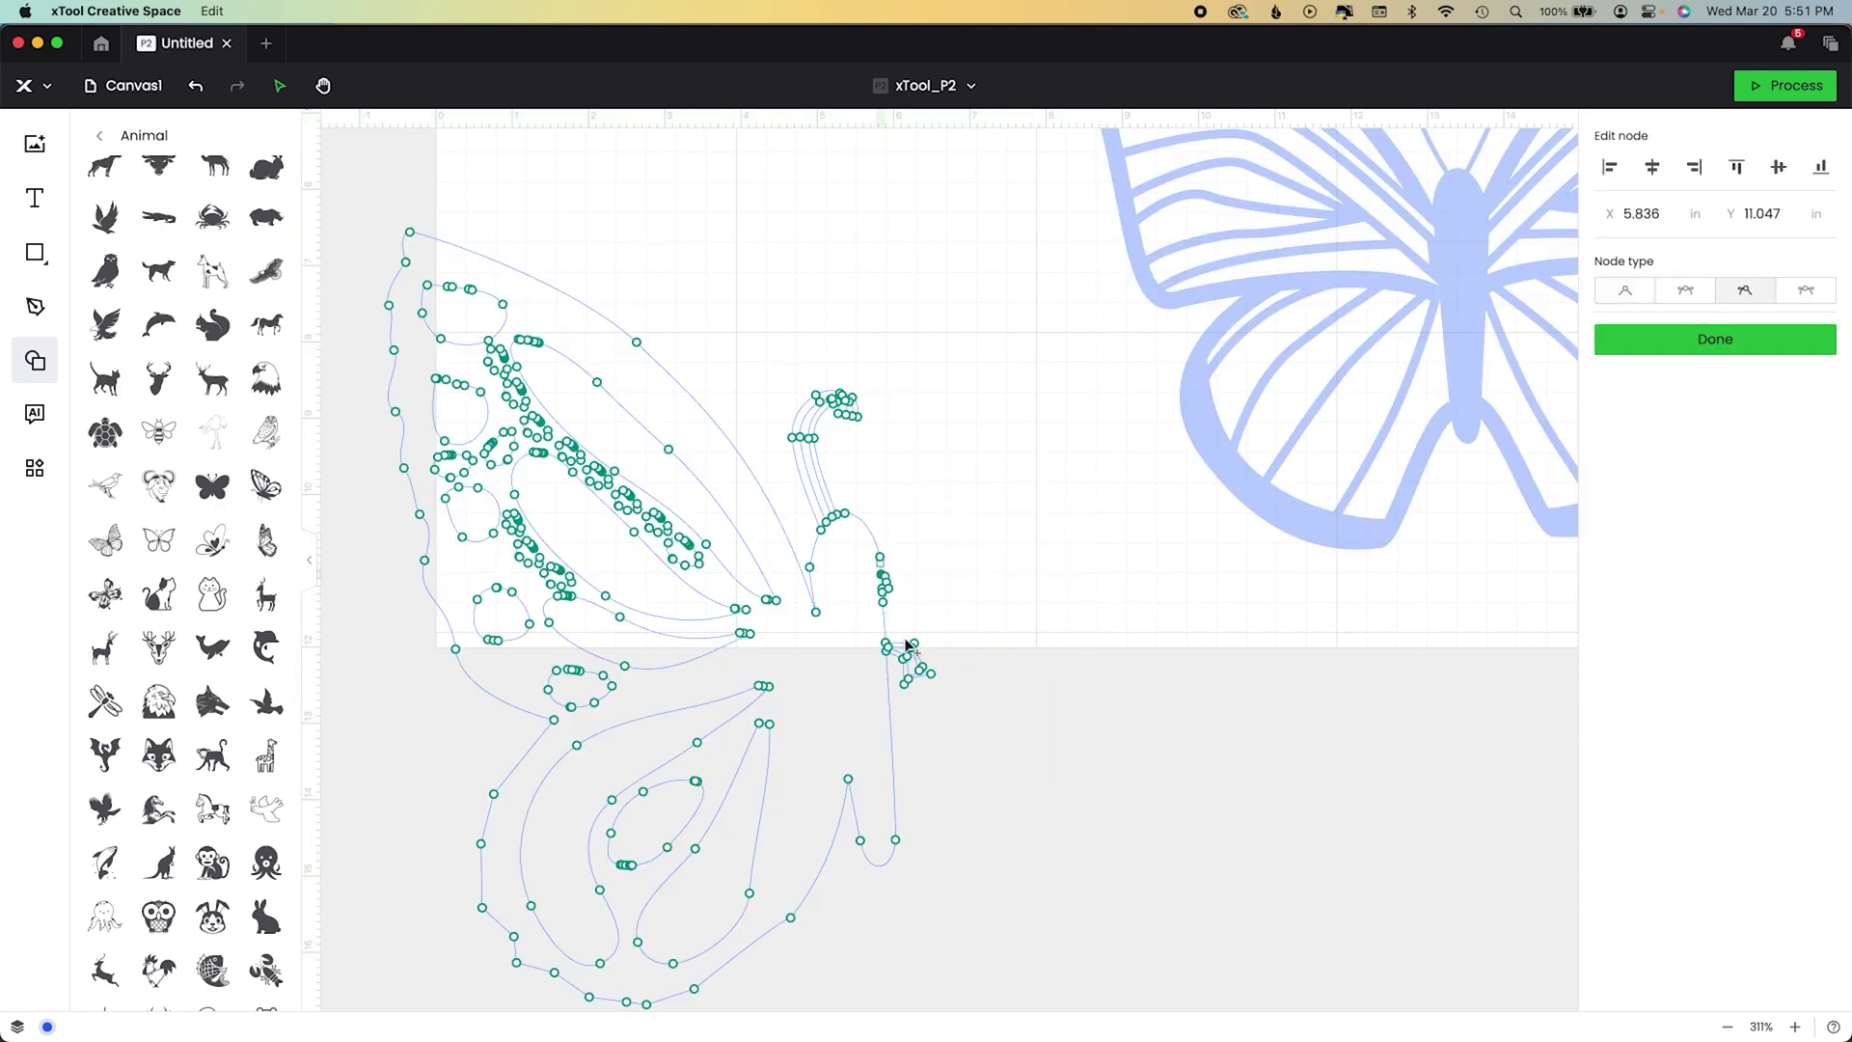
drag(902, 639, 959, 764)
key(Delete)
drag(743, 367, 851, 519)
key(Delete)
click(836, 514)
key(Delete)
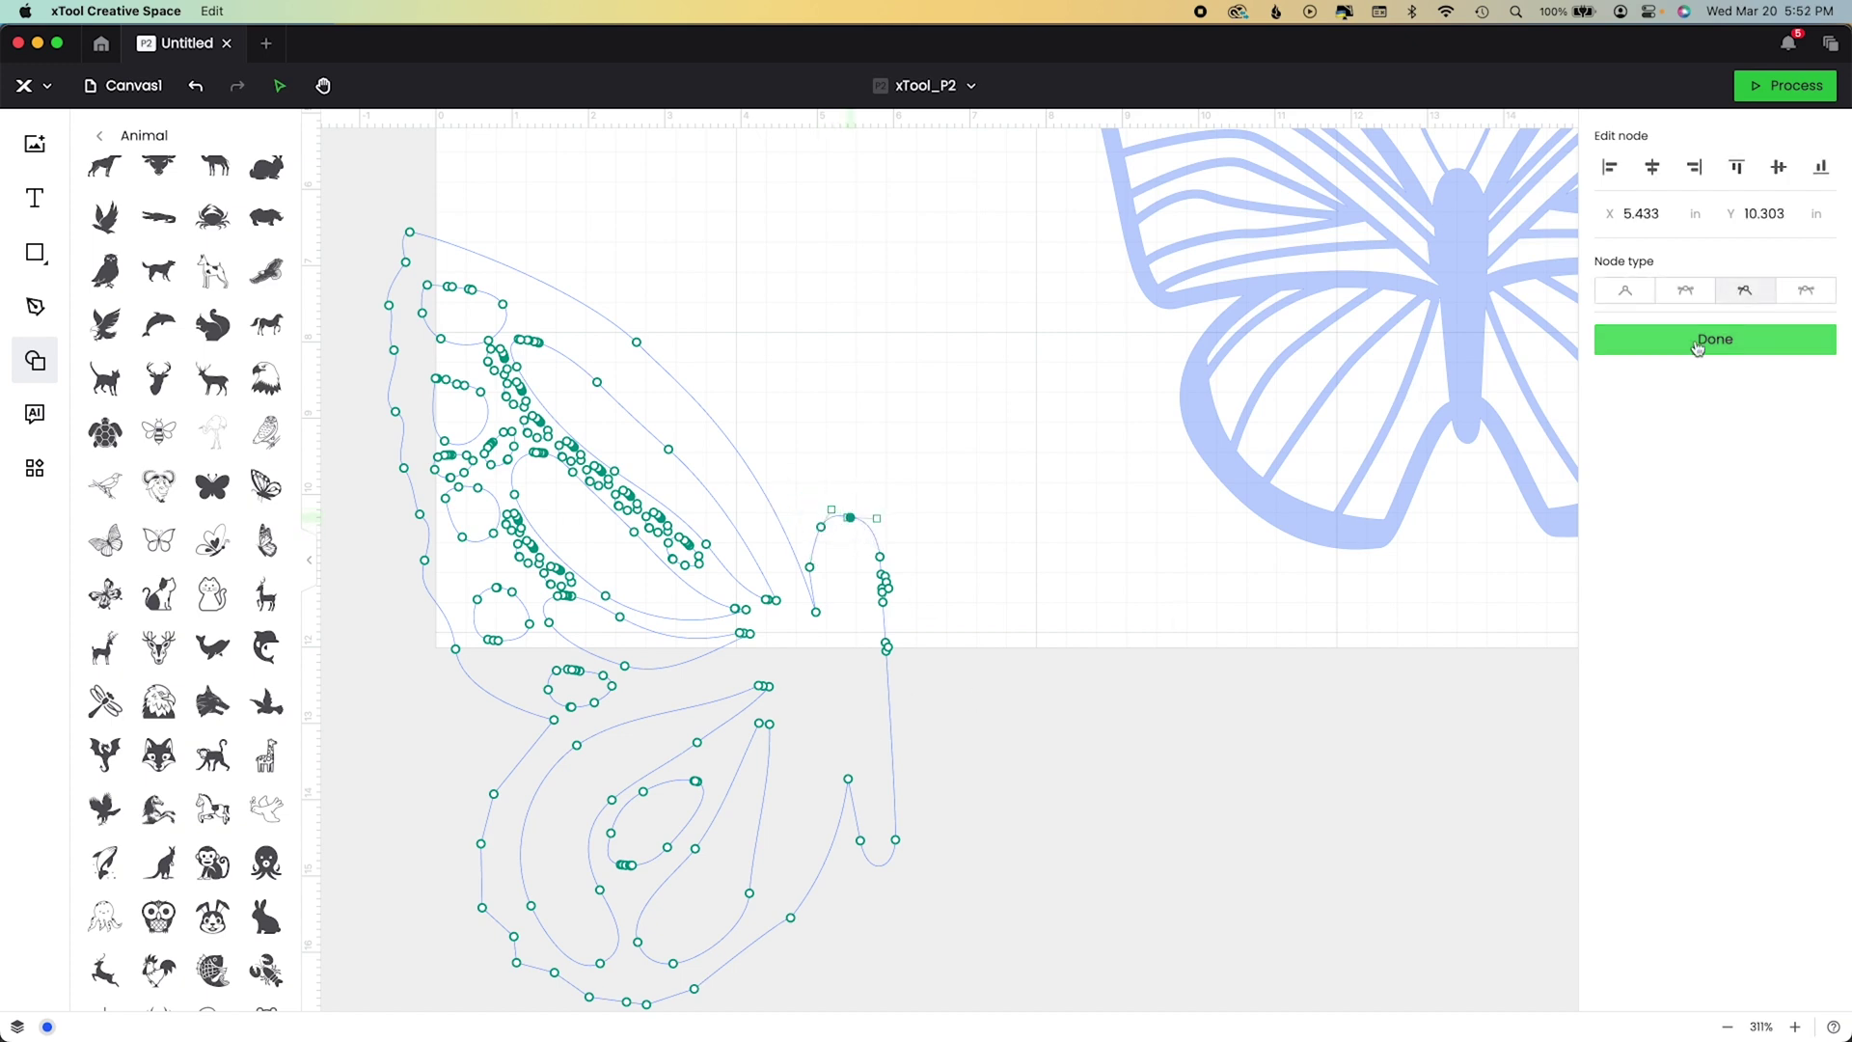
Reshape the lower wing's bottom edge by shifting the nodes on its body side slightly outward.
scroll(550, 765, down, 5)
scroll(549, 765, left, 1)
click(625, 797)
click(682, 804)
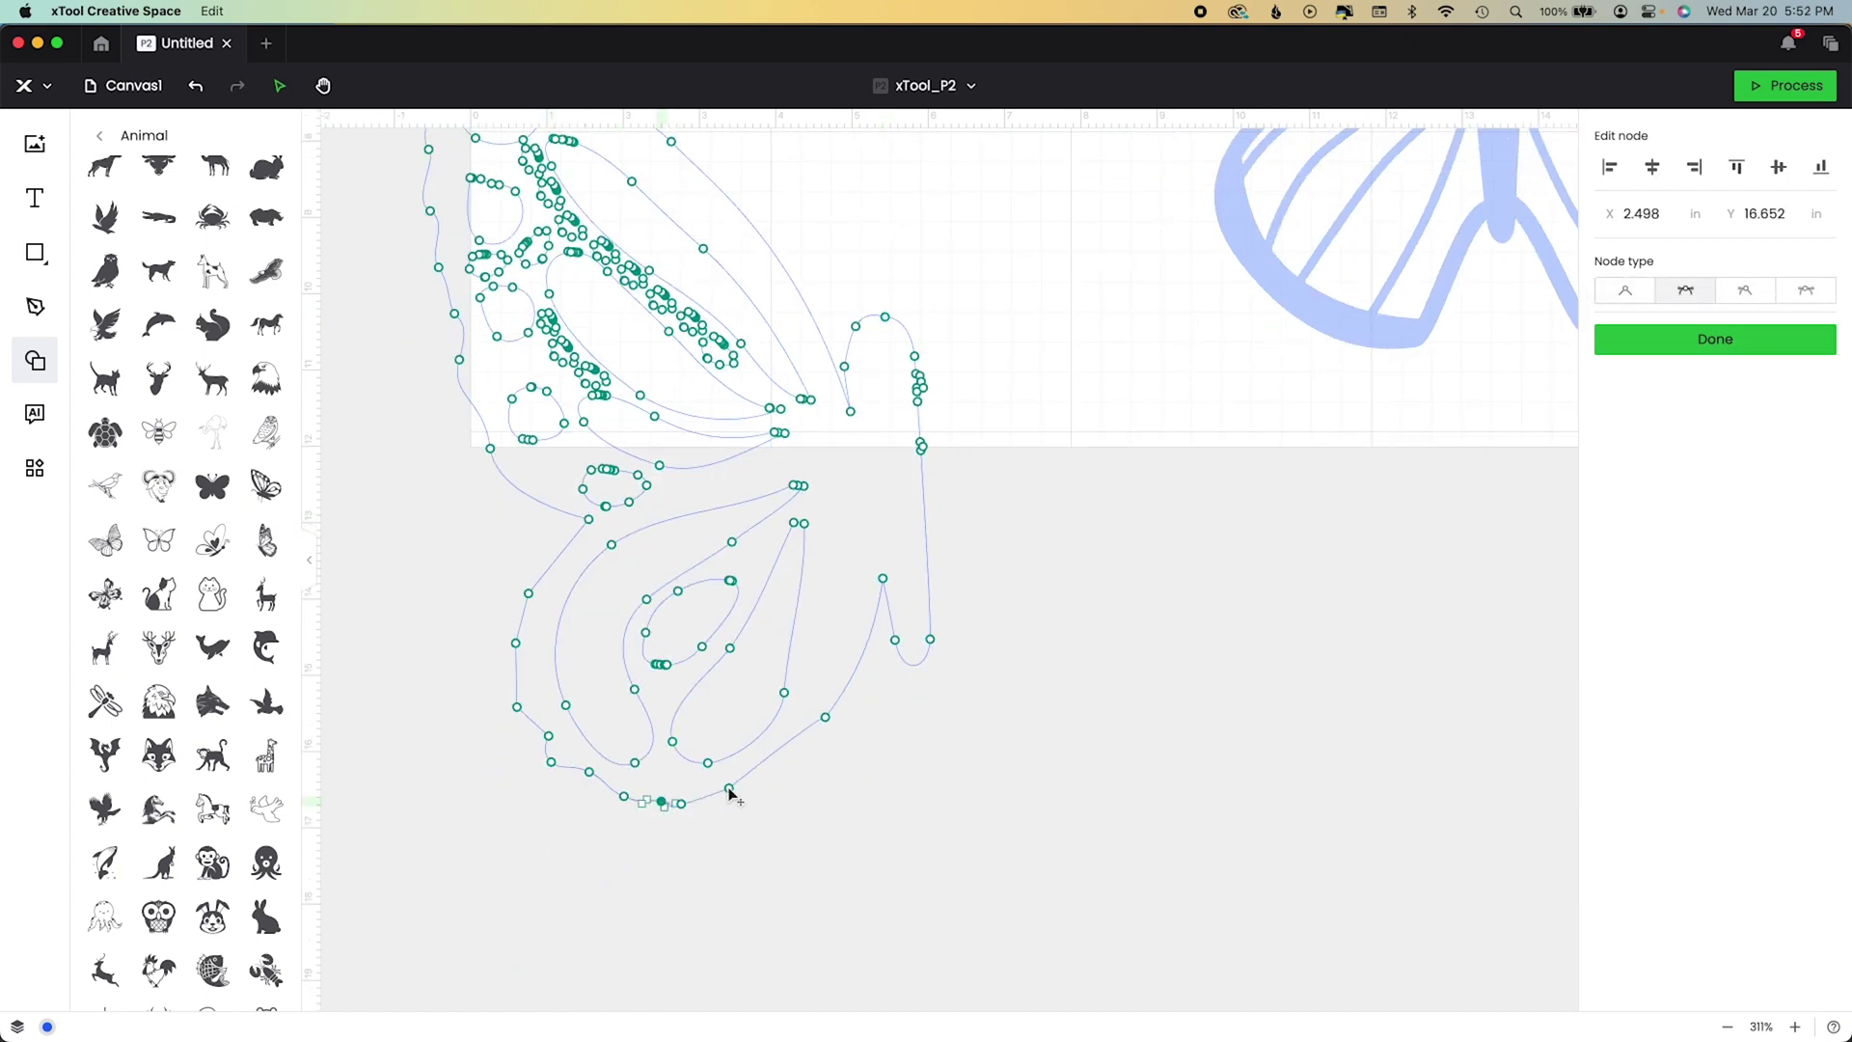
drag(728, 788, 750, 792)
drag(826, 718, 829, 721)
drag(750, 794, 748, 799)
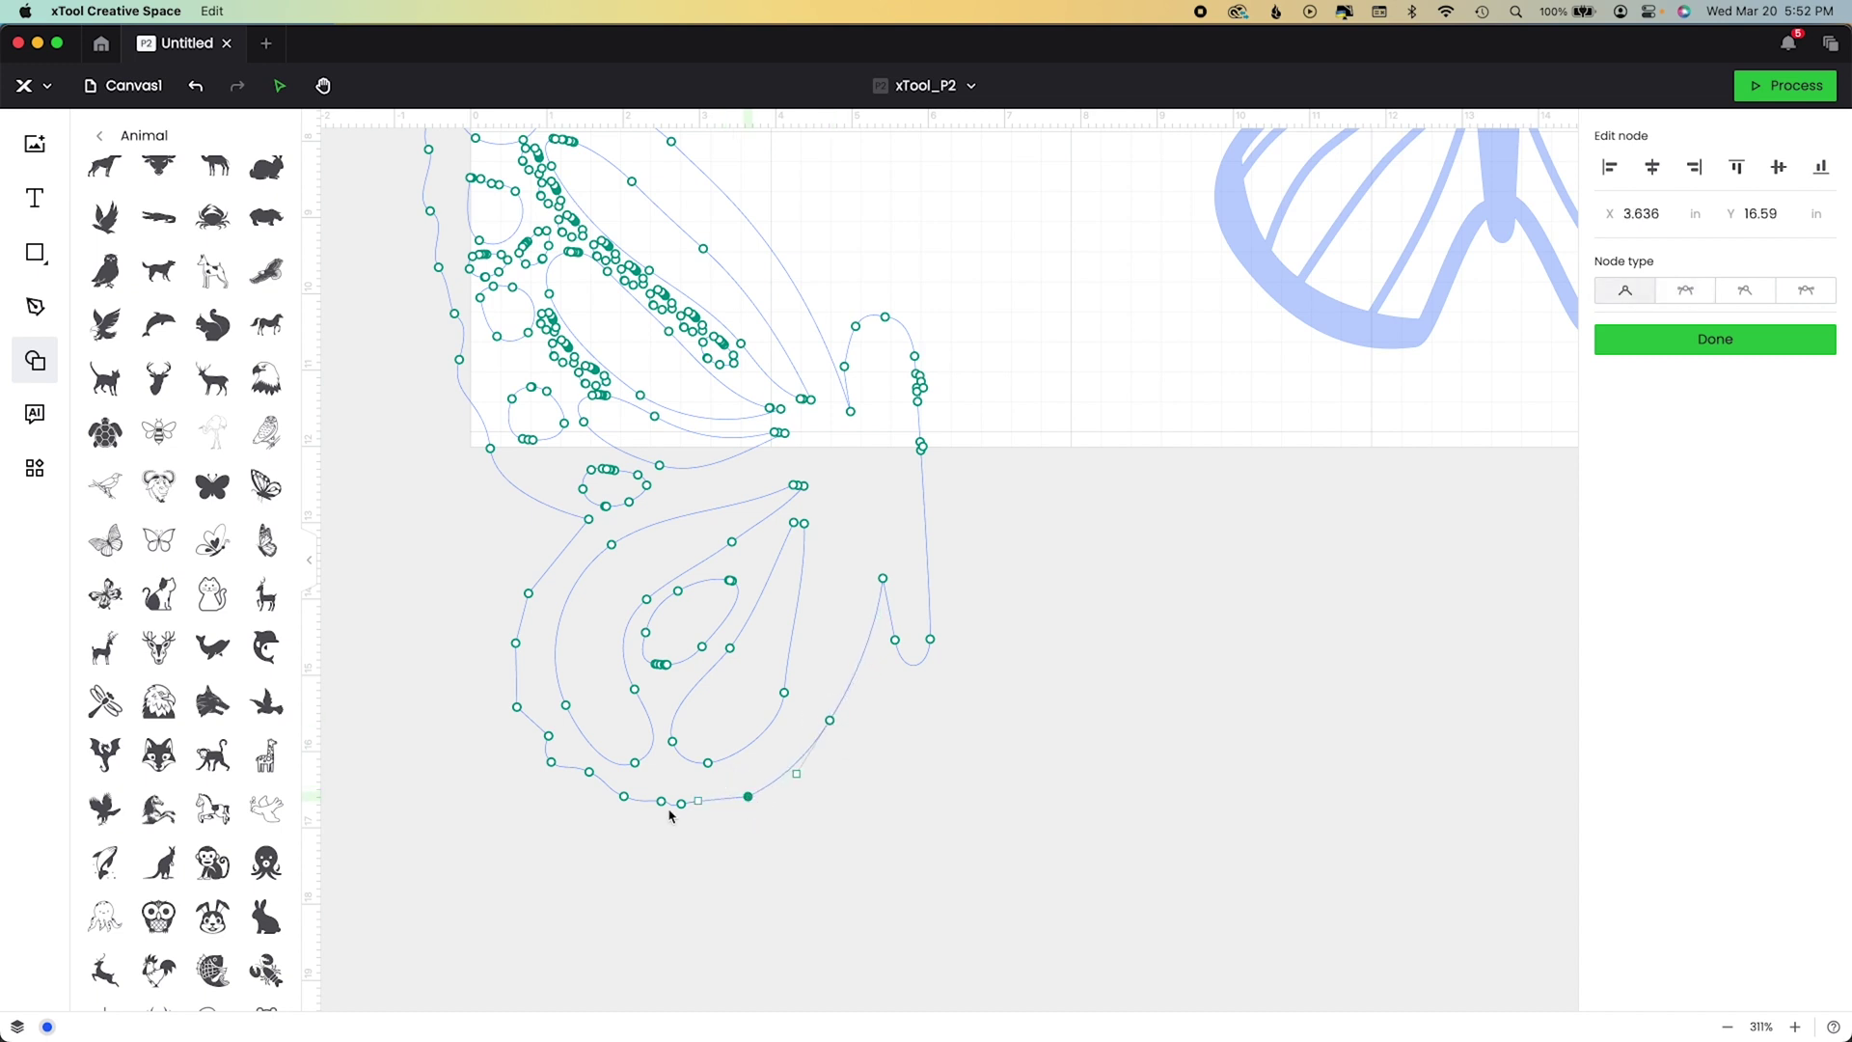
click(662, 802)
click(663, 823)
click(658, 799)
click(727, 855)
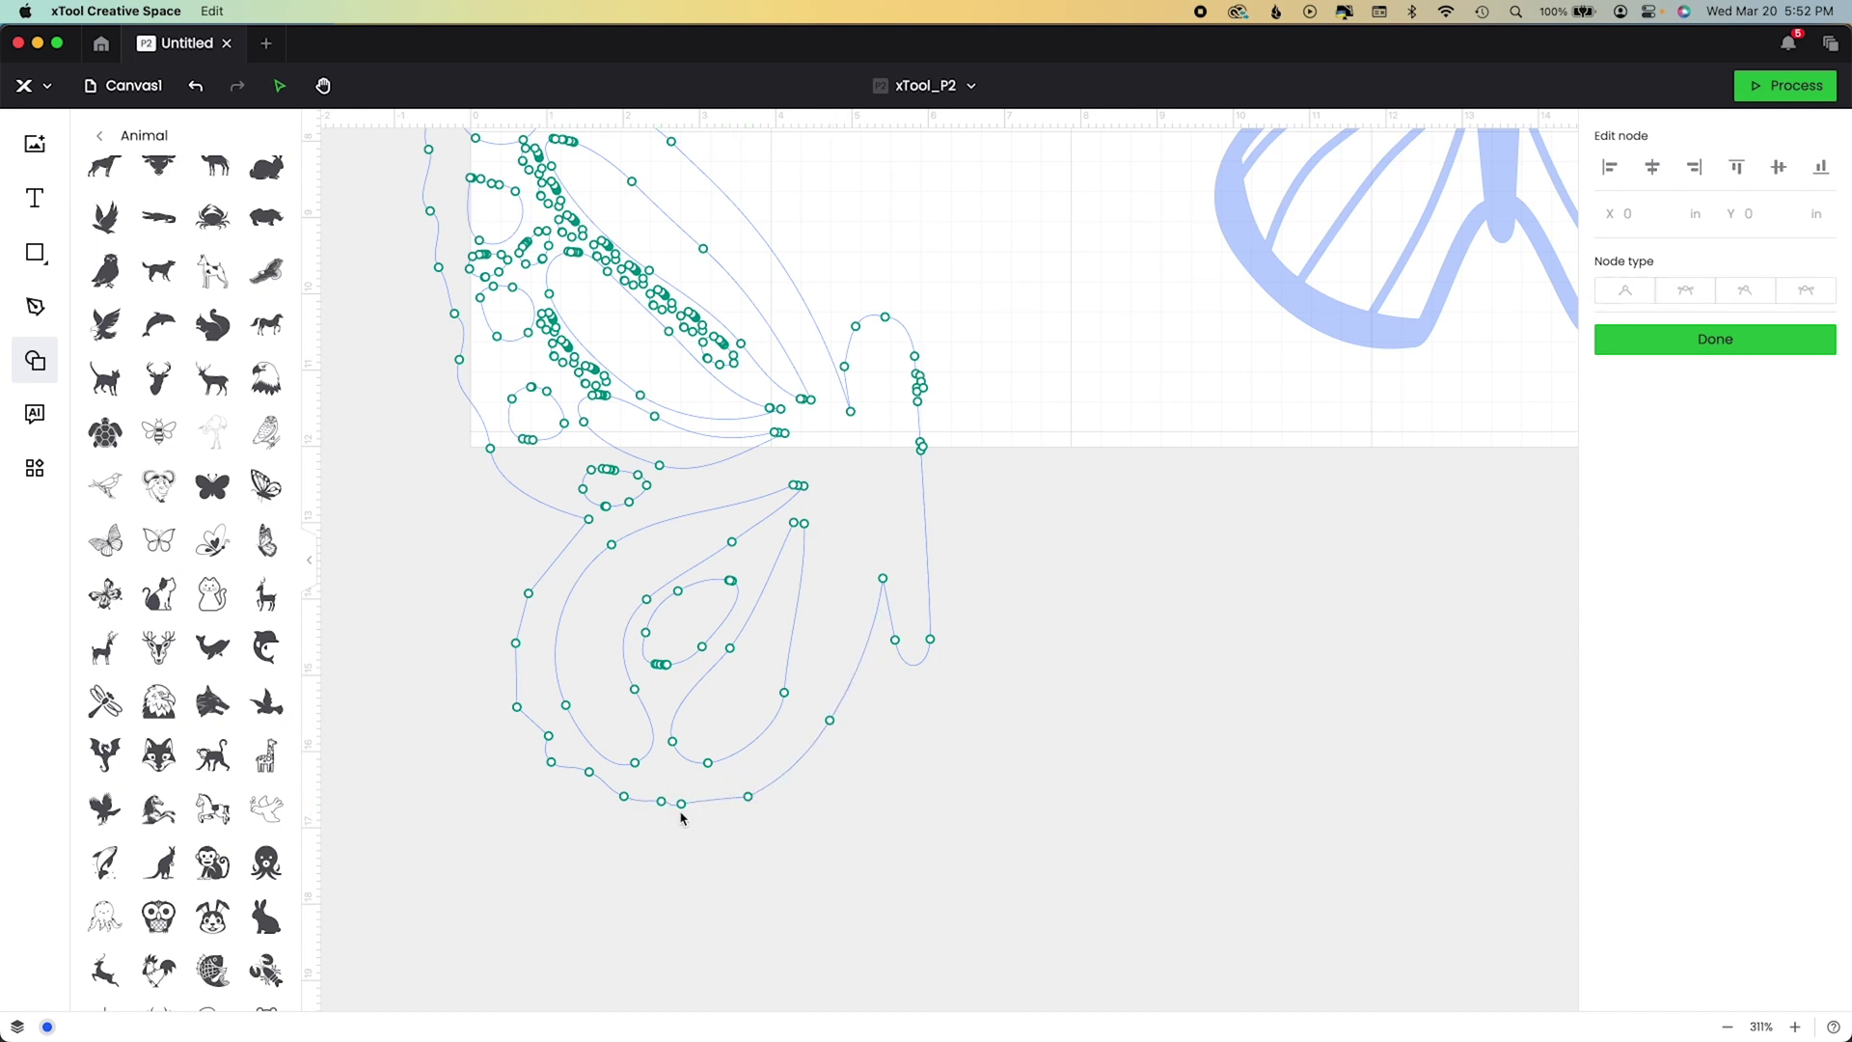
drag(661, 801, 656, 846)
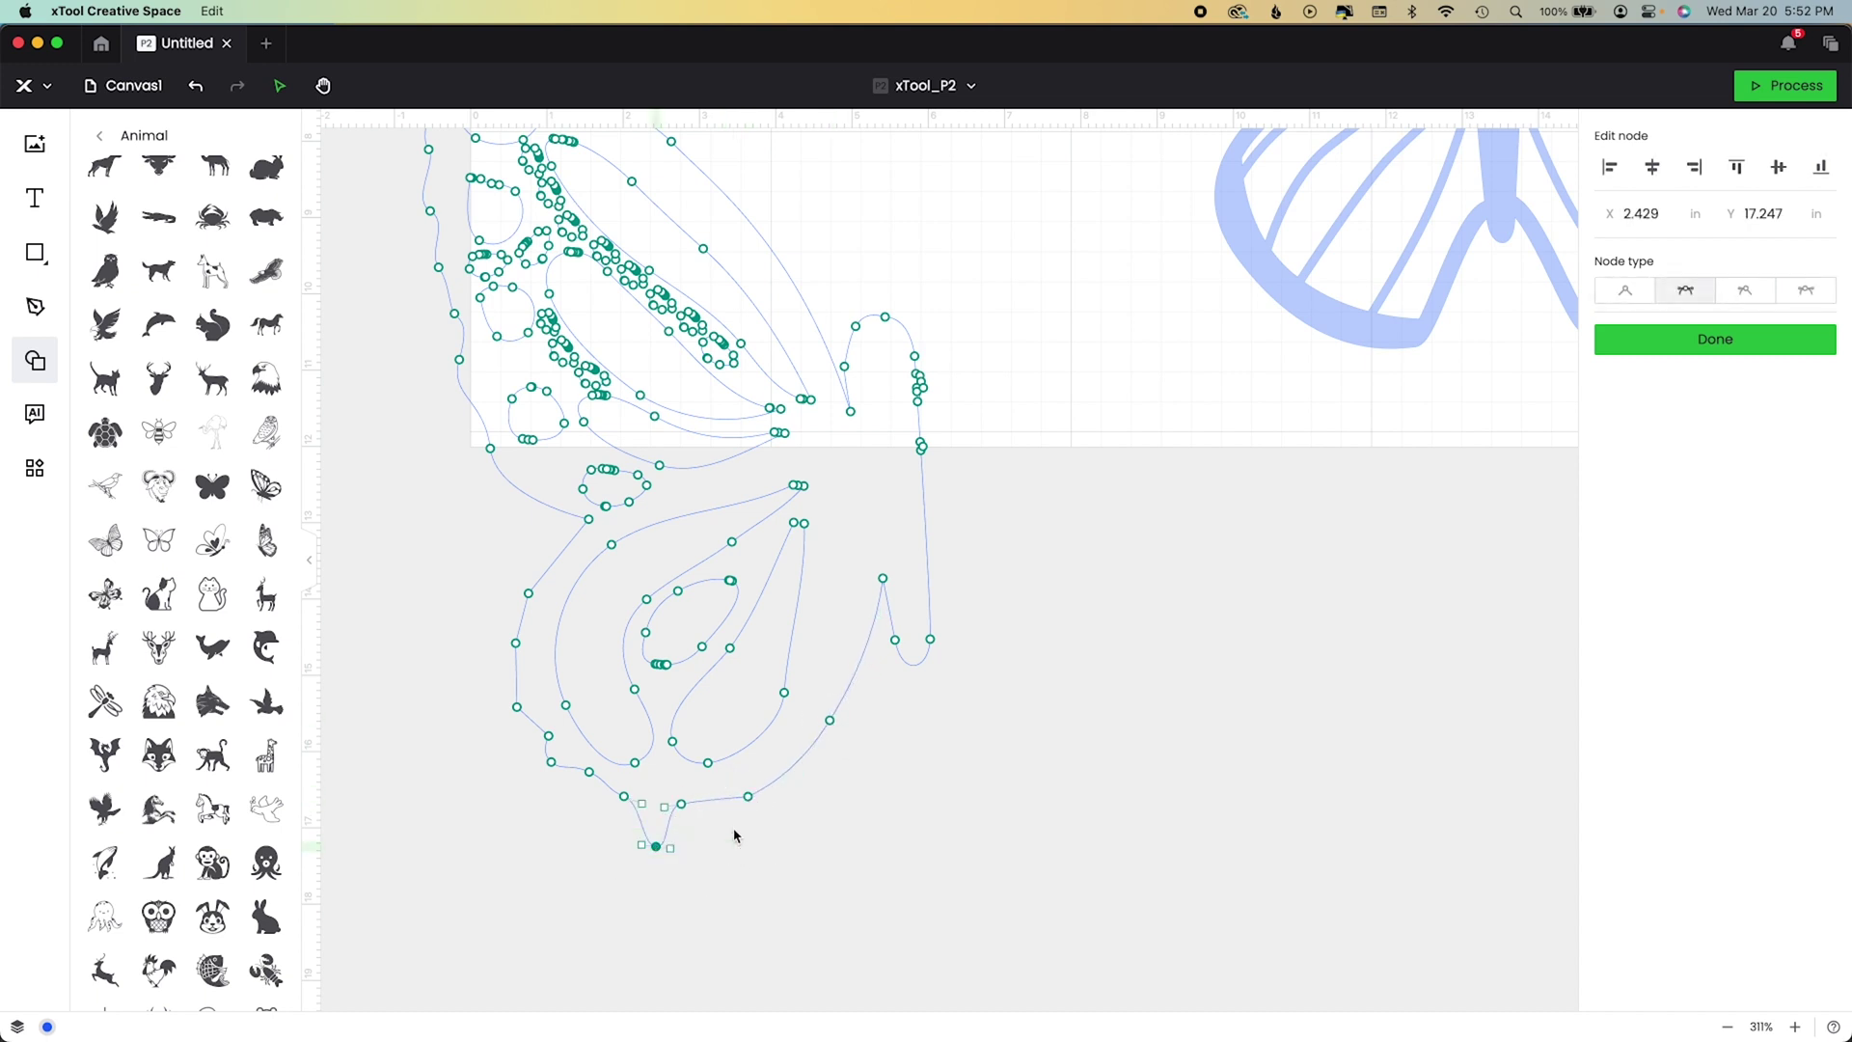
key(super+z)
Space out the lowest nodes of the lower wing and pull its outer edge outward for a rounder contour.
click(662, 806)
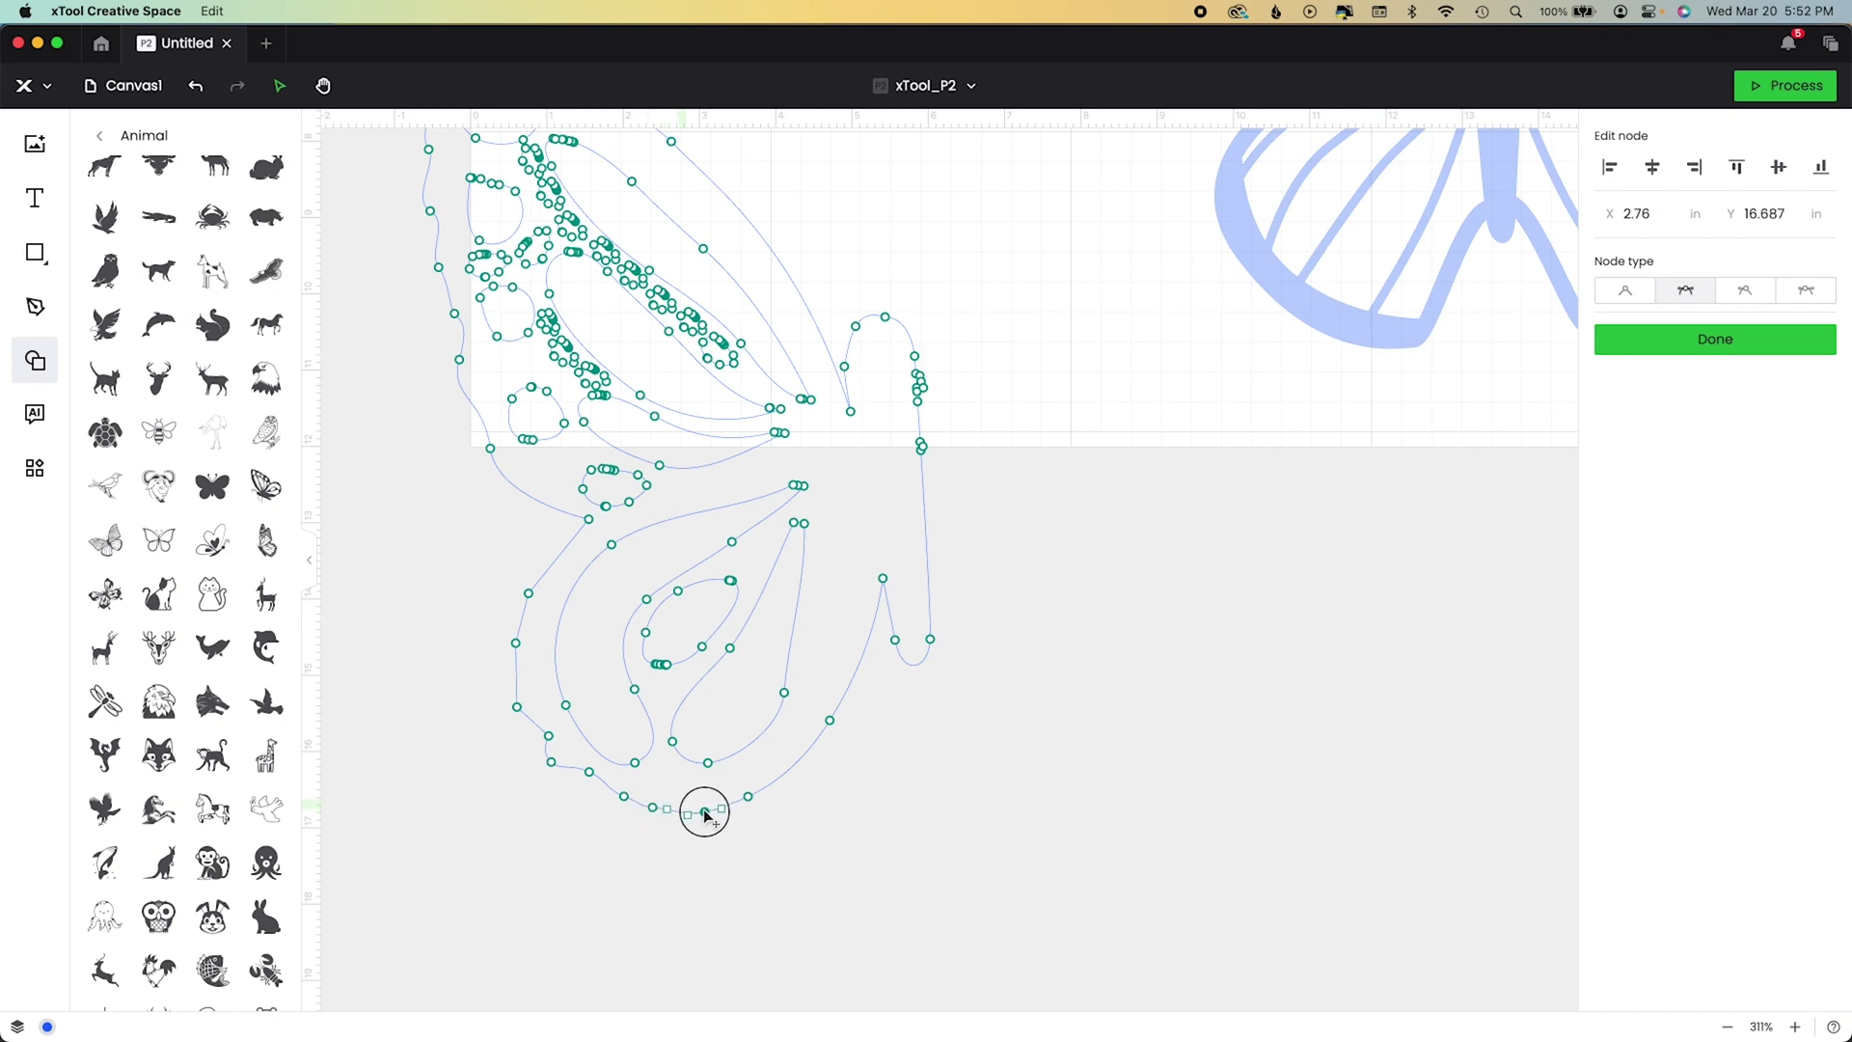
click(1697, 342)
click(1714, 679)
click(519, 712)
click(517, 644)
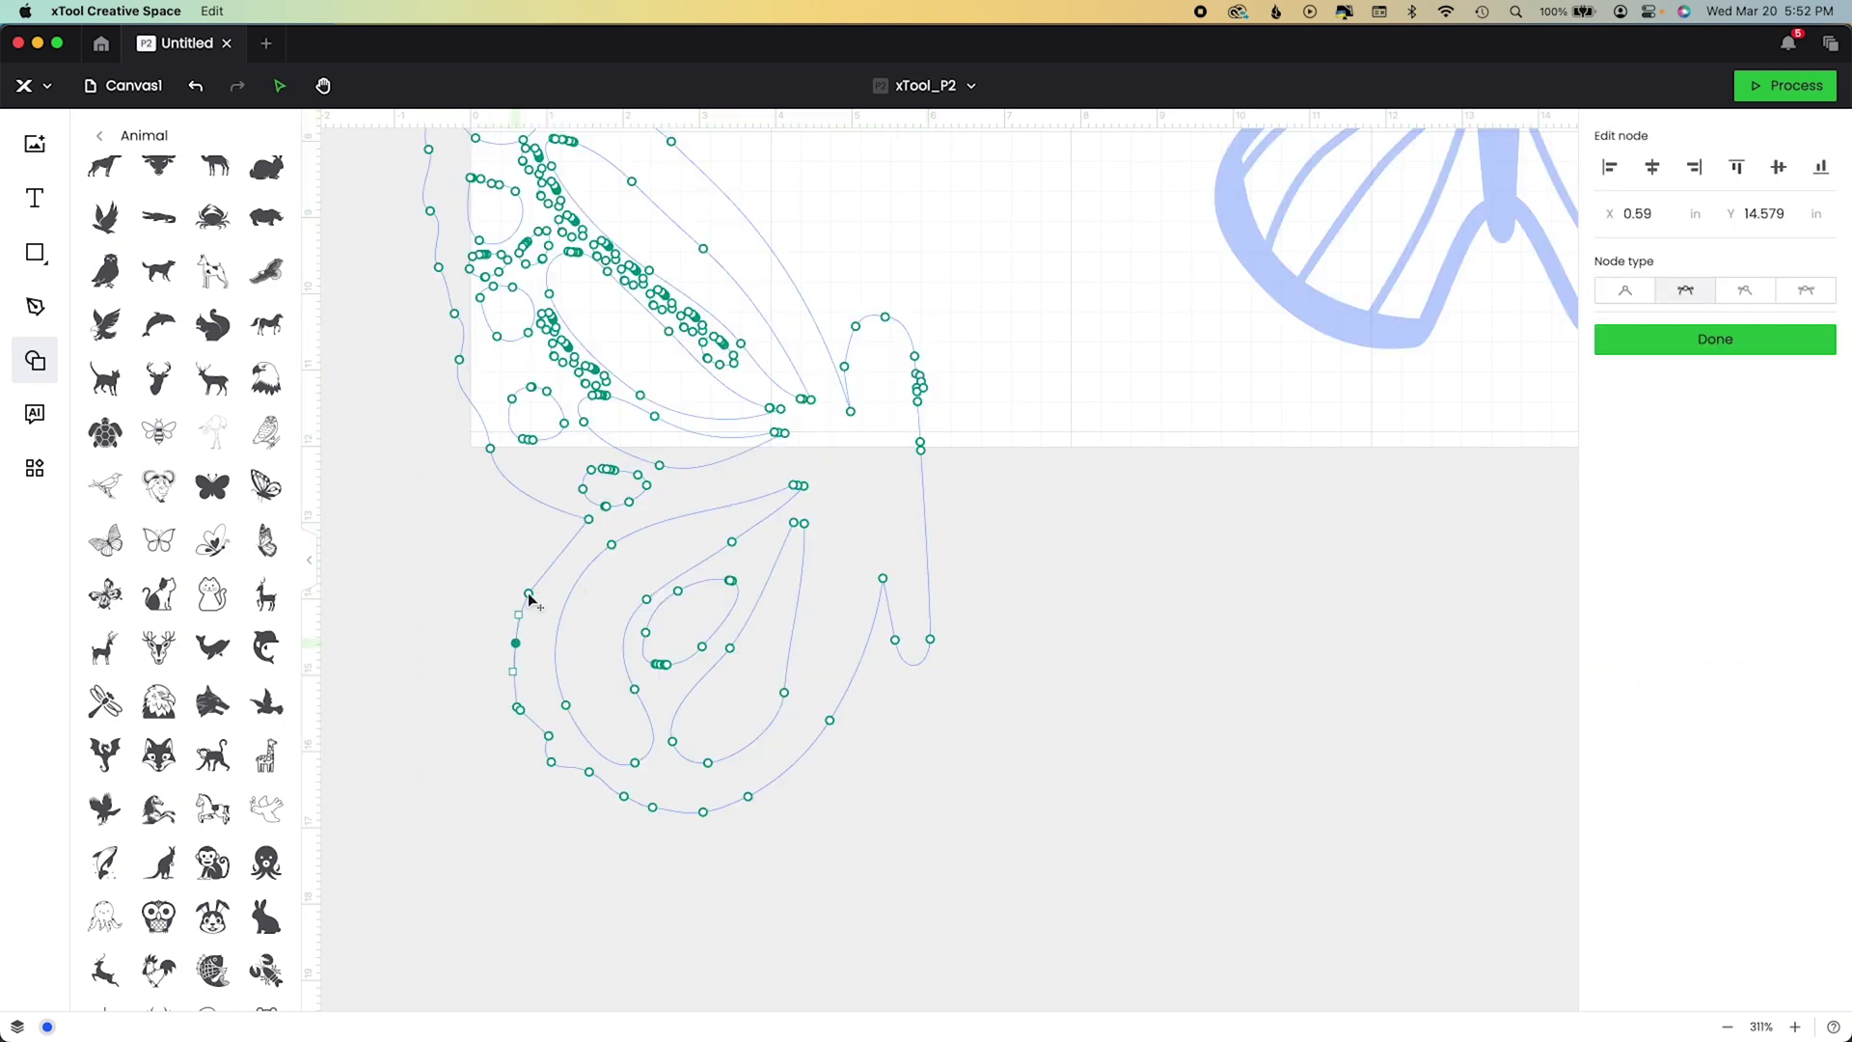
drag(517, 644, 503, 646)
click(549, 736)
click(1705, 342)
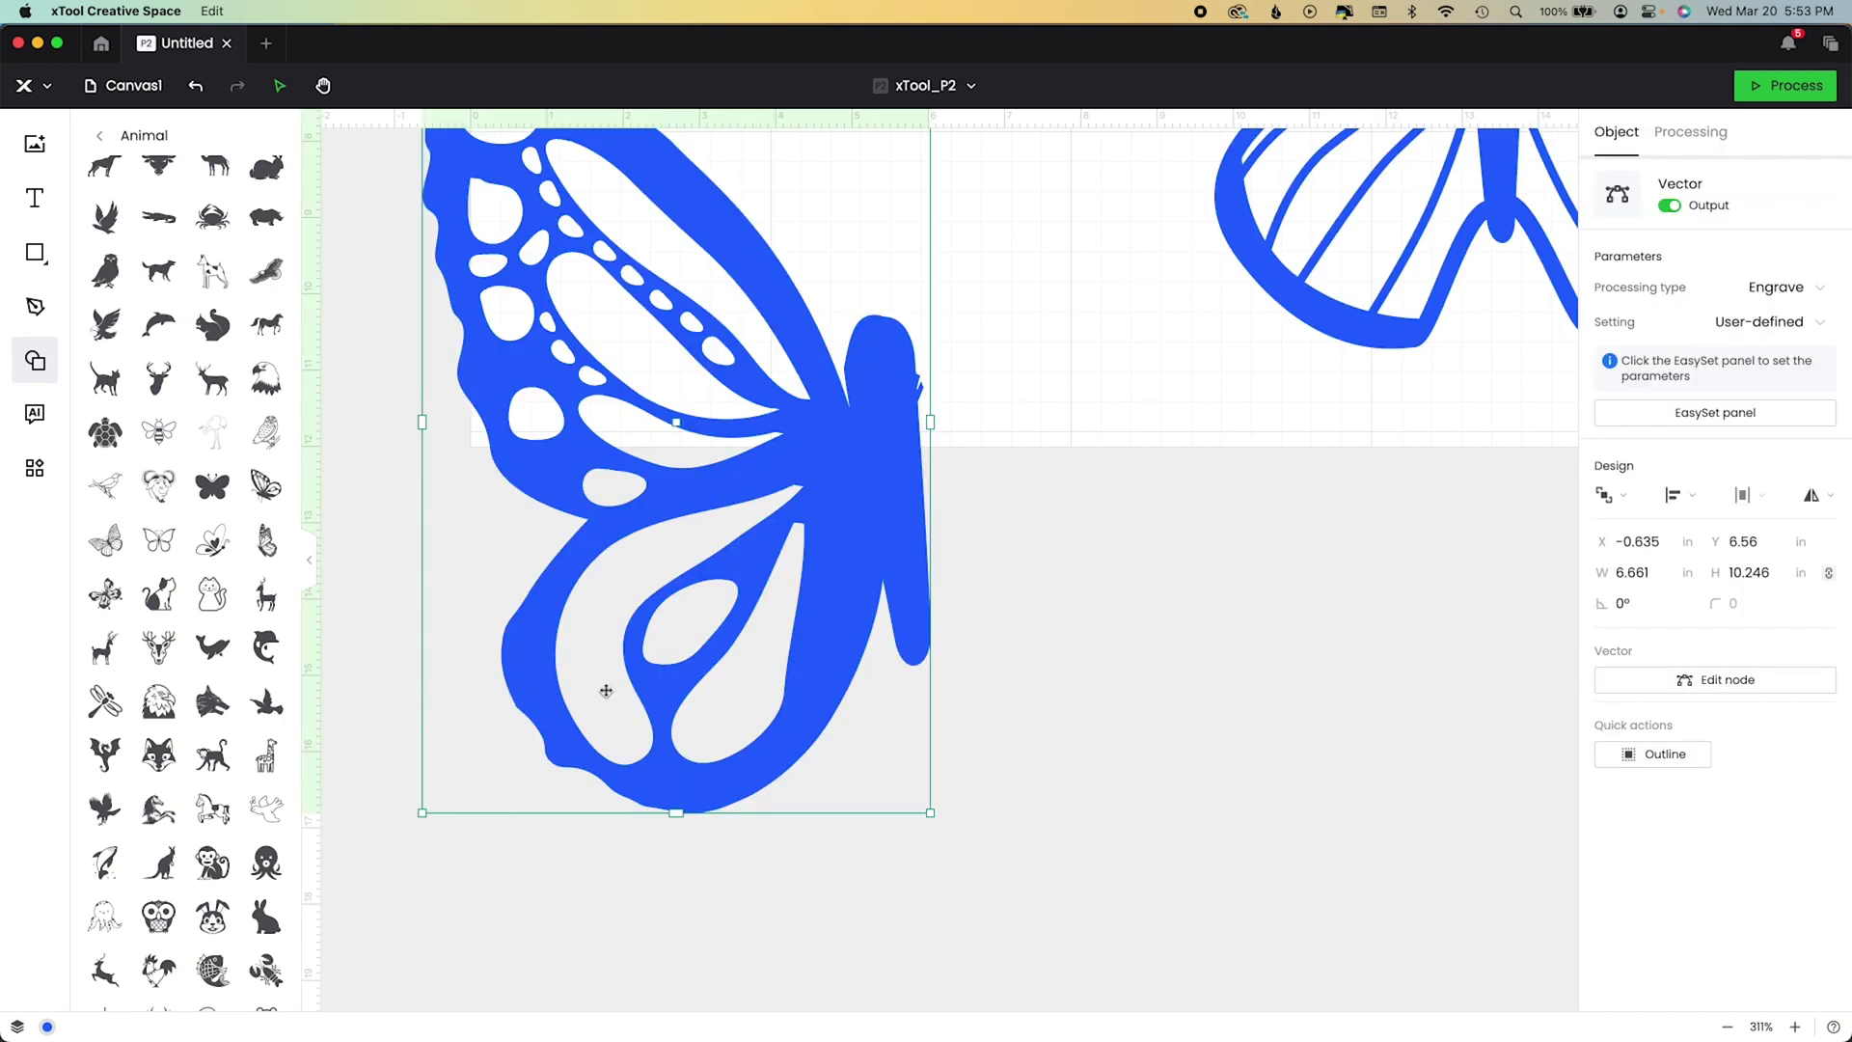
Smooth the bump on the lower wing's outer edge by repositioning its node, and finish node editing.
click(1647, 680)
drag(518, 708, 507, 688)
drag(506, 688, 506, 687)
click(1629, 339)
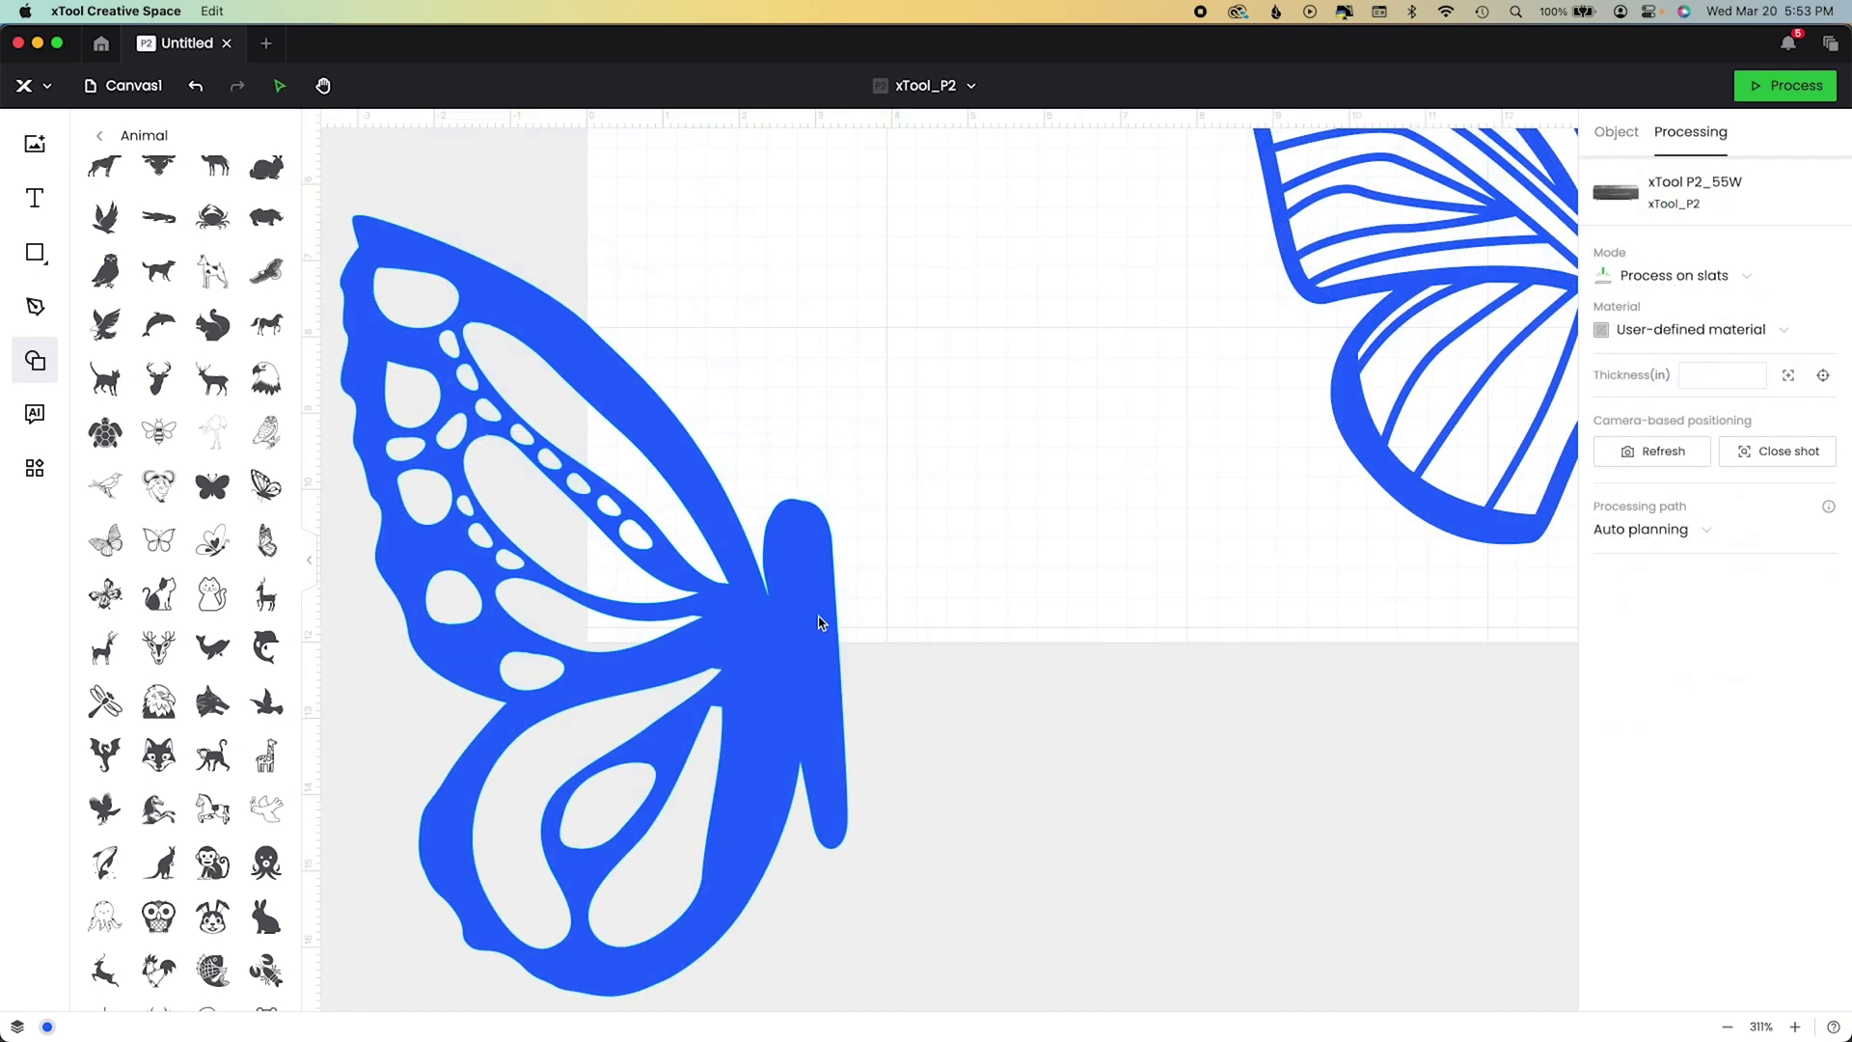
Duplicate the edited side-view butterfly, reflect the copy horizontally, and move it to the right of the original.
click(812, 619)
drag(813, 617, 862, 595)
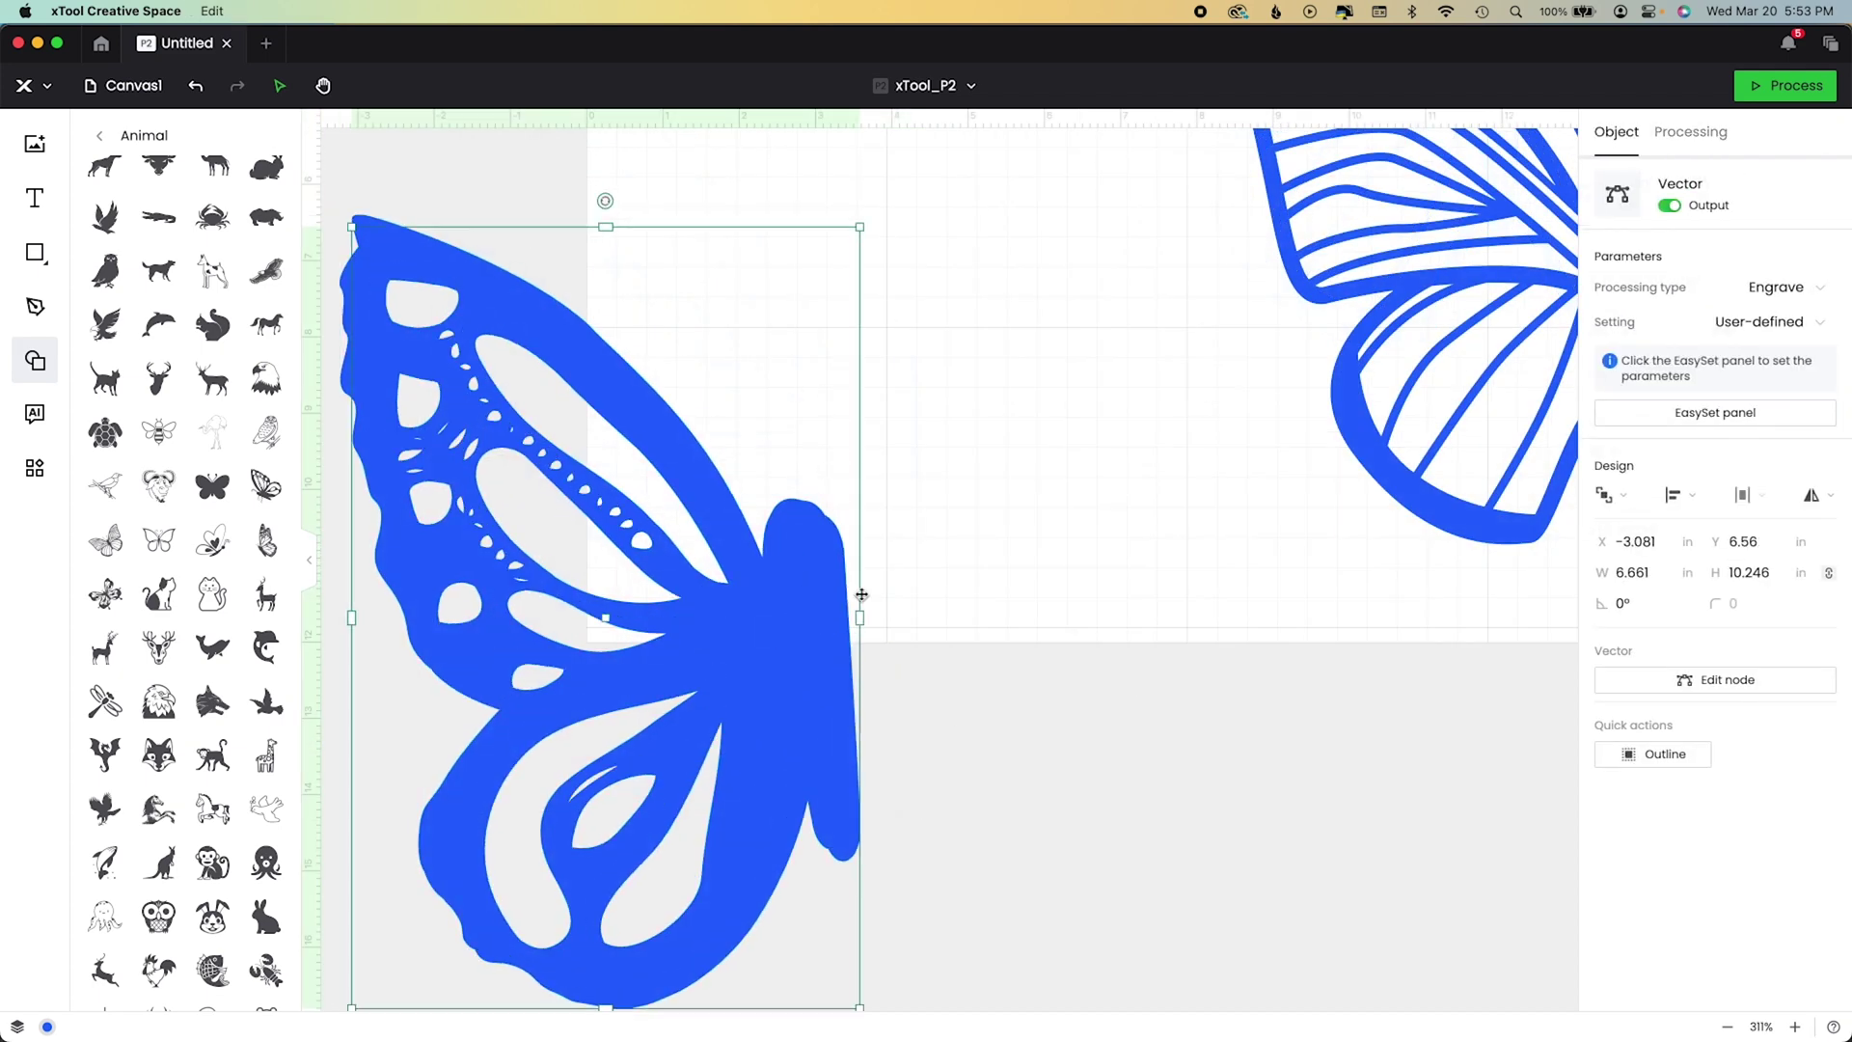
click(1828, 495)
click(1773, 534)
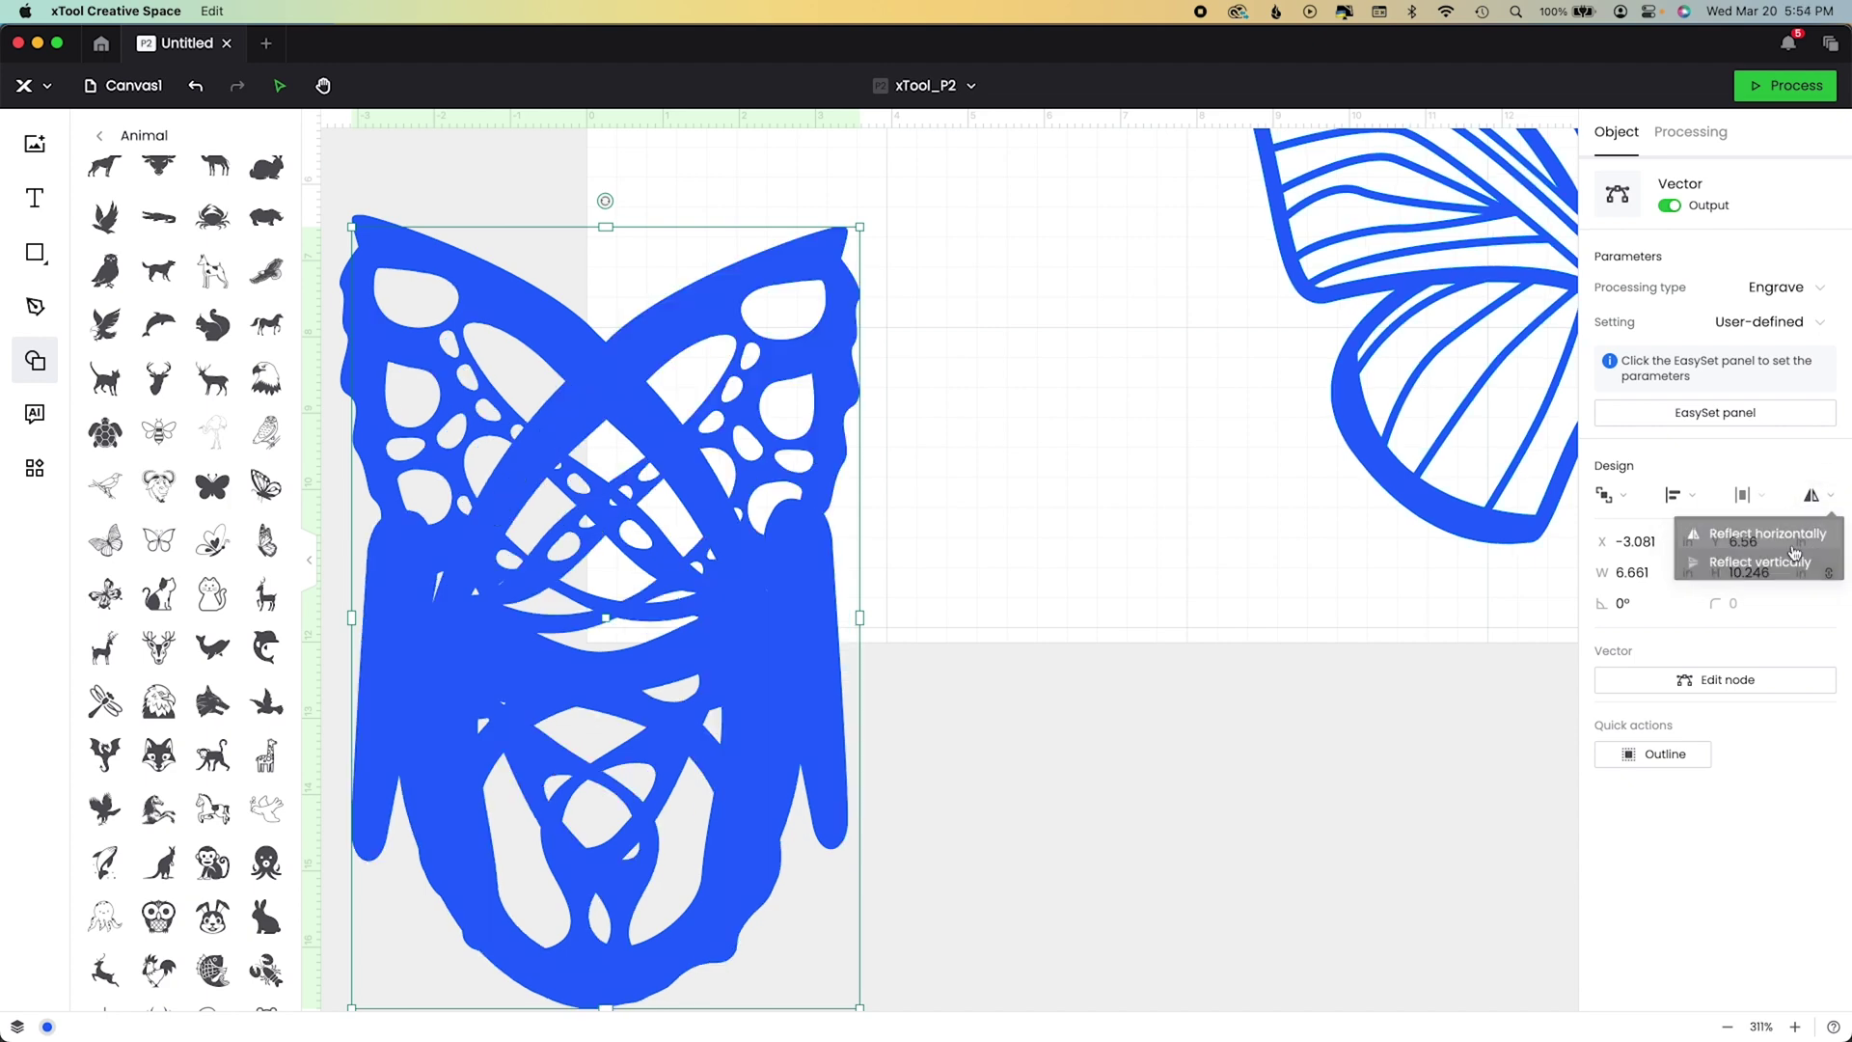
drag(425, 591, 794, 579)
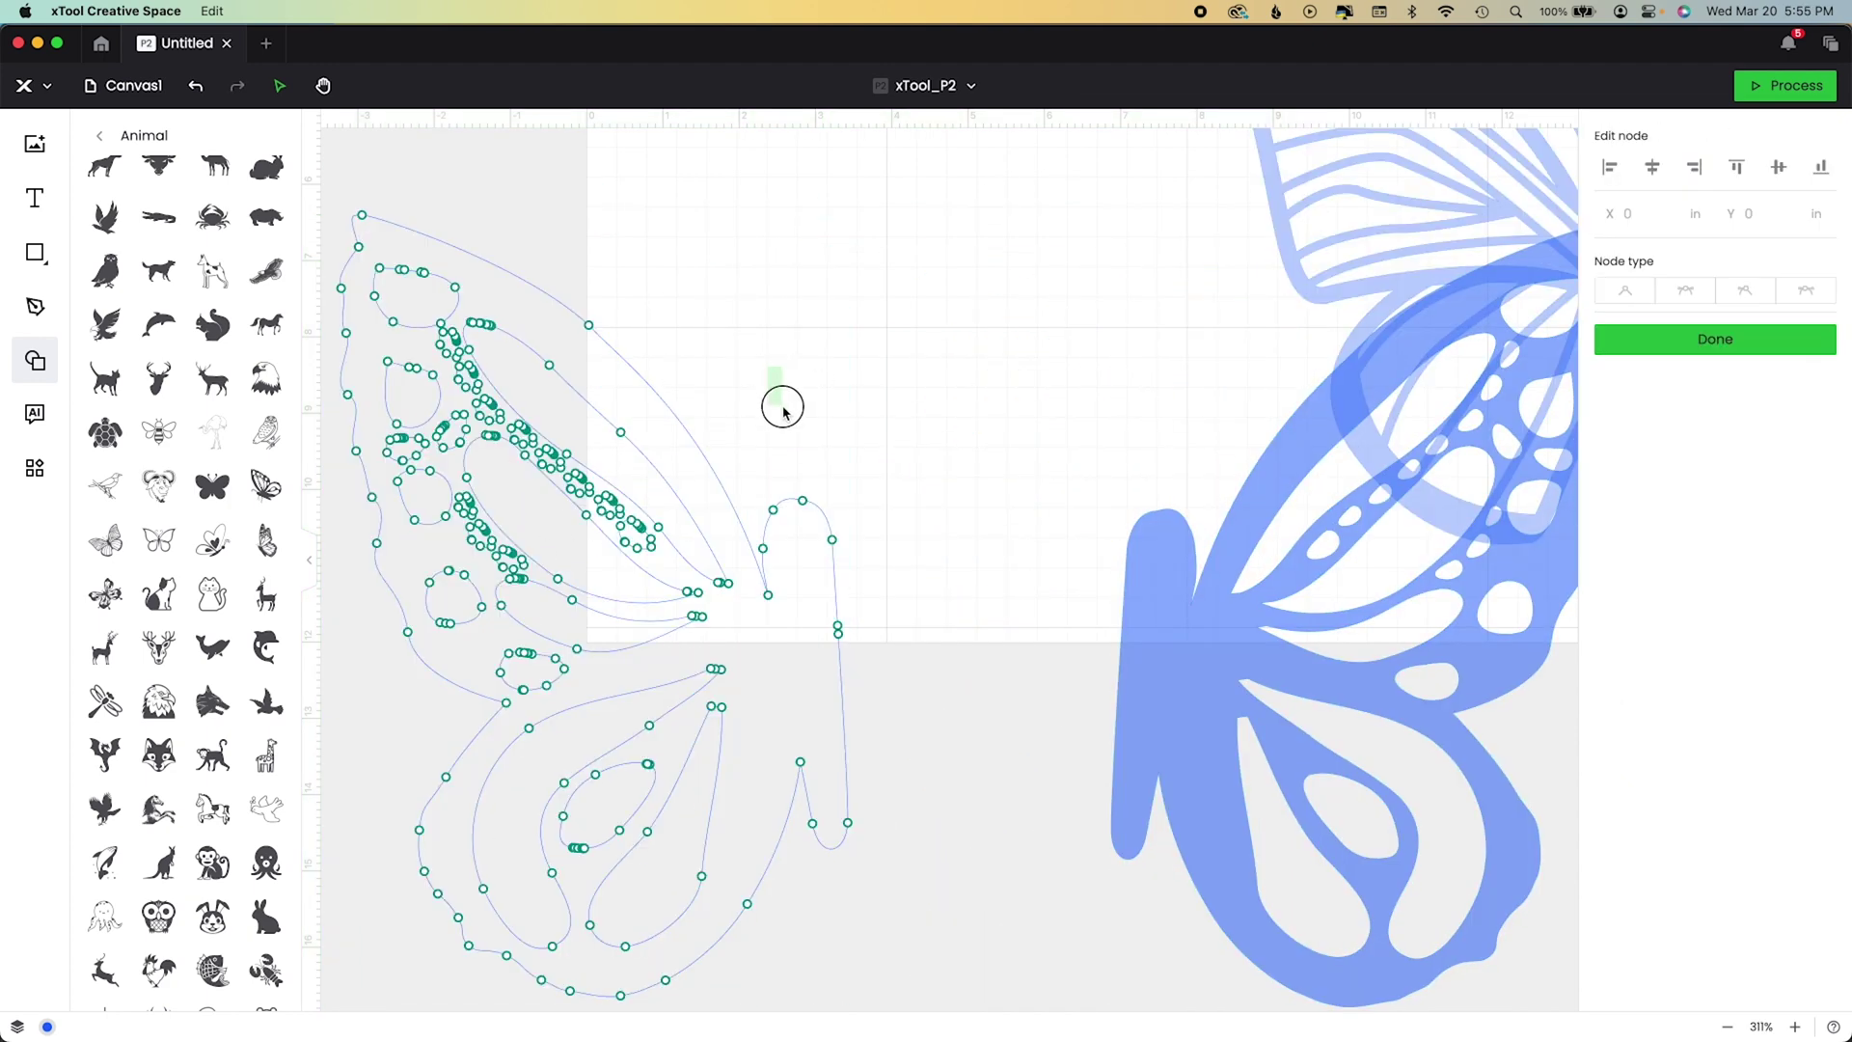
Delete the nodes of the body section along the inner edge of the original side-view butterfly, leaving only its wings.
drag(784, 408, 923, 906)
key(Delete)
drag(770, 485, 836, 541)
key(Delete)
drag(749, 513, 781, 579)
key(Delete)
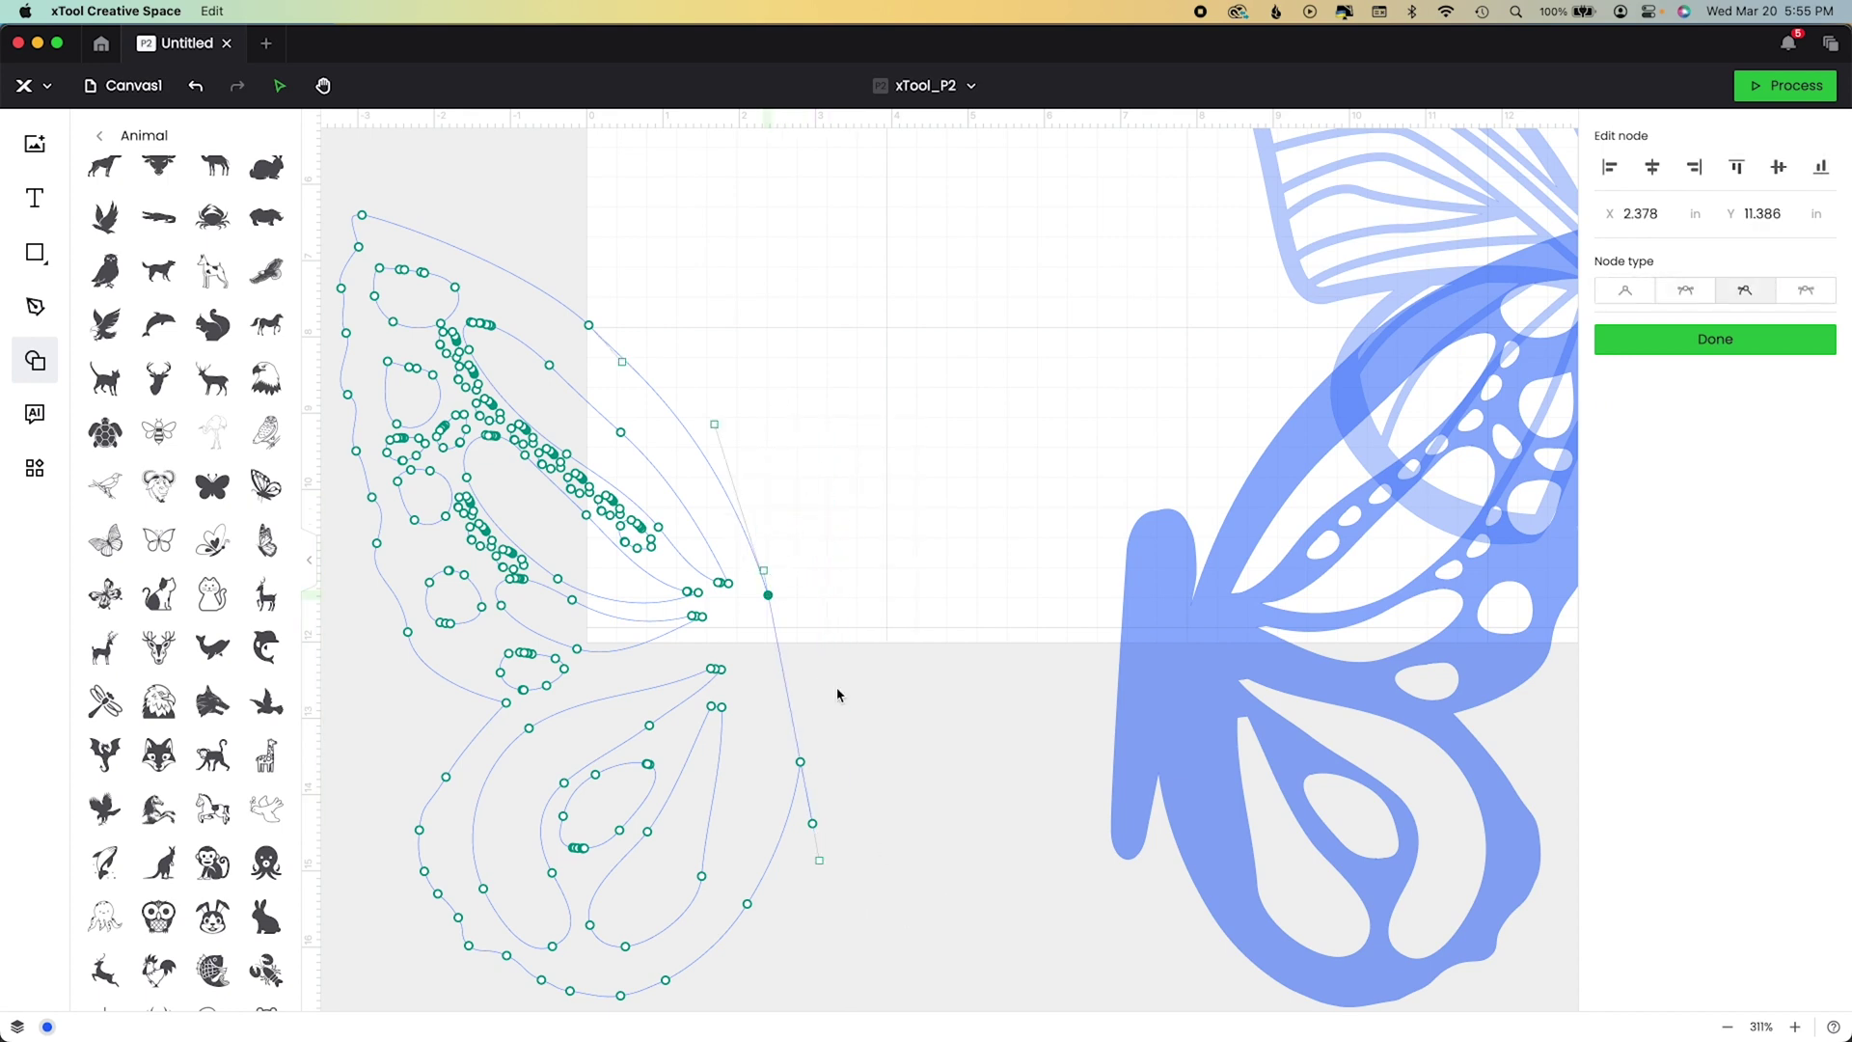
drag(830, 820, 772, 887)
key(Delete)
click(856, 632)
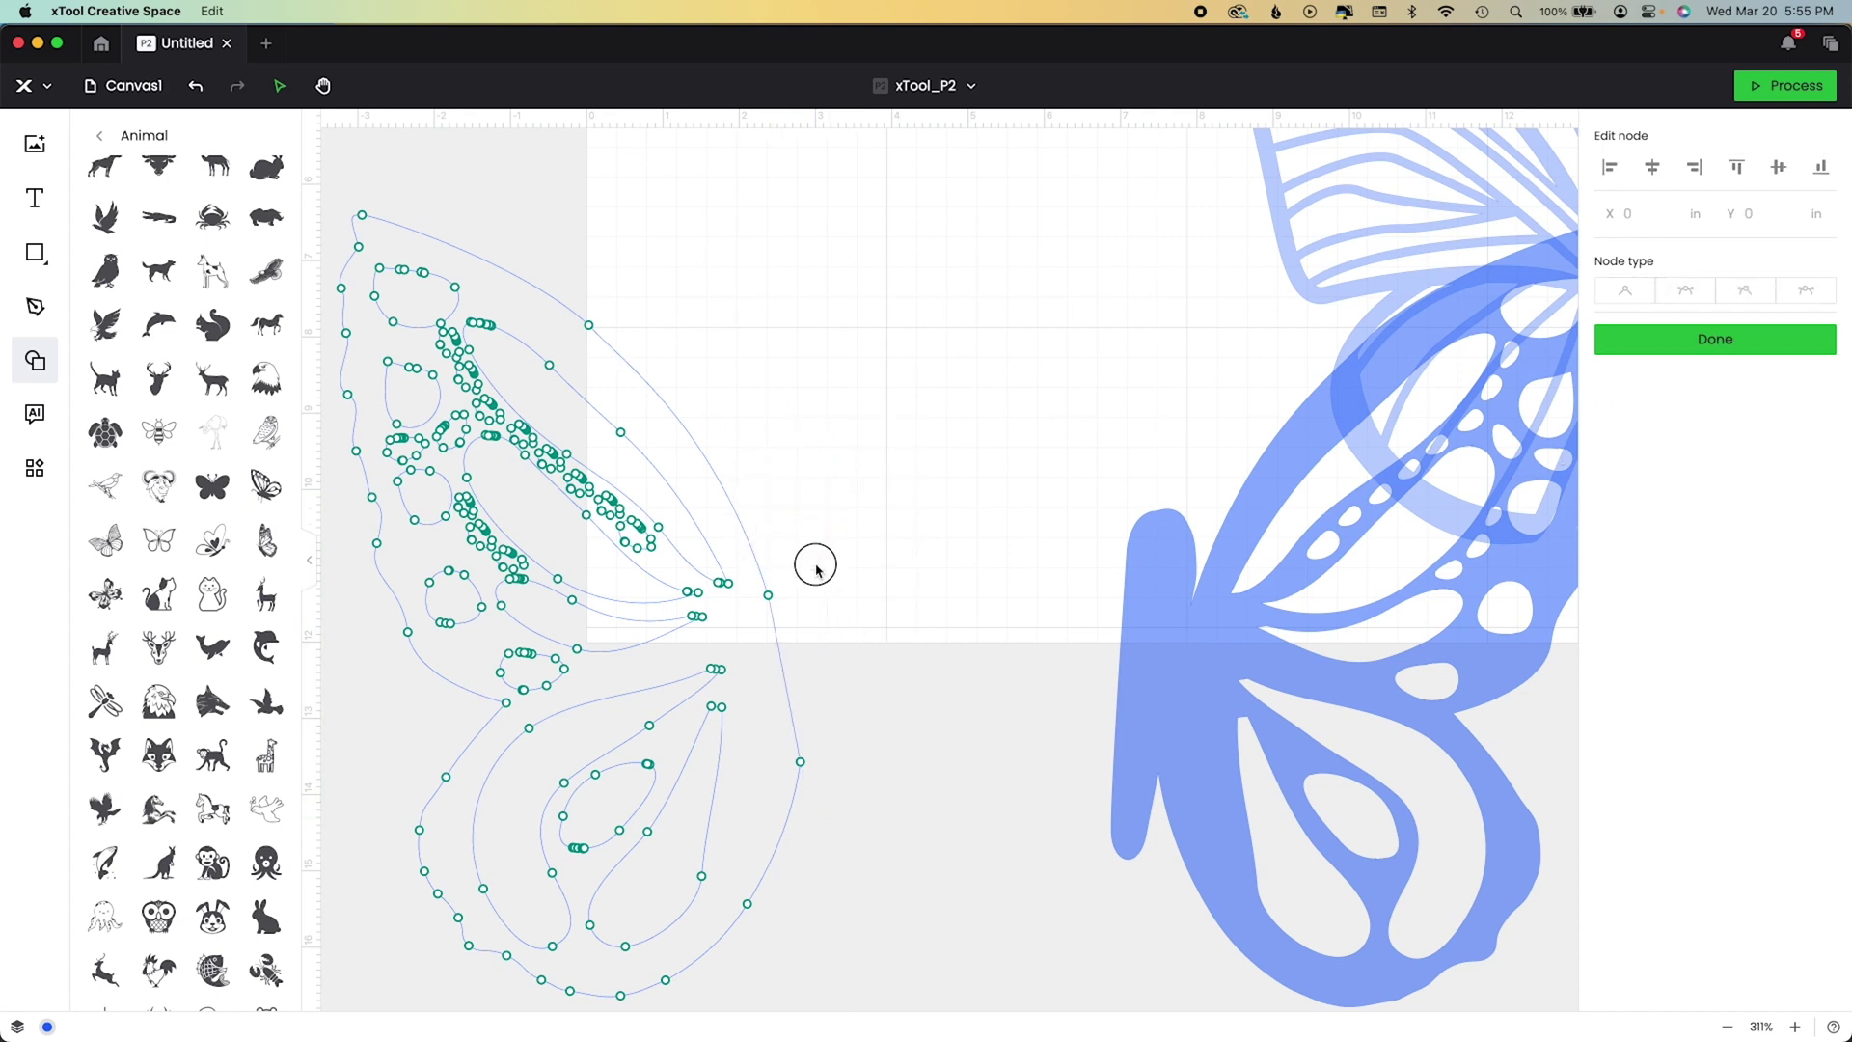
Shift the original wing's upper body-side node outward to about X 2.81 in, smooth the lower one, and finish node editing.
drag(768, 596, 787, 595)
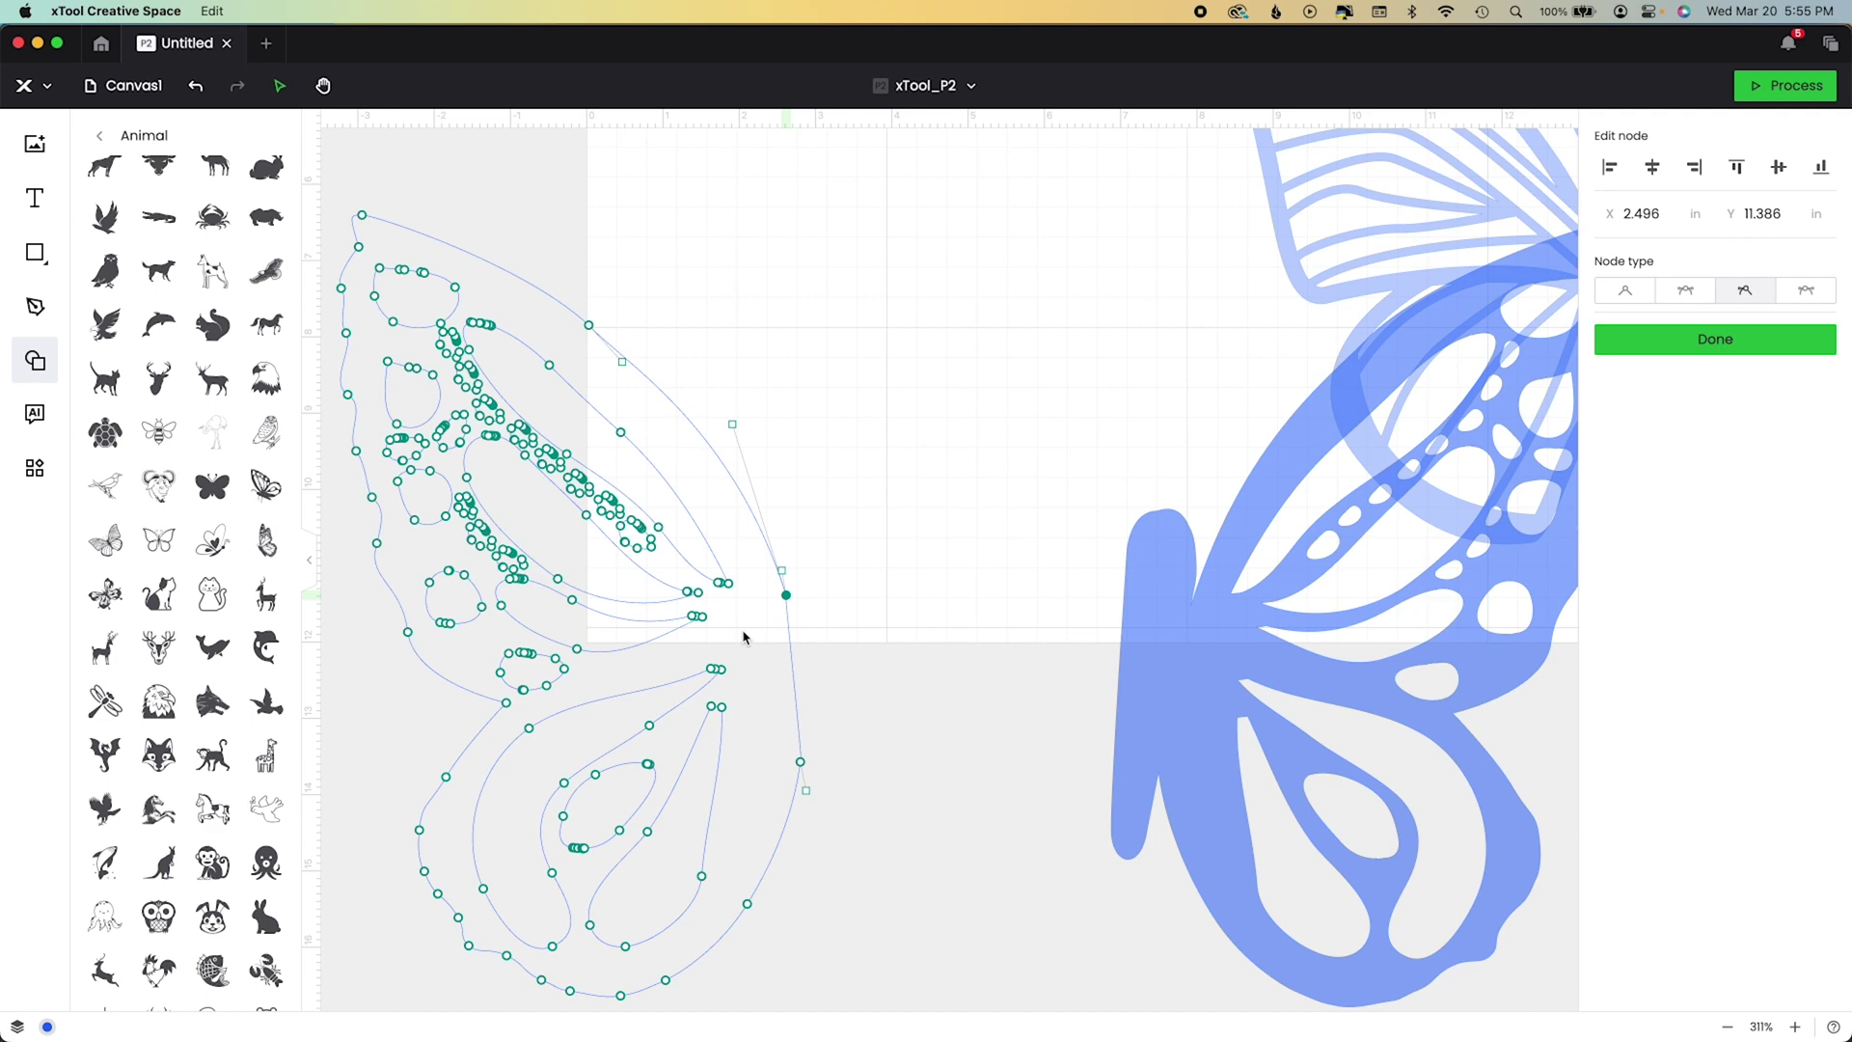
key(Right)
key(Right)
key(Right)
key(Right)
key(Right)
key(Right)
key(Right)
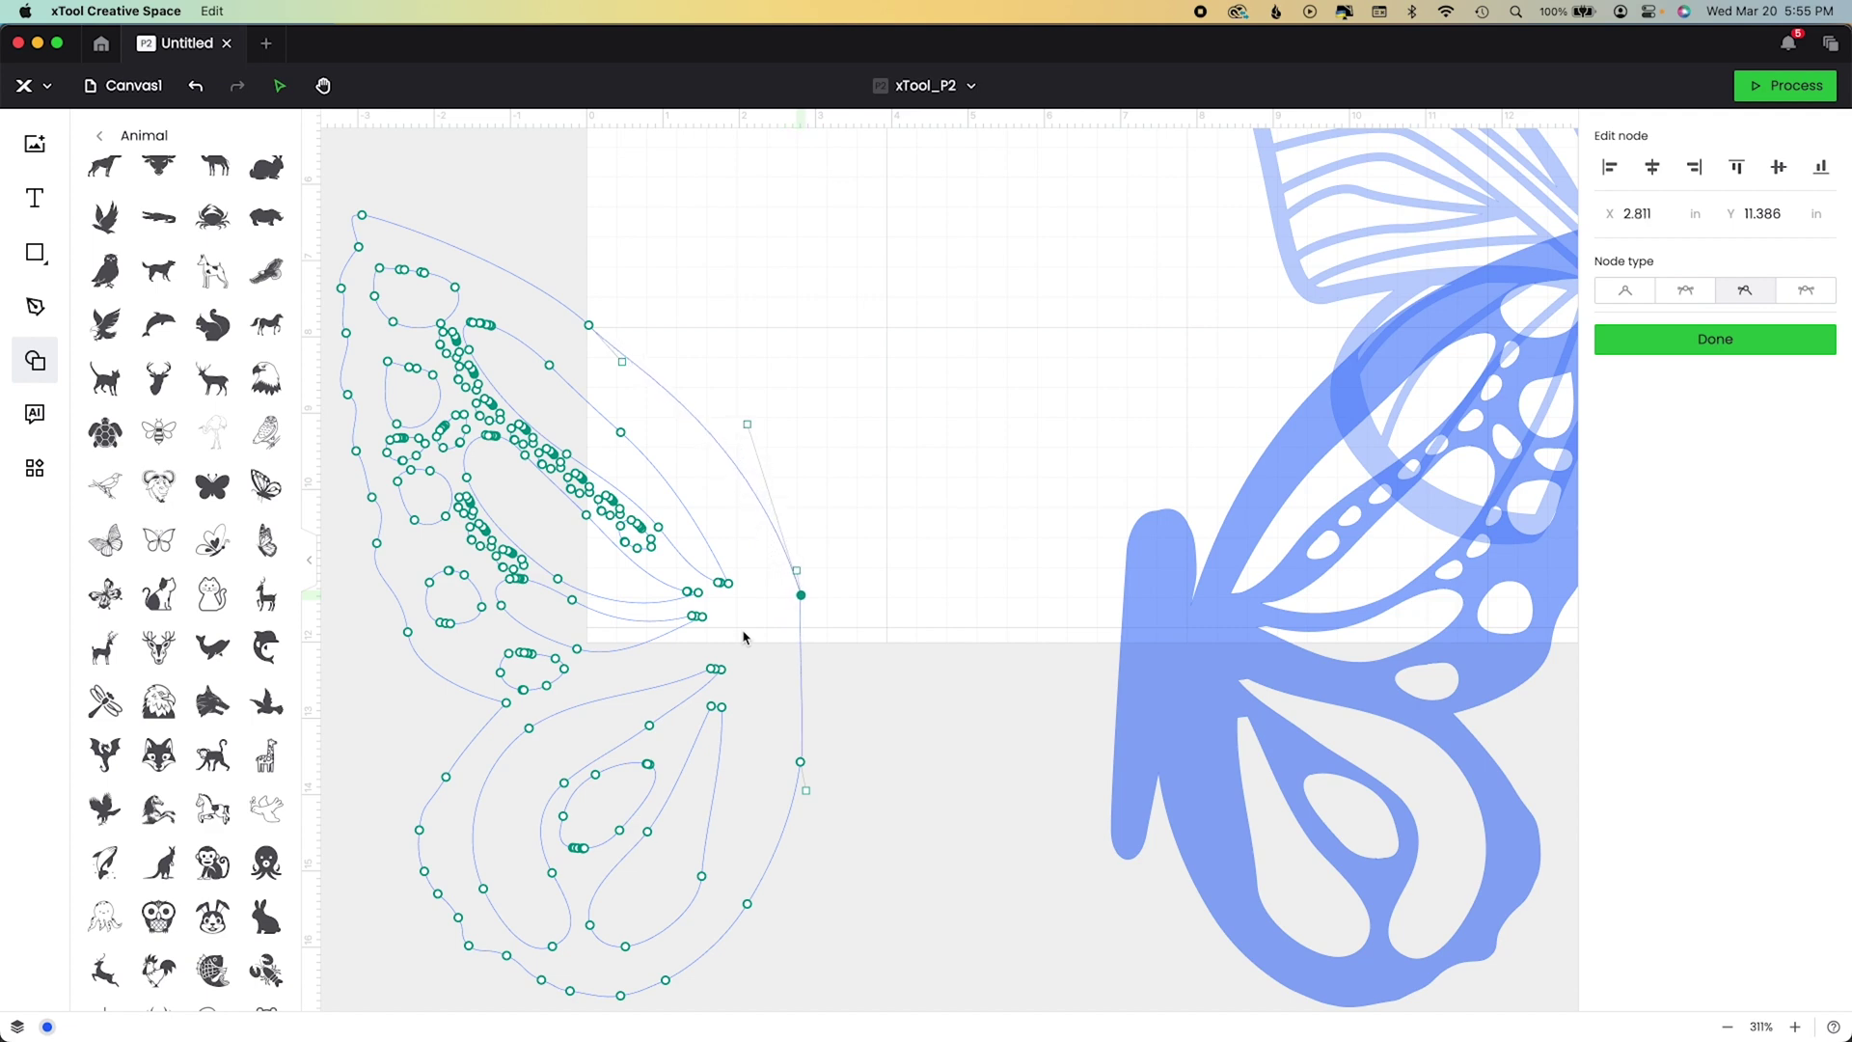
double_click(801, 763)
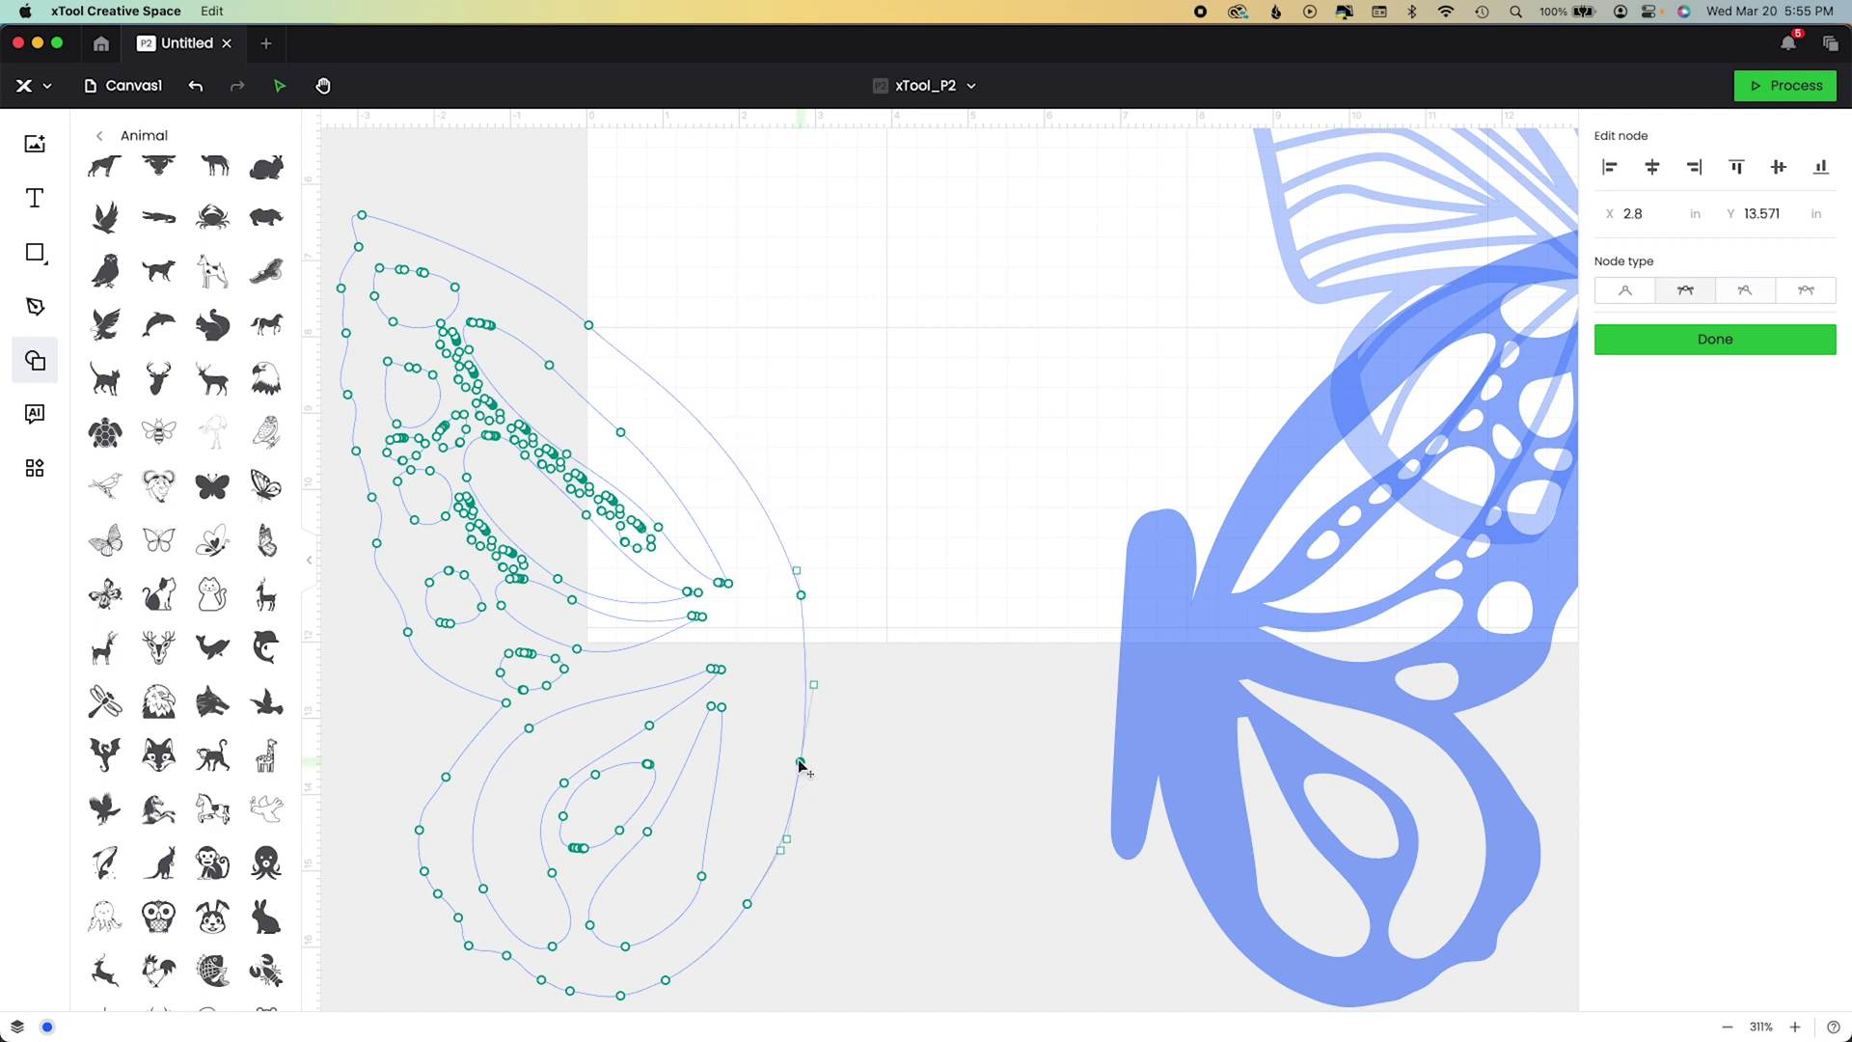
click(1652, 342)
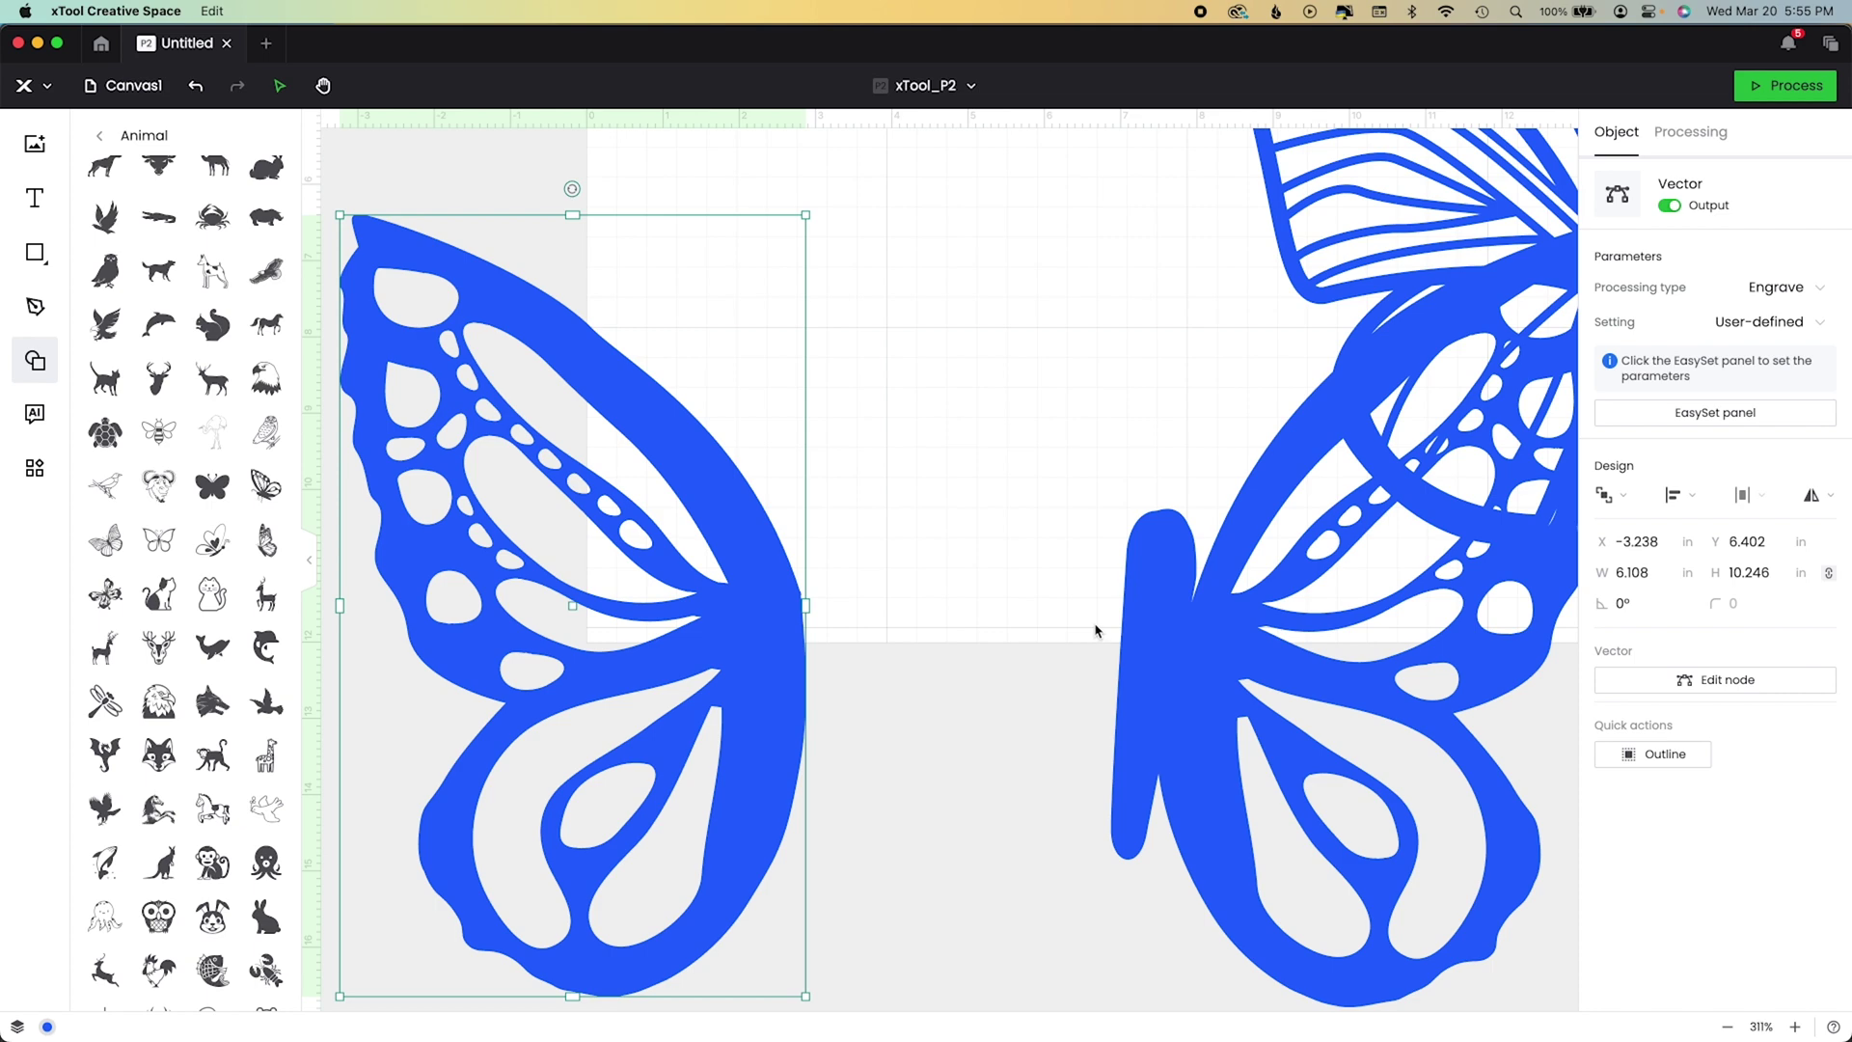
Replace the earlier mirrored copy with a horizontally reflected duplicate of the edited wing, placed just right of the original.
click(780, 691)
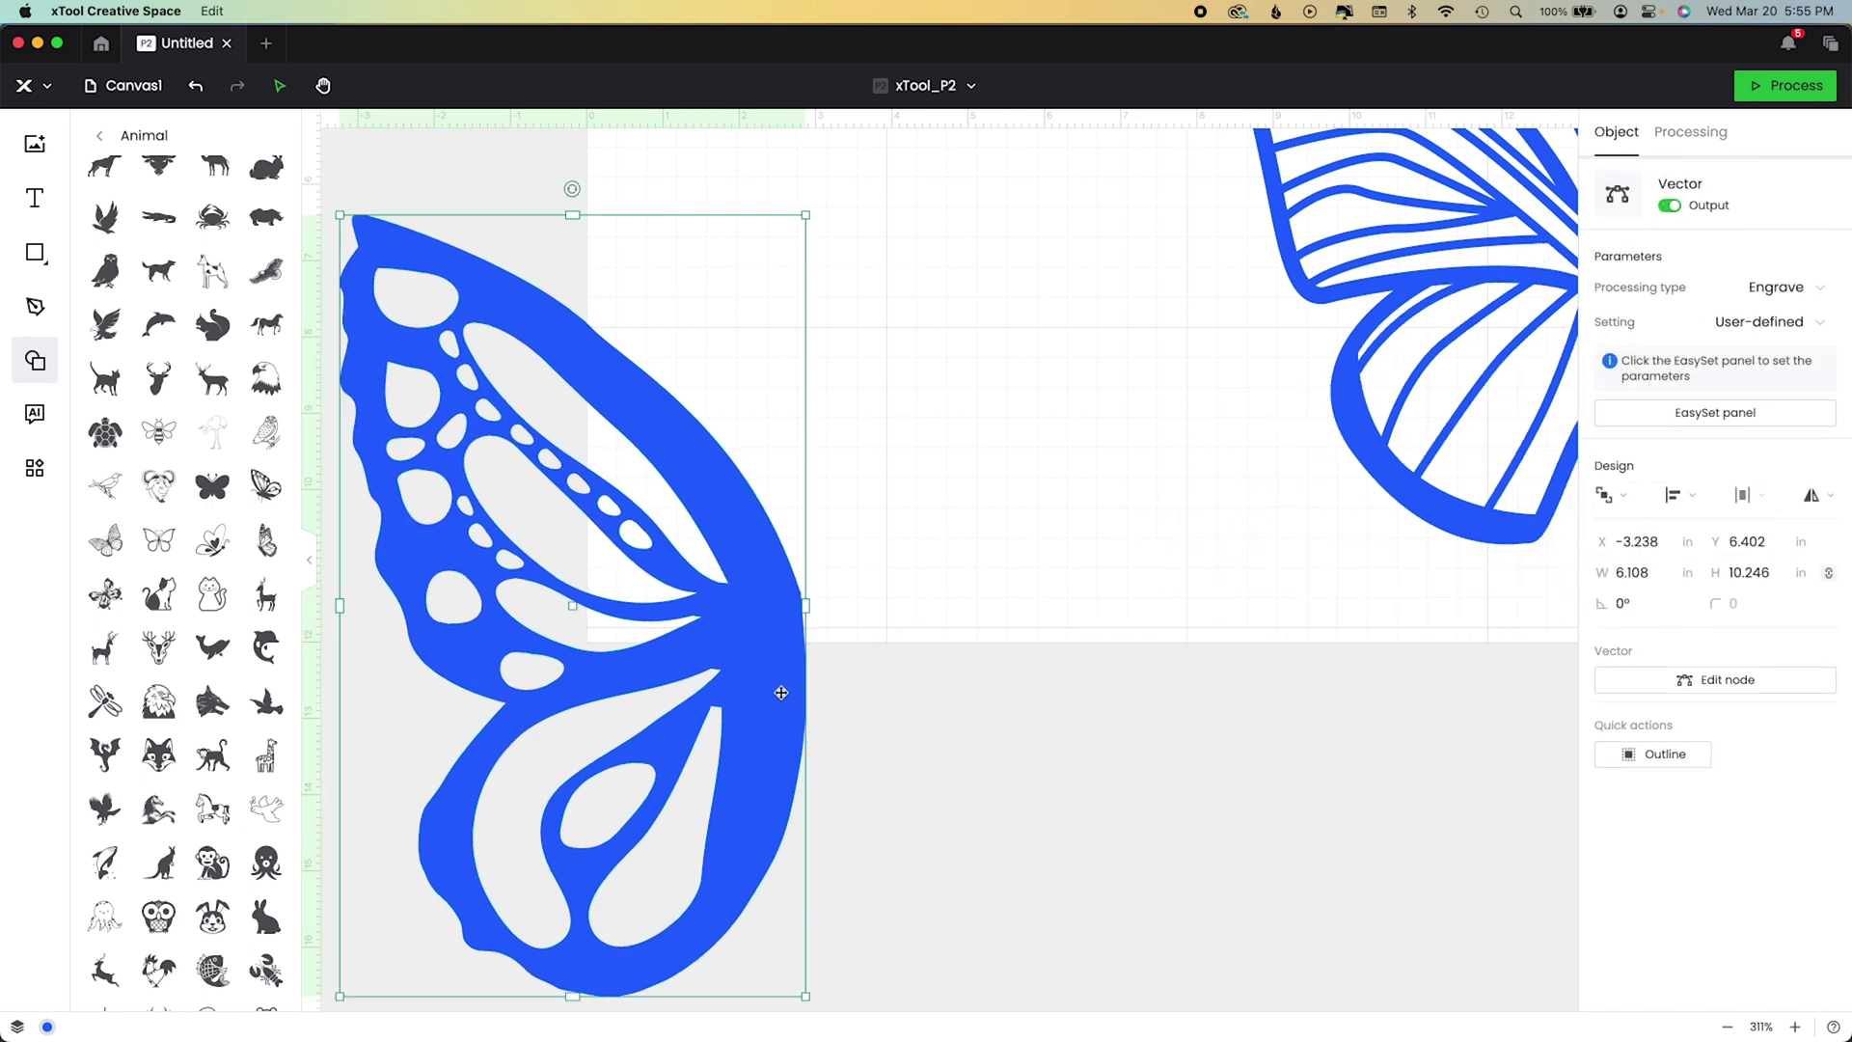
key(super+c)
key(super+v)
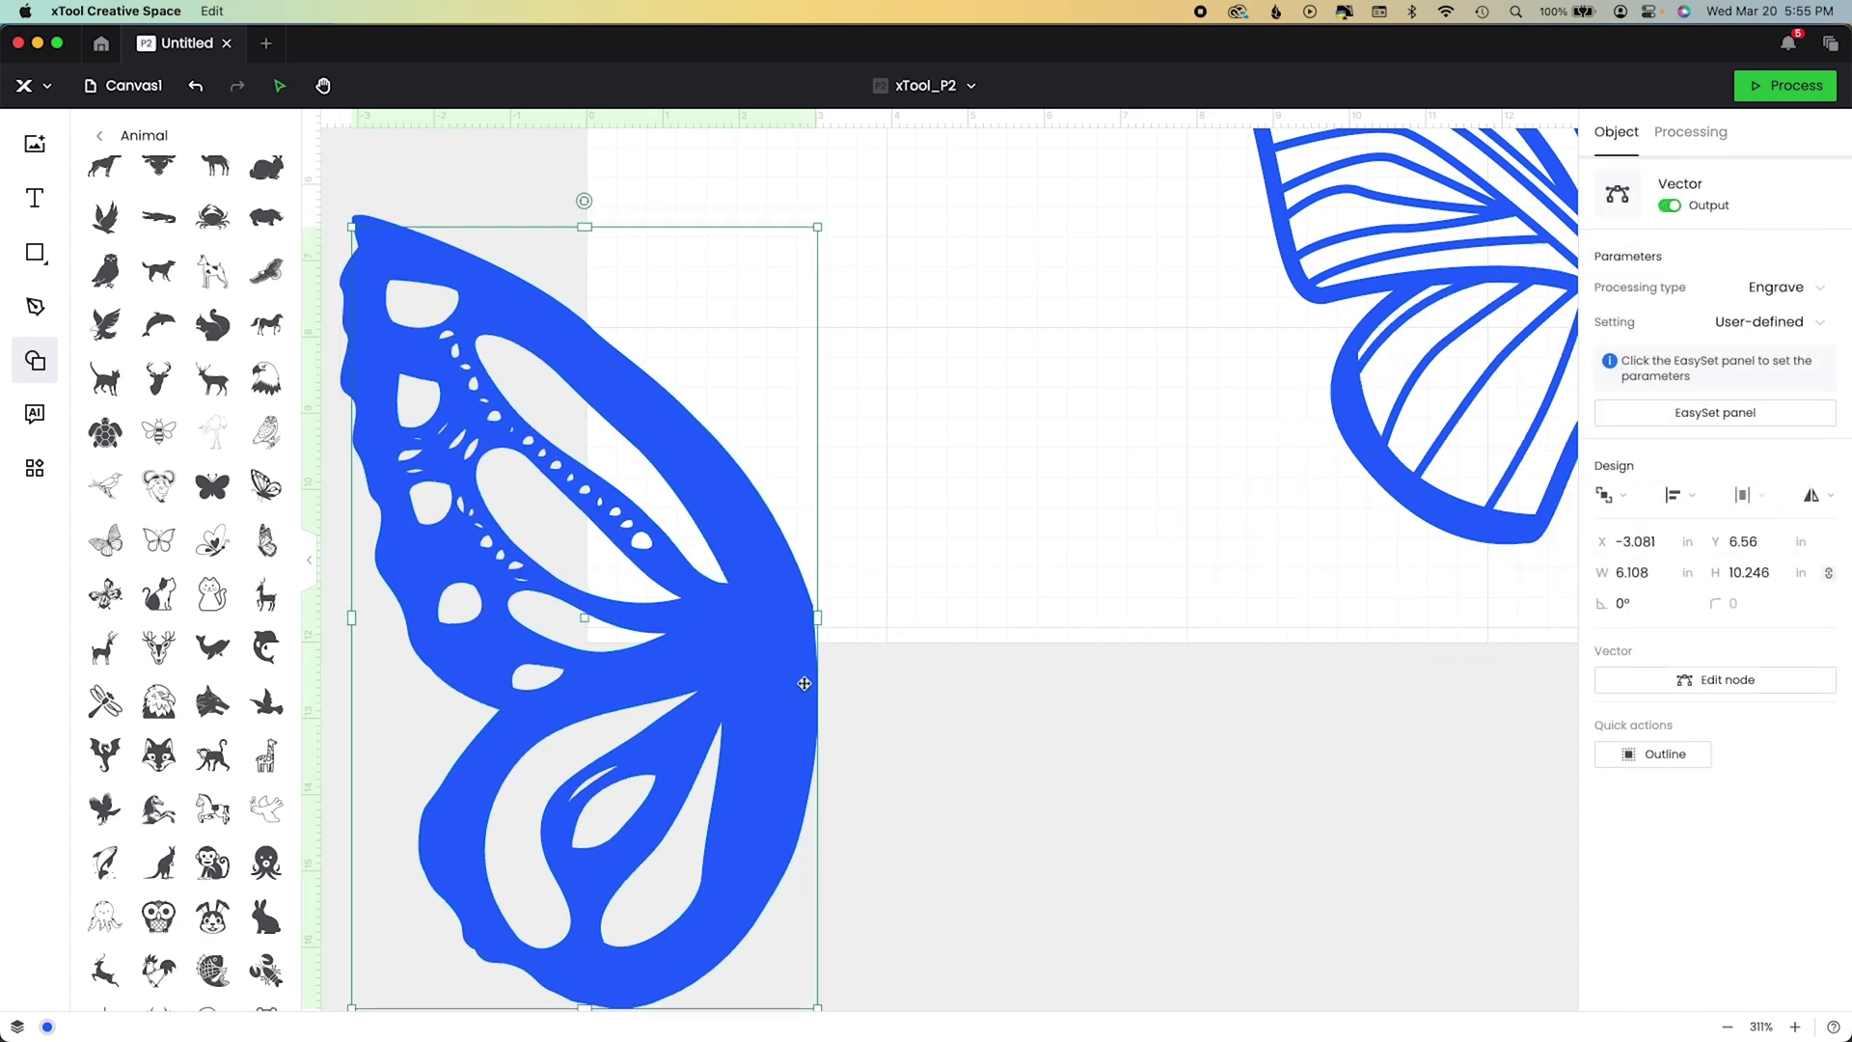
click(1813, 495)
click(1786, 530)
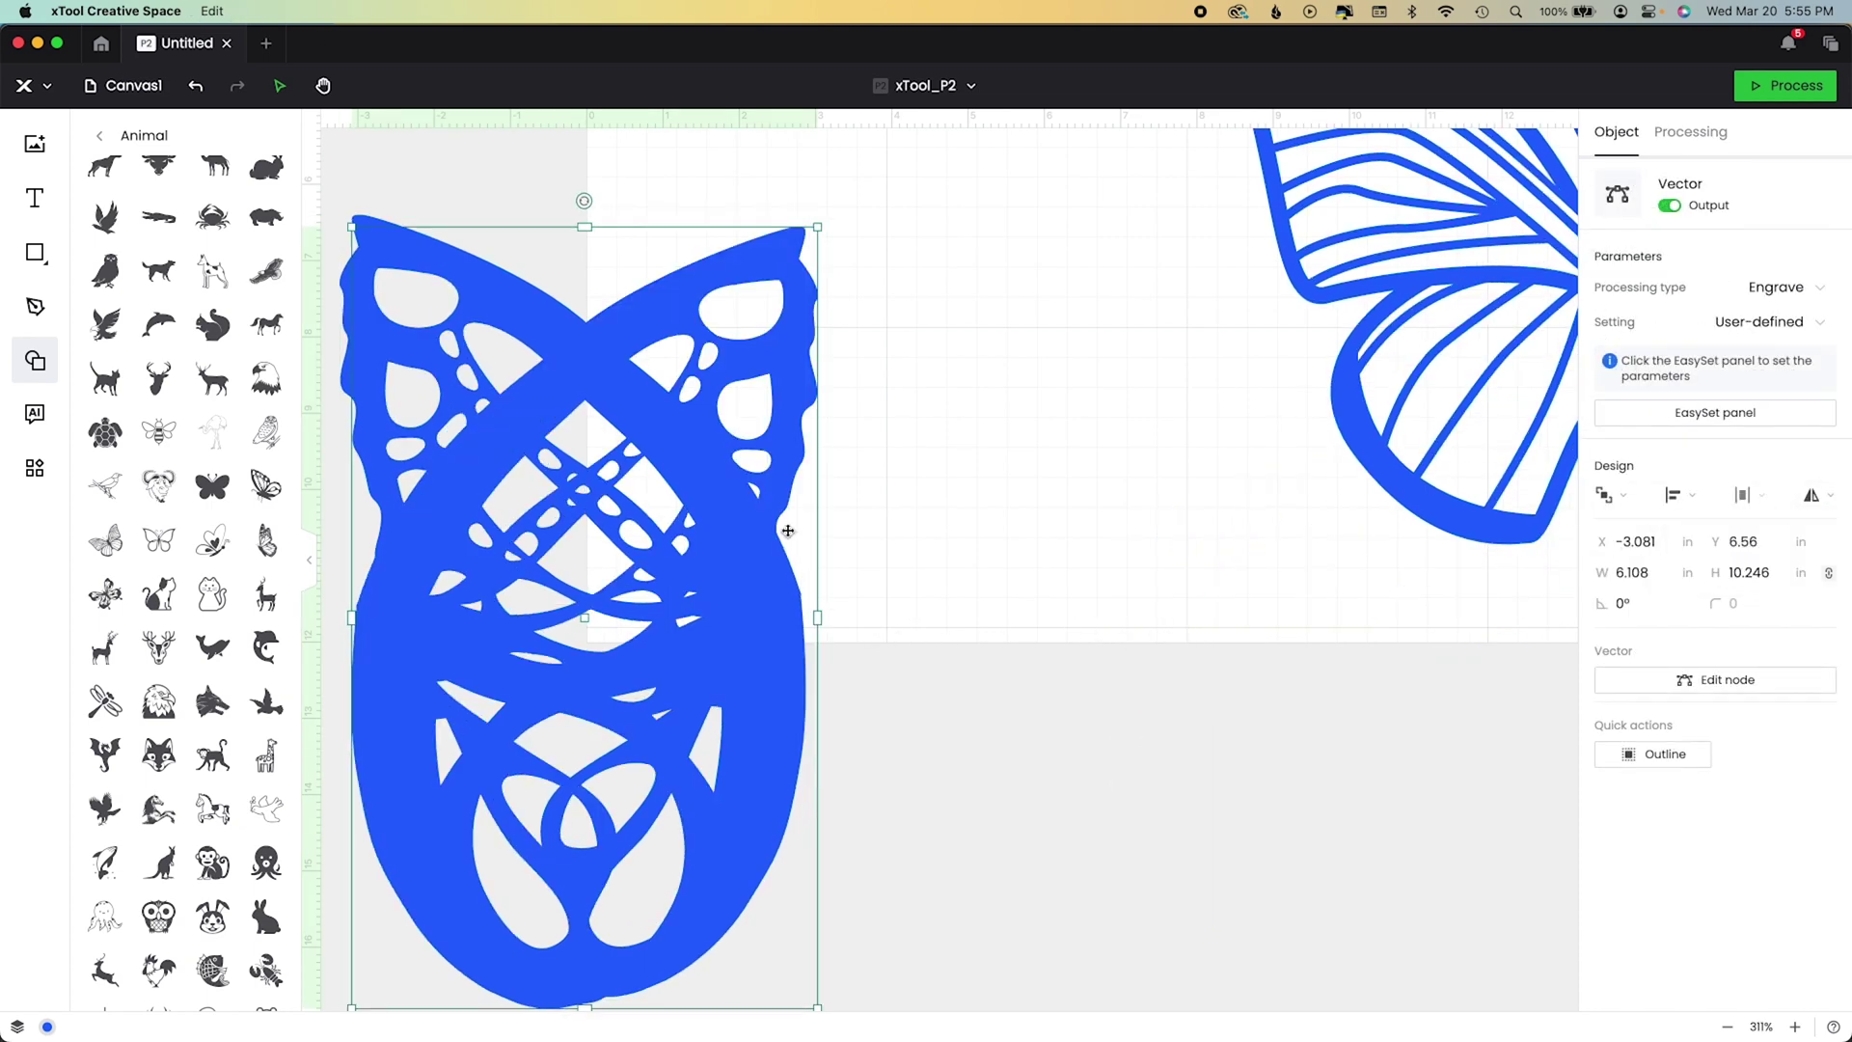
drag(442, 570, 843, 604)
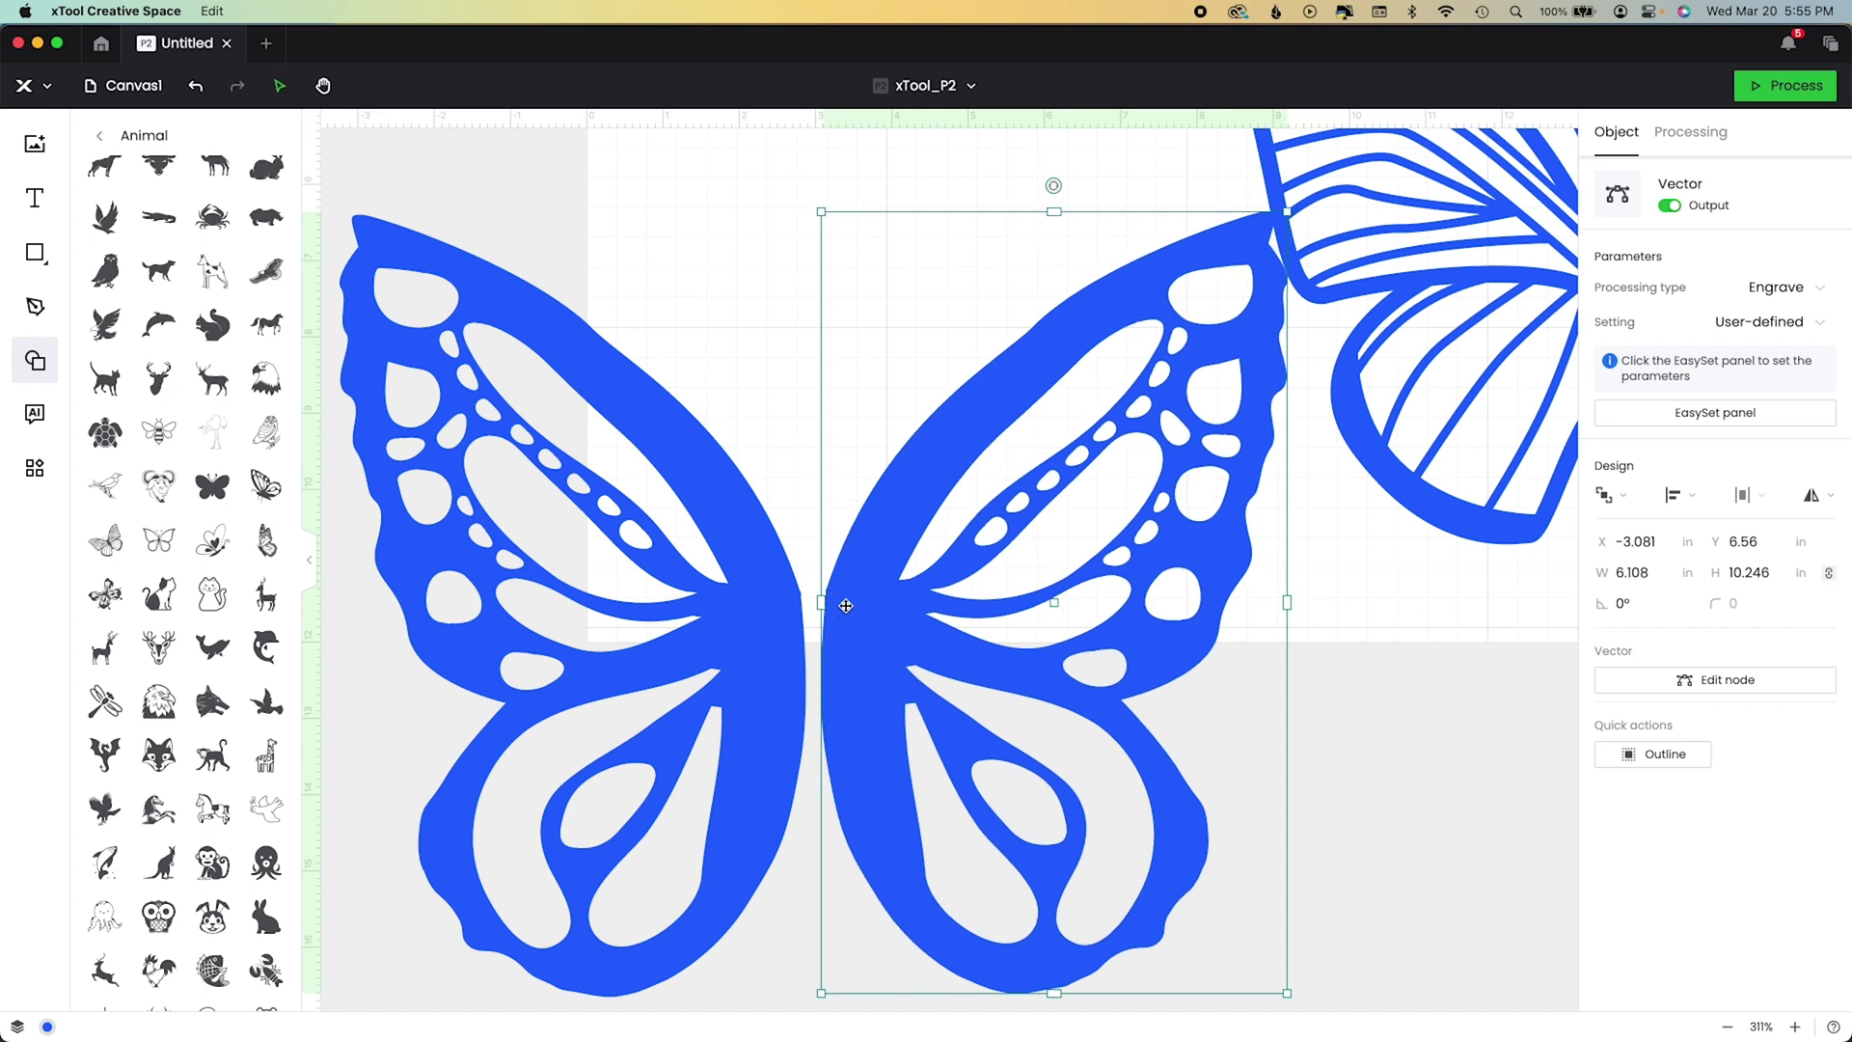
Align the two wings by their top edges and delete the unused line-patterned butterfly beside them.
shift+click(744, 600)
click(1676, 494)
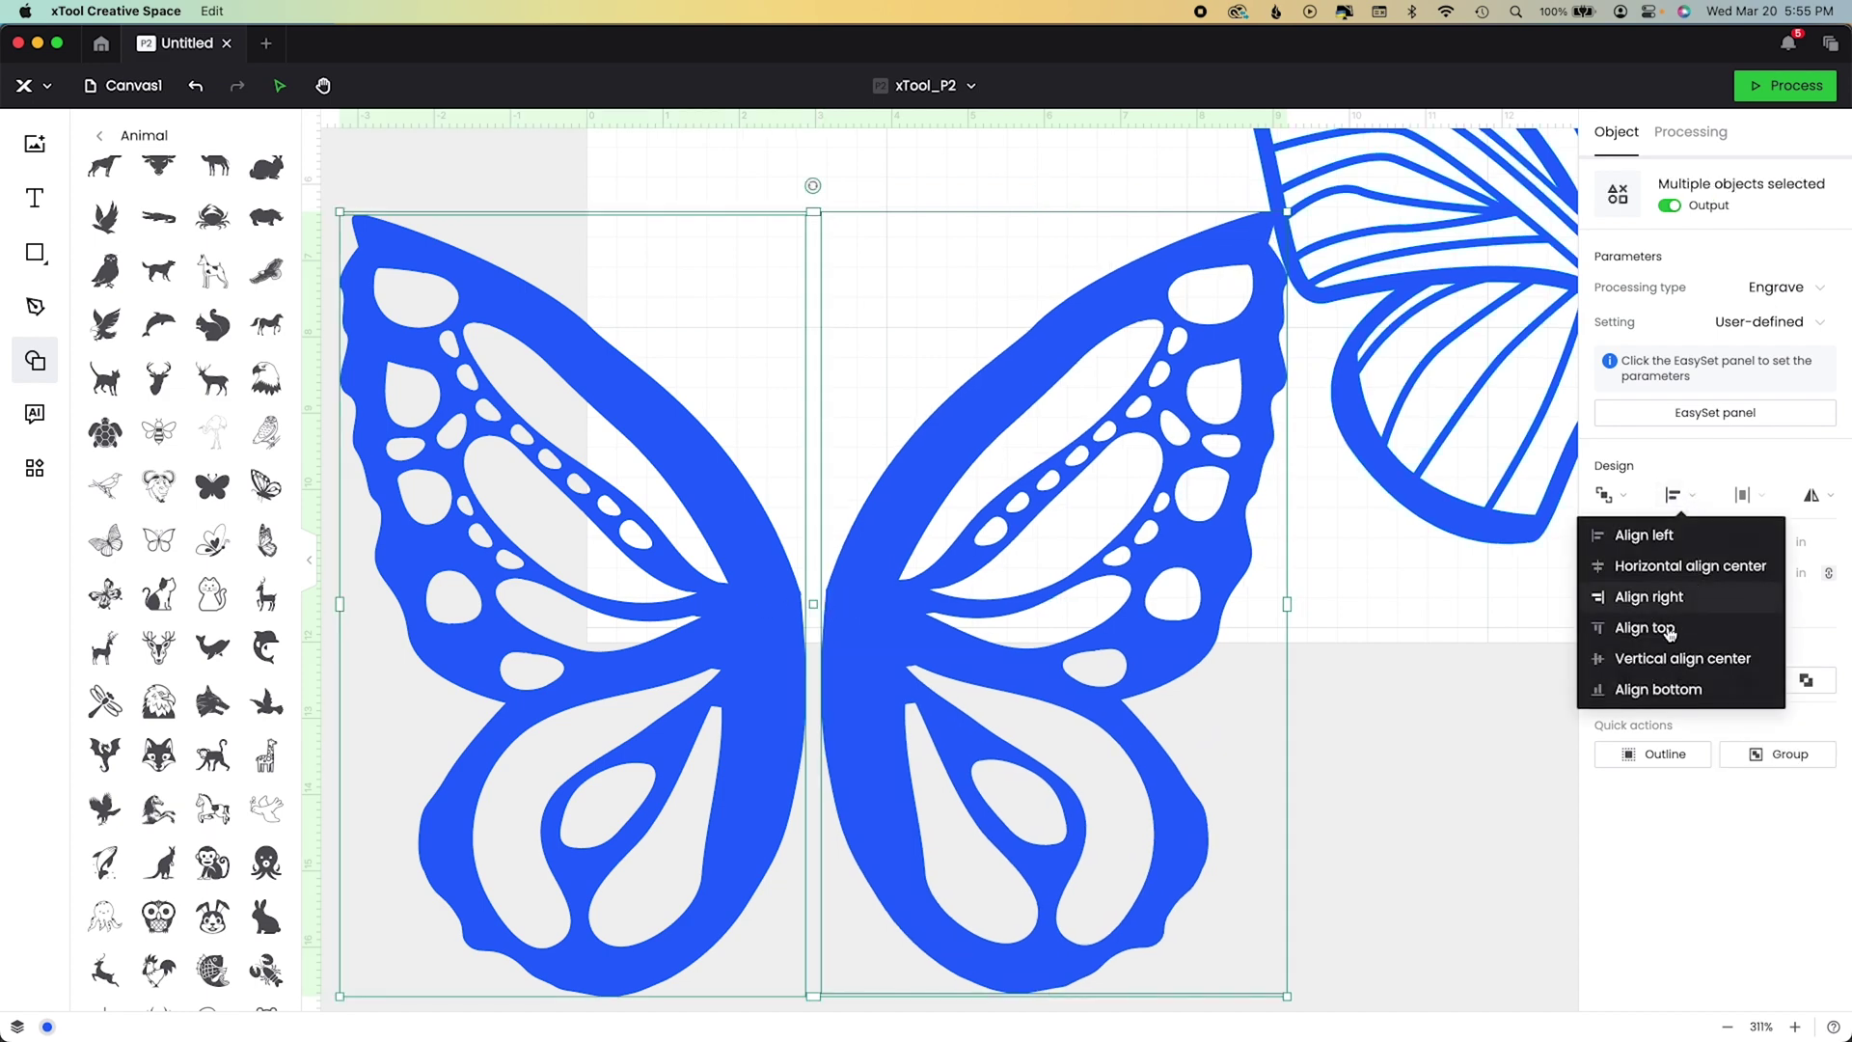
click(1650, 638)
click(1473, 679)
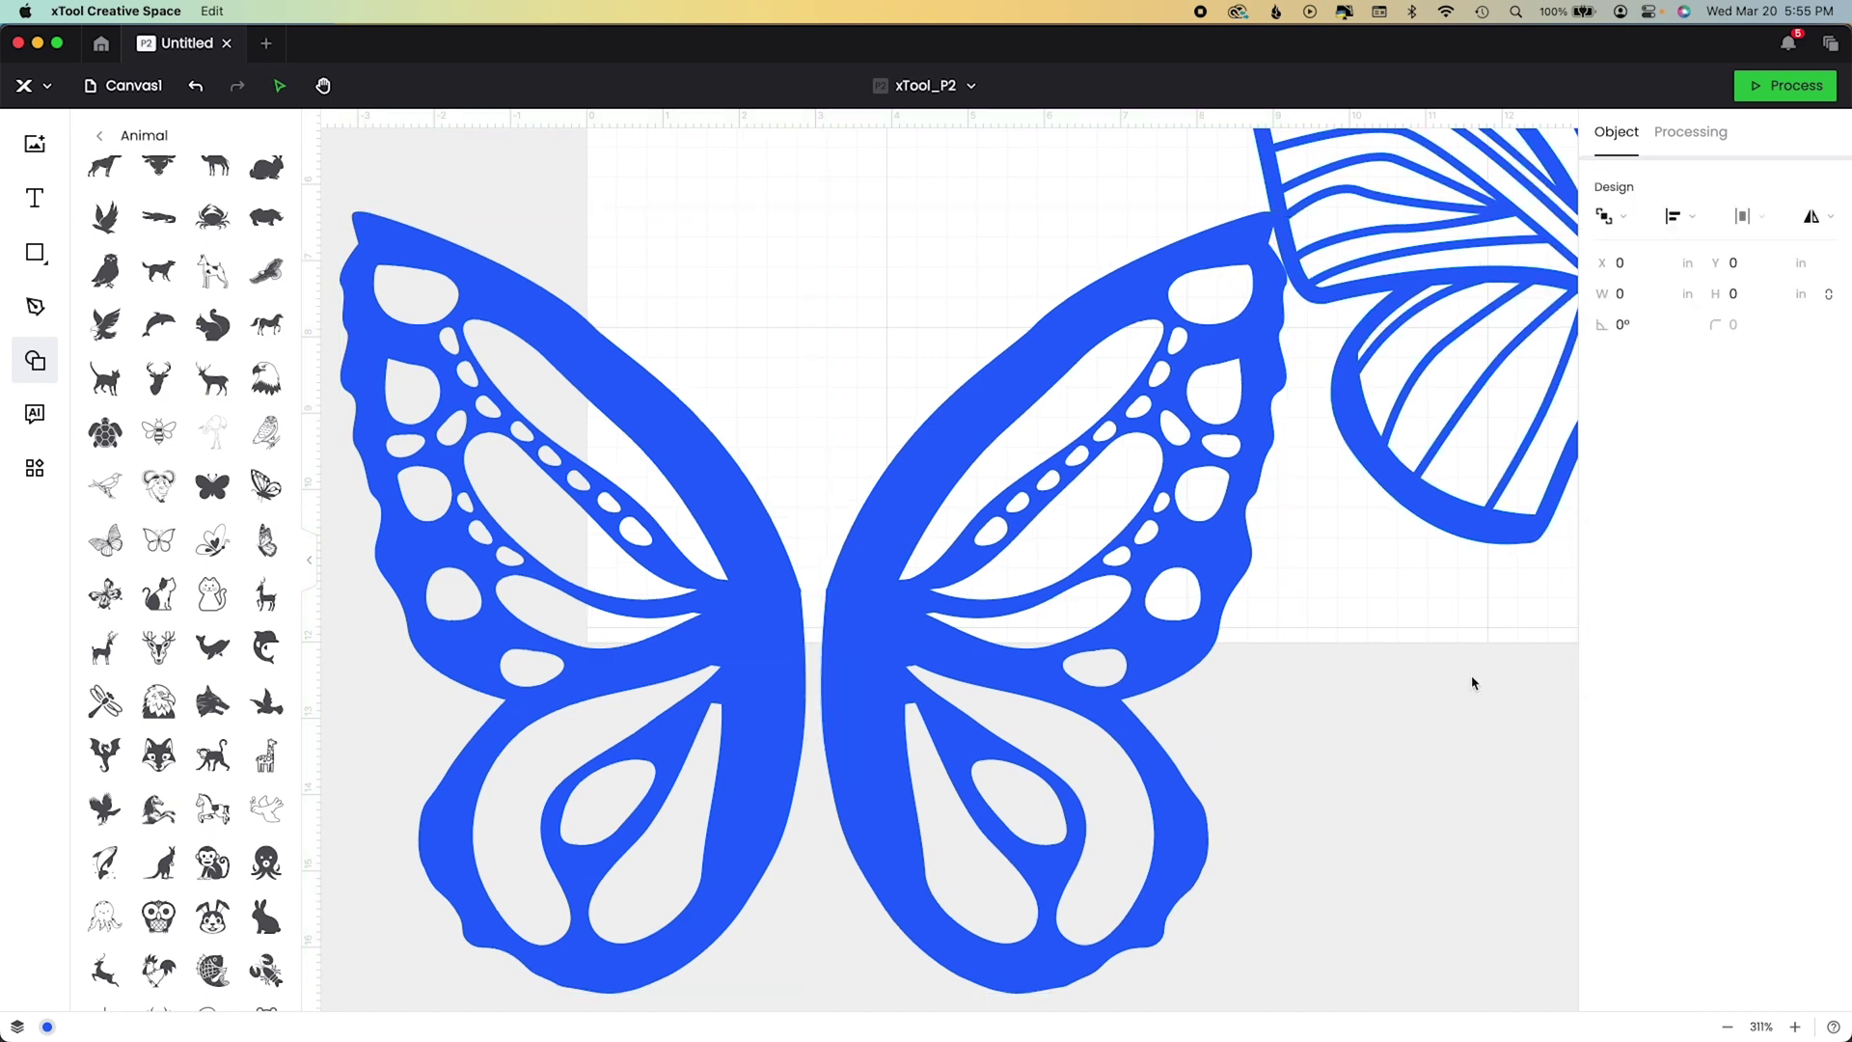
click(1489, 508)
key(Delete)
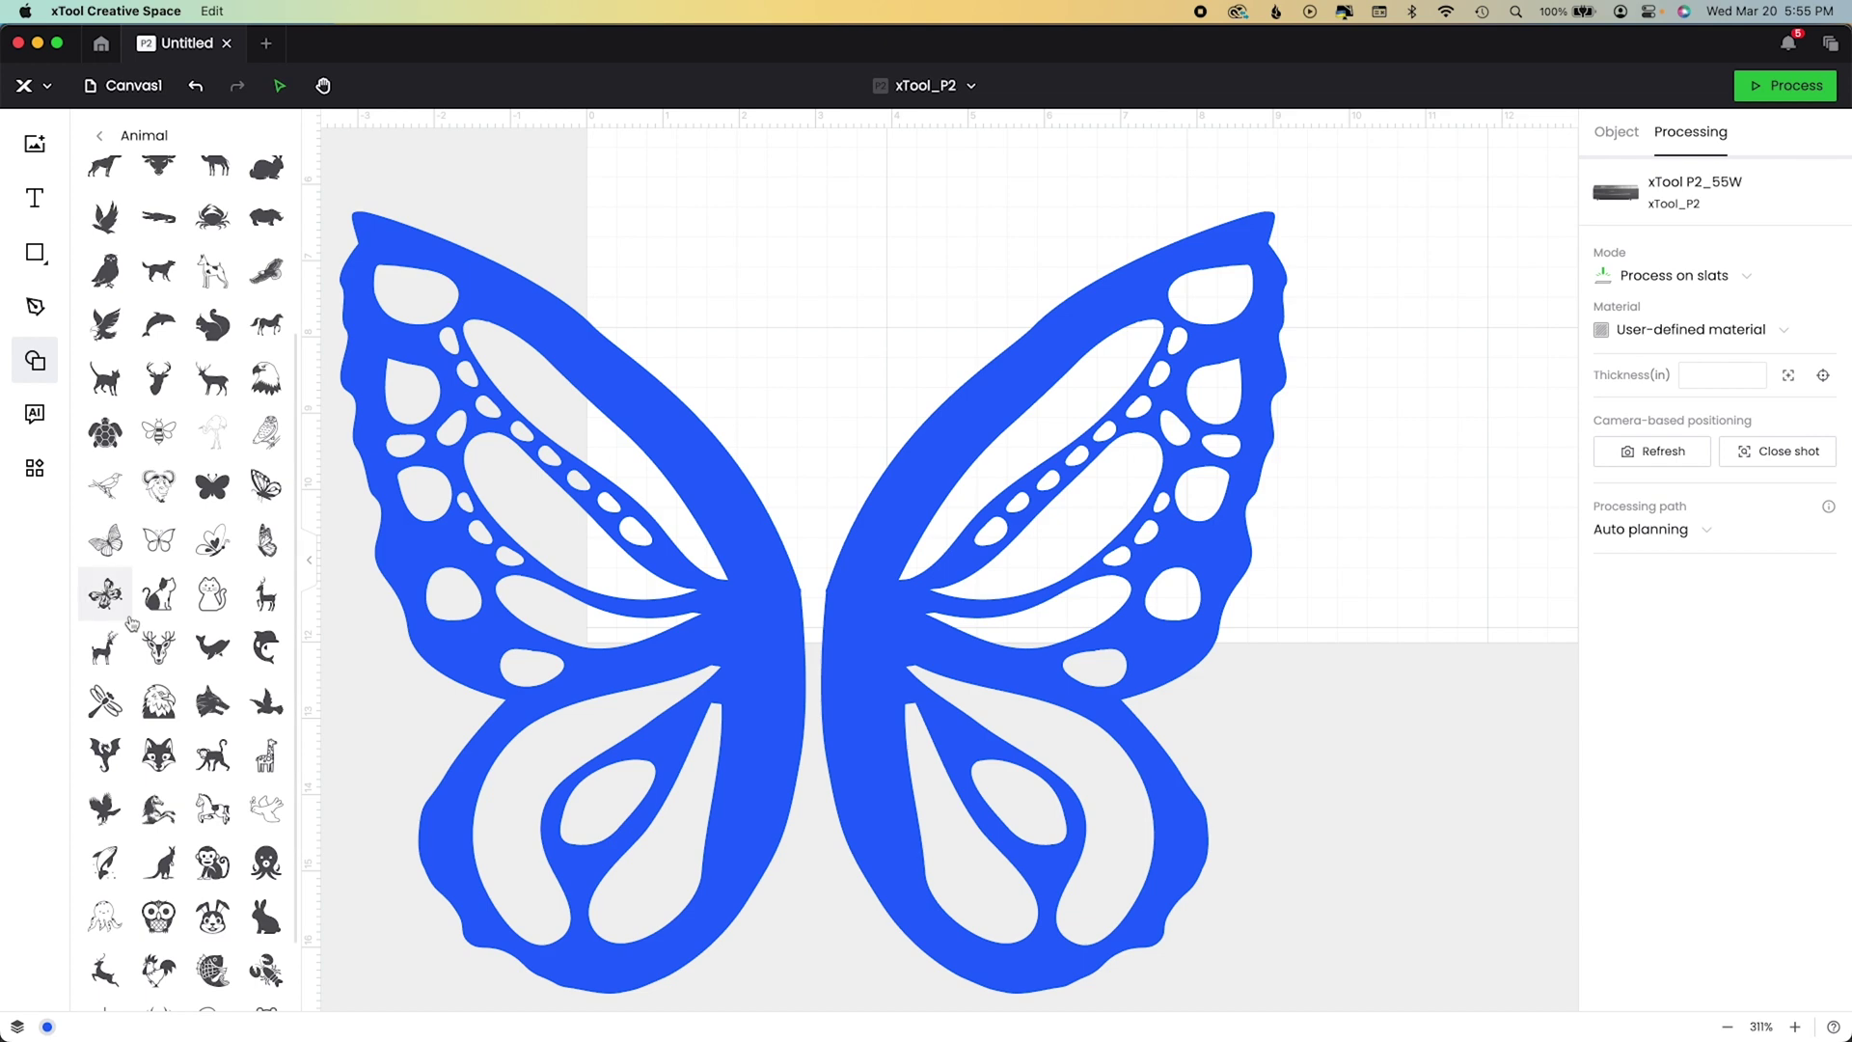
Draw a narrow ellipse between the wings, unlock its aspect ratio, and stretch it upward to about 1.12 × 5.32 in.
click(49, 253)
click(119, 310)
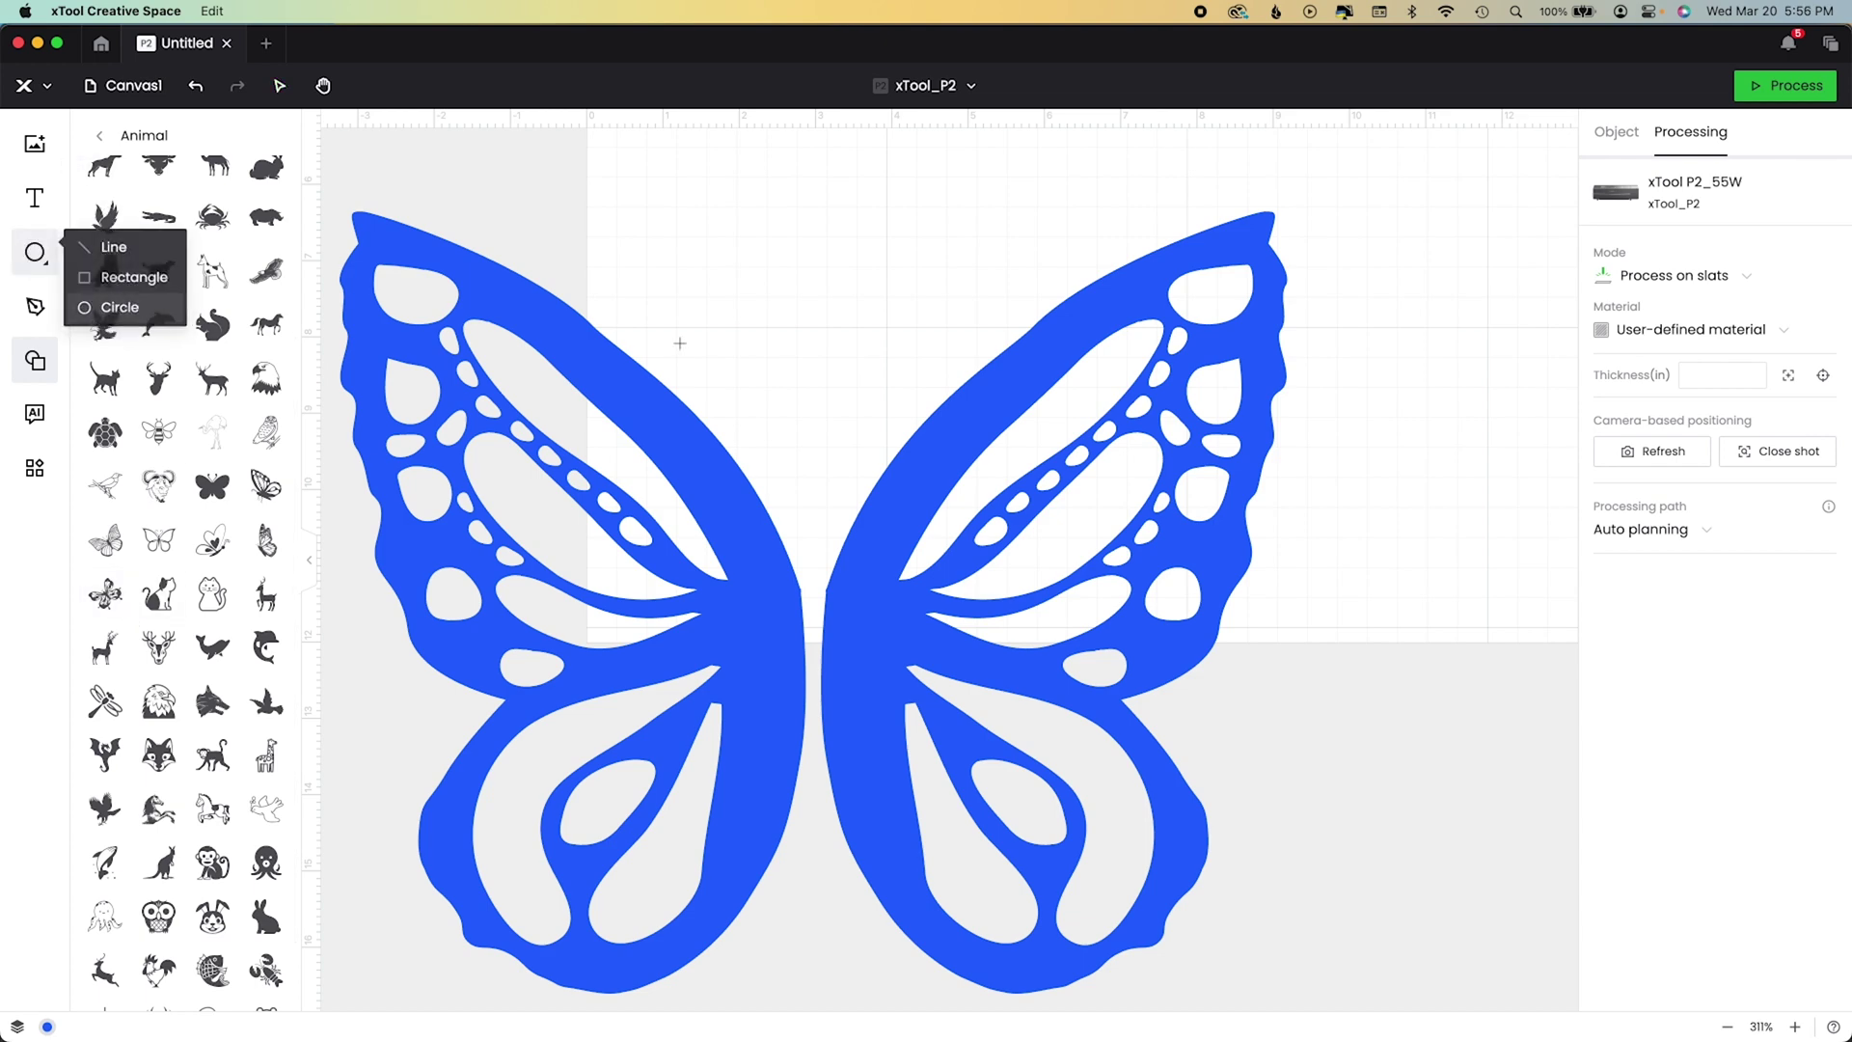
mouse_move(784, 456)
mouse_down()
mouse_move(848, 740)
mouse_move(864, 732)
mouse_up()
drag(831, 442, 830, 558)
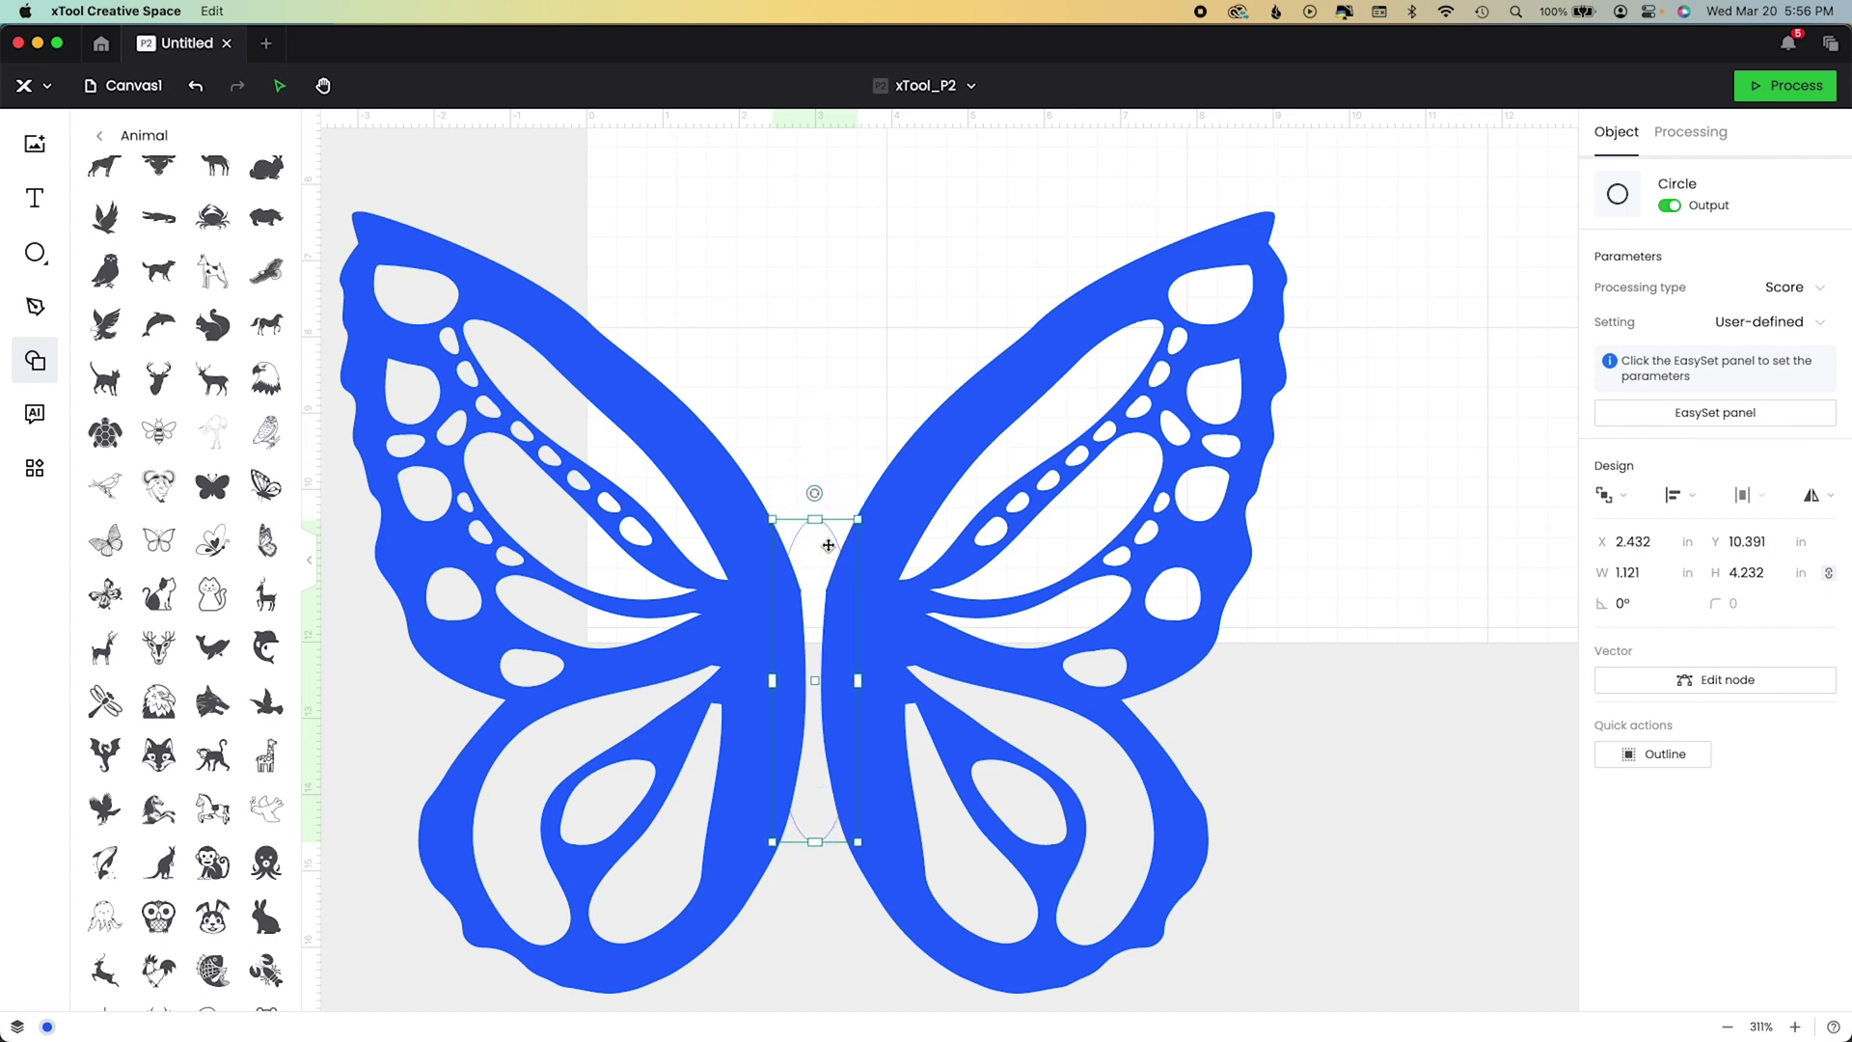
click(1829, 574)
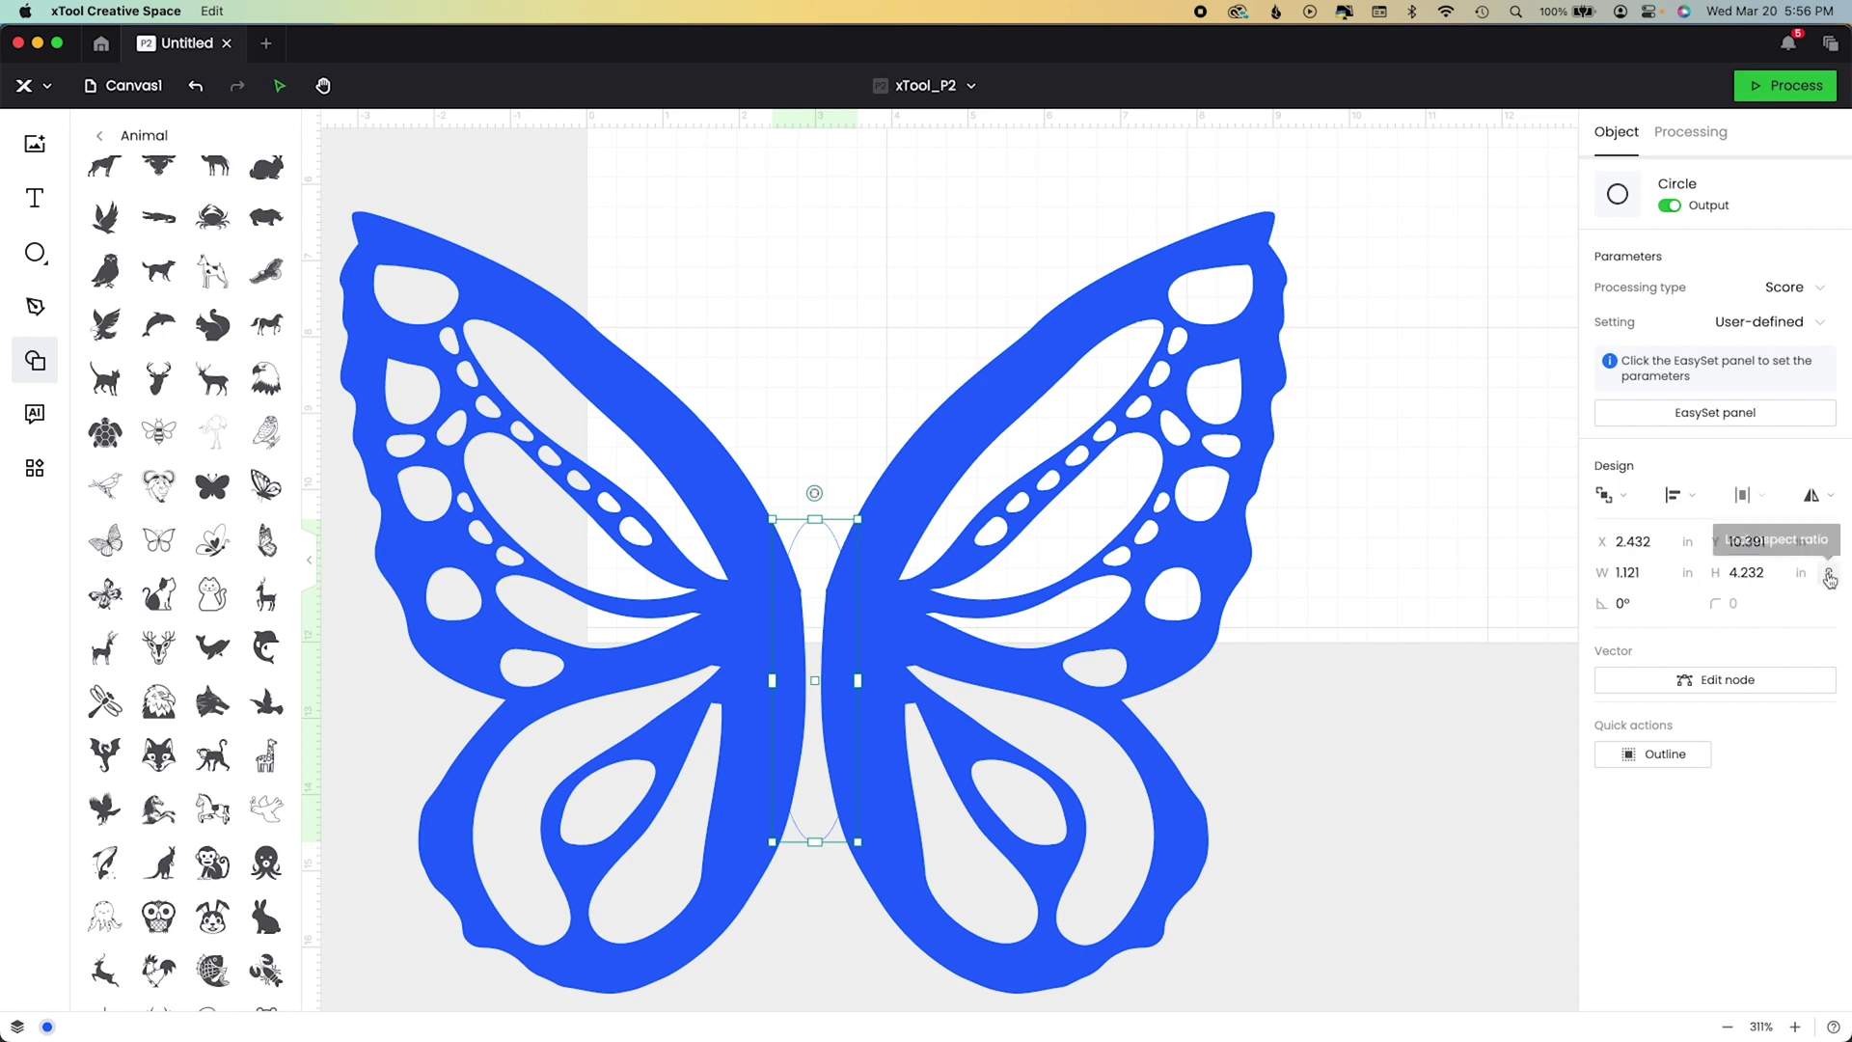
drag(815, 519, 814, 436)
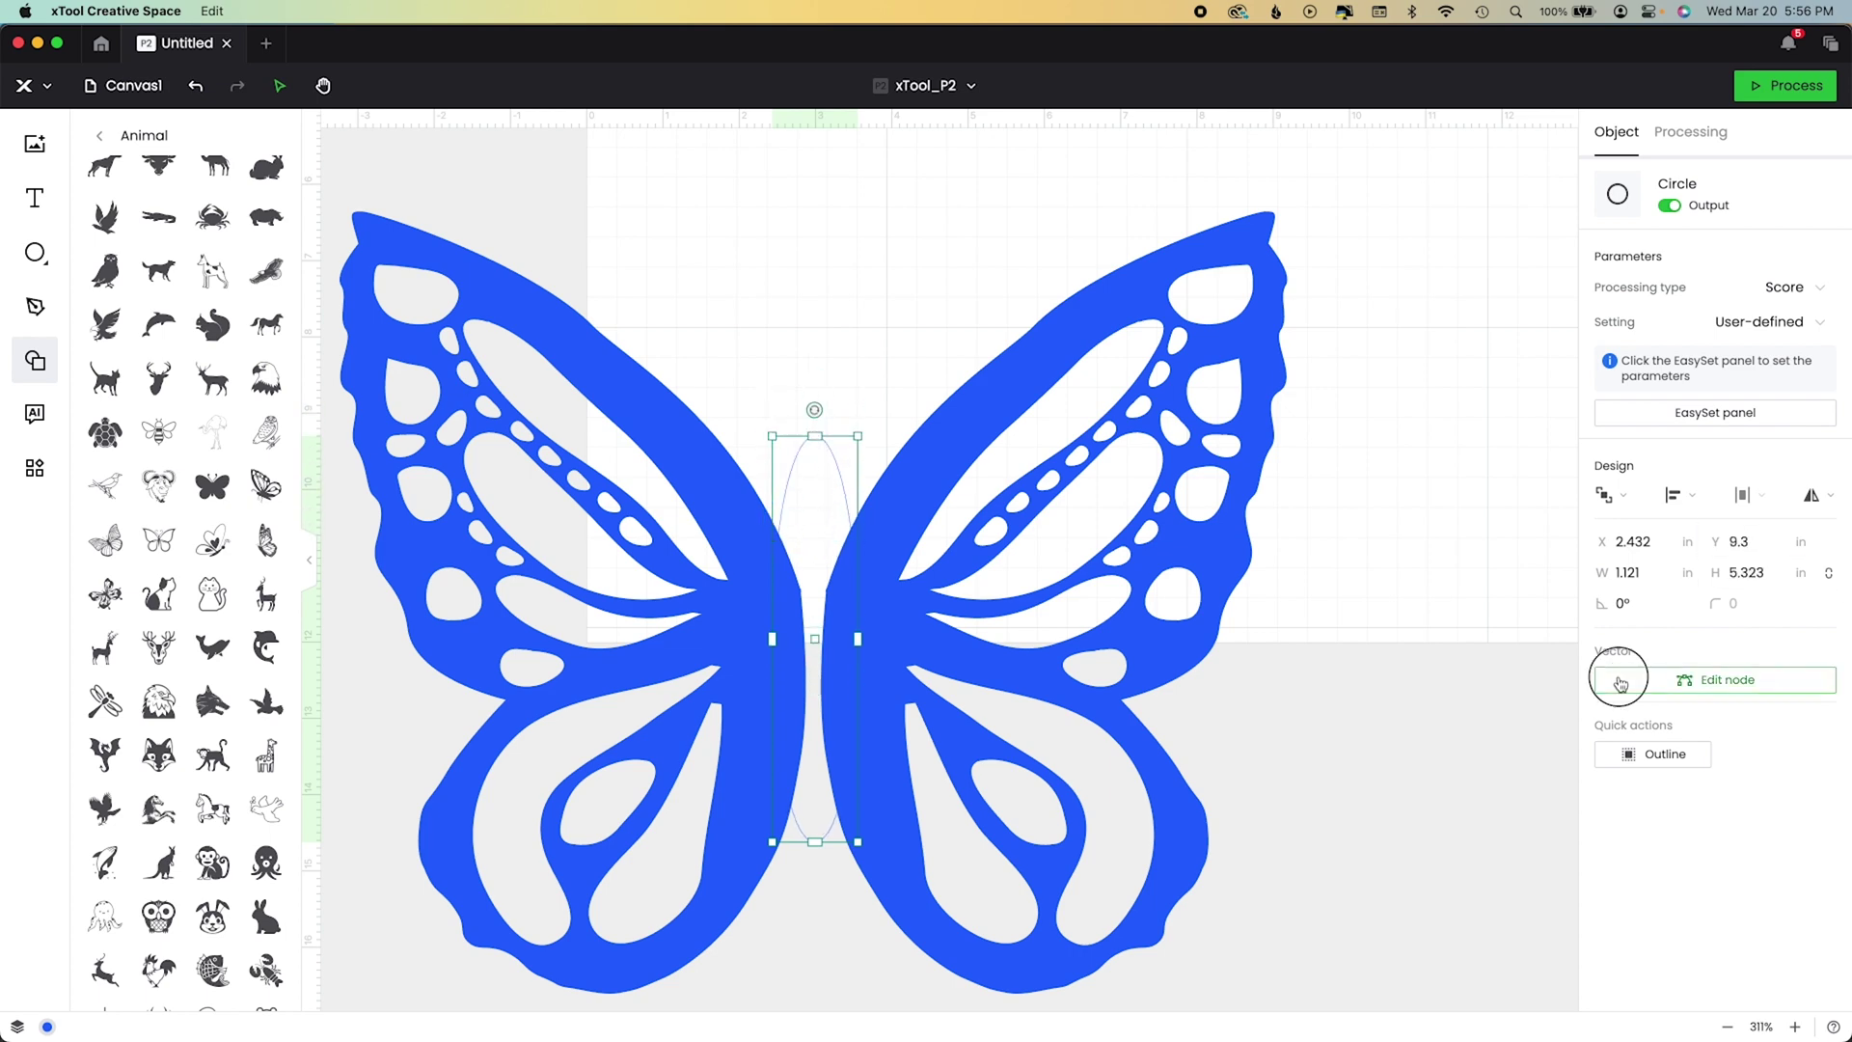
Shape the ellipse into a tapered body by lowering its top node and raising both side nodes, and finish node editing.
click(1617, 676)
click(816, 436)
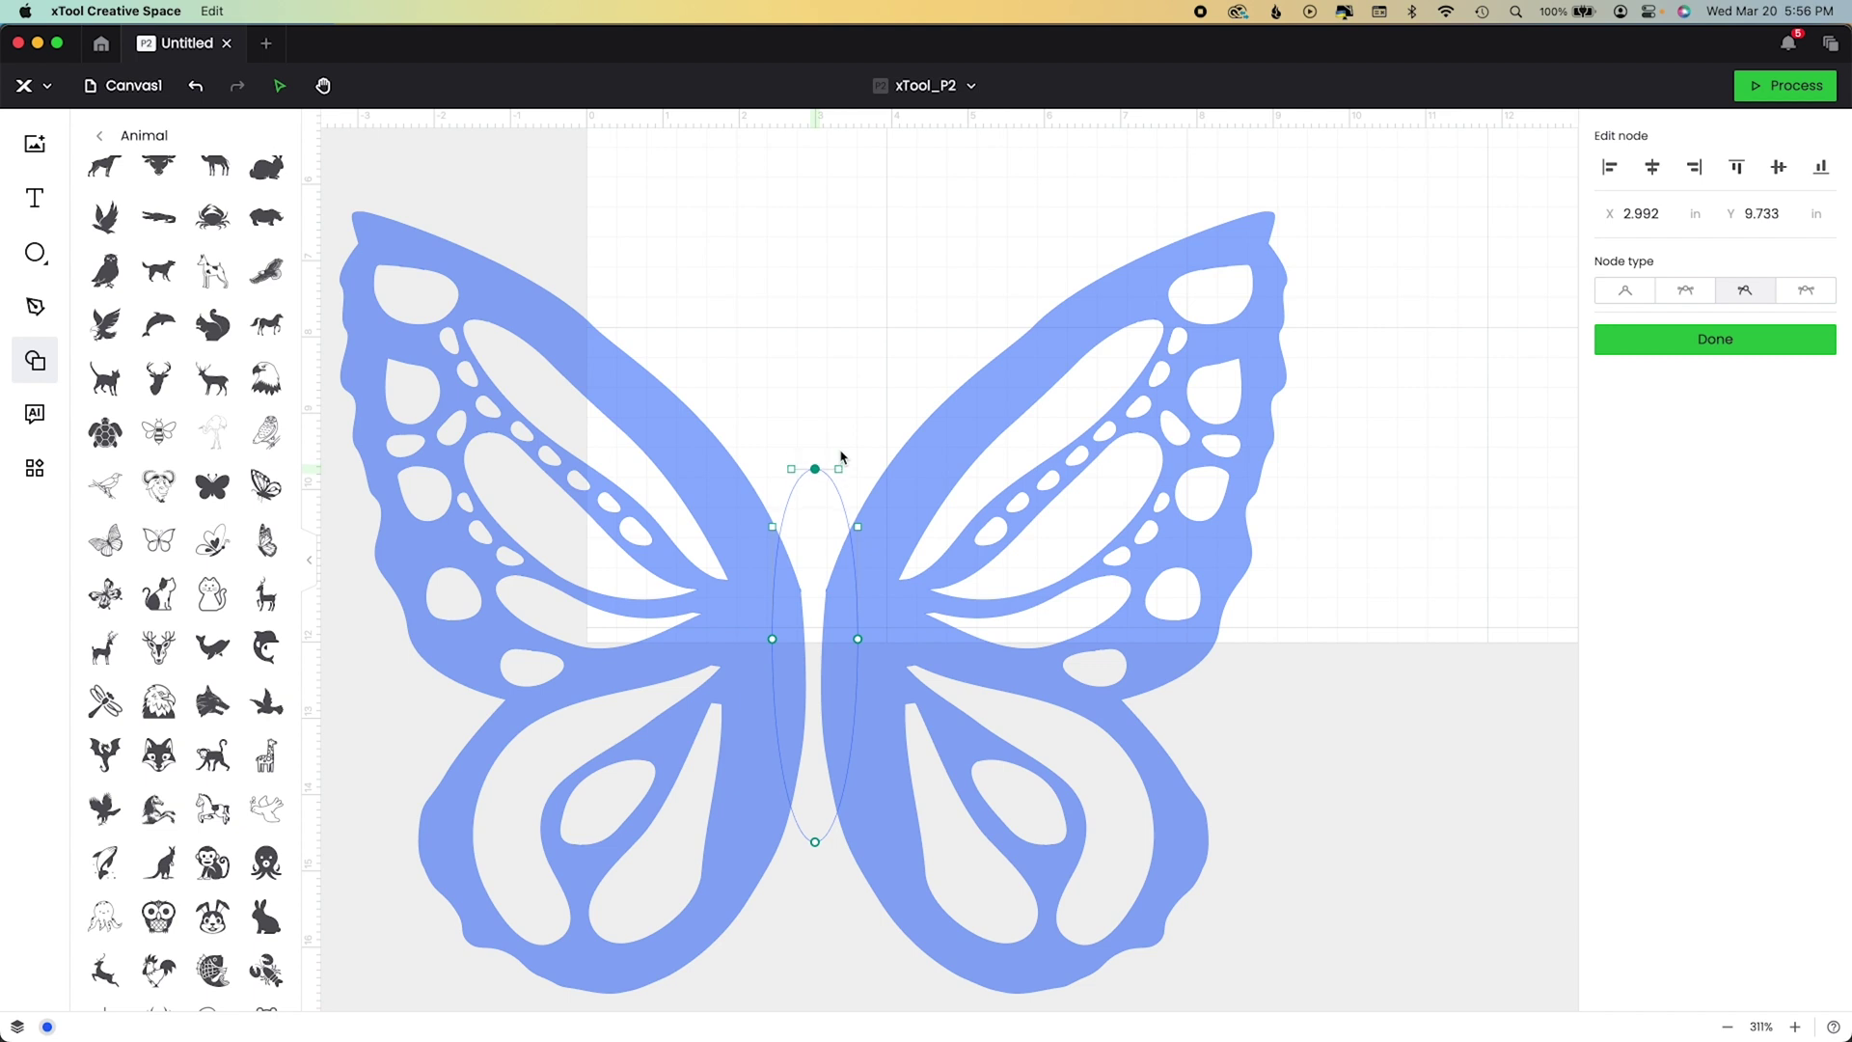
drag(870, 629, 740, 657)
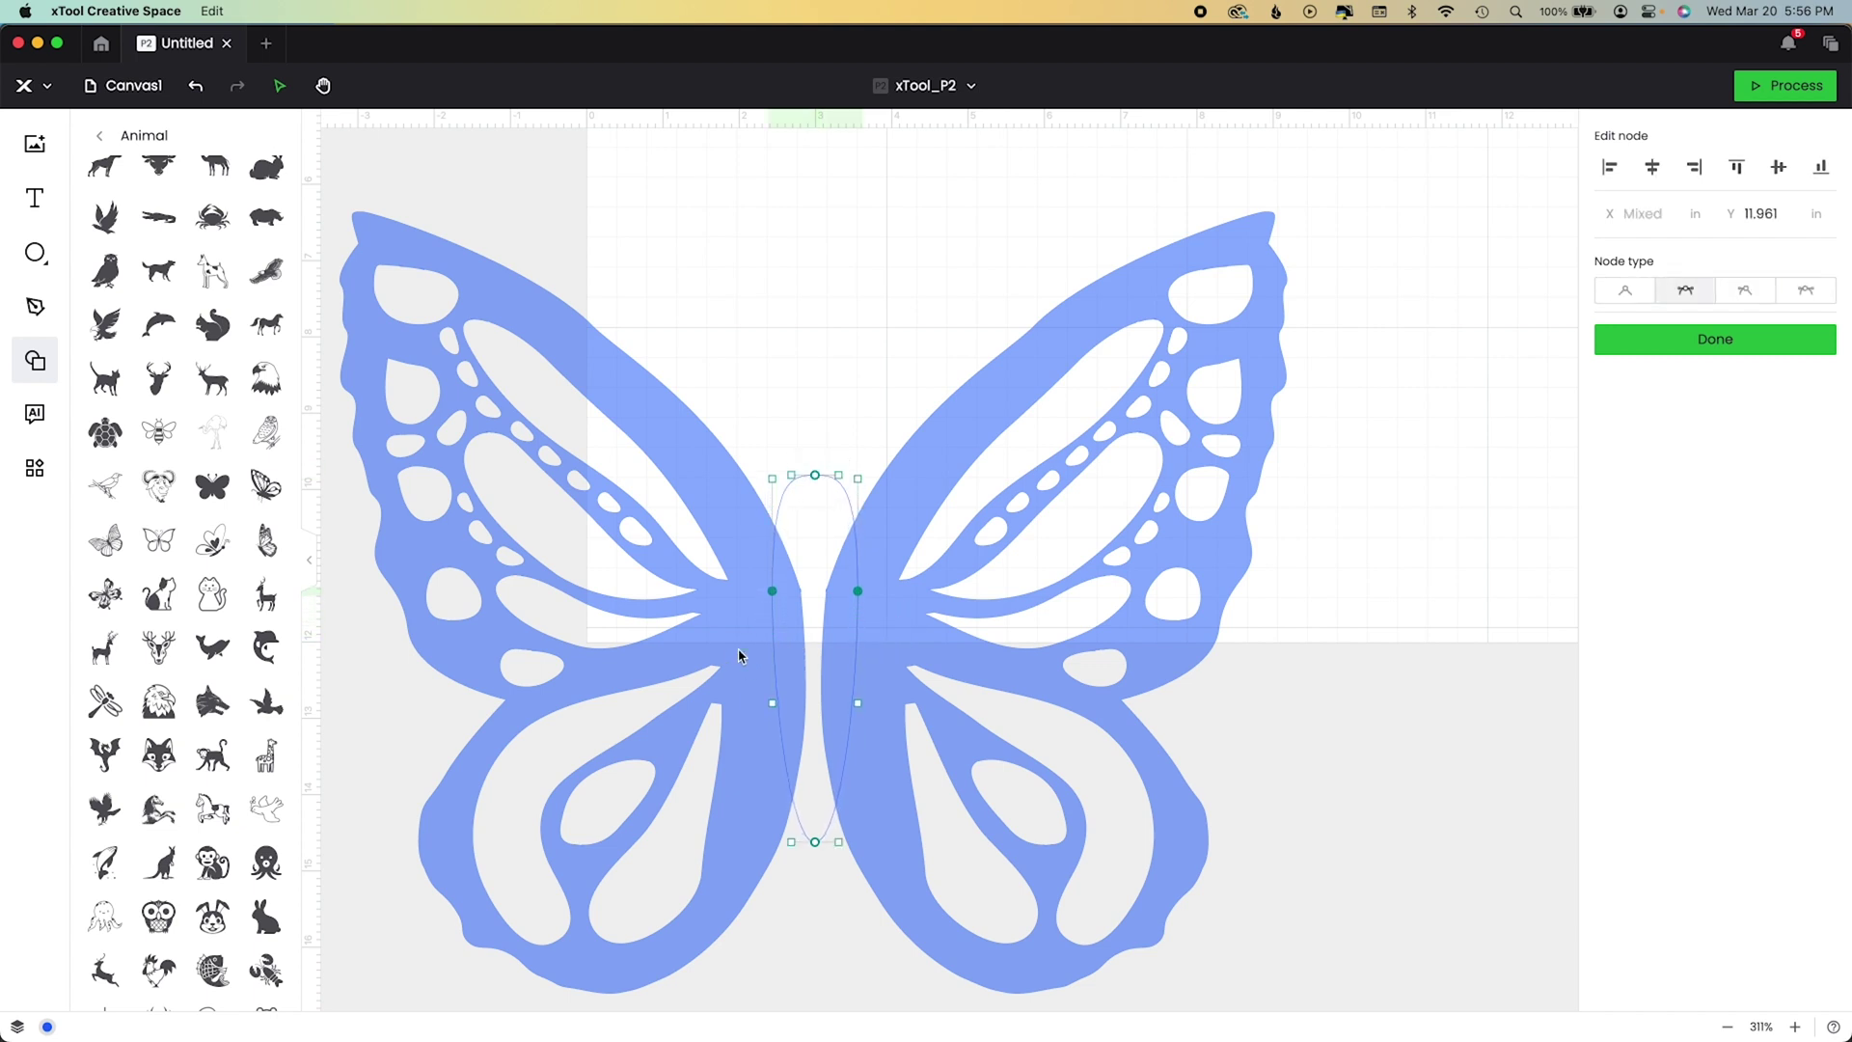
click(837, 558)
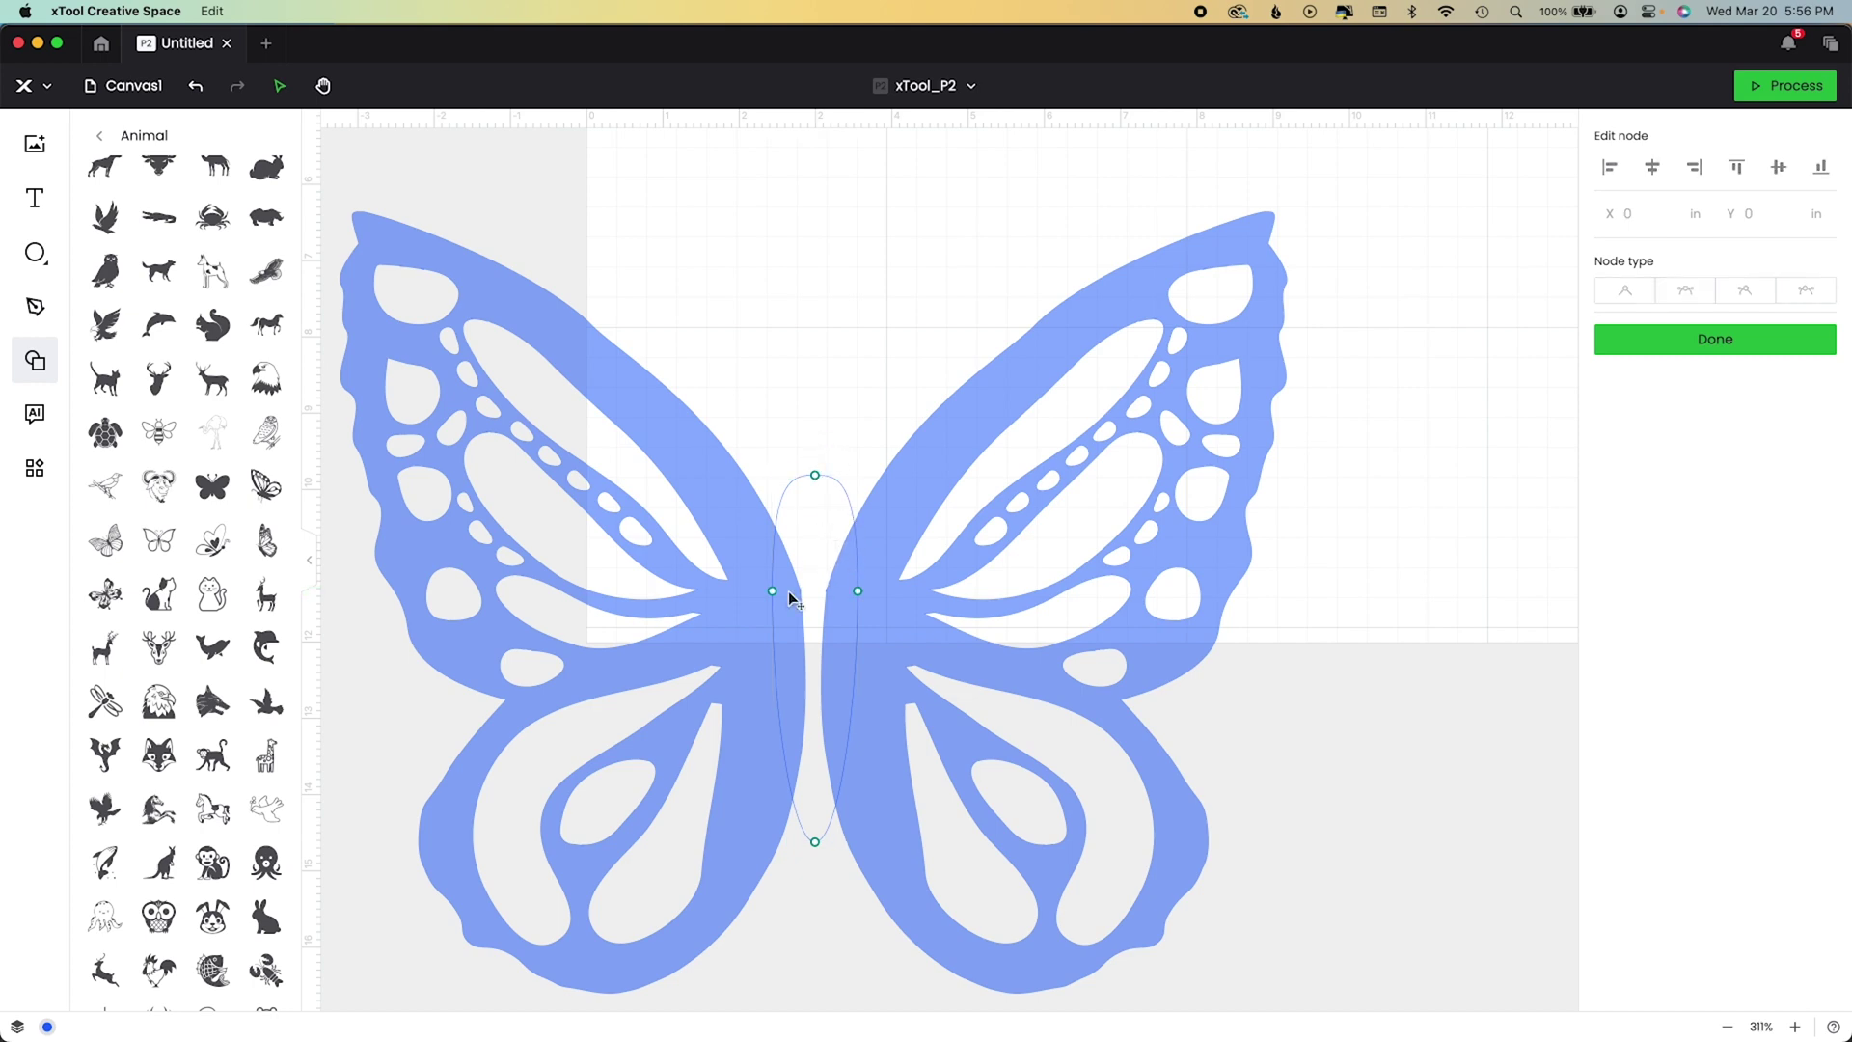
click(1689, 335)
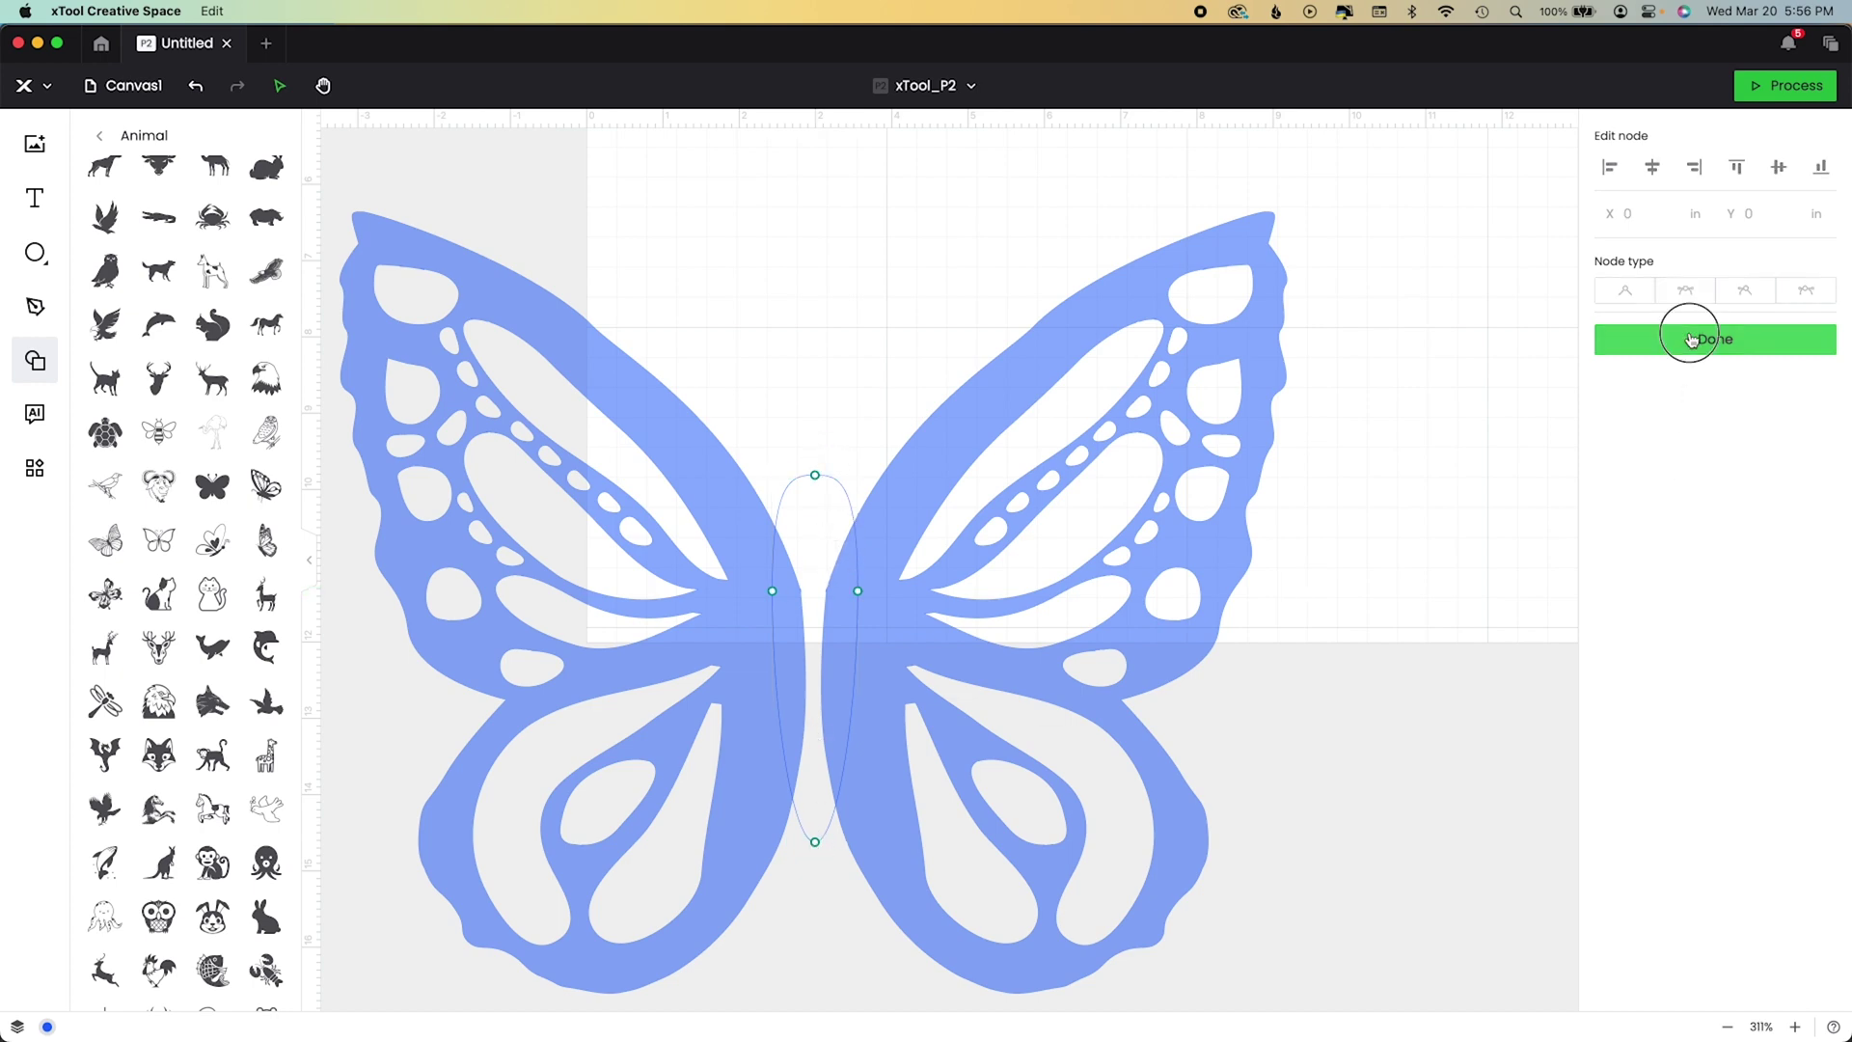
Set the body shape's processing type to Engrave.
click(1786, 287)
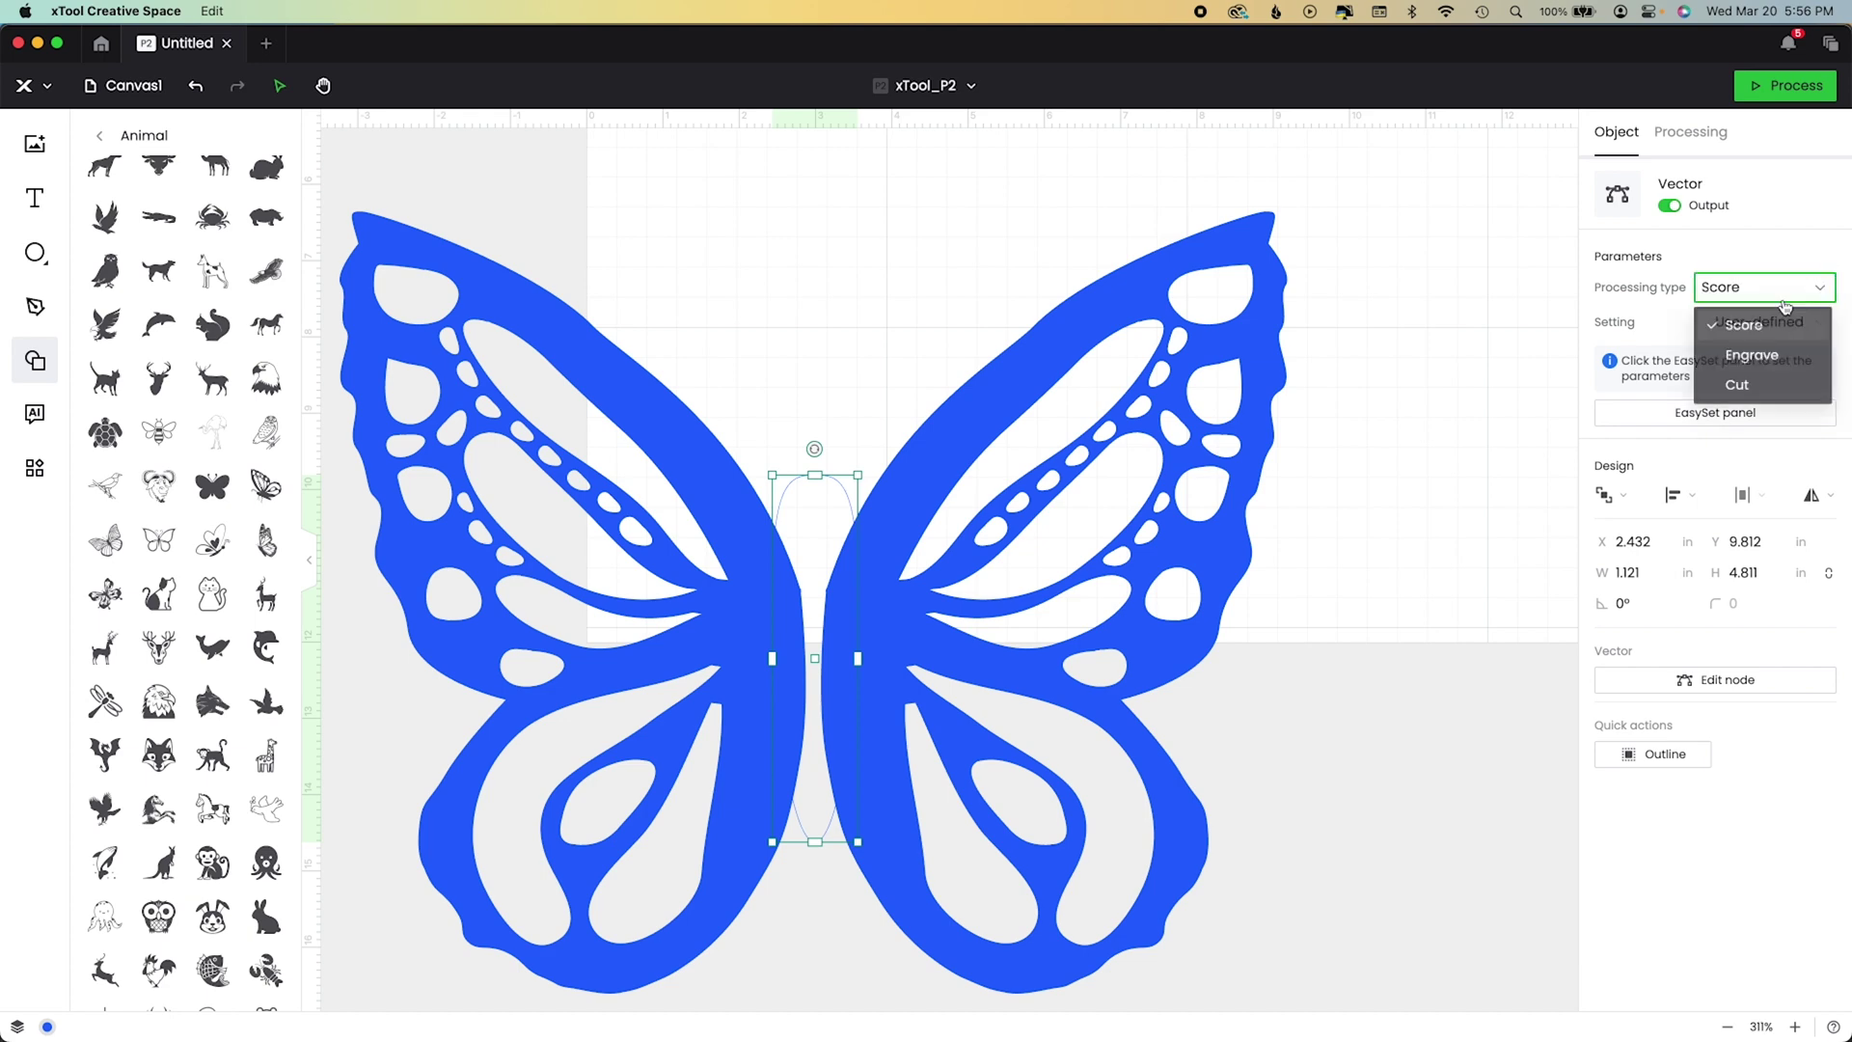
click(1731, 356)
click(1454, 616)
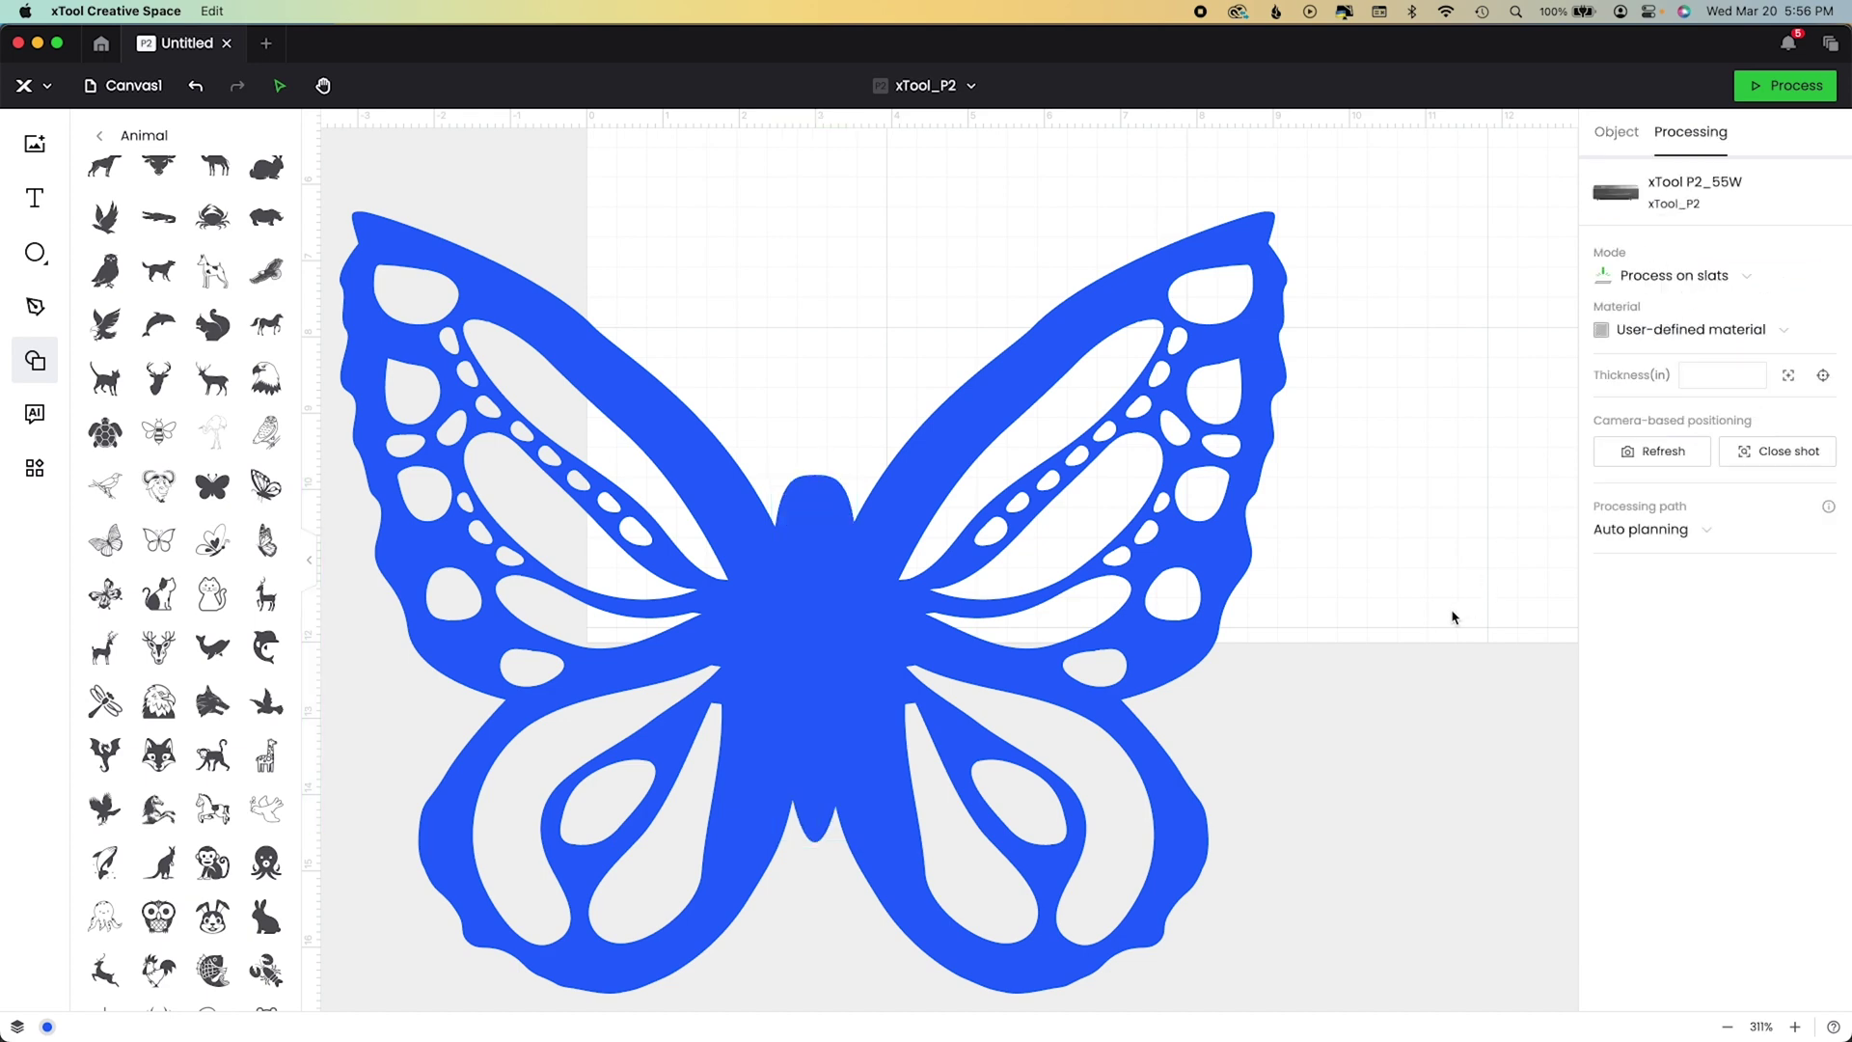
Open the right wing for node editing and delete the cluster of cutout nodes in its upper outer area.
click(1204, 454)
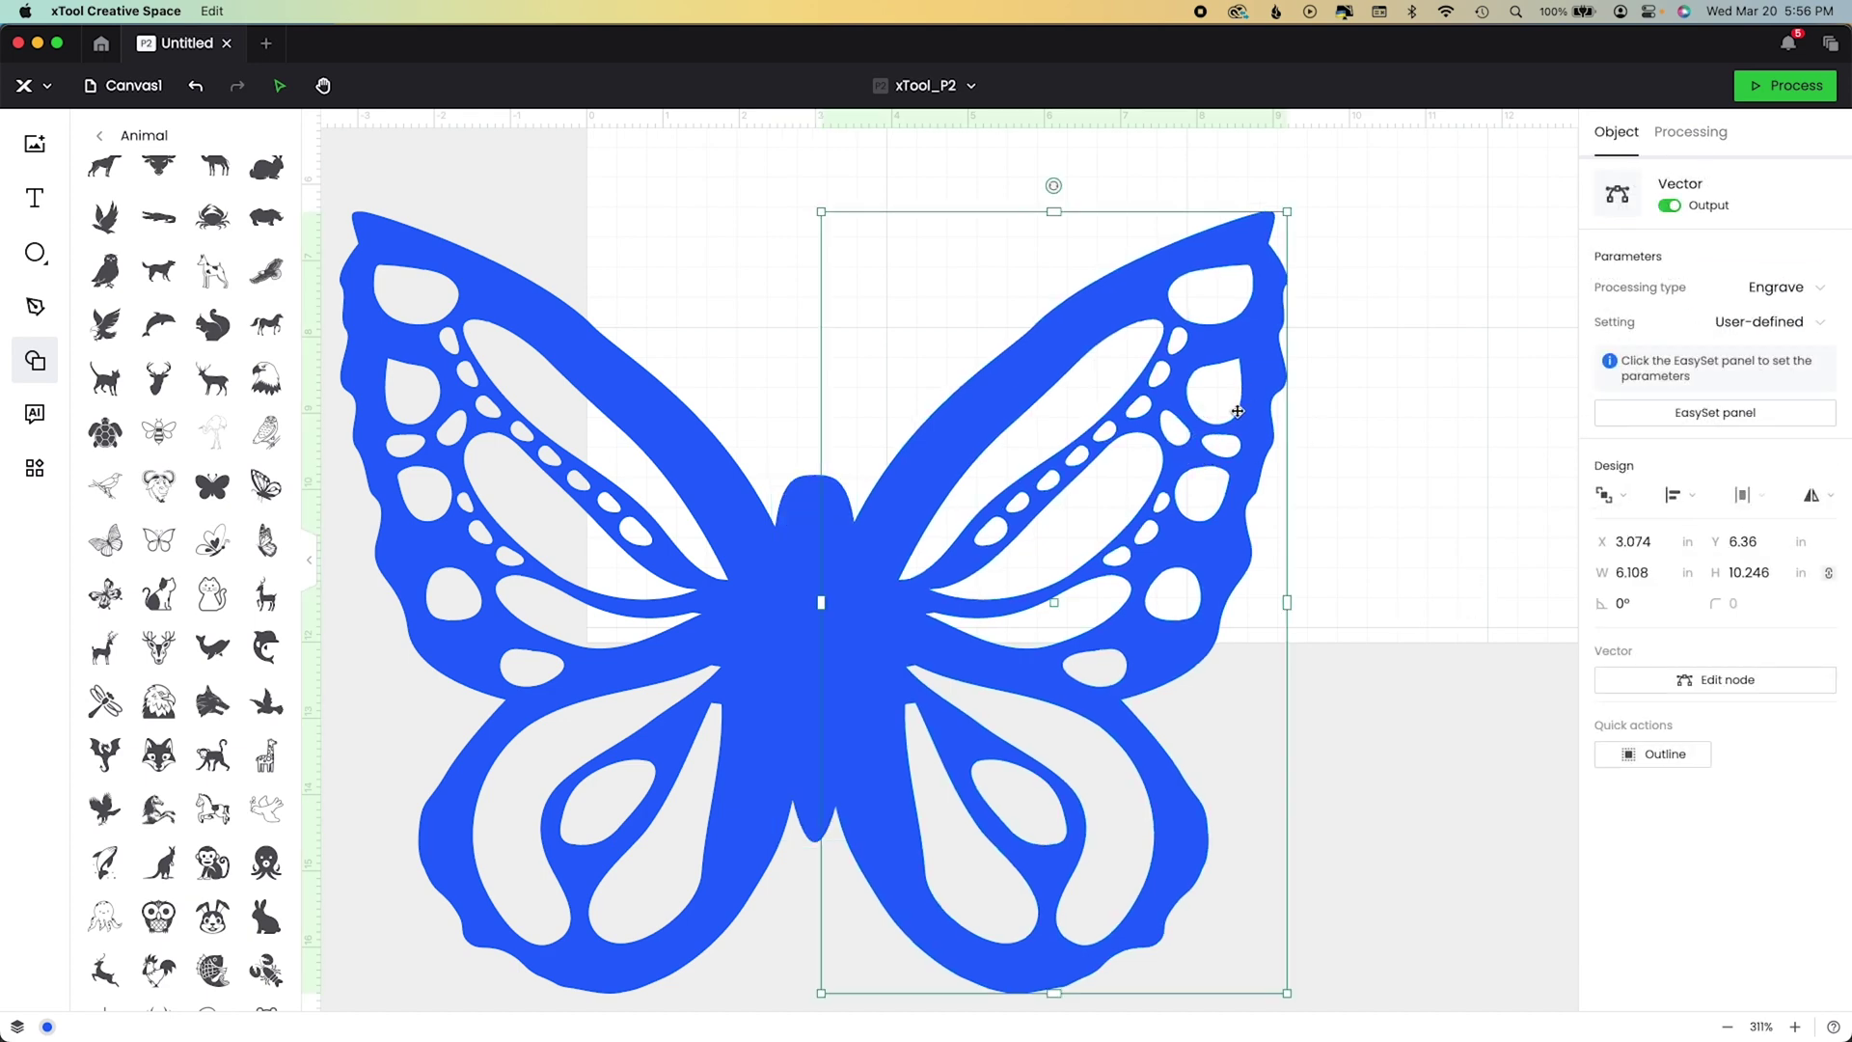
click(1598, 687)
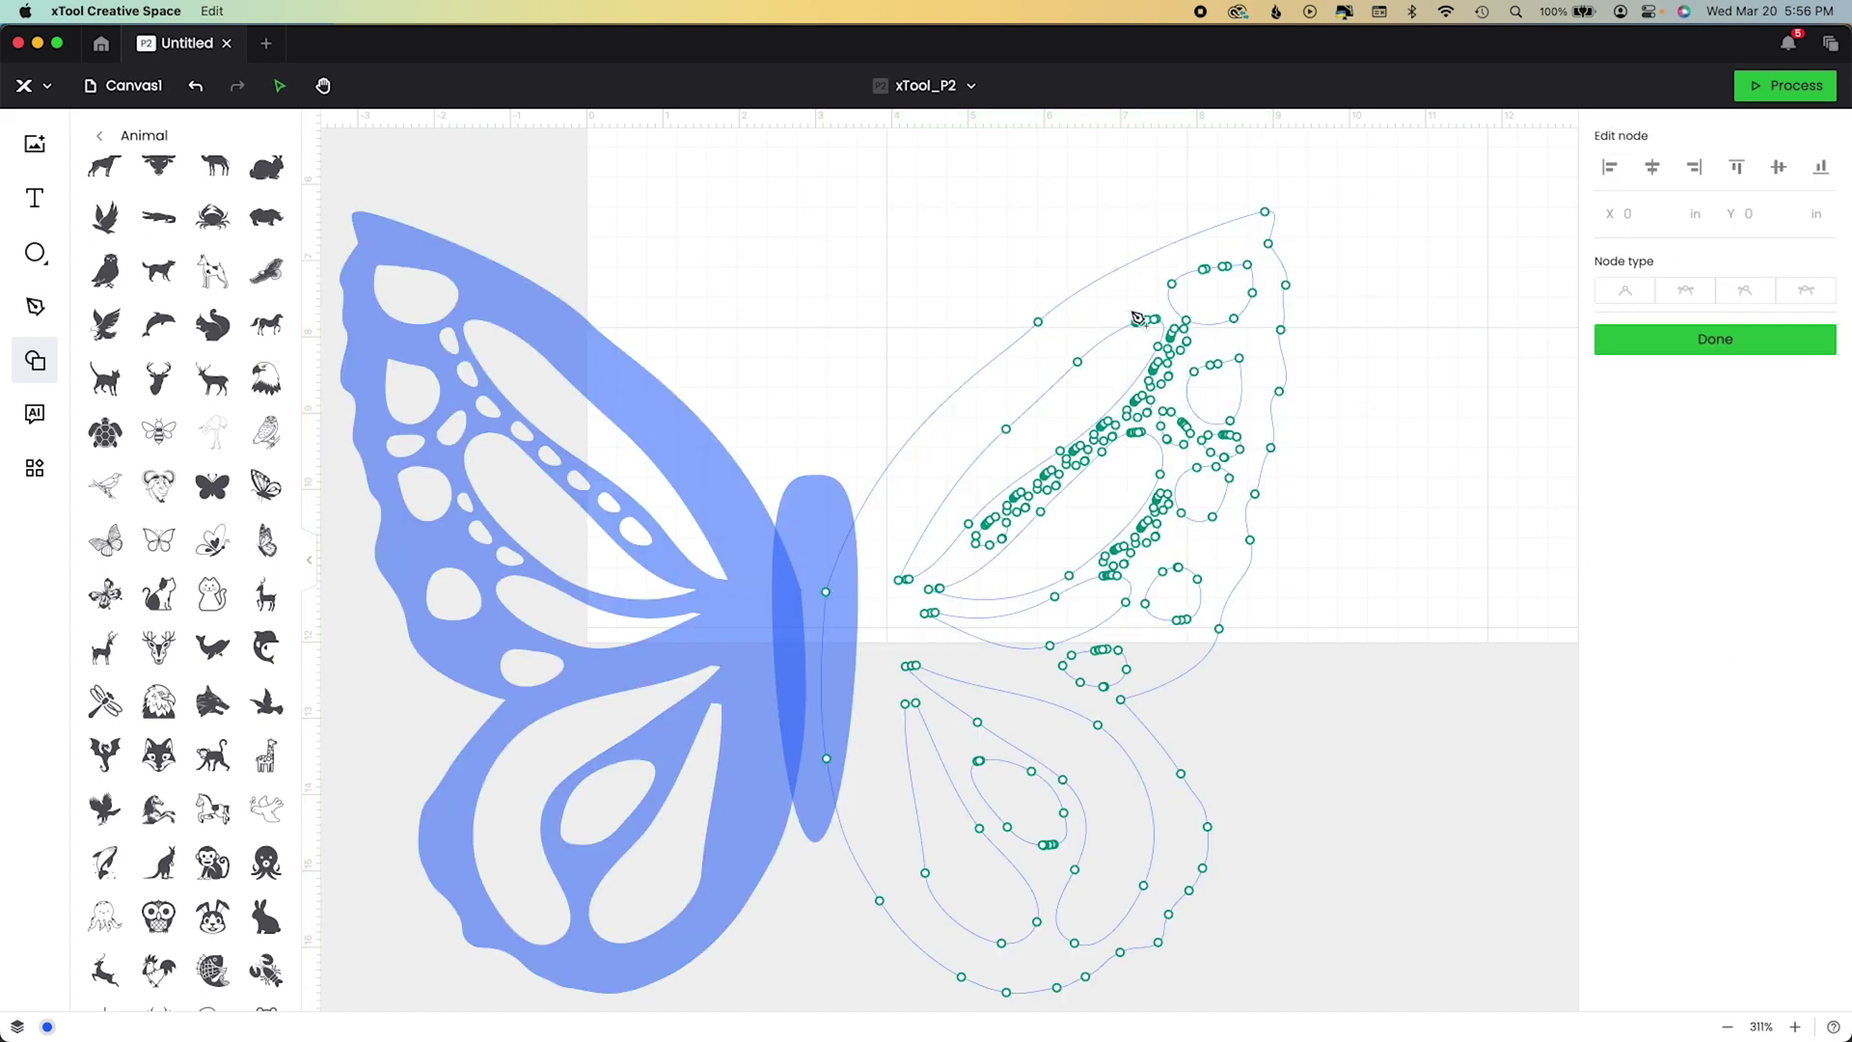
drag(1093, 309, 1244, 472)
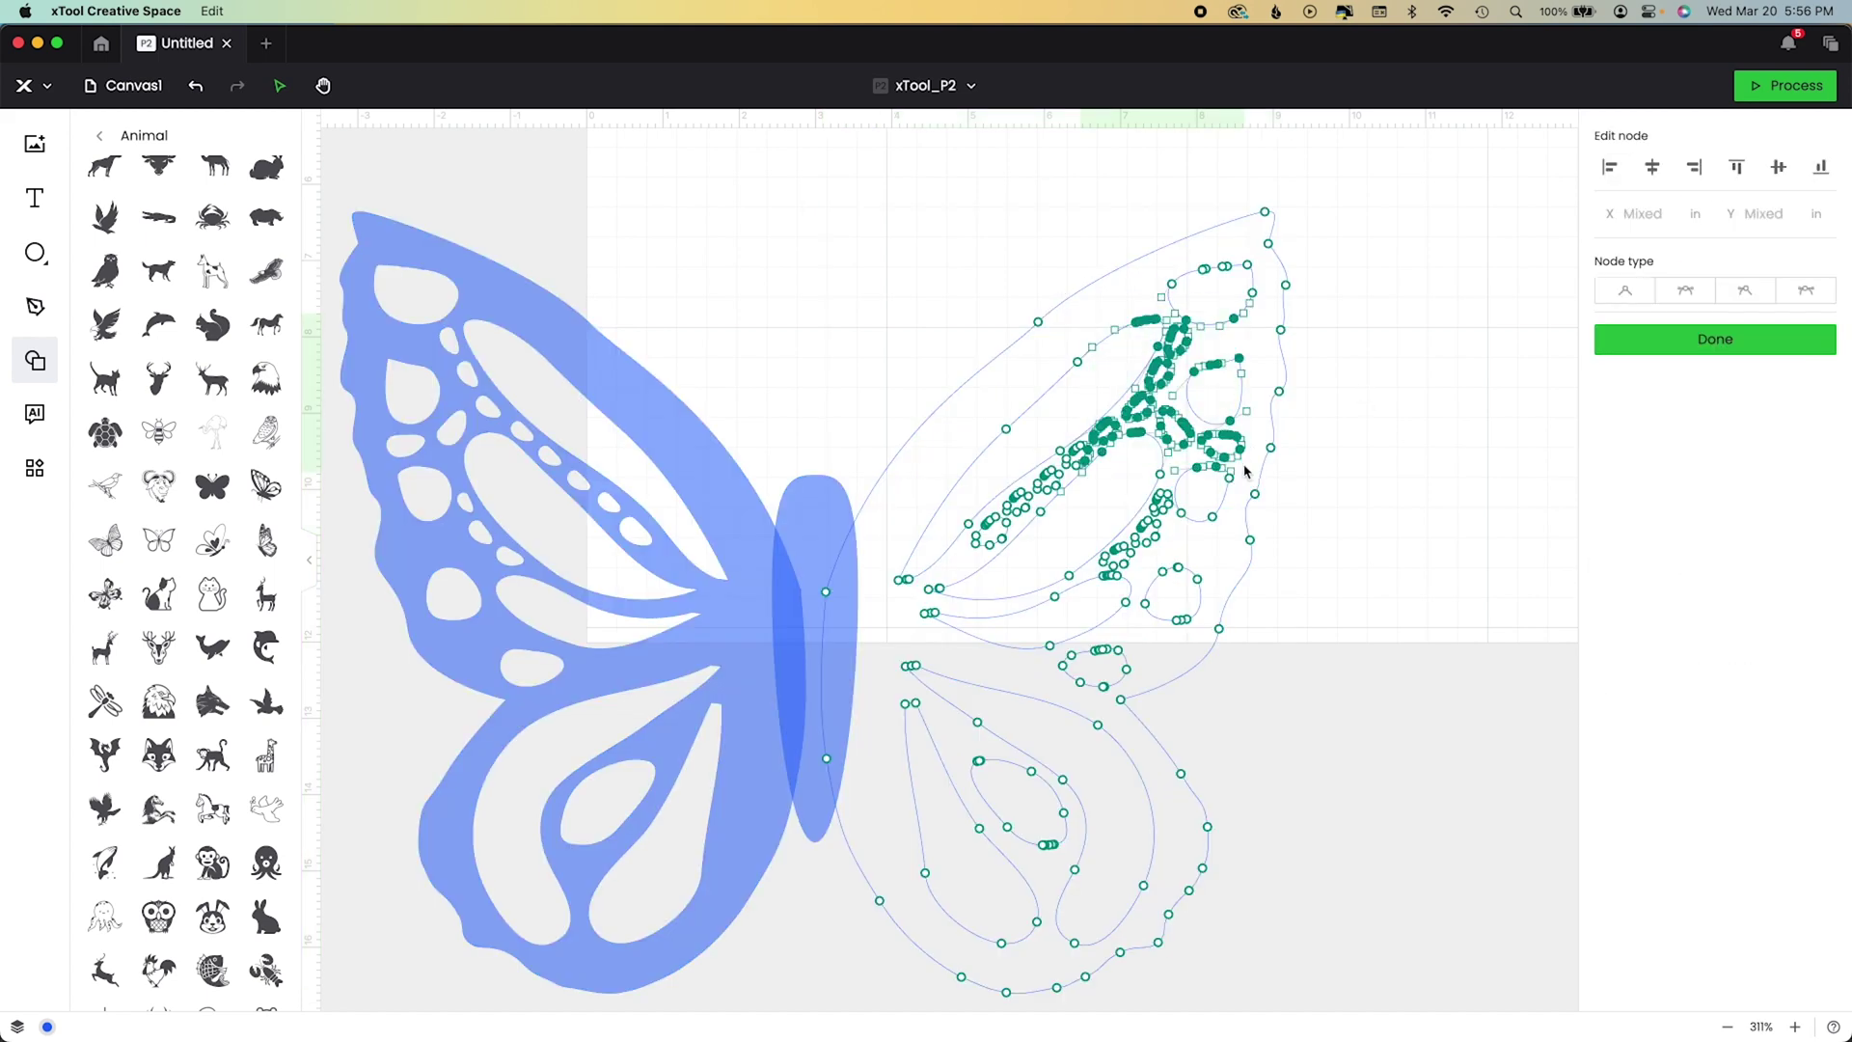
key(Delete)
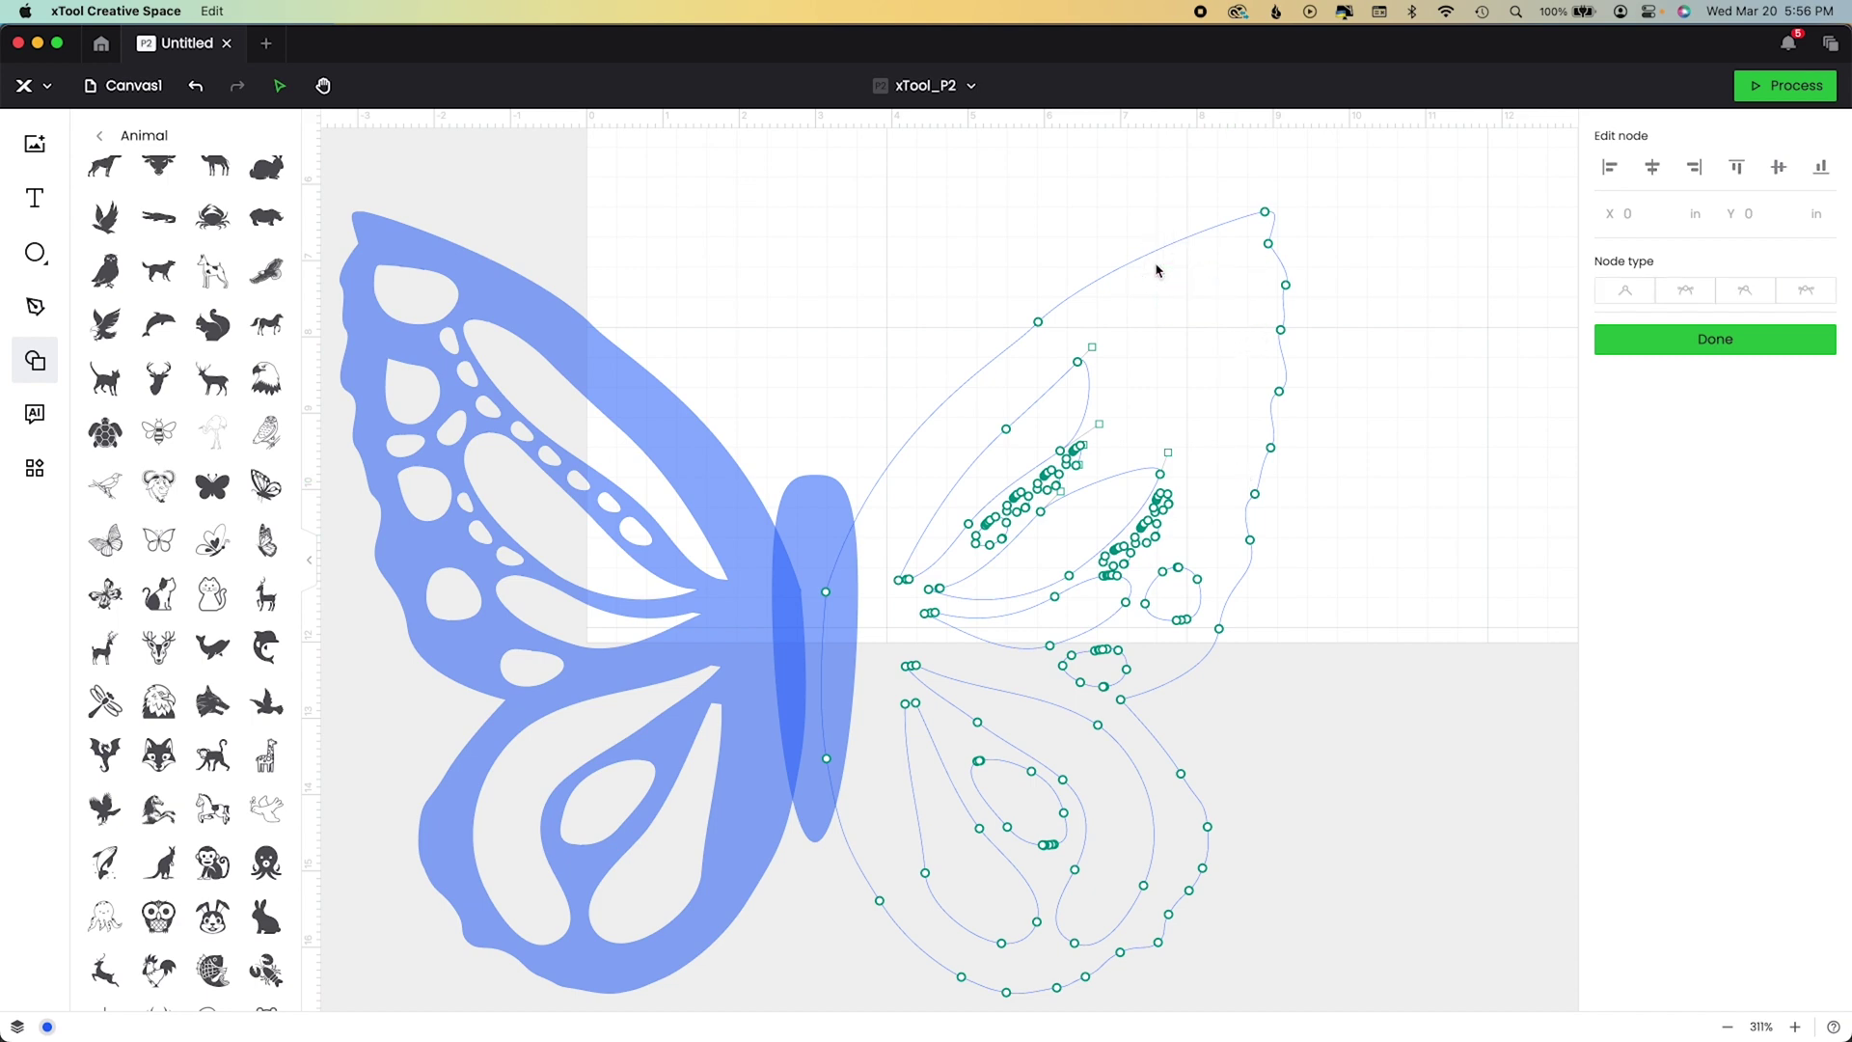
Delete the remaining interior cutout nodes of the right wing, leaving a solid outline, and finish node editing.
drag(900, 478, 1197, 617)
key(Delete)
drag(970, 388, 1091, 463)
key(Delete)
drag(897, 573, 1140, 688)
key(Delete)
drag(874, 645, 1046, 761)
key(Delete)
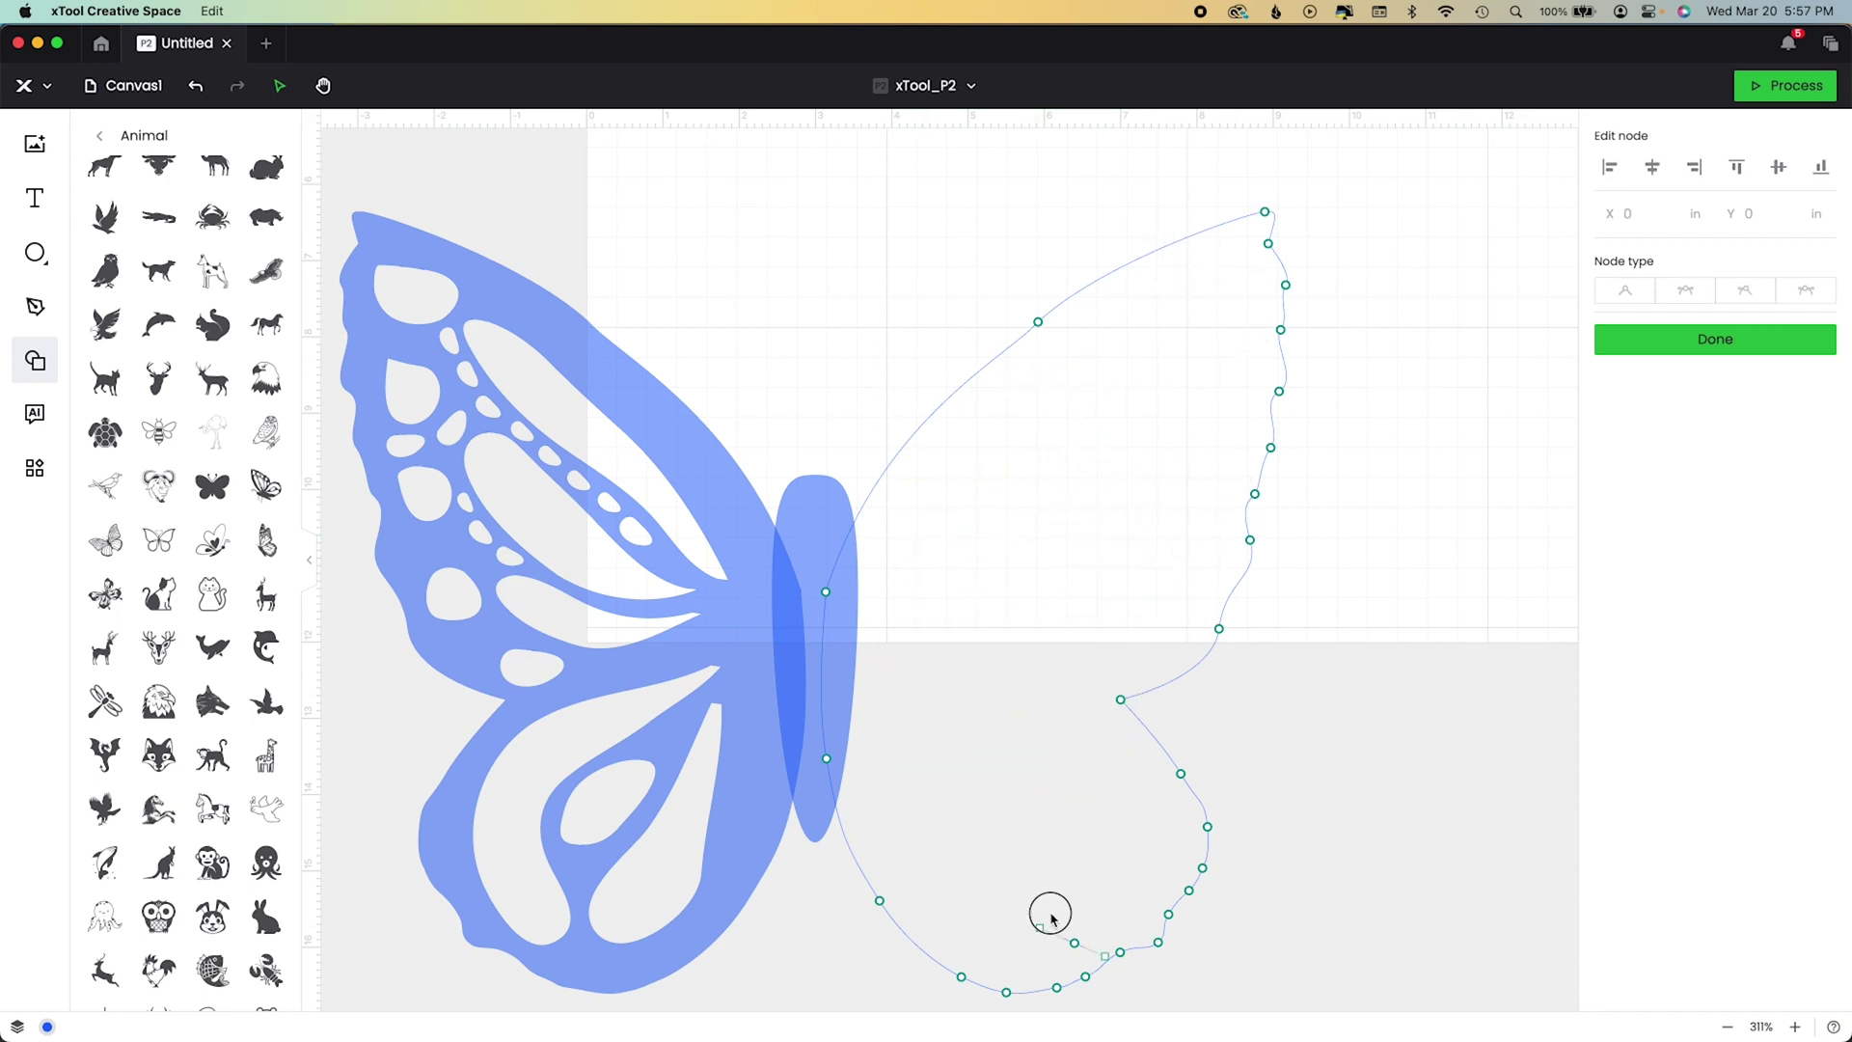
click(1683, 346)
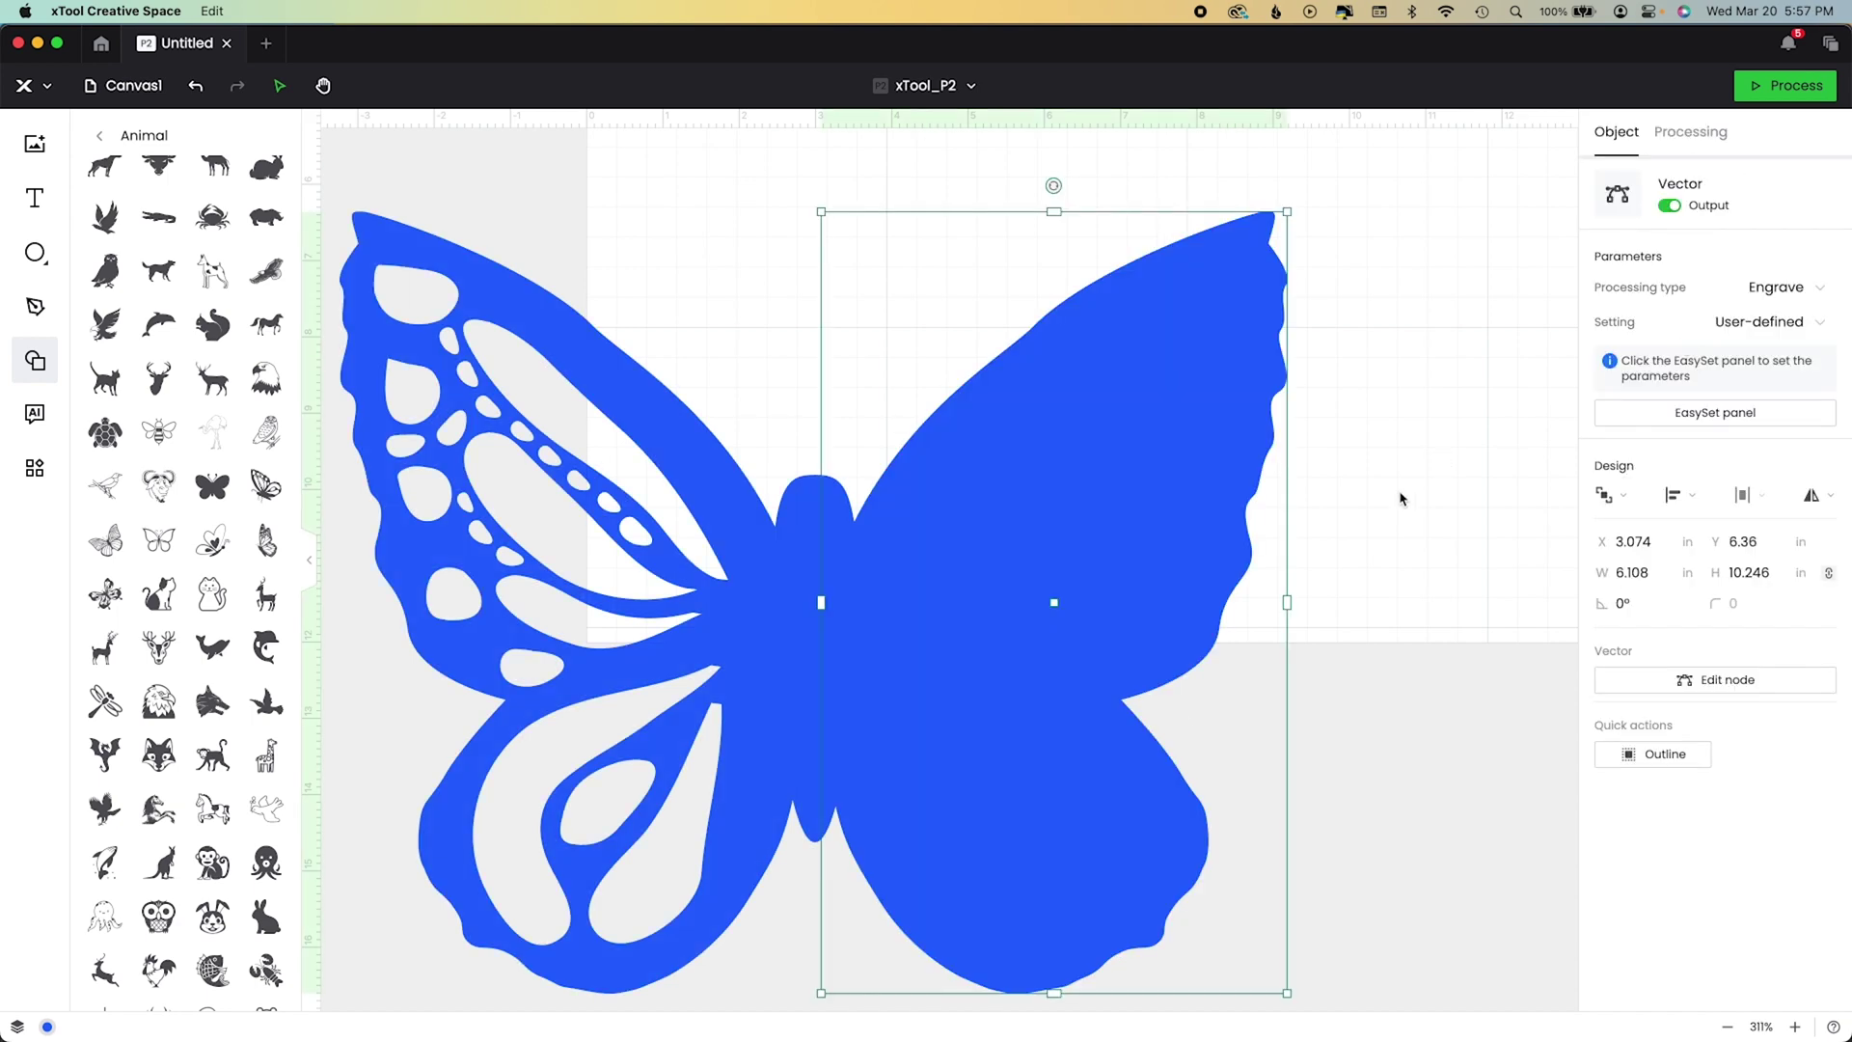
click(1390, 525)
Move the "your loving way helped me find my own" text next to the right wing, at about X 9.19, Y 11.32 in.
scroll(952, 572, down, 2)
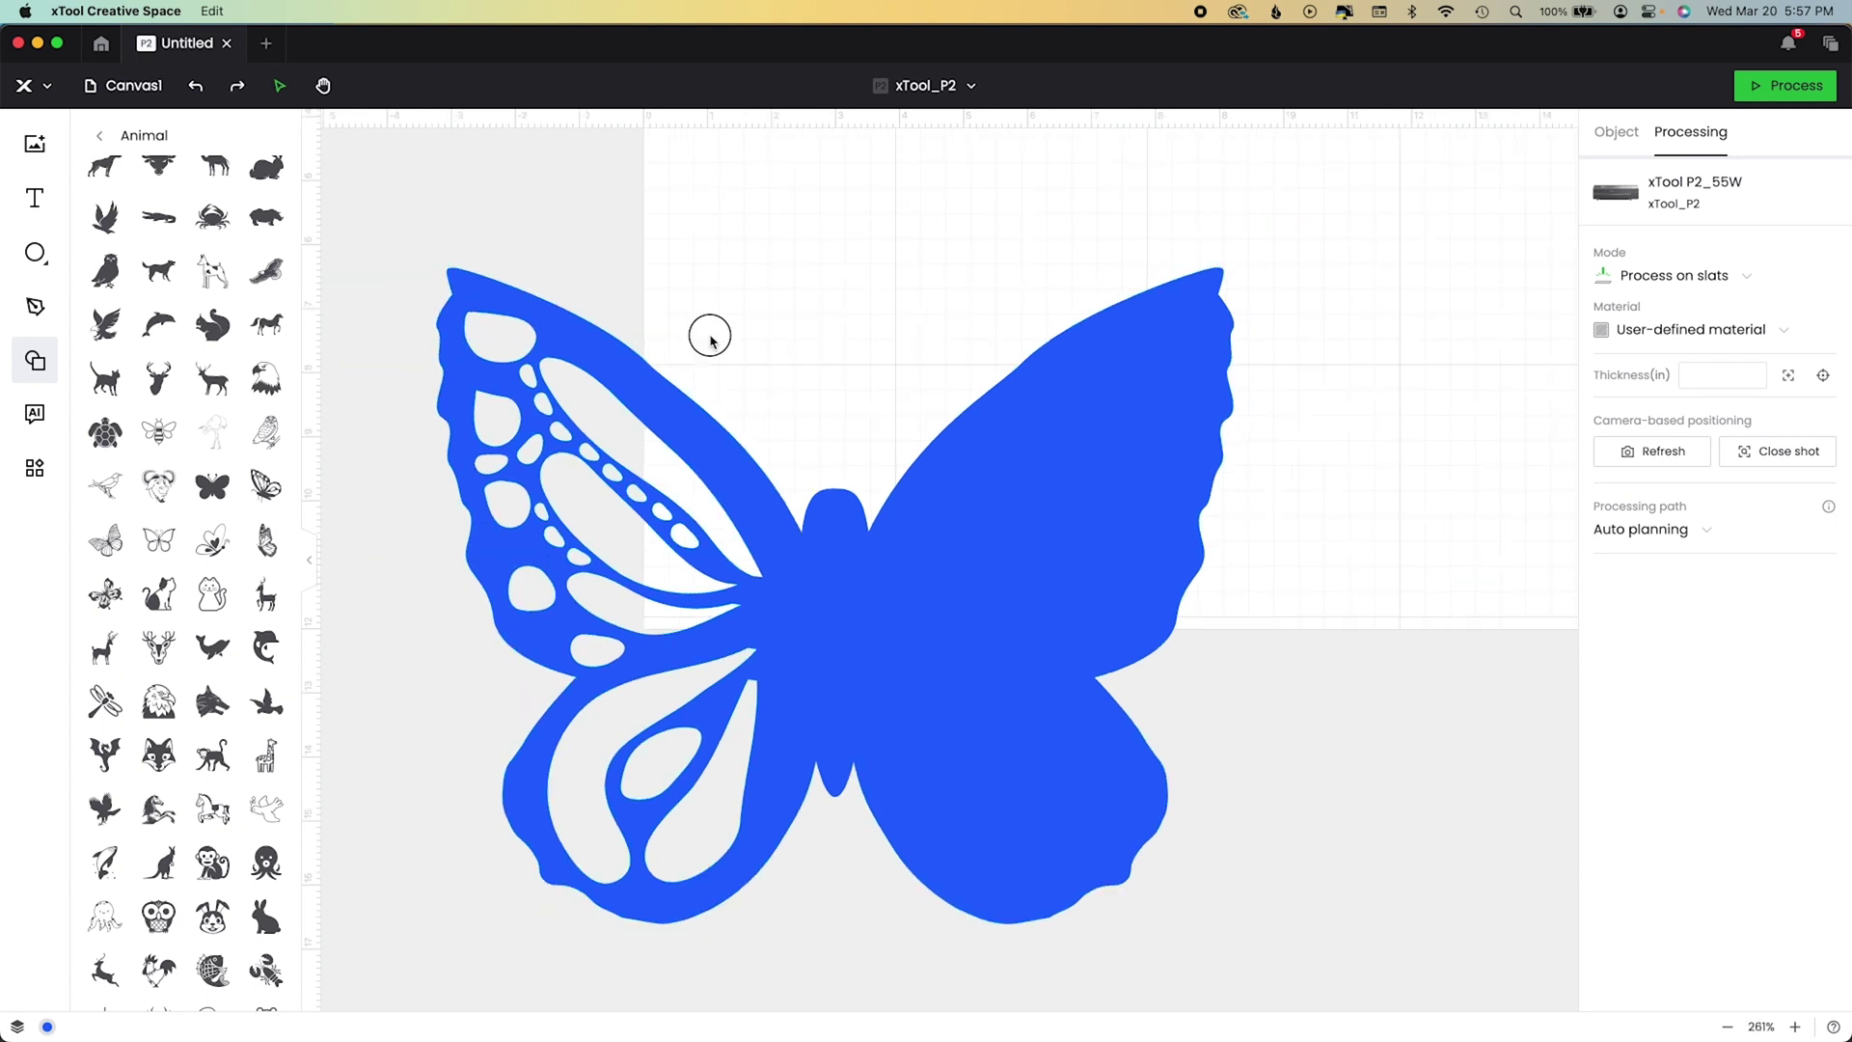
click(710, 333)
click(665, 174)
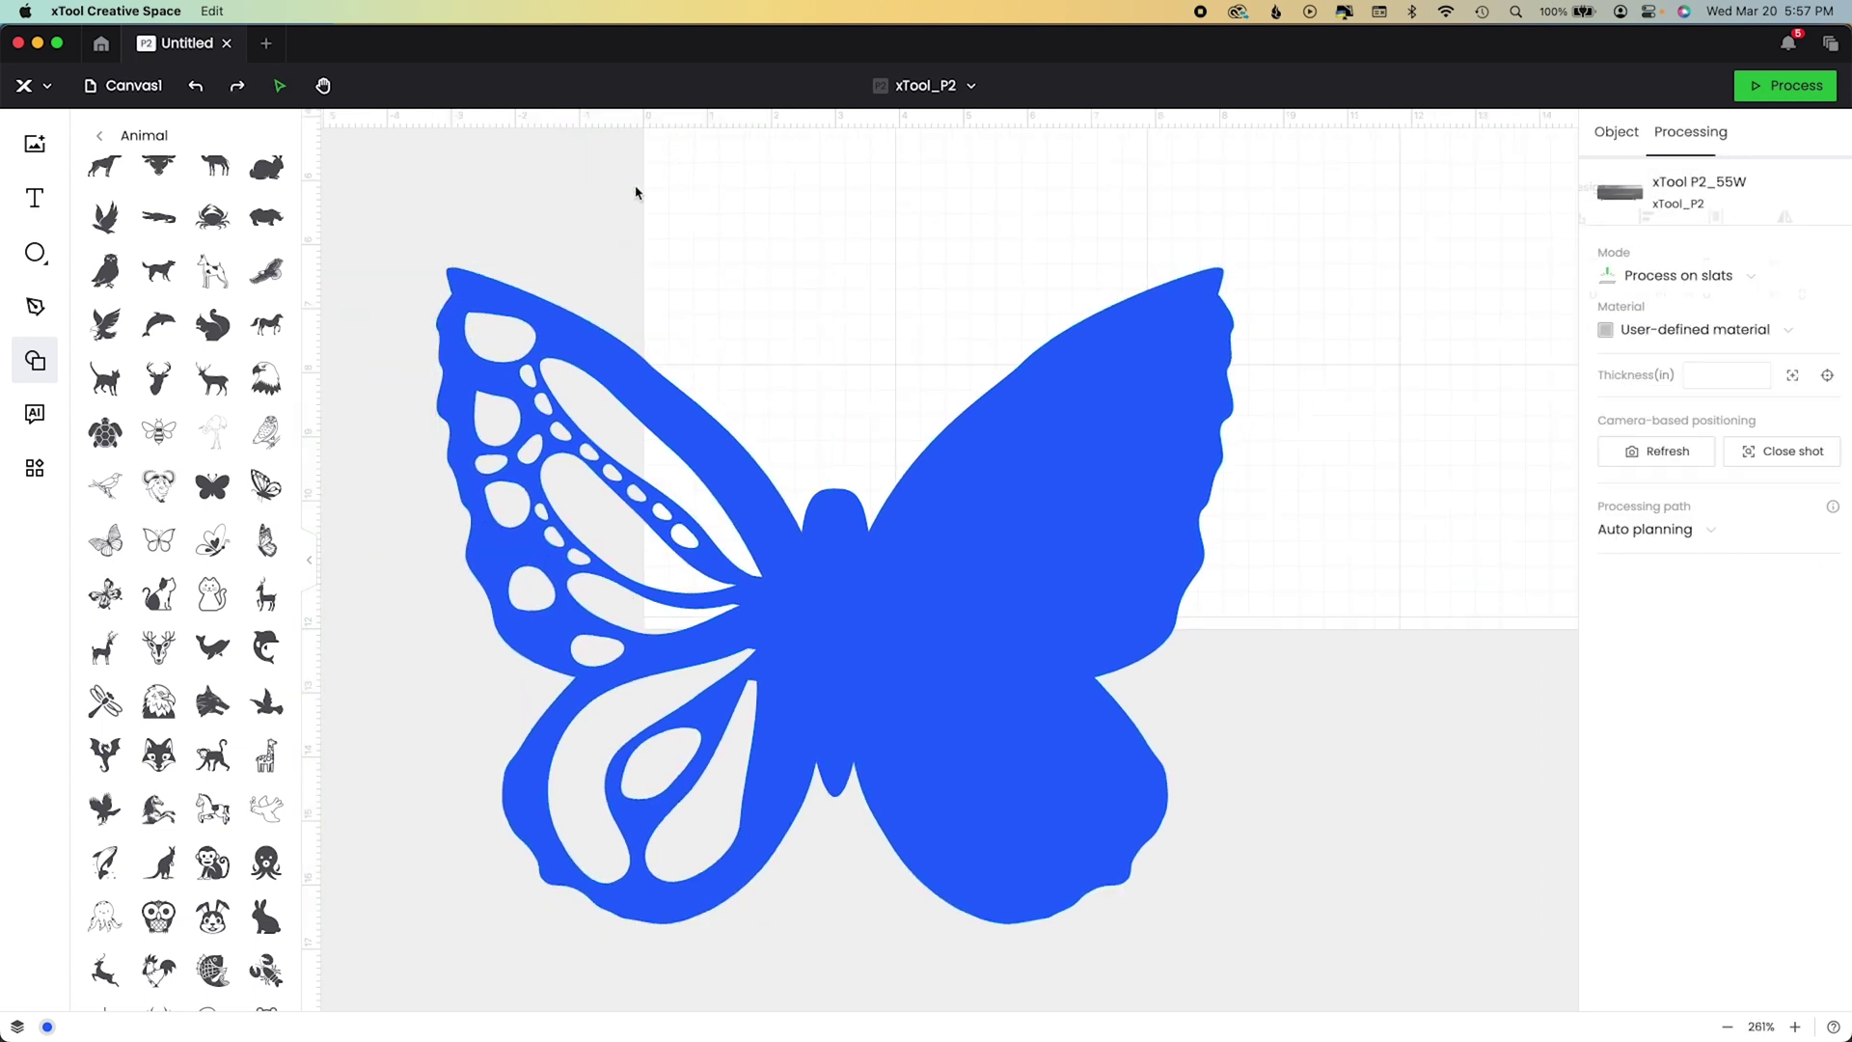
scroll(1348, 691, right, 3)
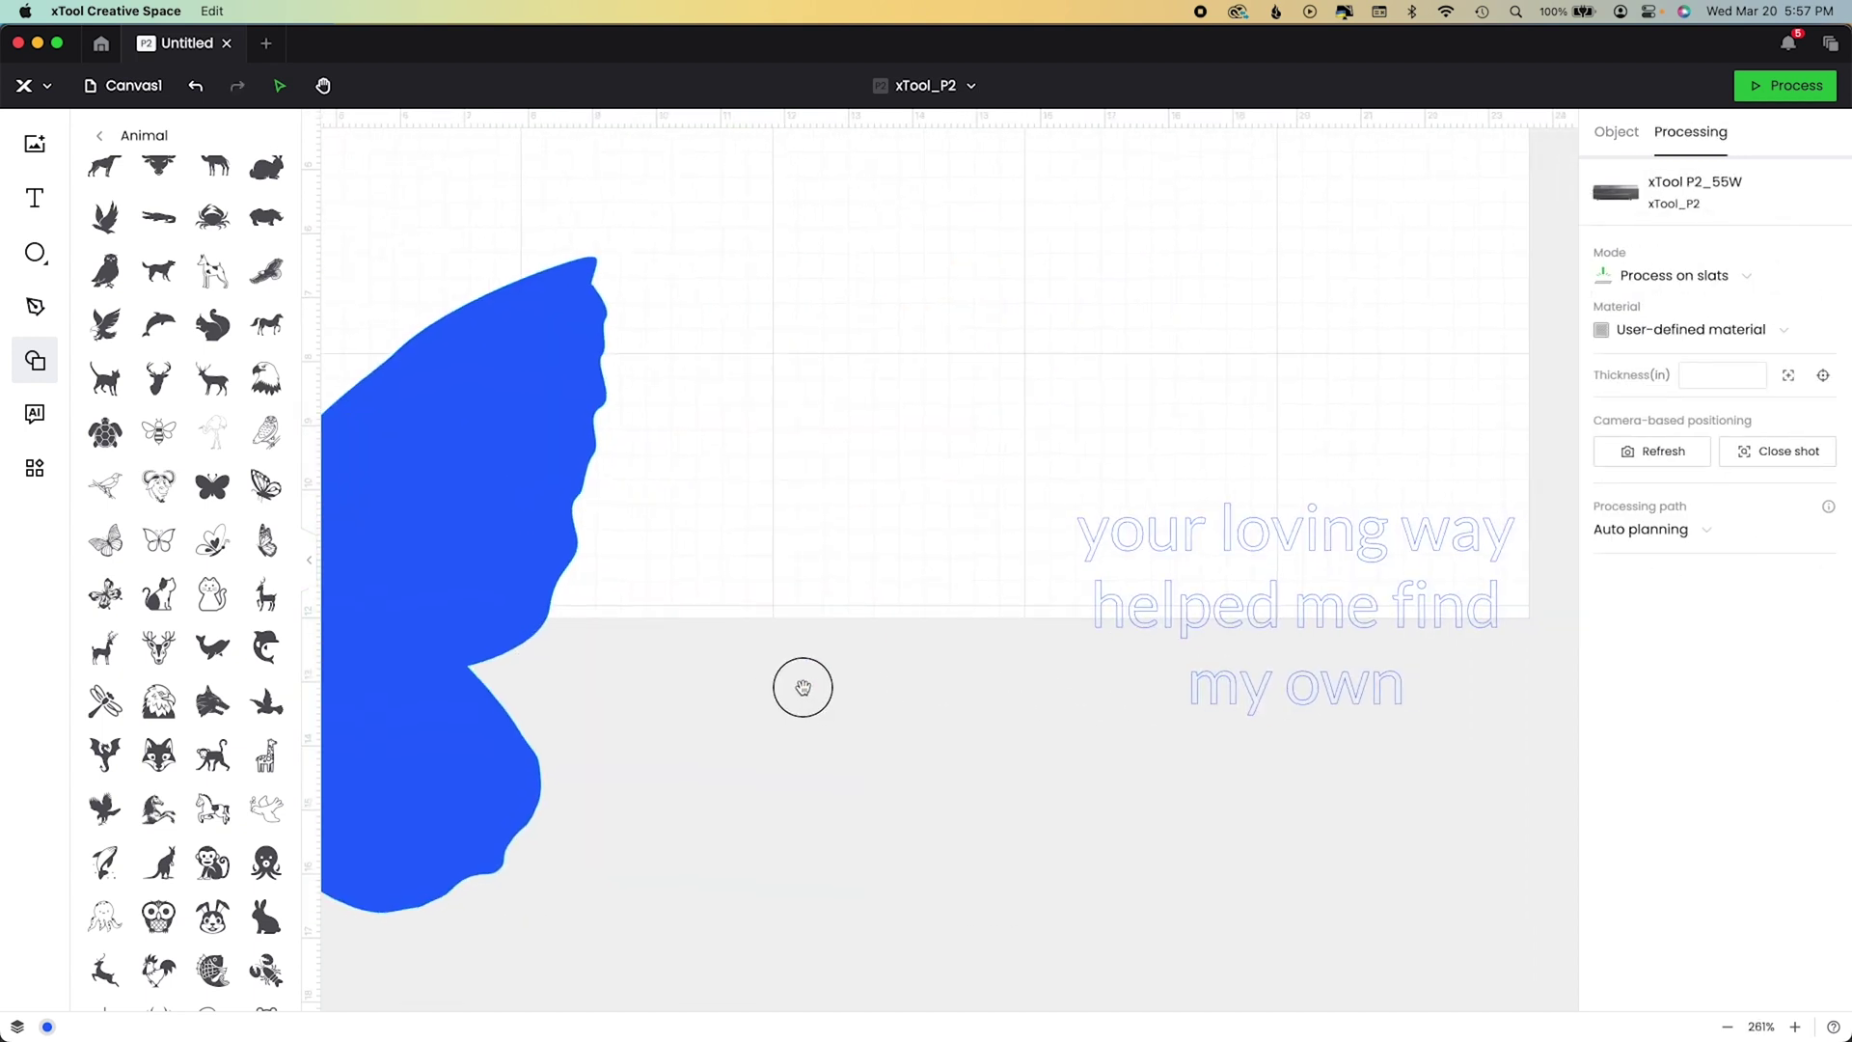
drag(803, 687, 1116, 657)
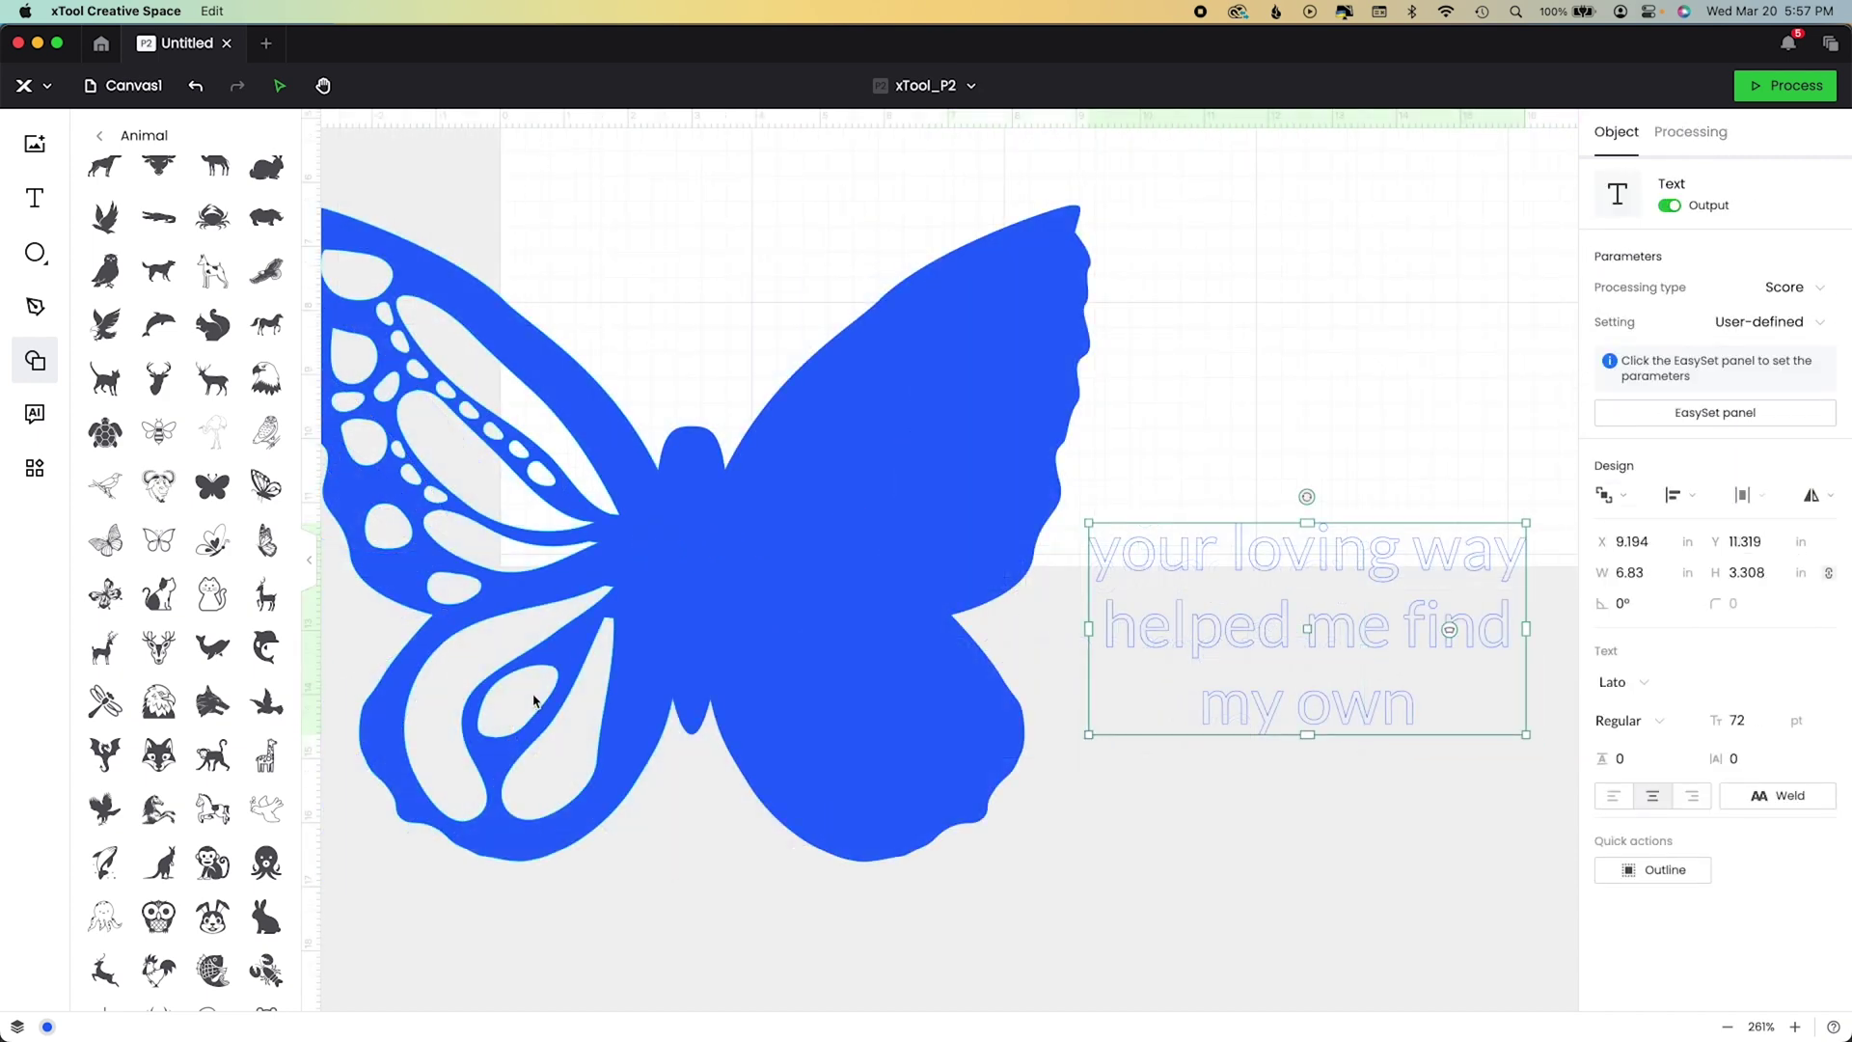
drag(533, 695, 598, 697)
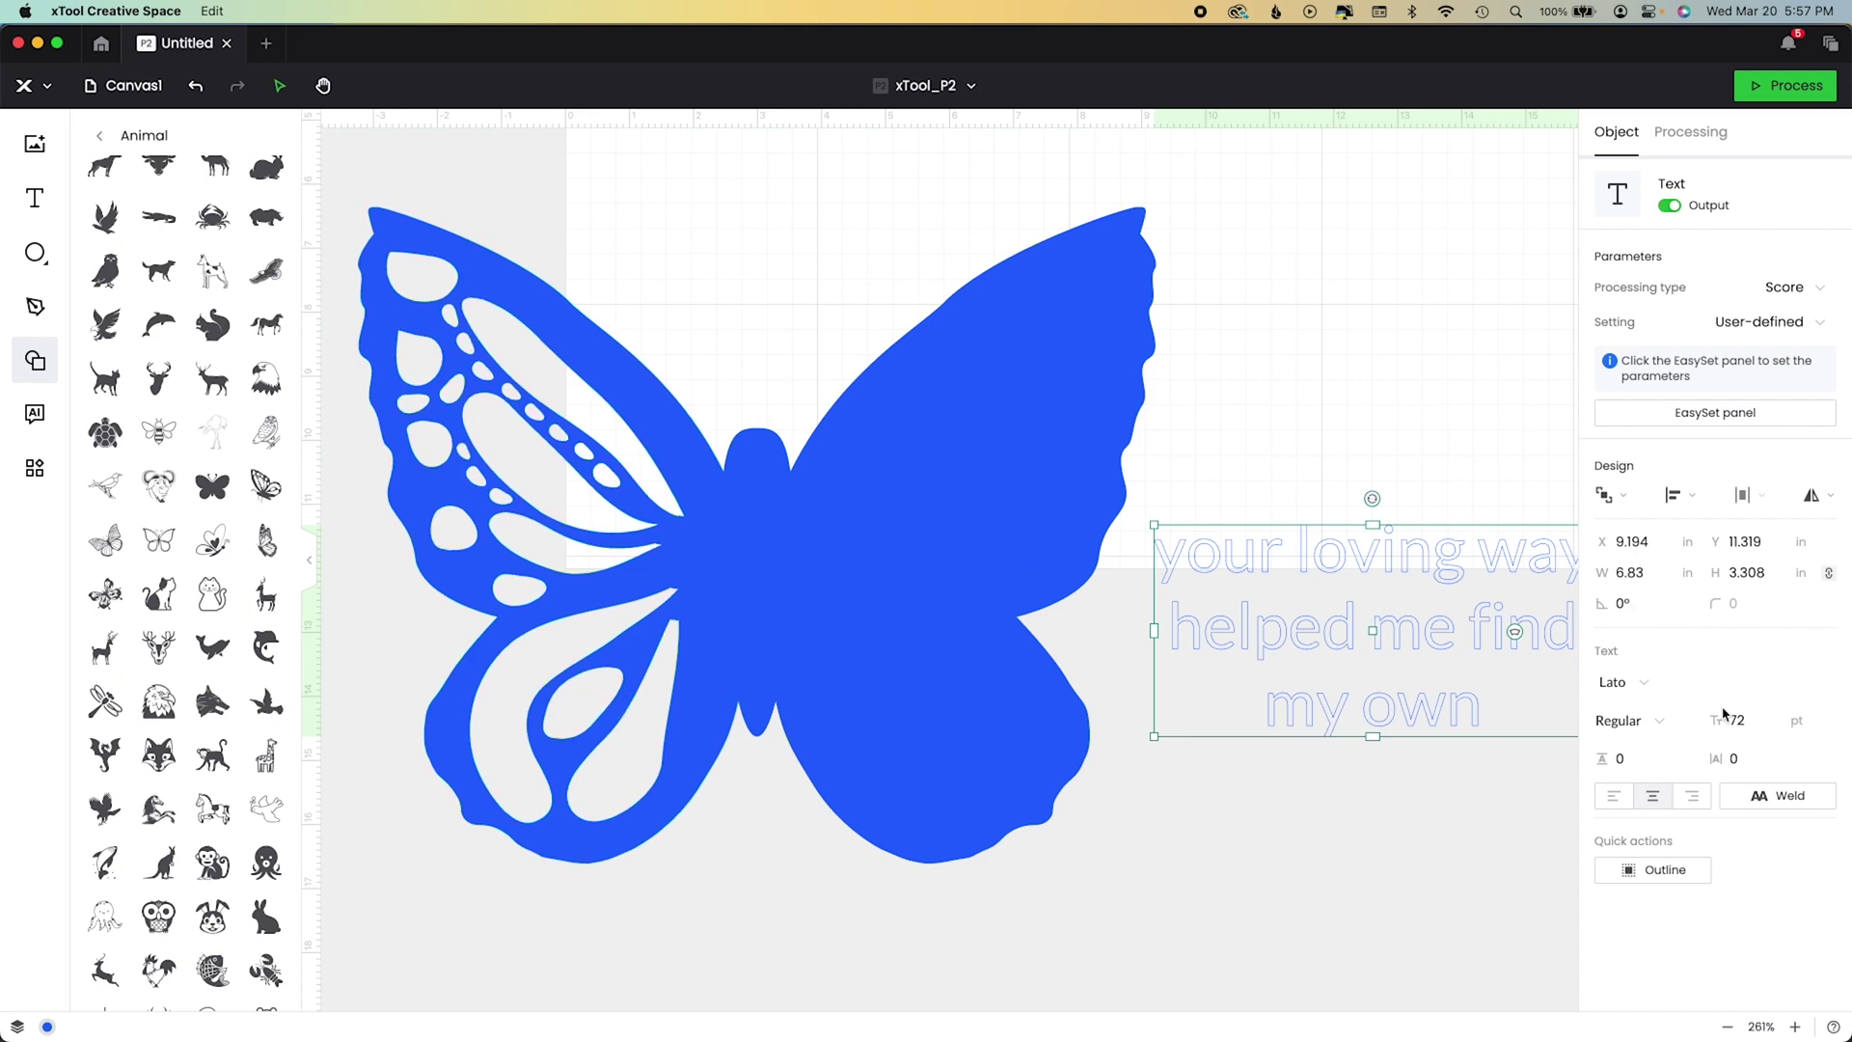
Open the patterned left wing for node editing, delete the small teardrop inside its lower cutout, and finish node editing.
click(705, 785)
click(1800, 657)
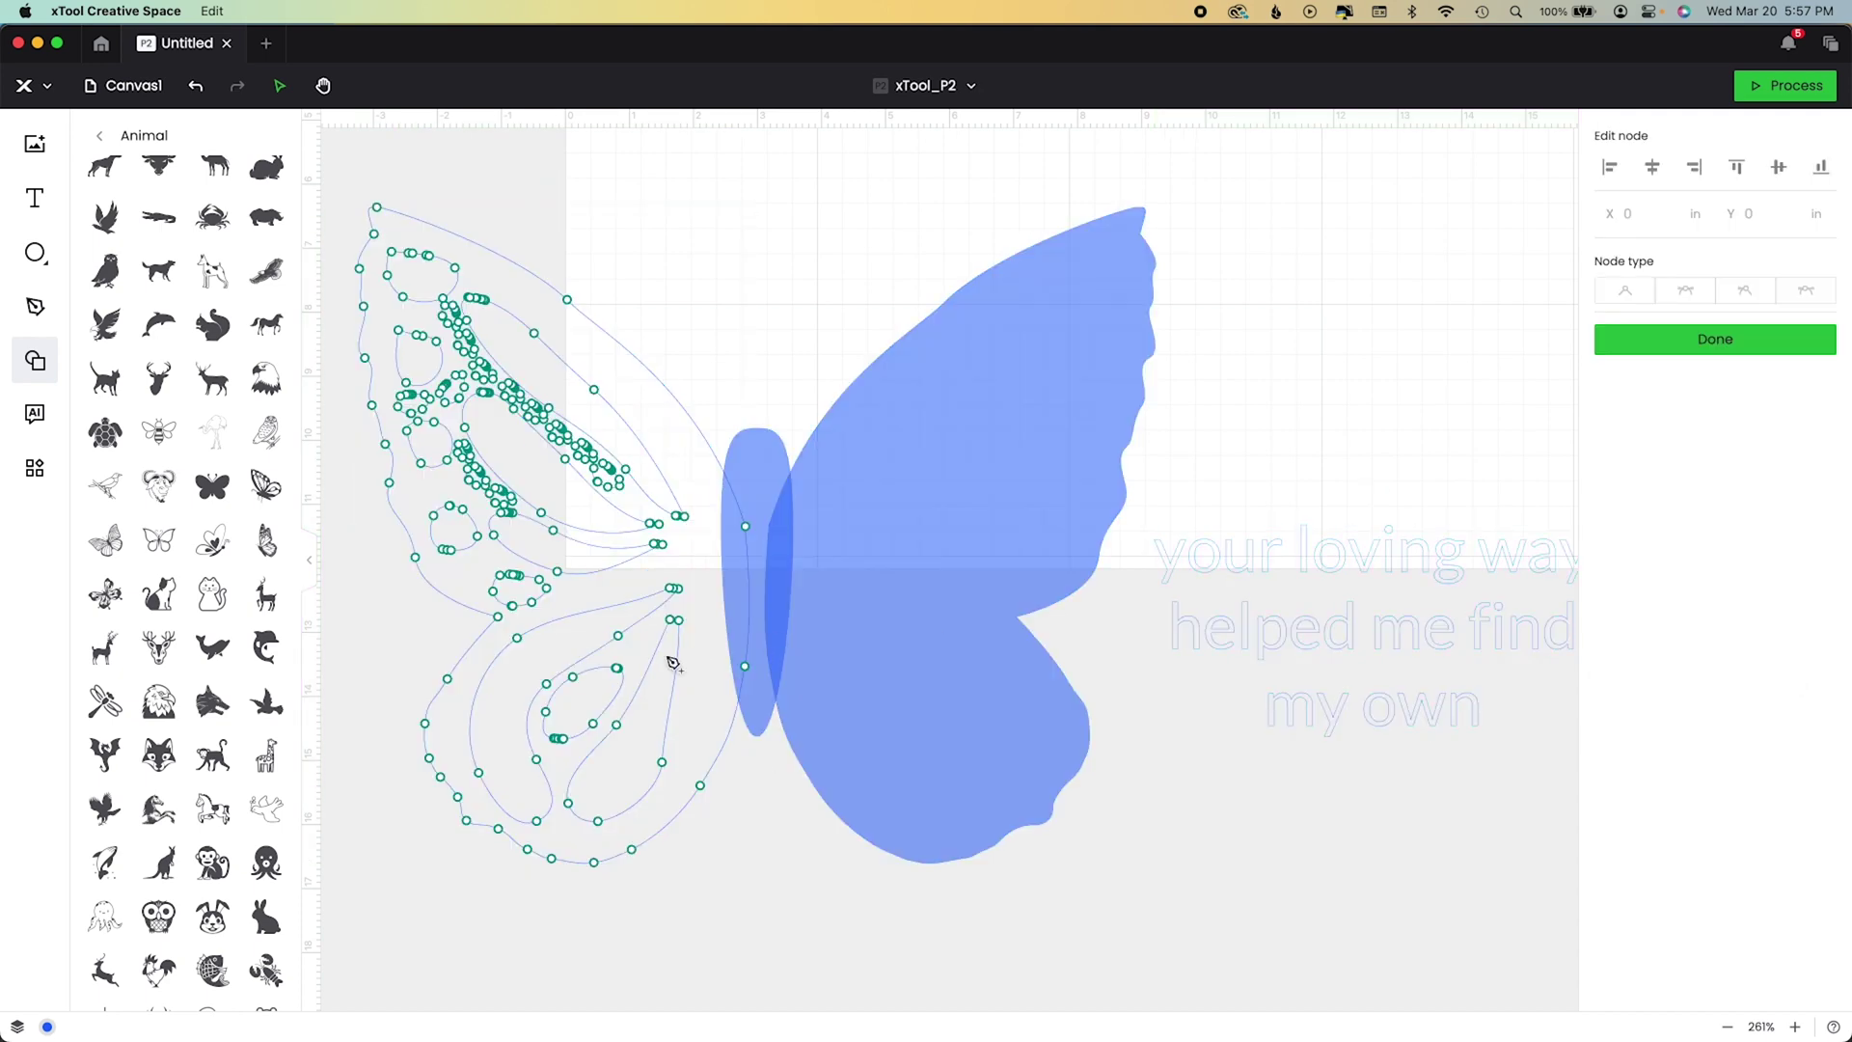
mouse_move(603, 692)
mouse_down()
mouse_move(571, 722)
mouse_move(585, 707)
mouse_up()
key(Delete)
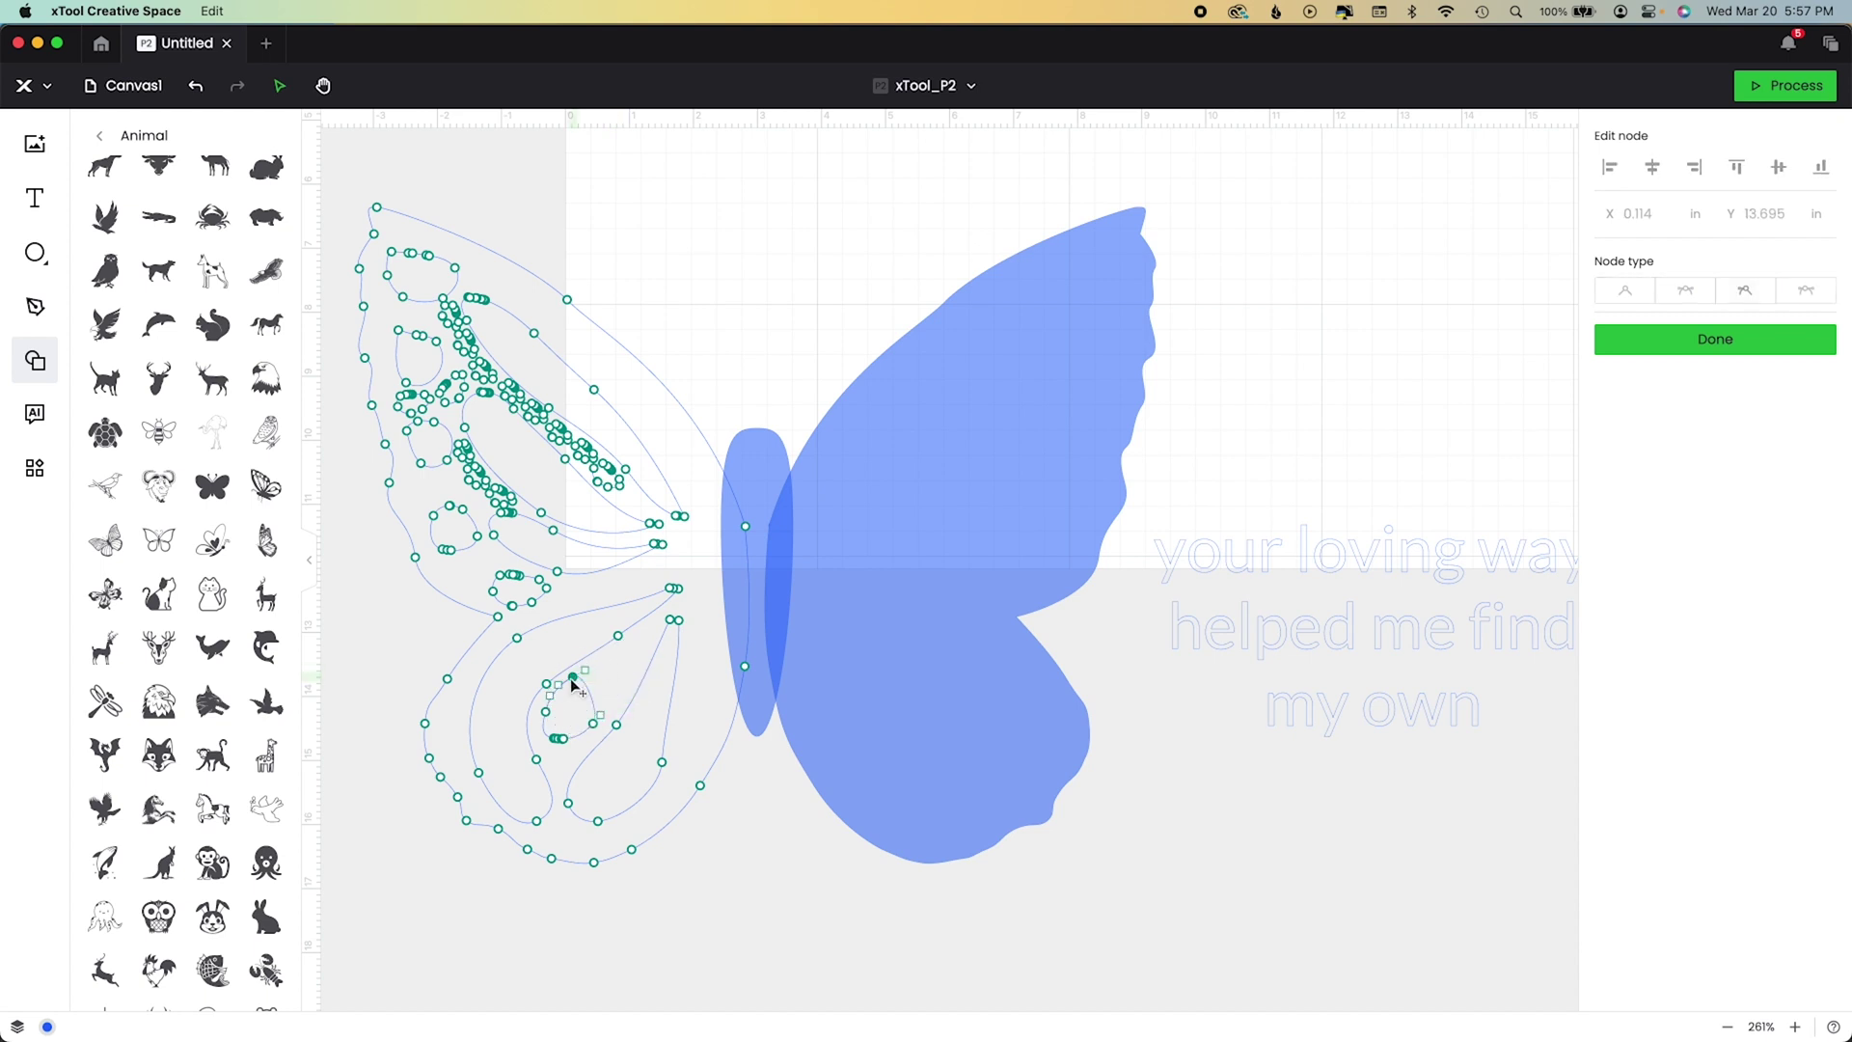
drag(580, 745, 541, 731)
key(Delete)
key(Delete)
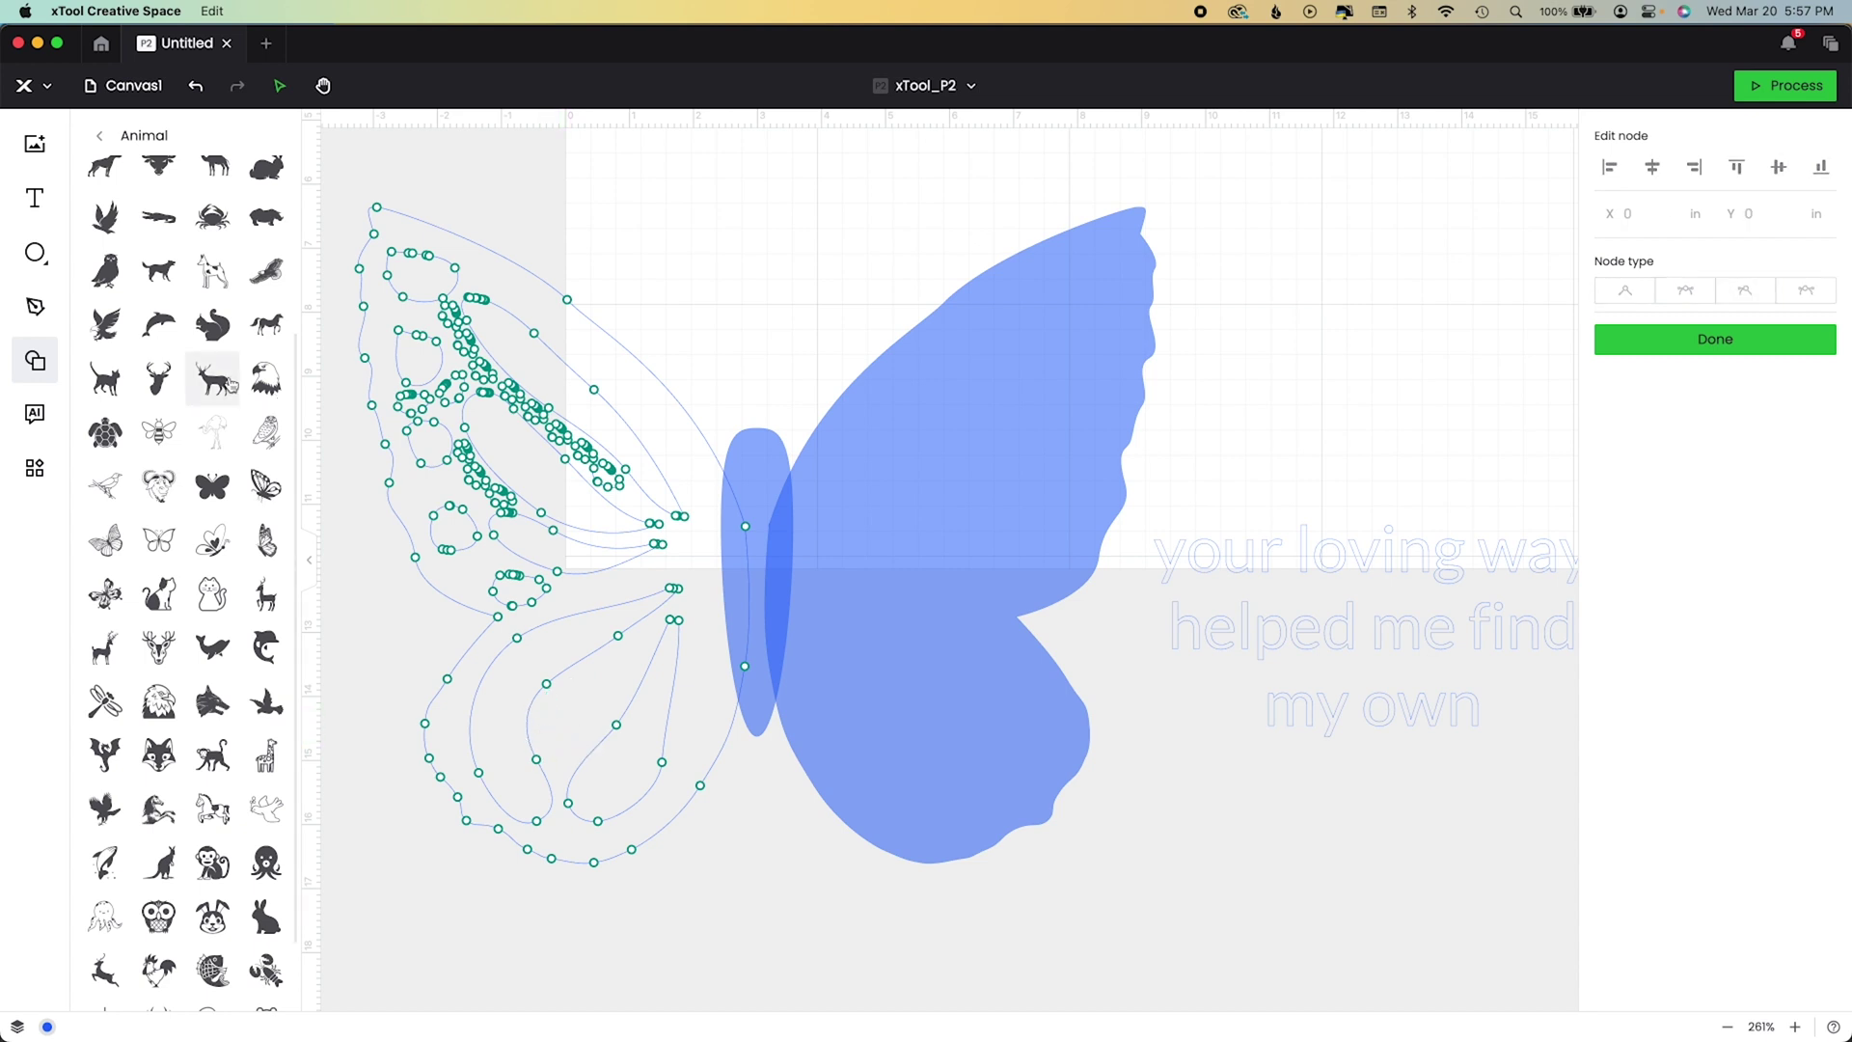
click(318, 571)
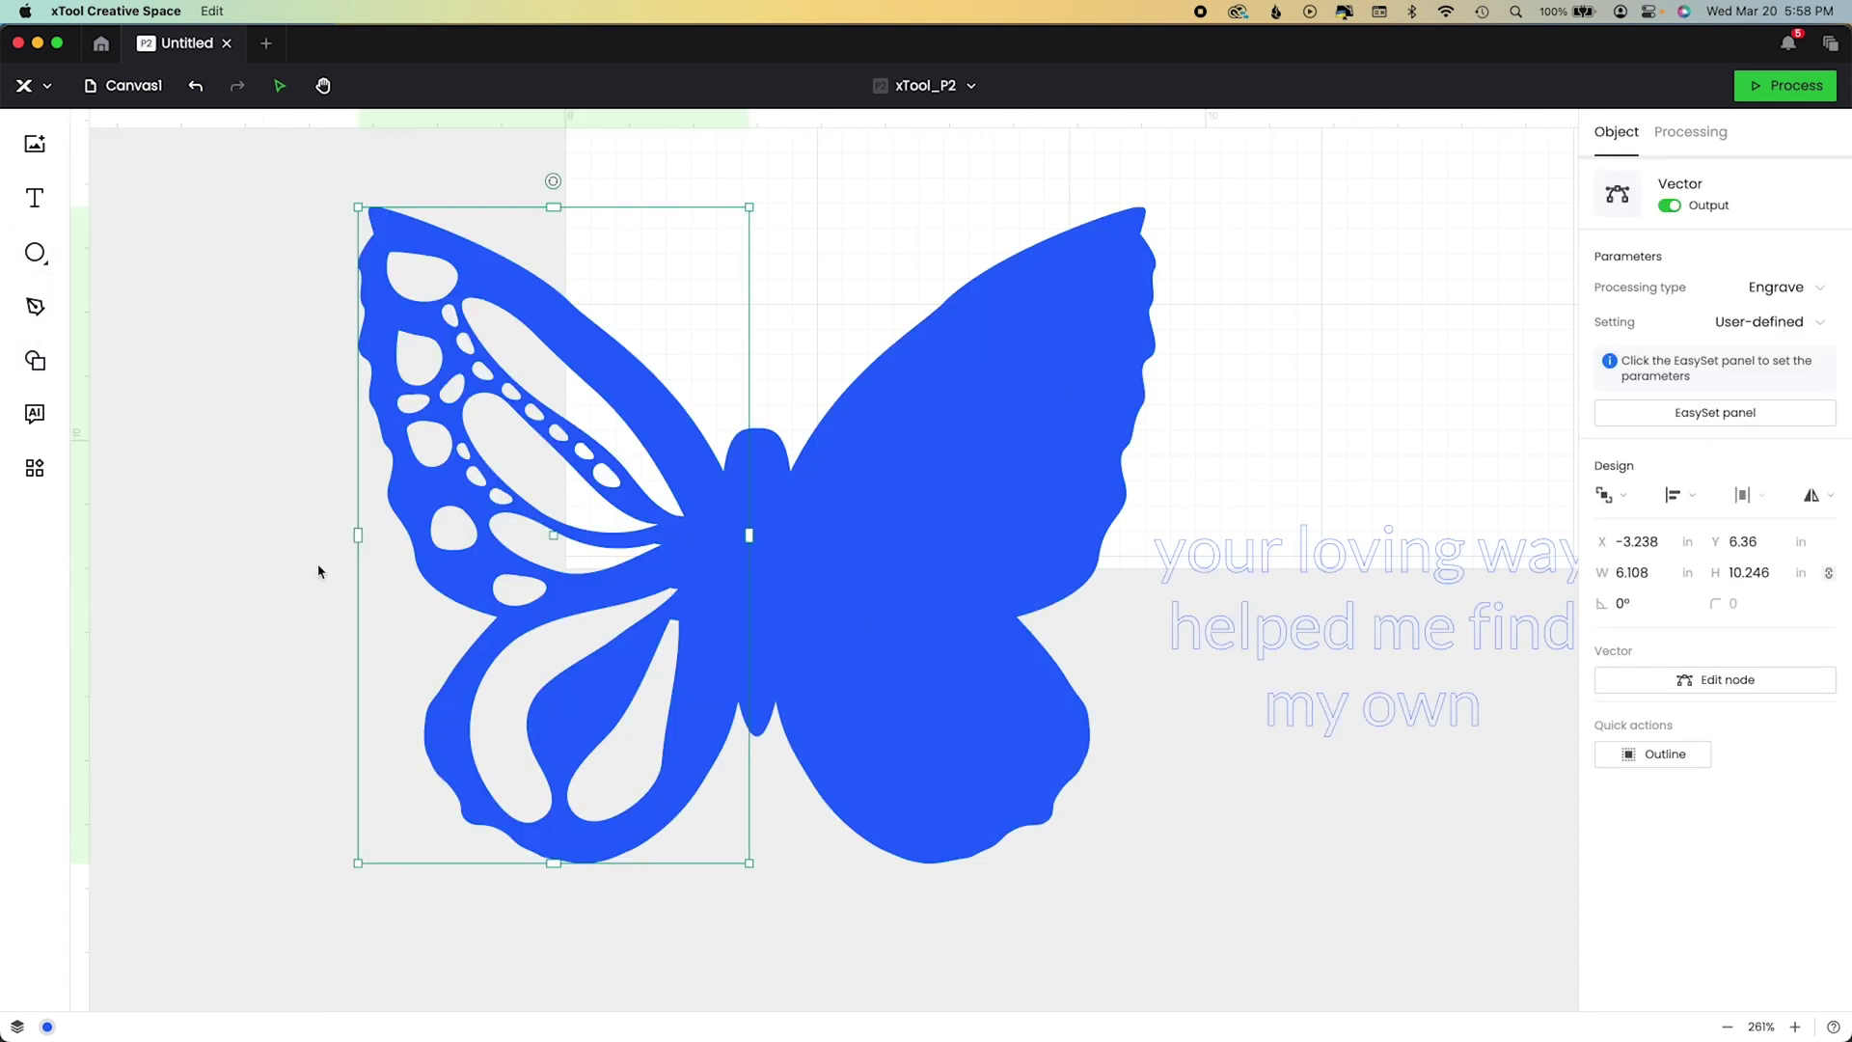
Add a heart from the basic shapes and shrink it to about 0.82 by 0.72 in.
click(35, 360)
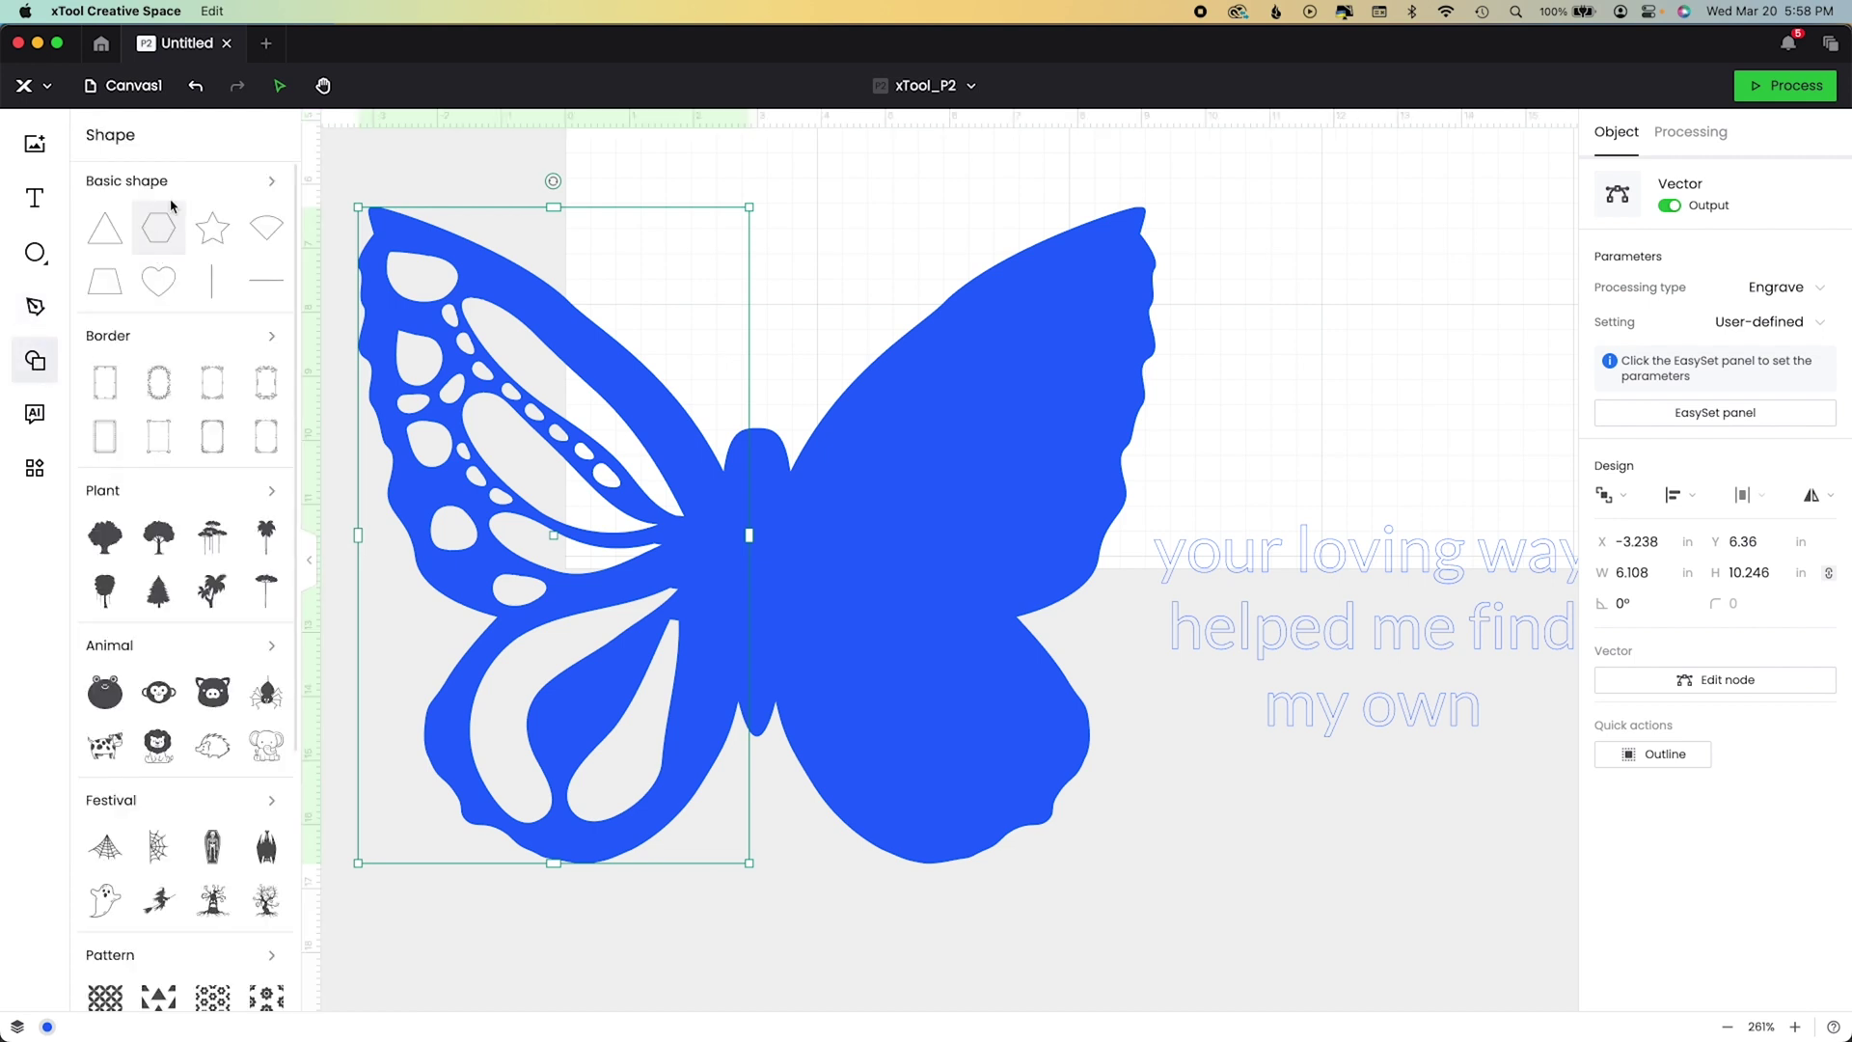
click(155, 270)
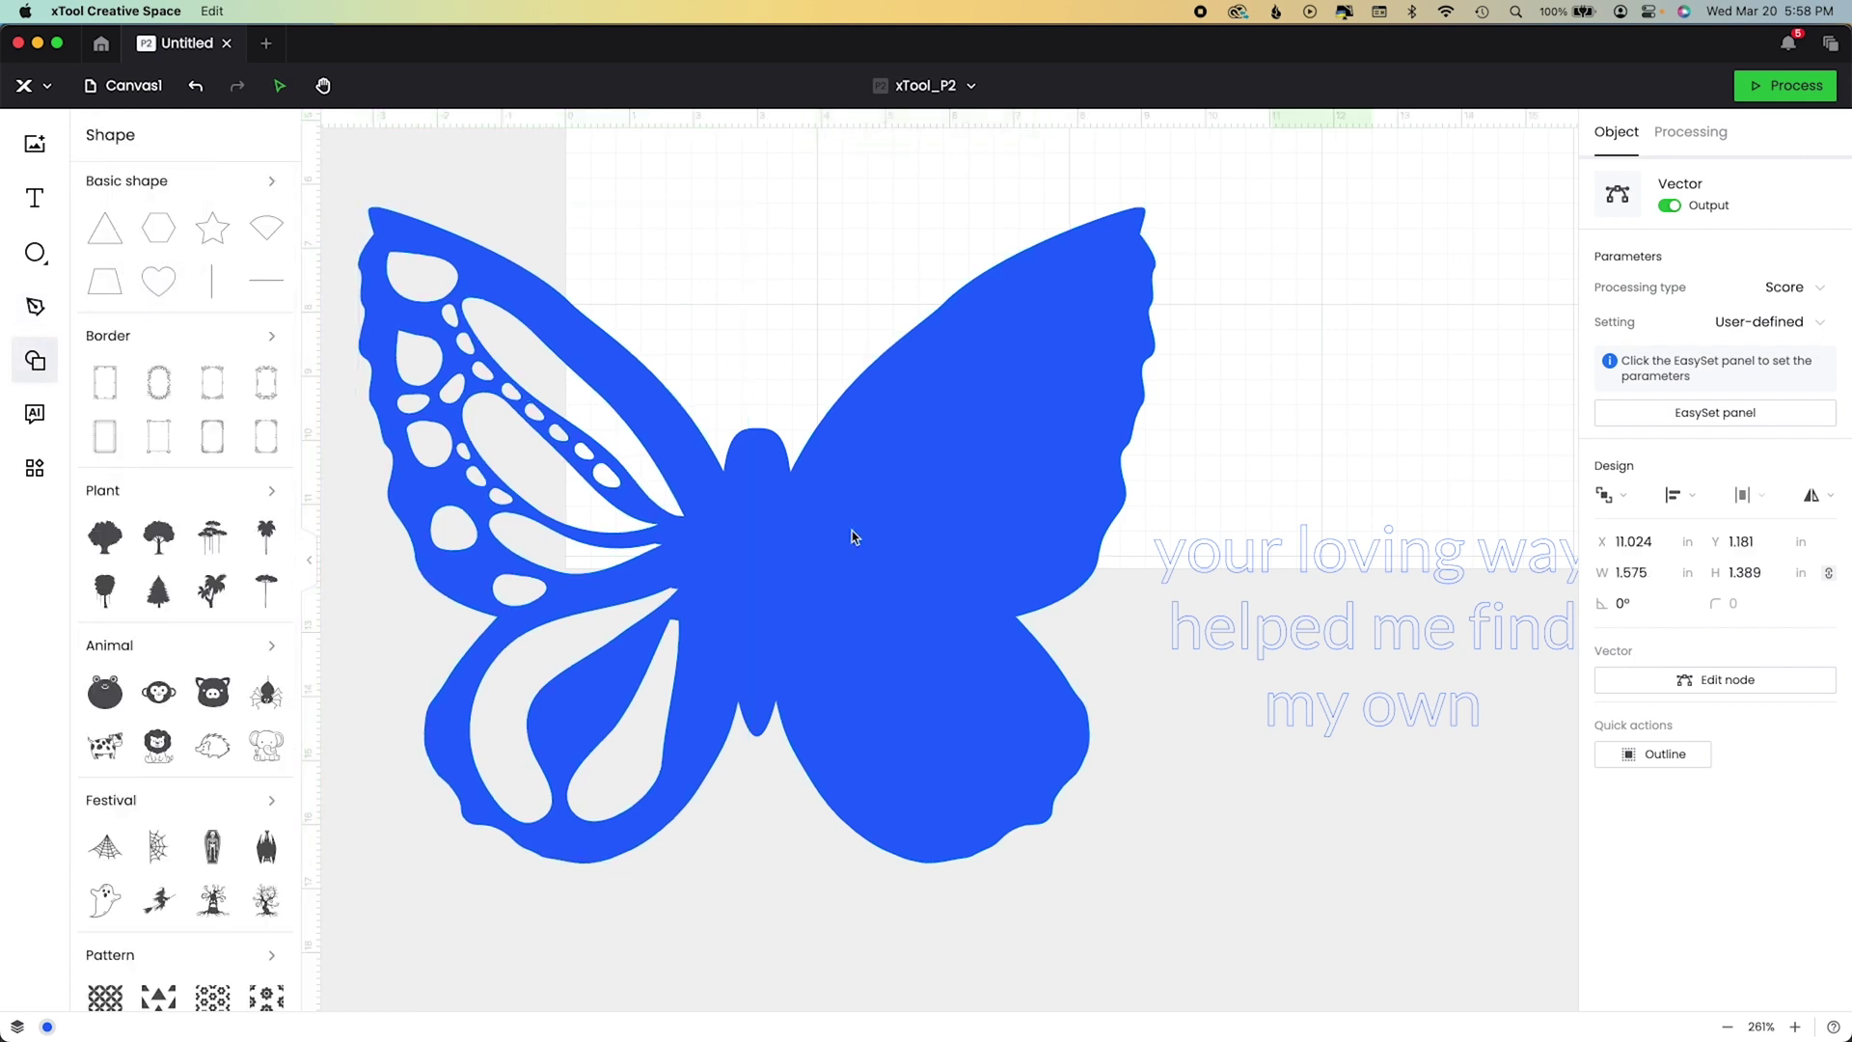
key(super+0)
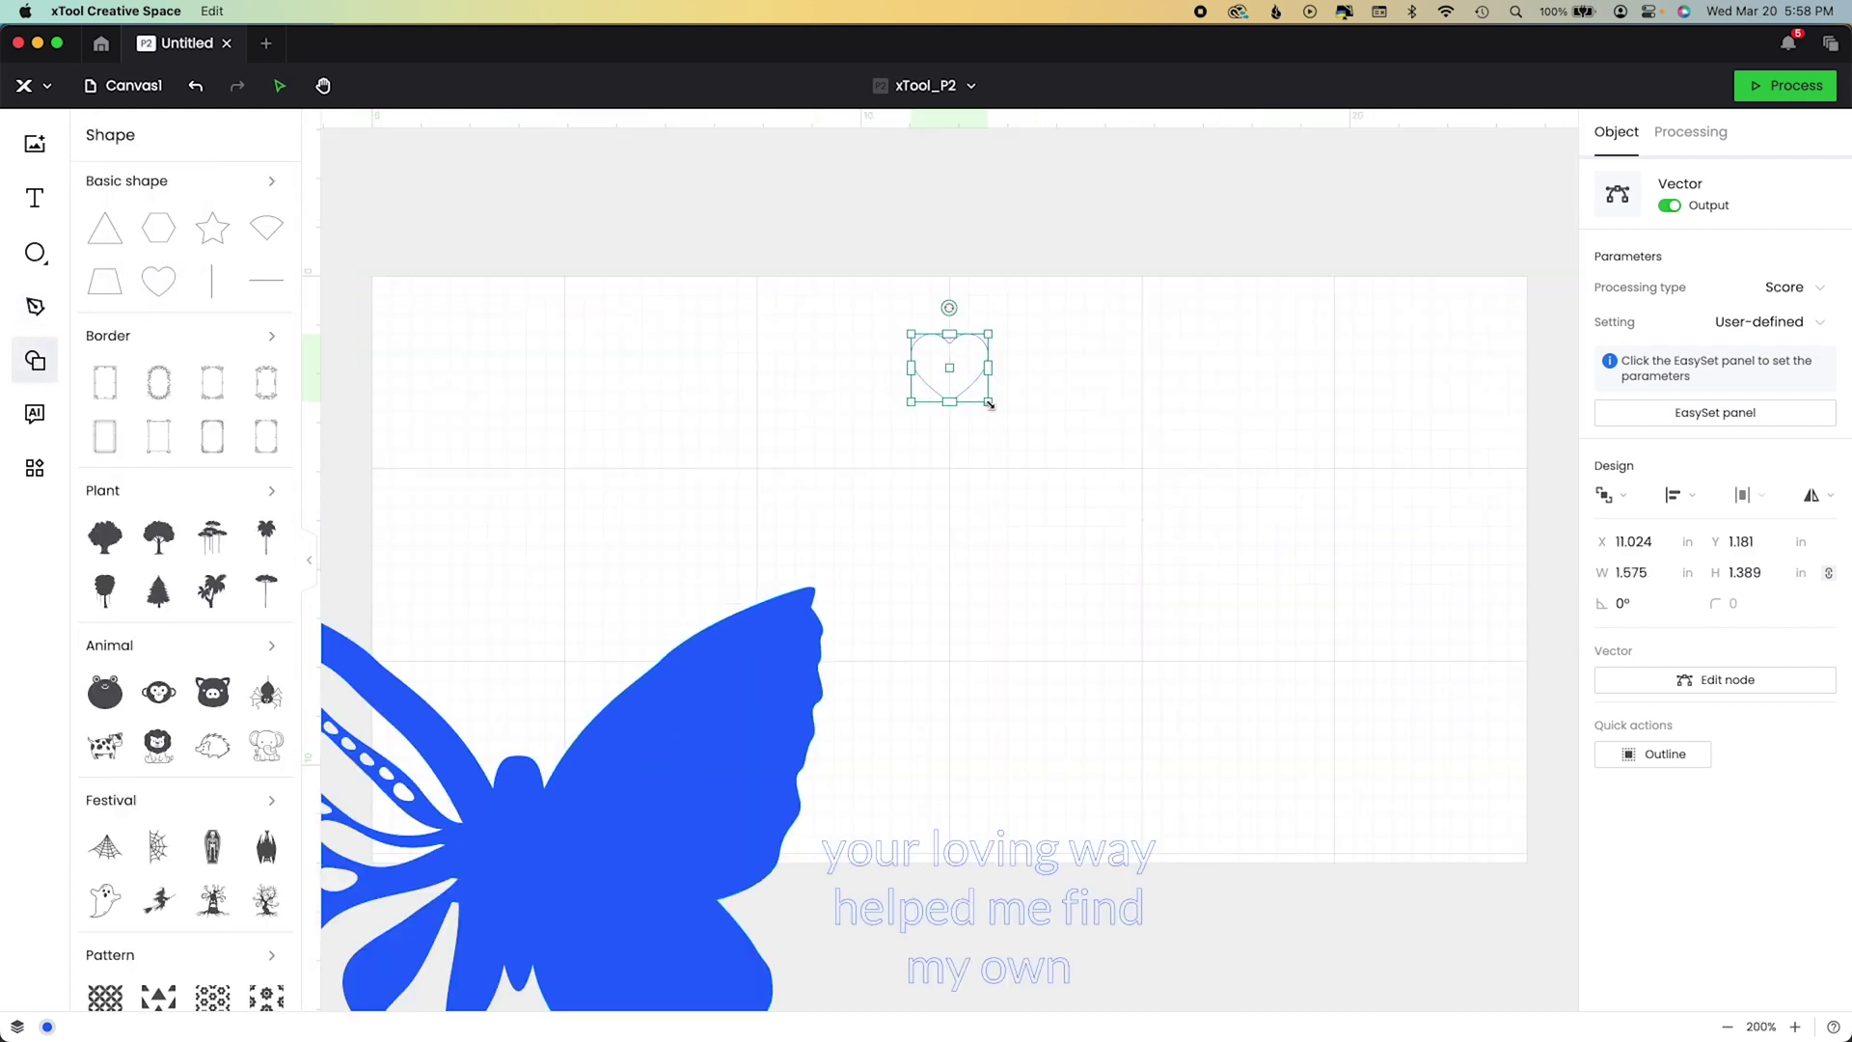
drag(990, 404, 948, 370)
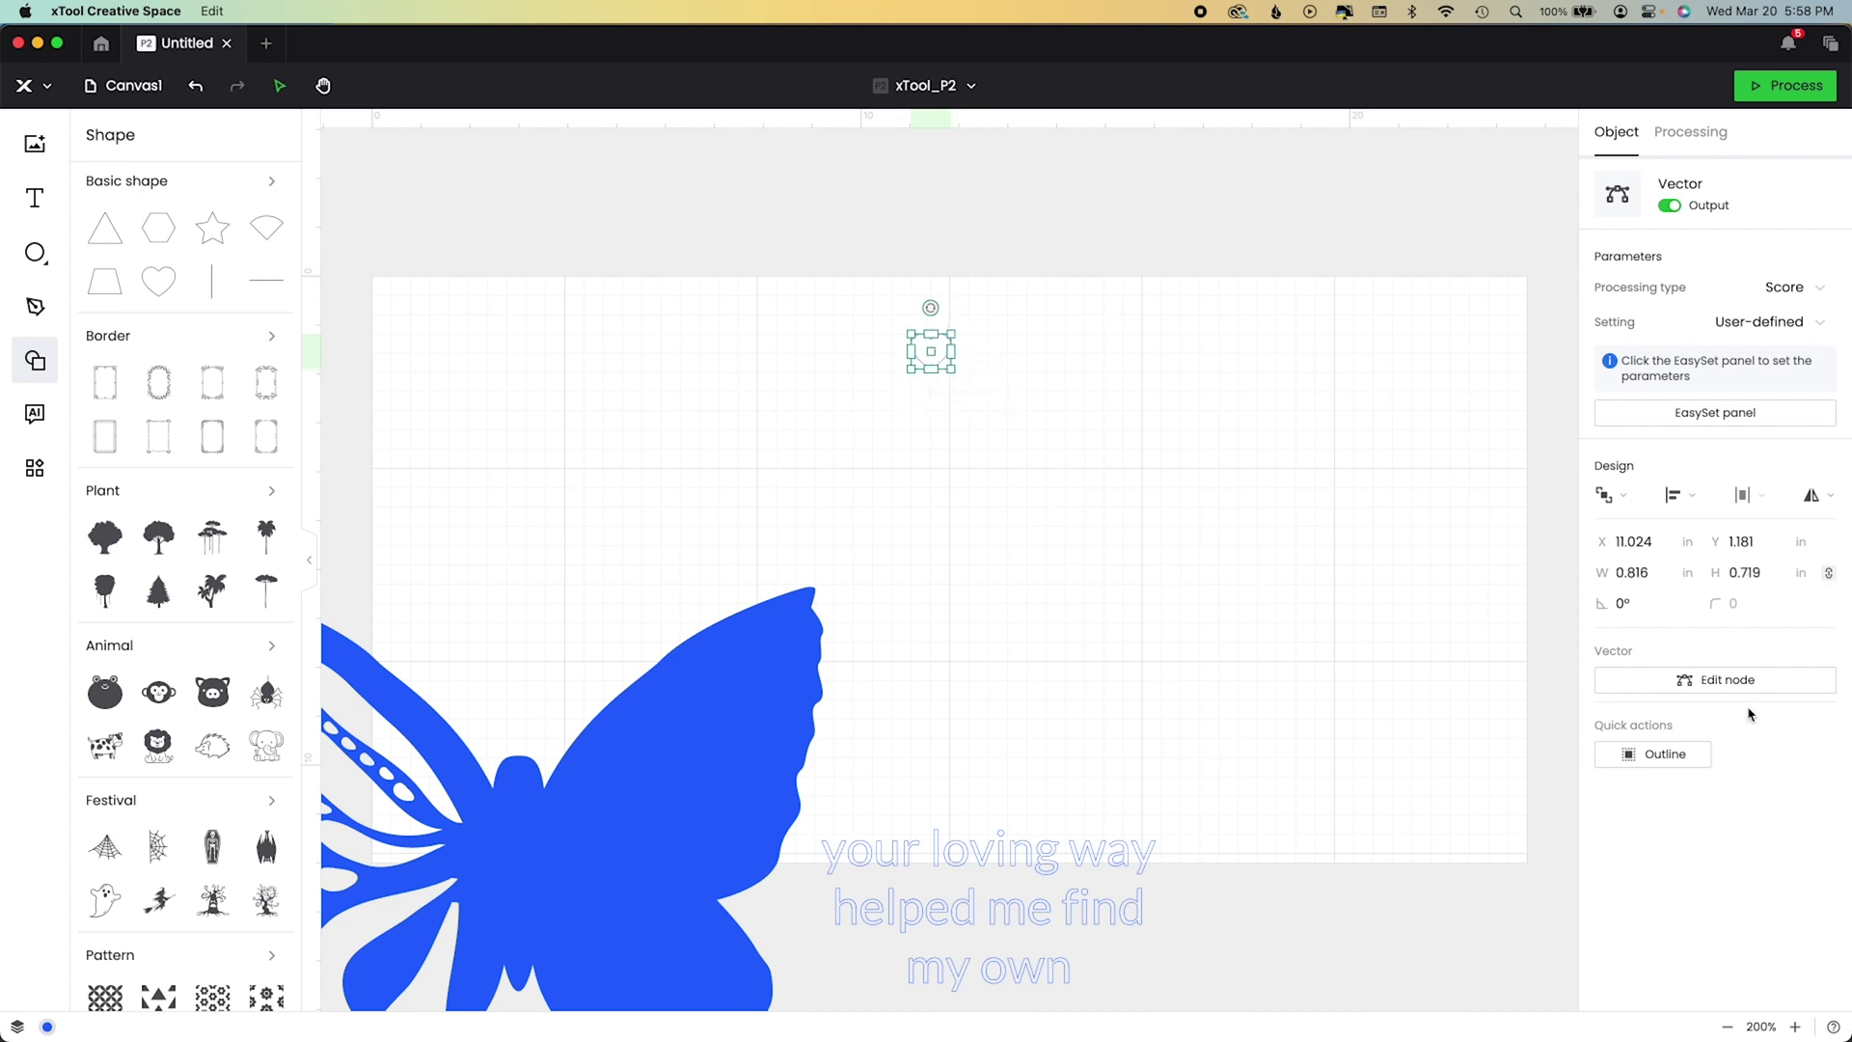
Edit the nodes at the heart's top notch, finish node editing, and place the heart between the wings at about X 2.12, Y 6.84 in.
click(1727, 681)
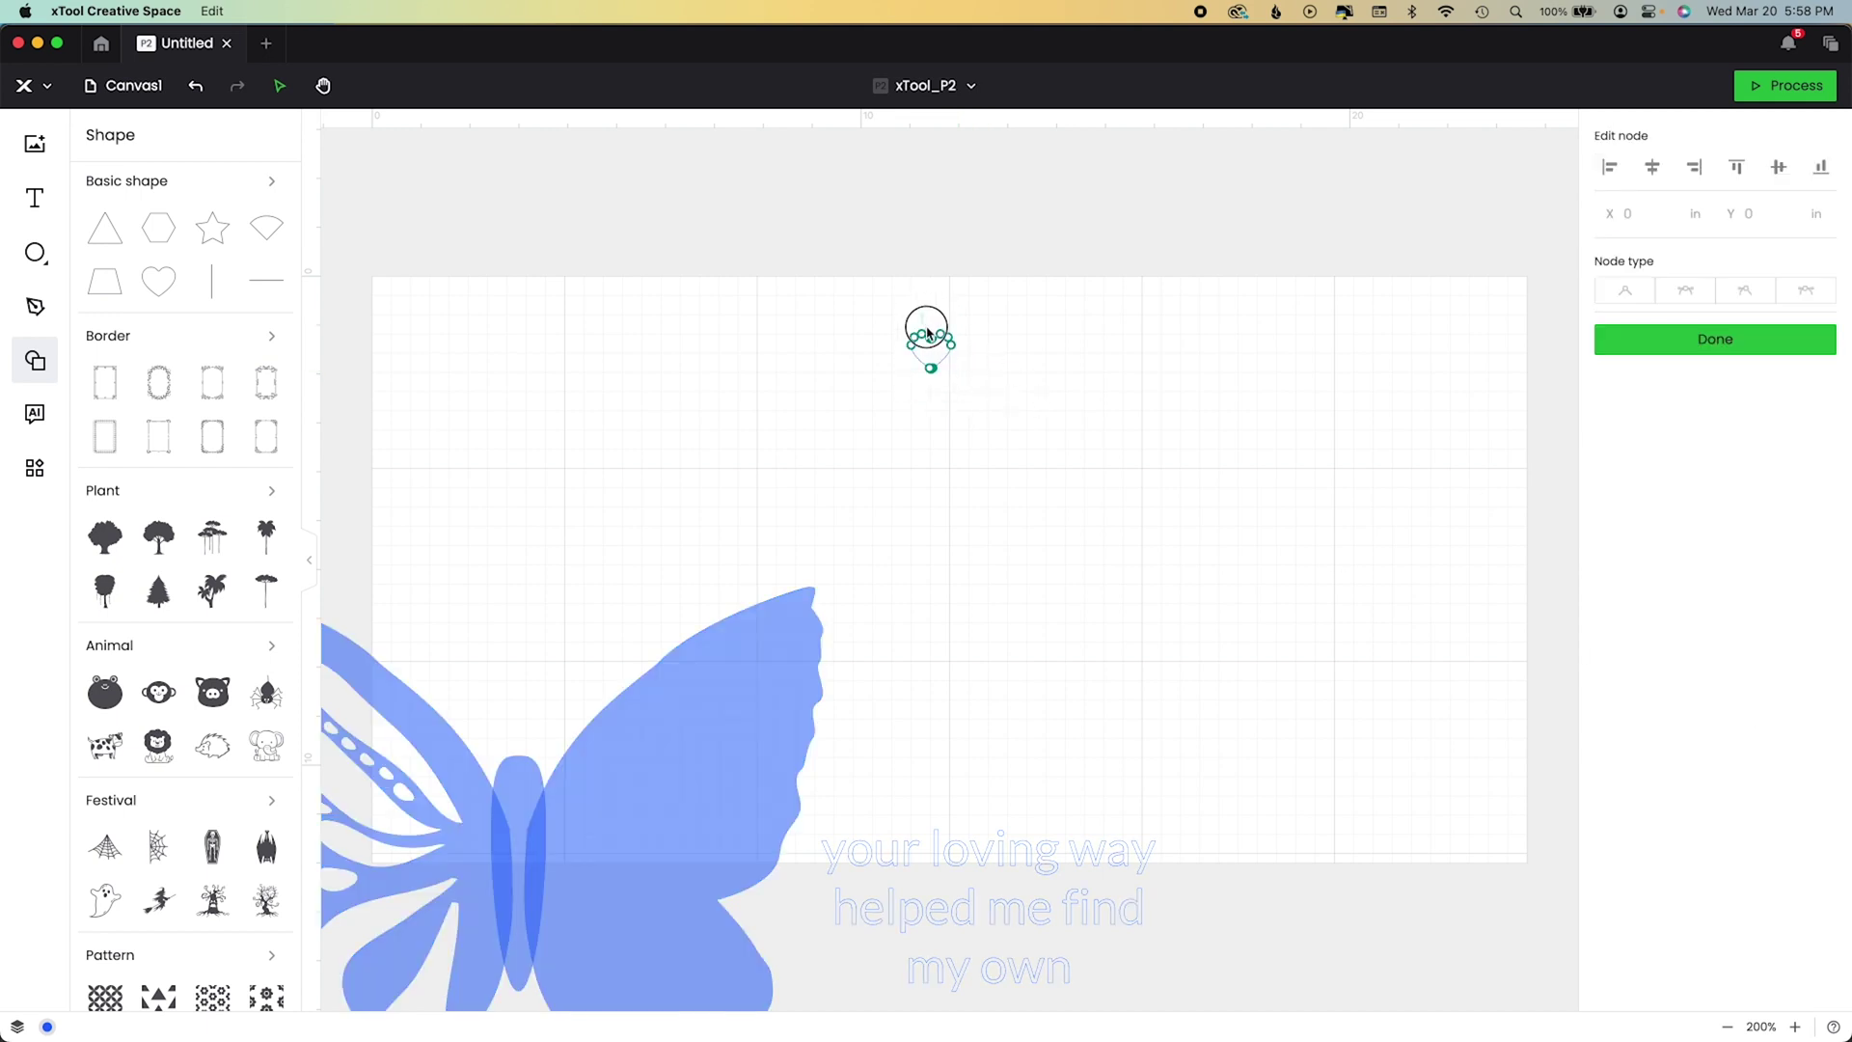
scroll(930, 331, down, 6)
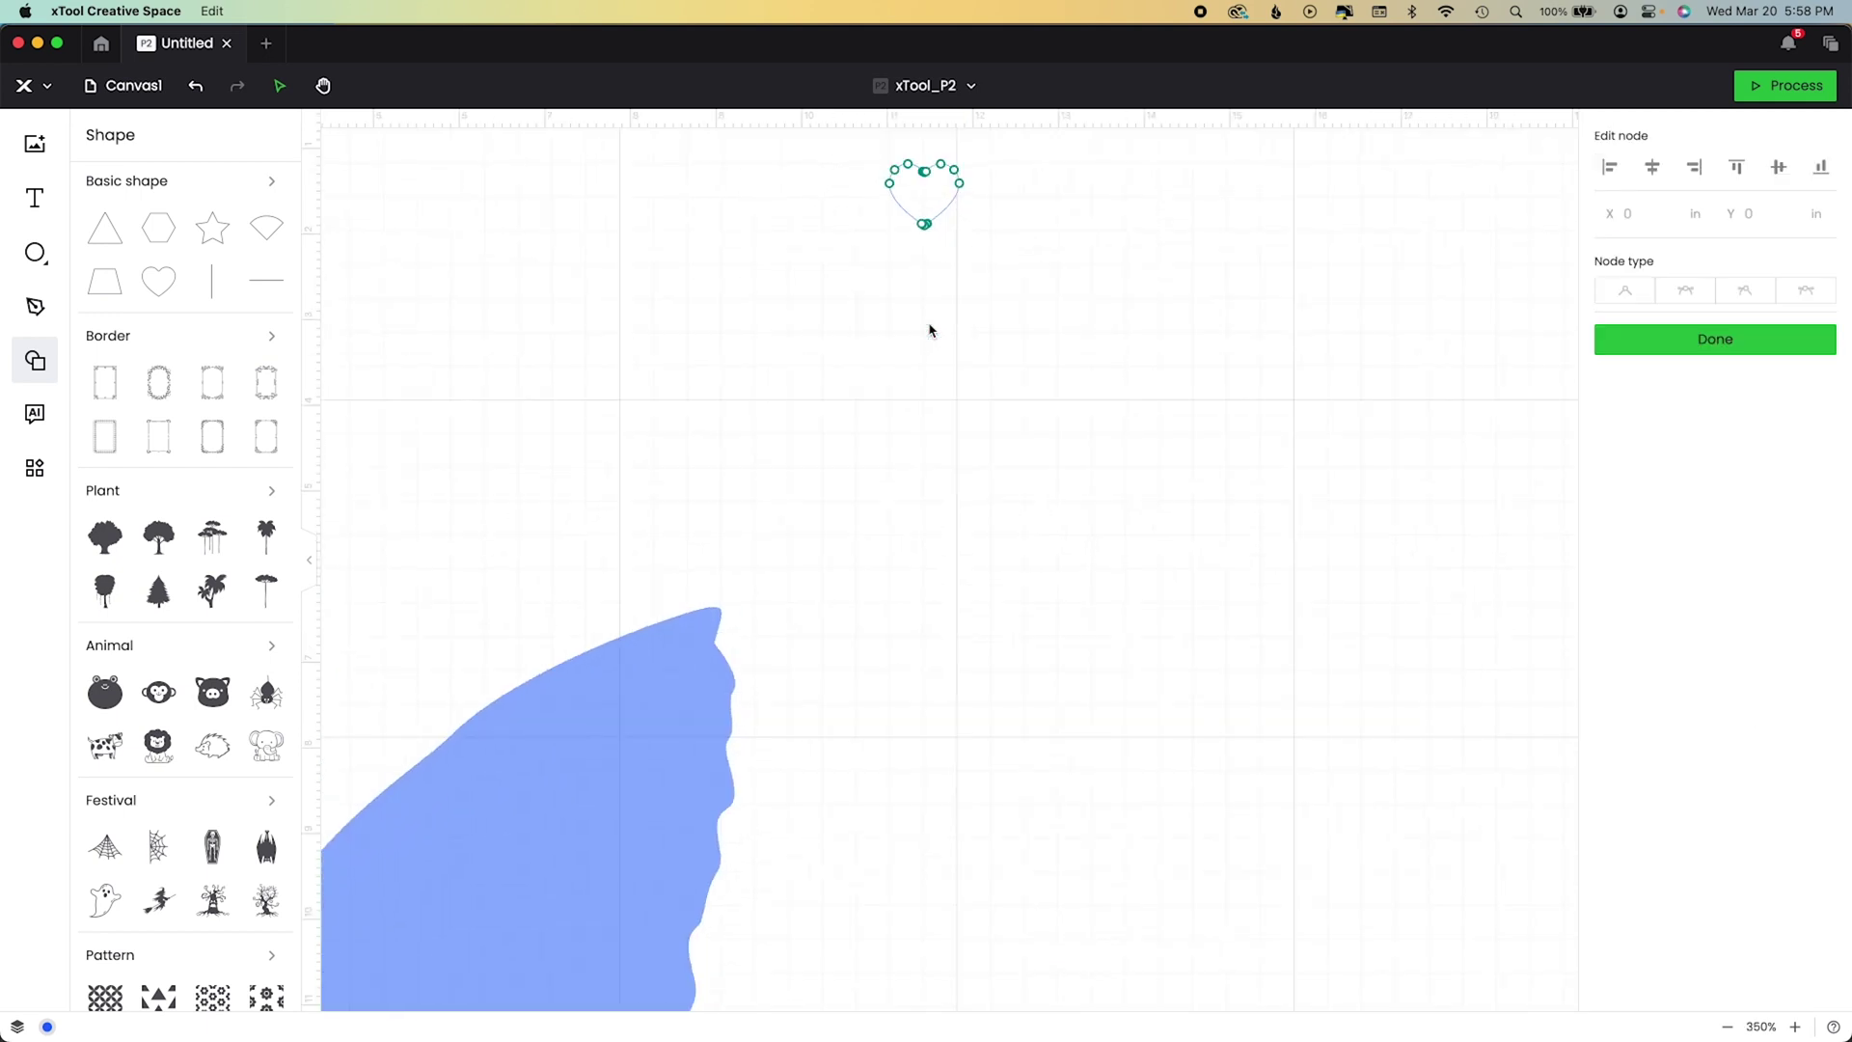
drag(930, 331, 947, 622)
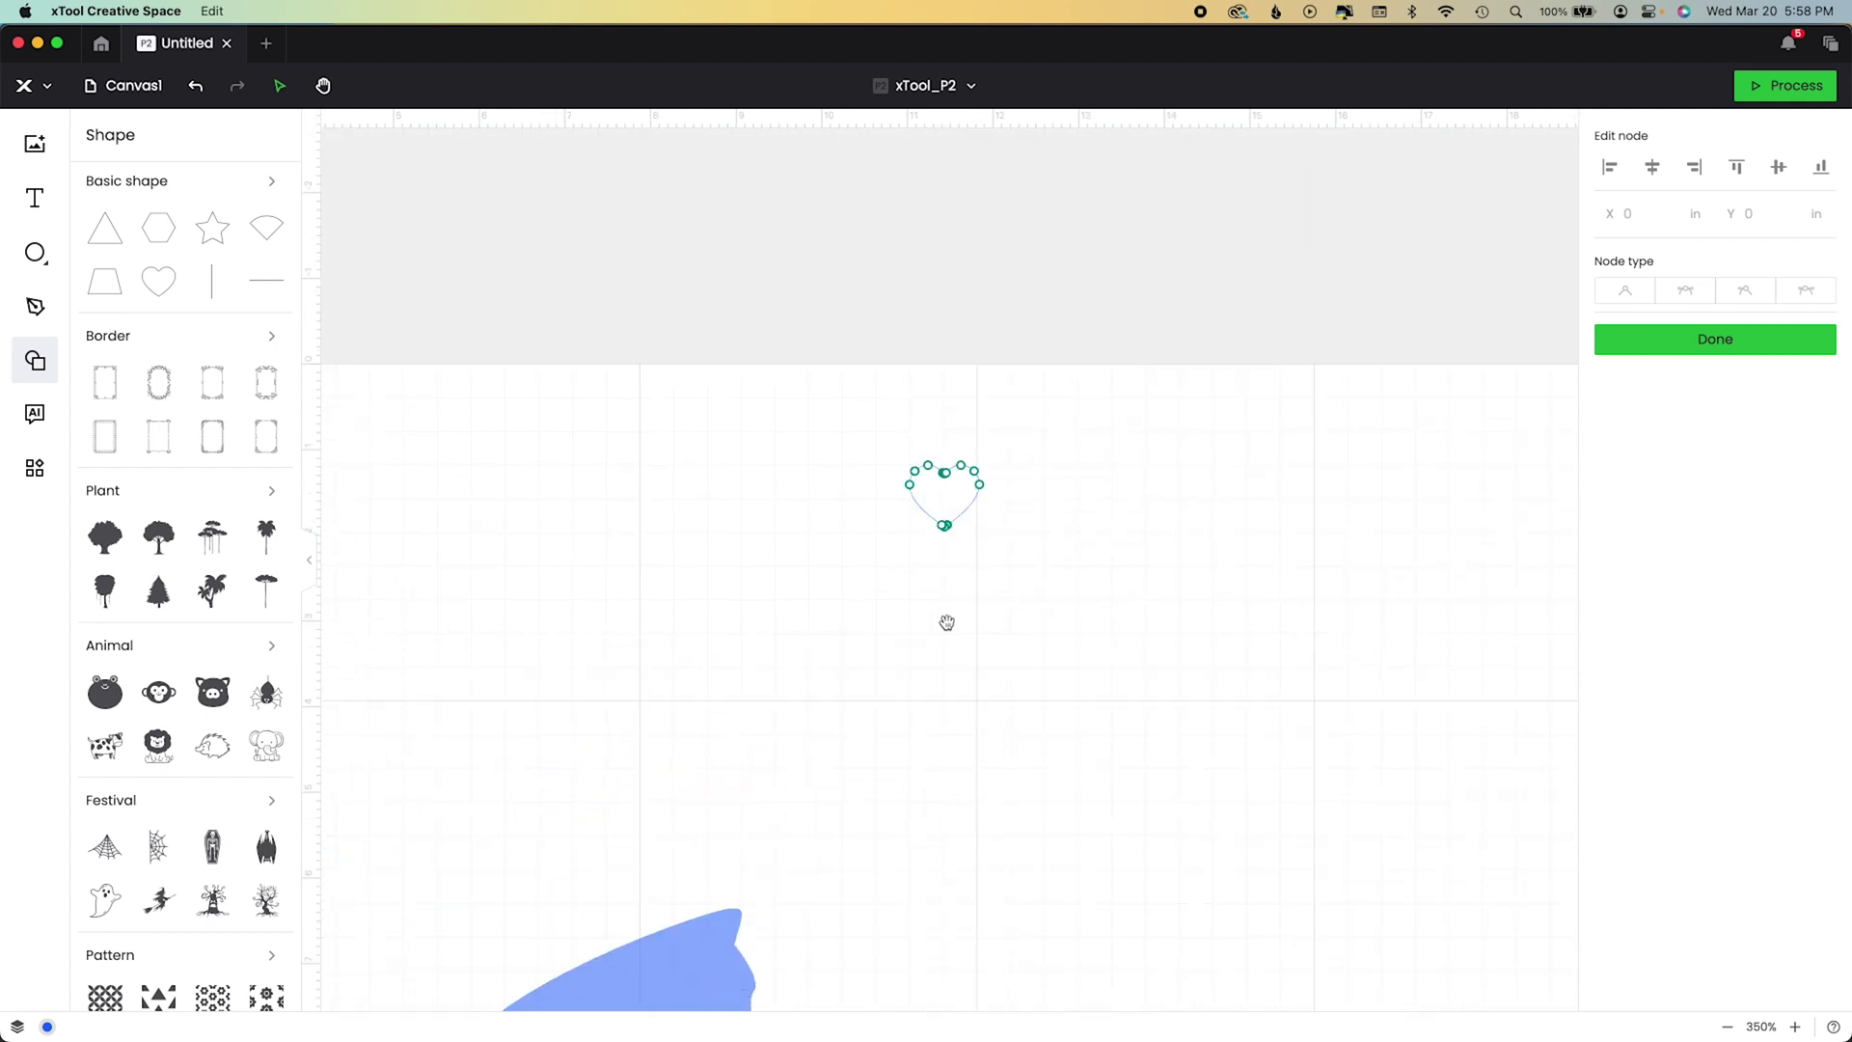
click(942, 471)
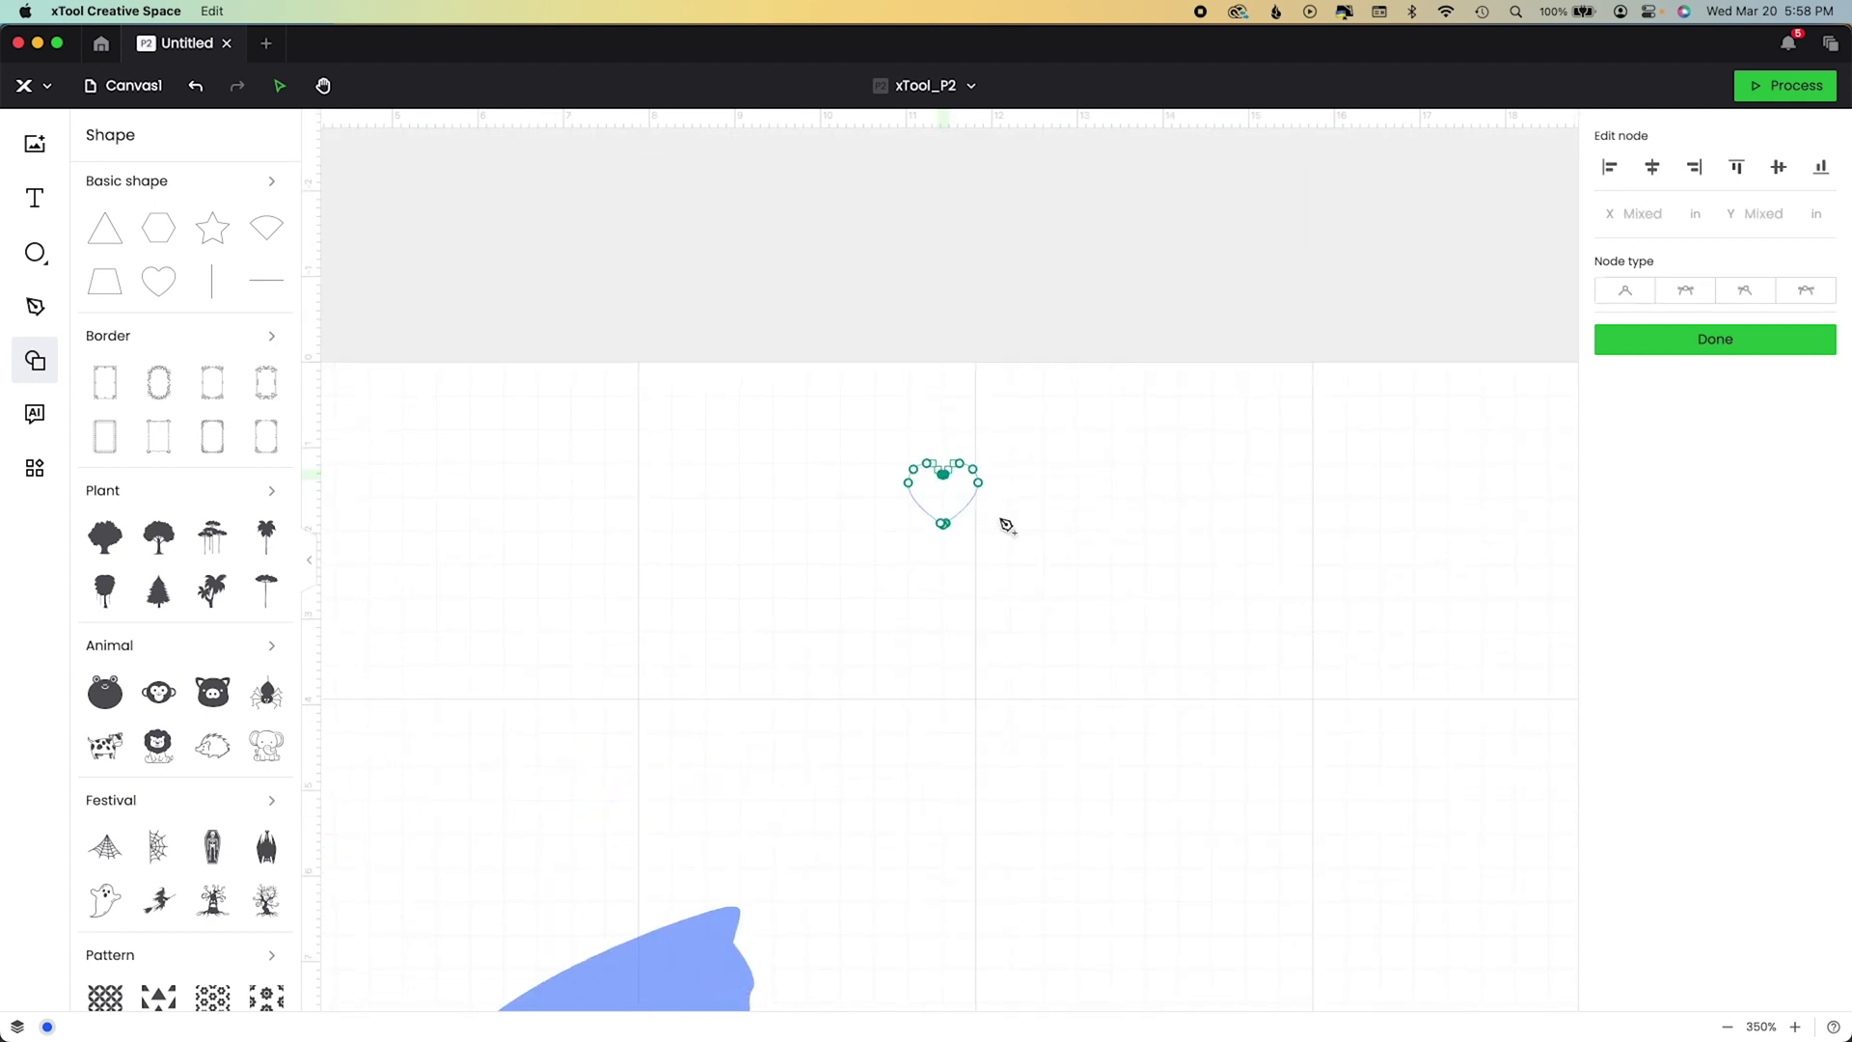
click(1658, 343)
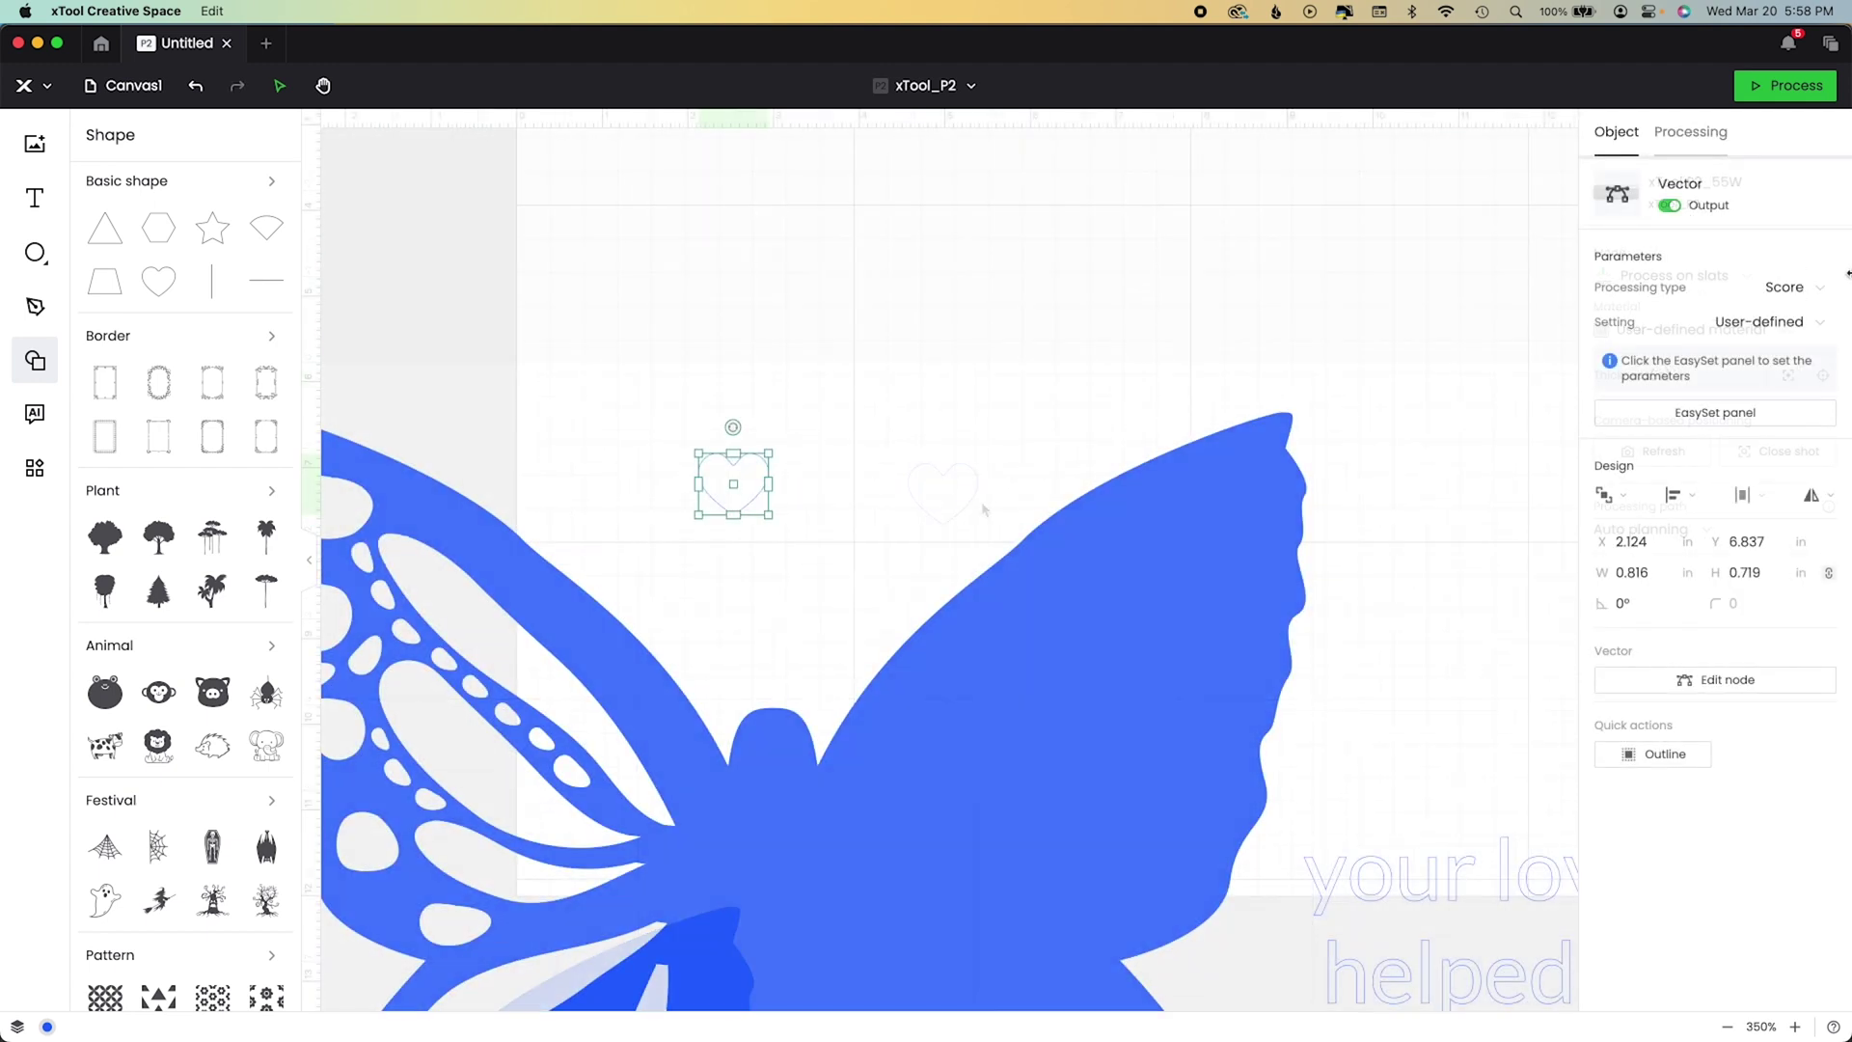
Set the heart's processing type to Engrave and assign it to the orange layer color.
click(1799, 295)
click(1752, 356)
right_click(765, 479)
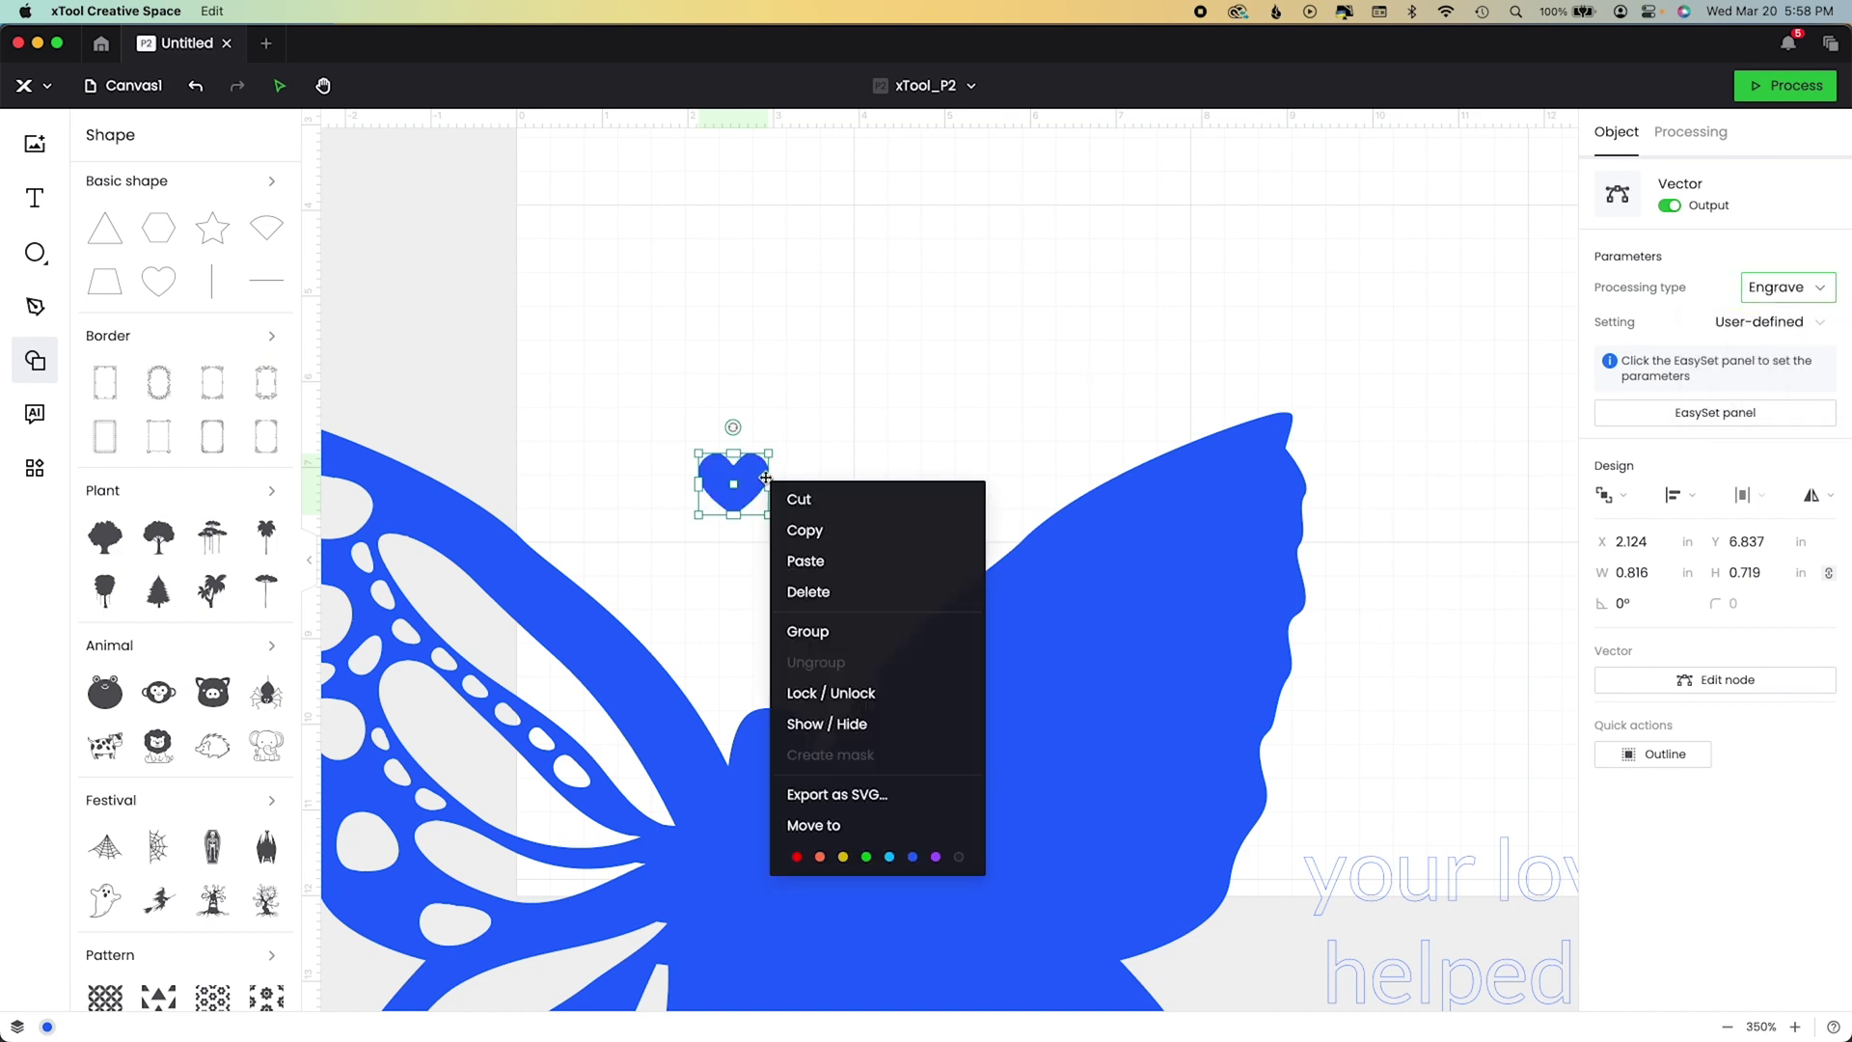
click(822, 857)
click(888, 490)
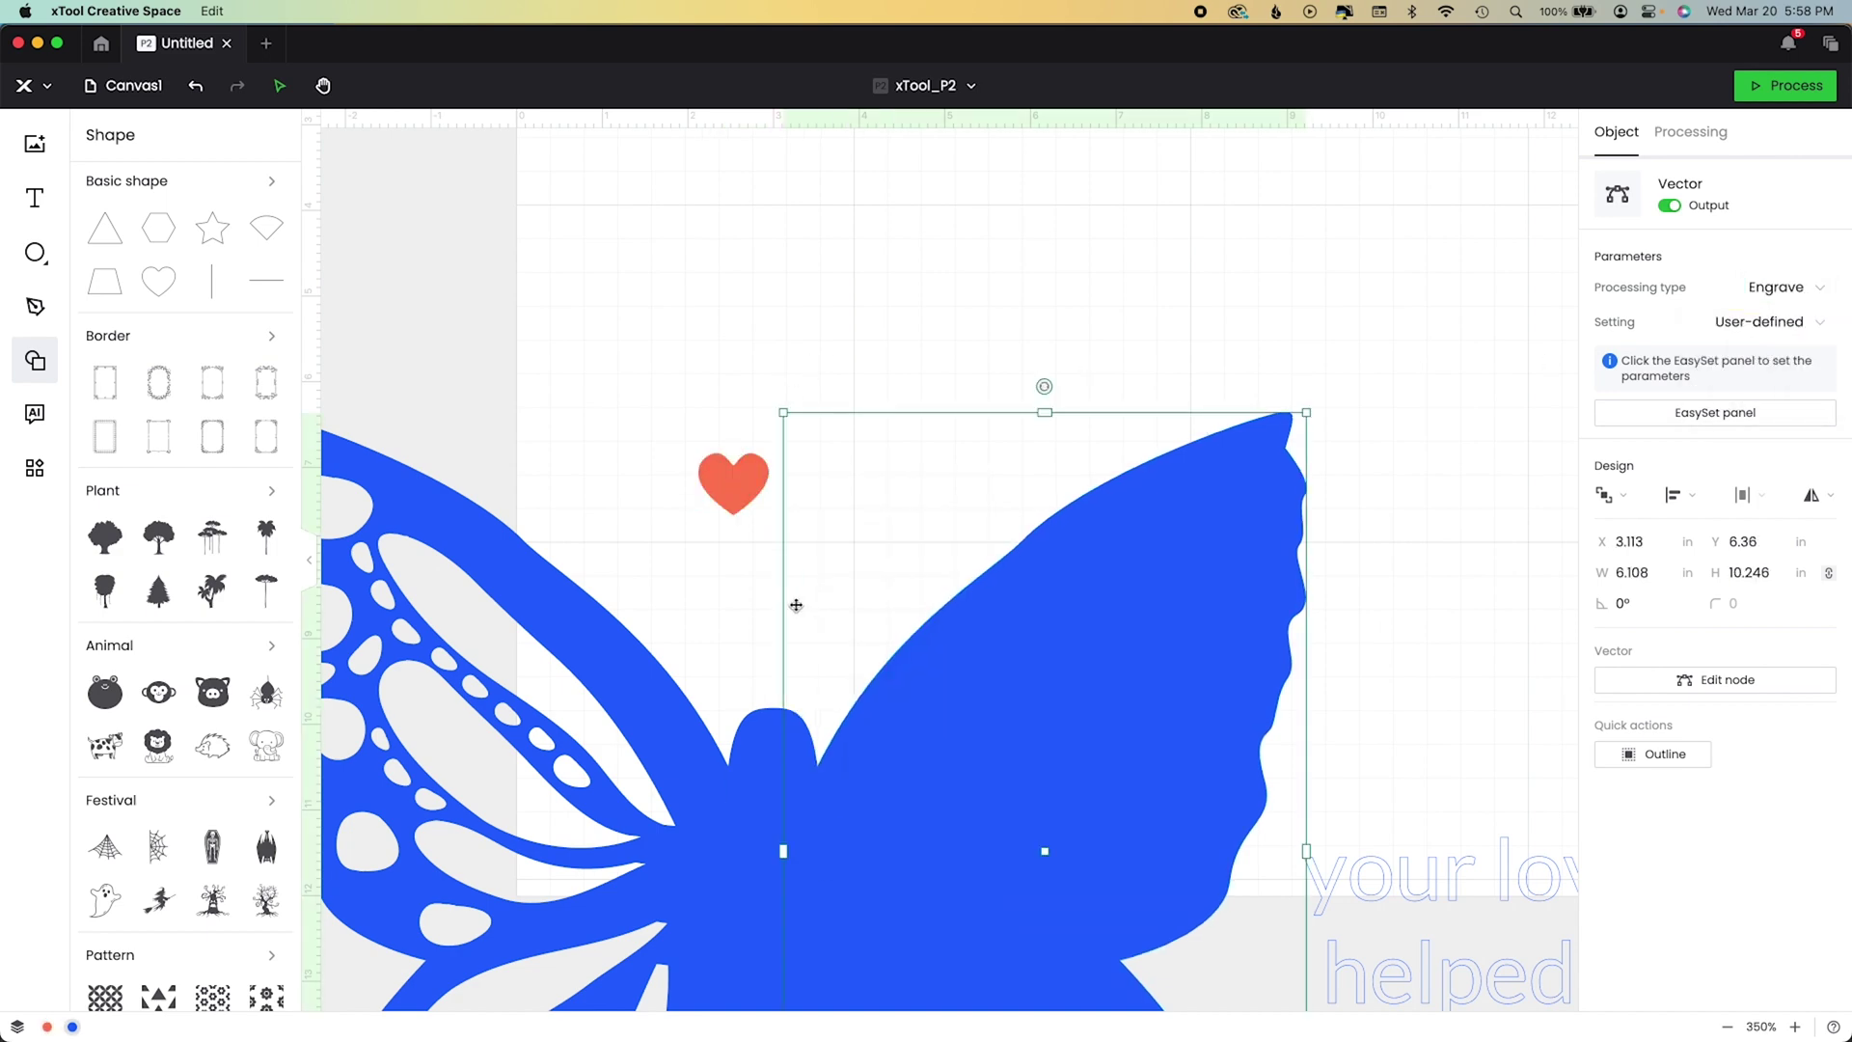
Move the heart onto the left wing's lower section at about X -0.25, Y 13.97 in, and place a duplicate beside the right wing.
click(913, 276)
drag(728, 551, 909, 298)
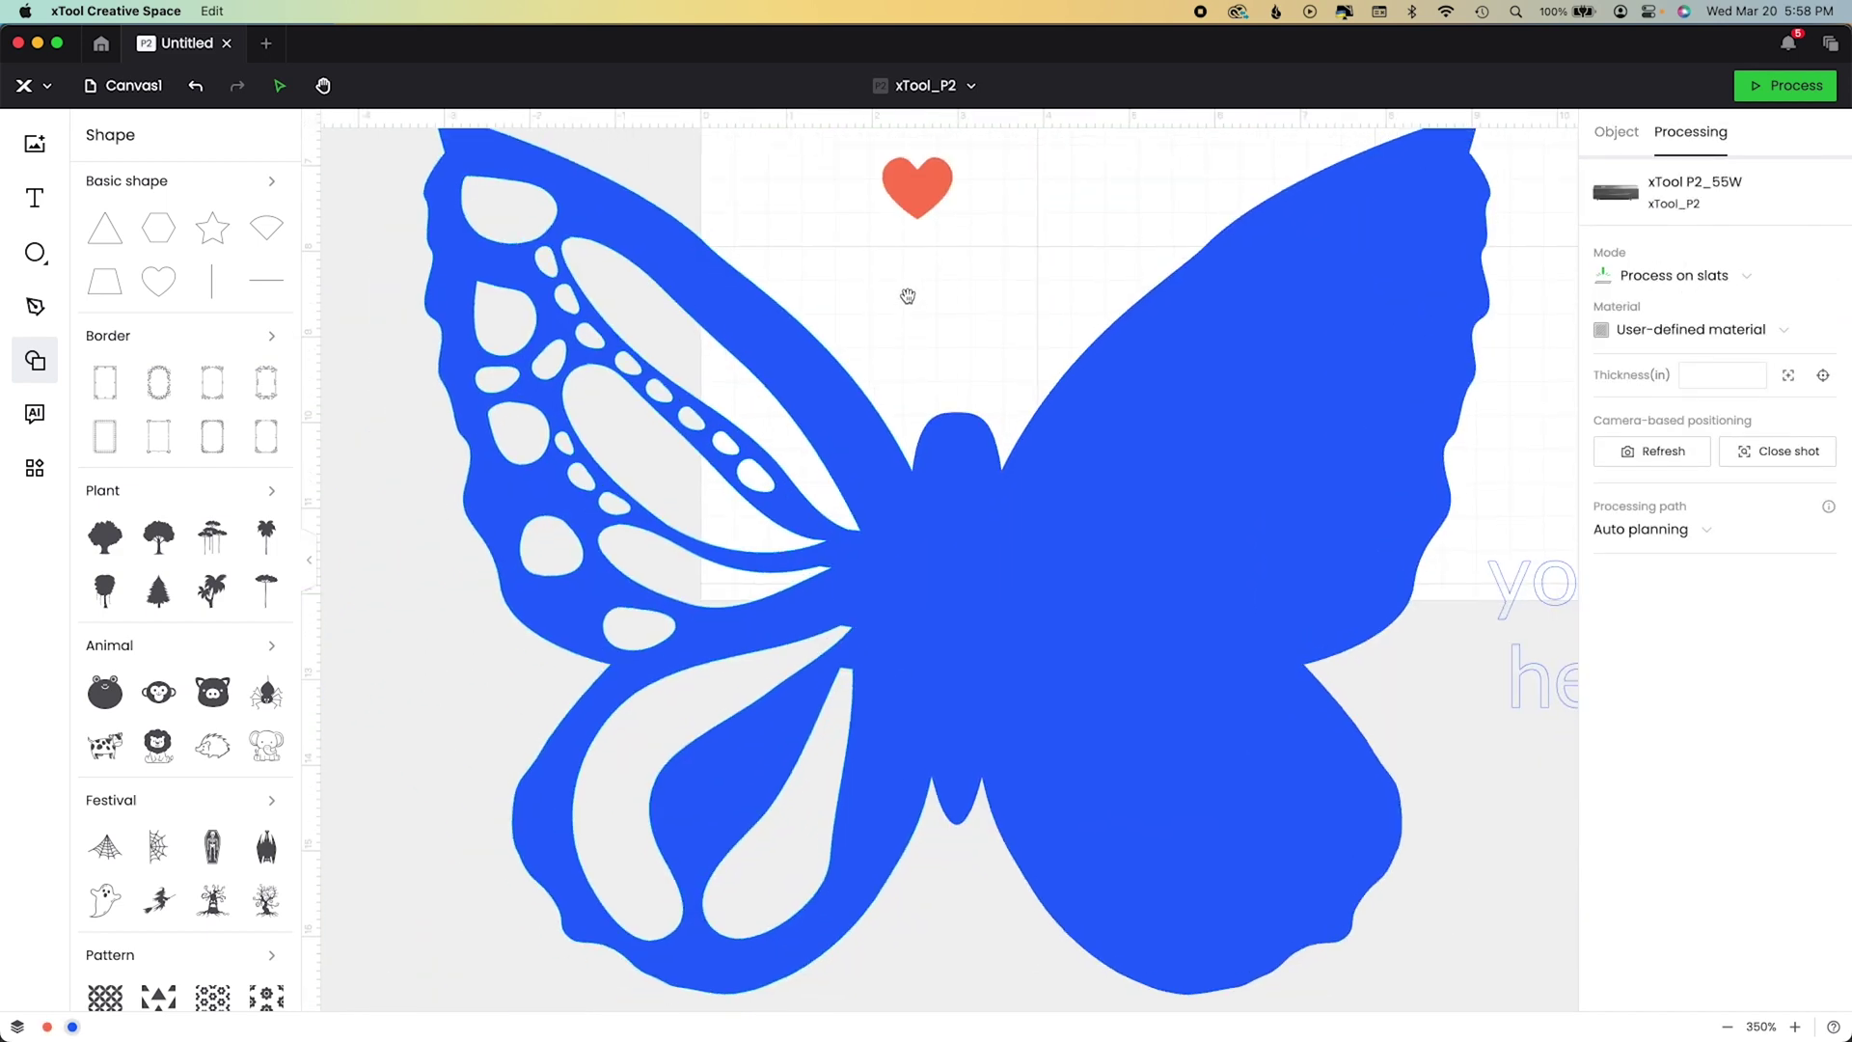
click(931, 182)
drag(932, 182, 729, 788)
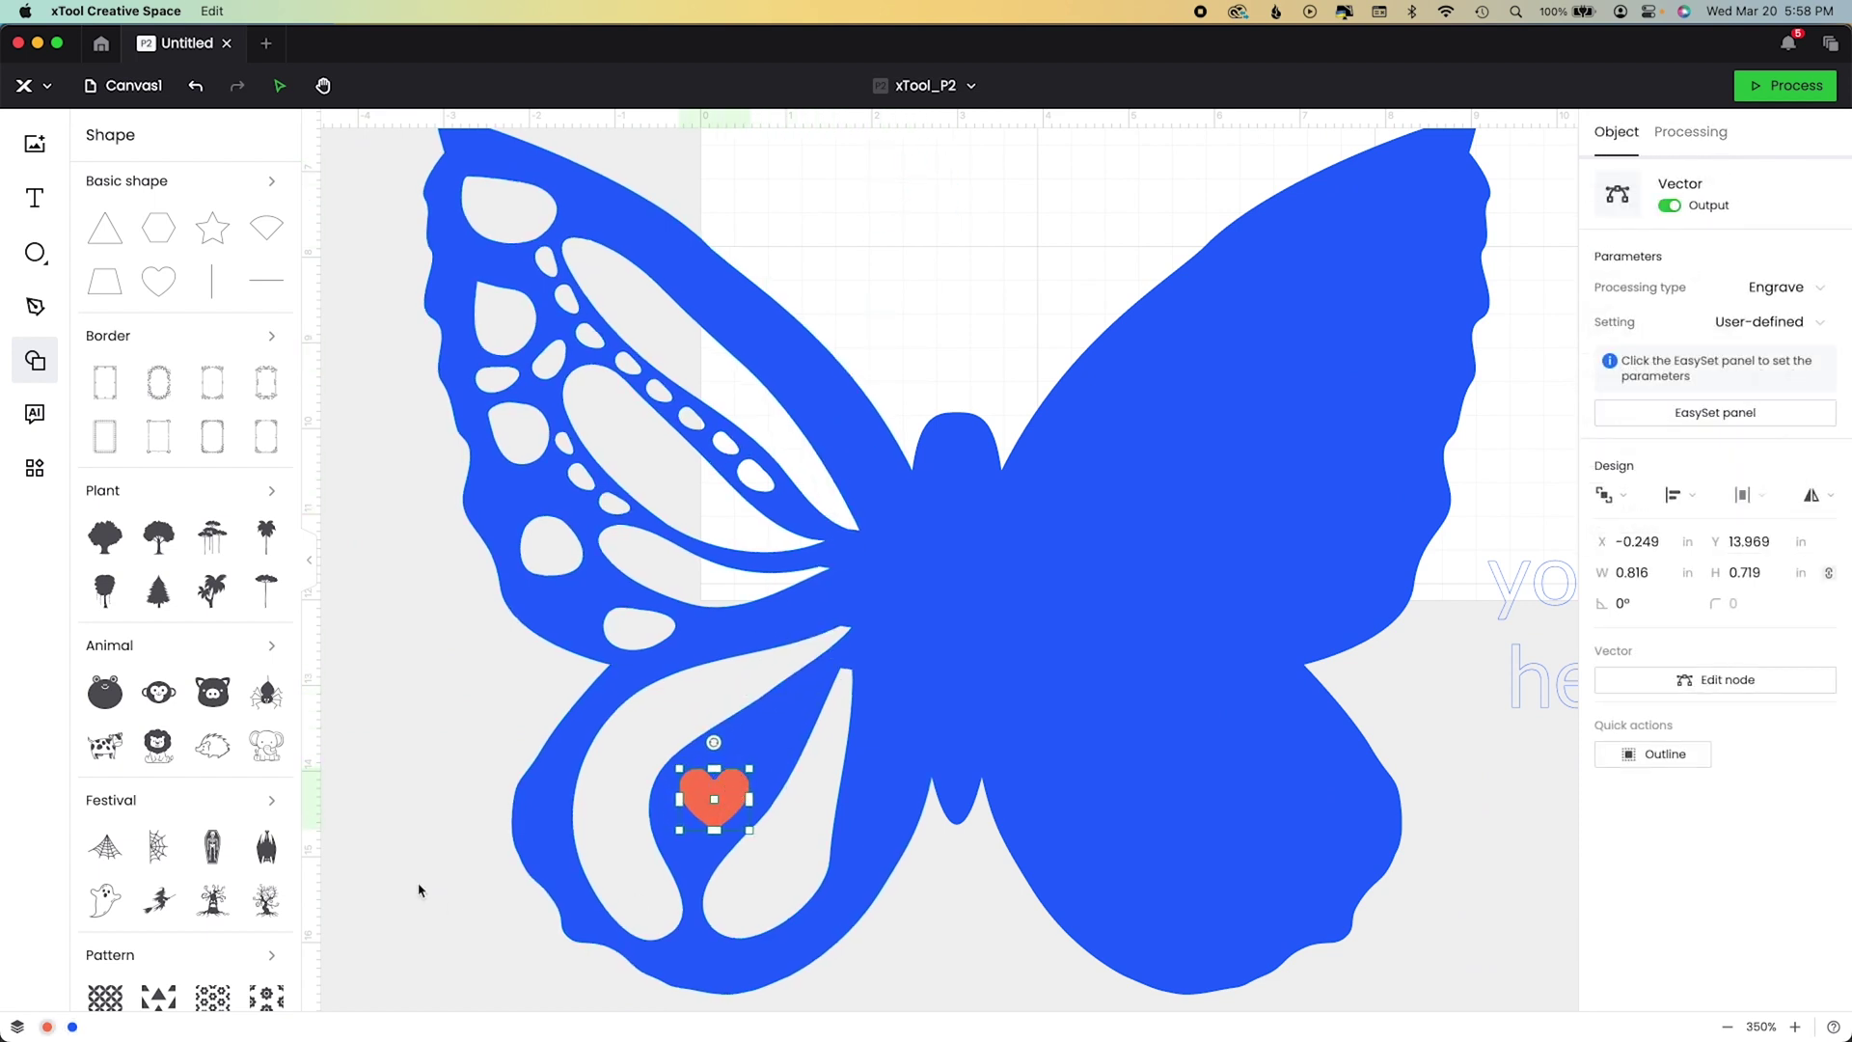
key(super+d)
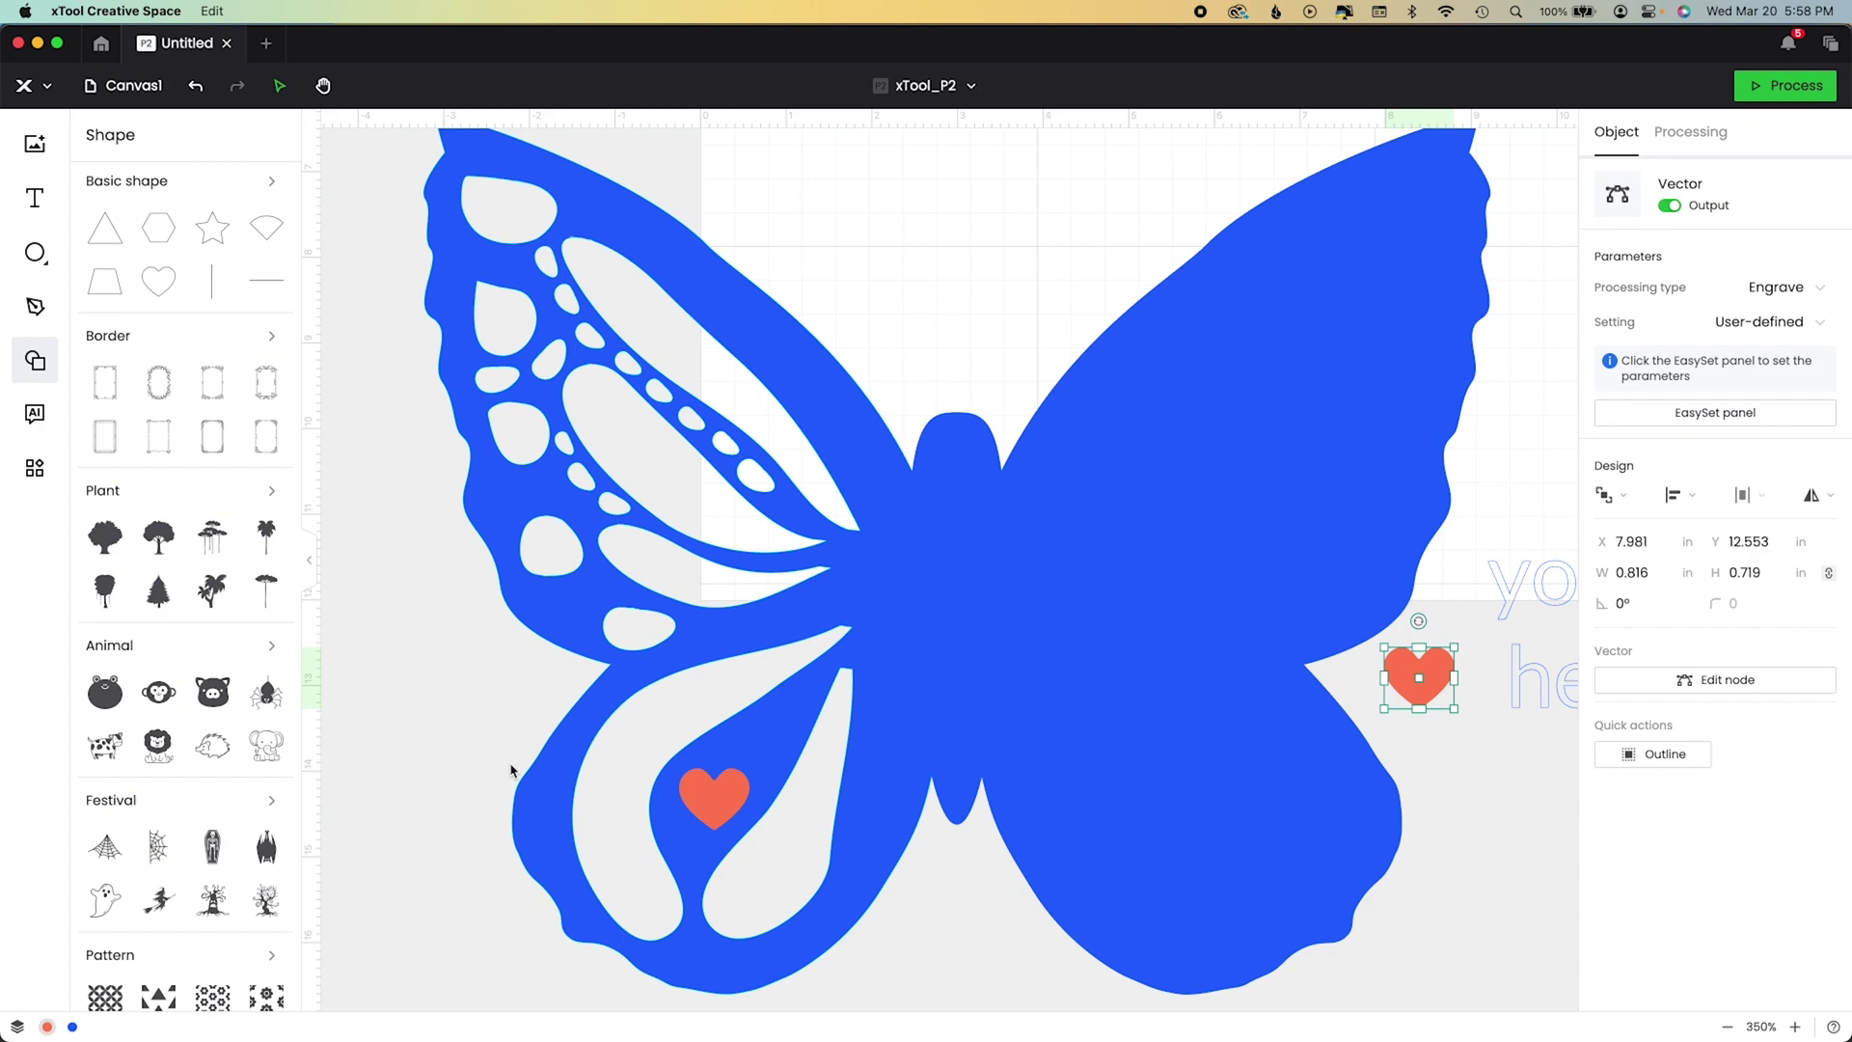
Open the left wing for node editing and delete the extra nodes along the upper edge of its second outer cutout.
double_click(513, 287)
click(500, 280)
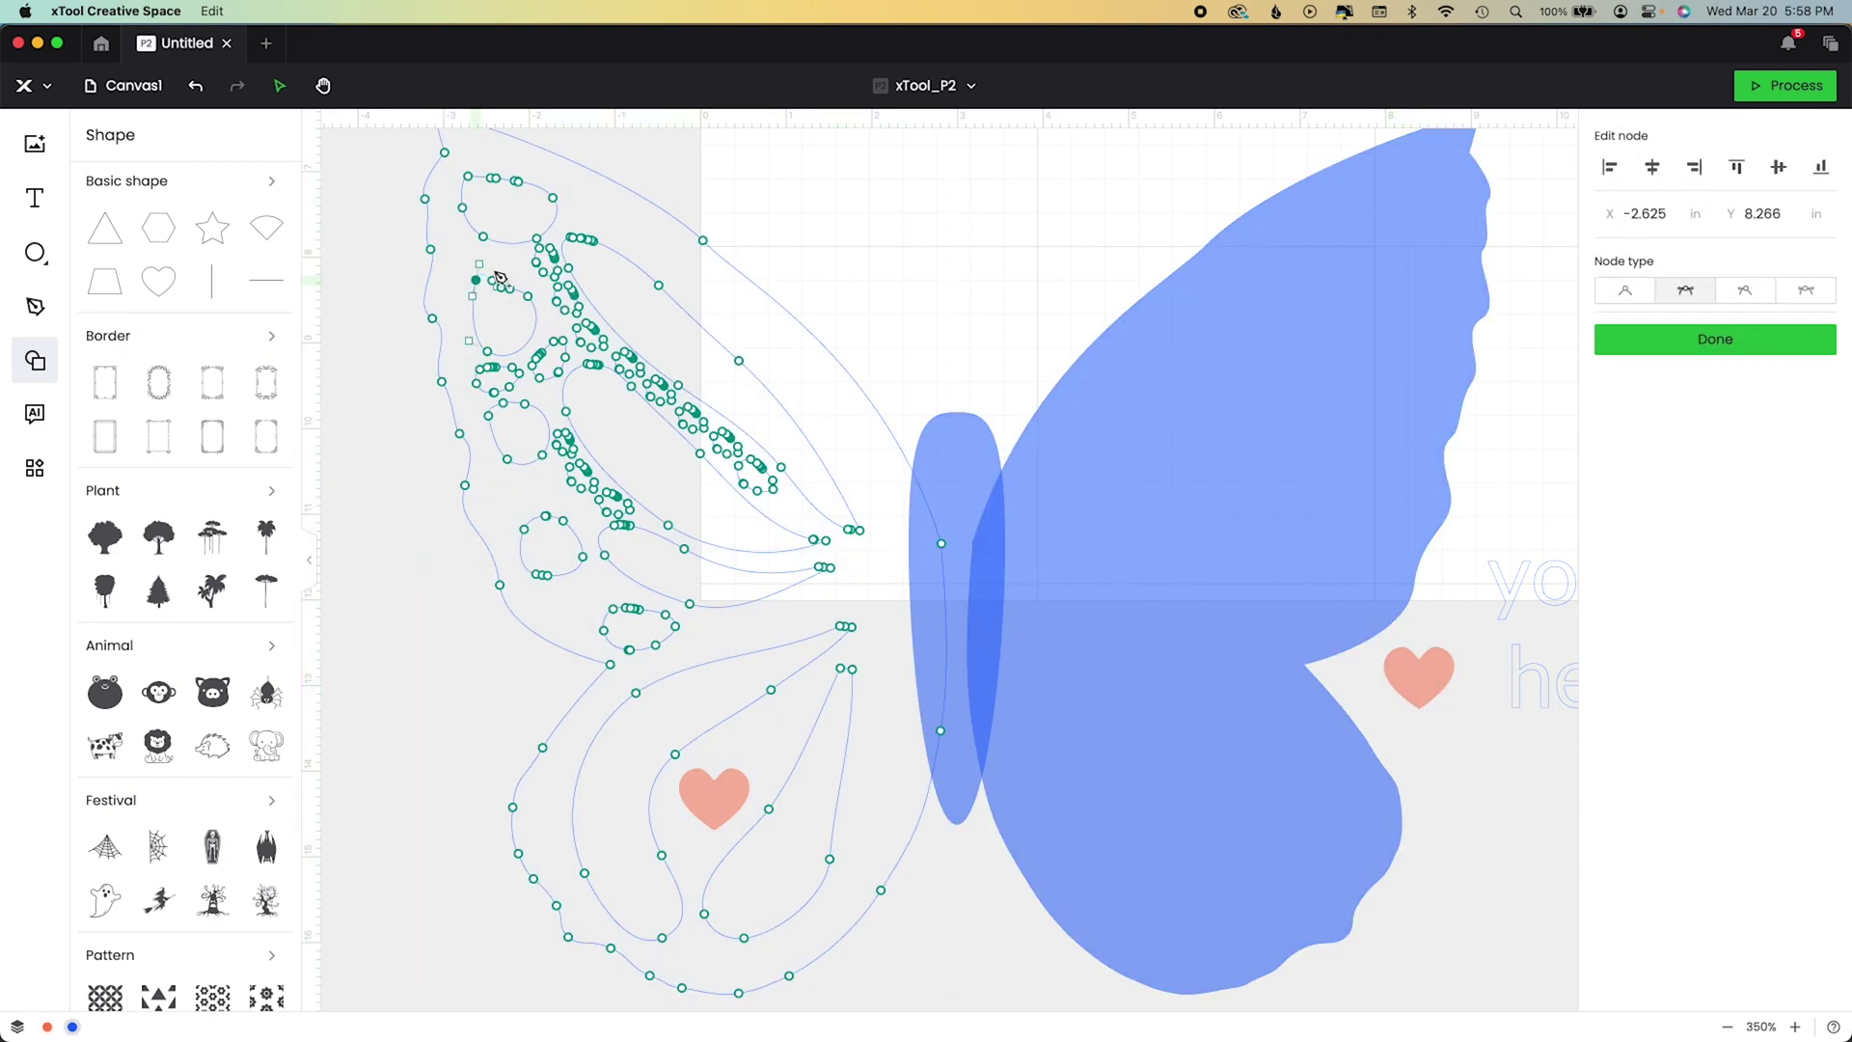
key(BackSpace)
click(505, 288)
key(BackSpace)
click(509, 291)
Delete the extra nodes along the upper edge of the left wing's topmost cutout and continue cleaning up its neighboring cutouts.
click(496, 177)
key(BackSpace)
click(514, 181)
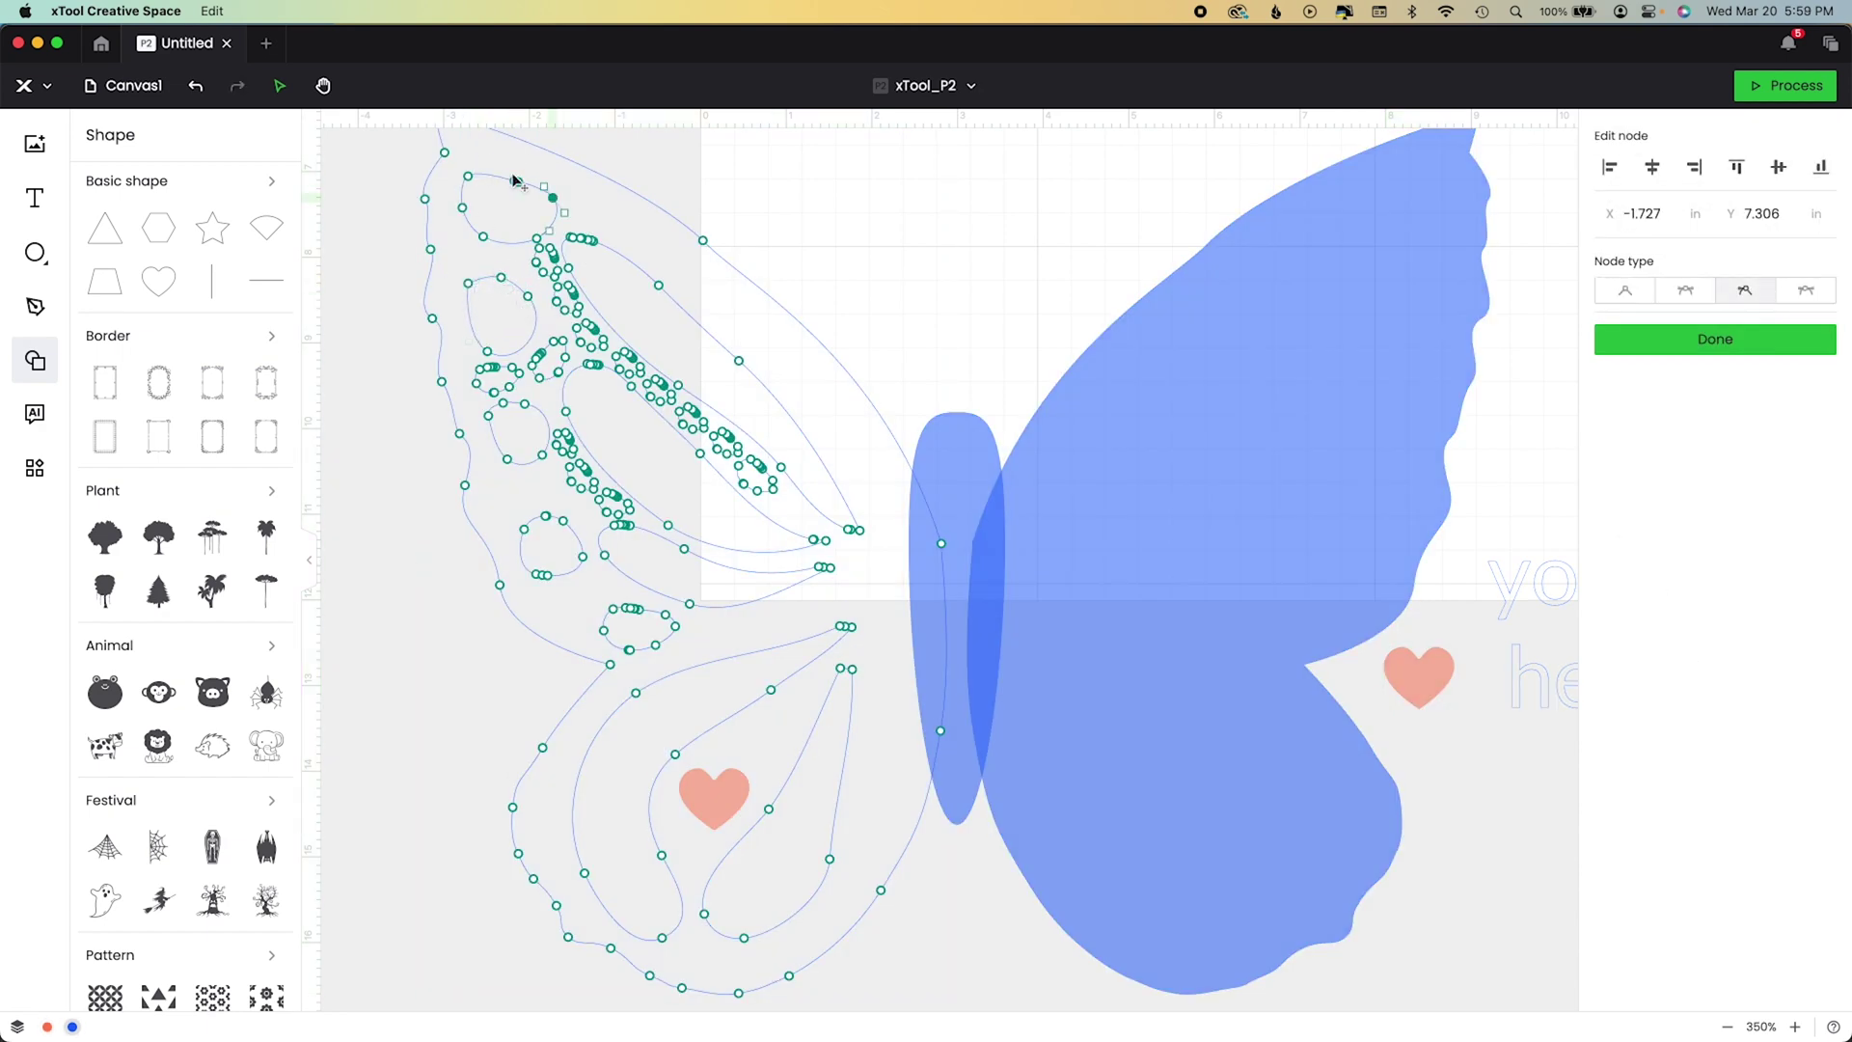
key(BackSpace)
click(537, 239)
click(238, 87)
click(238, 88)
click(559, 425)
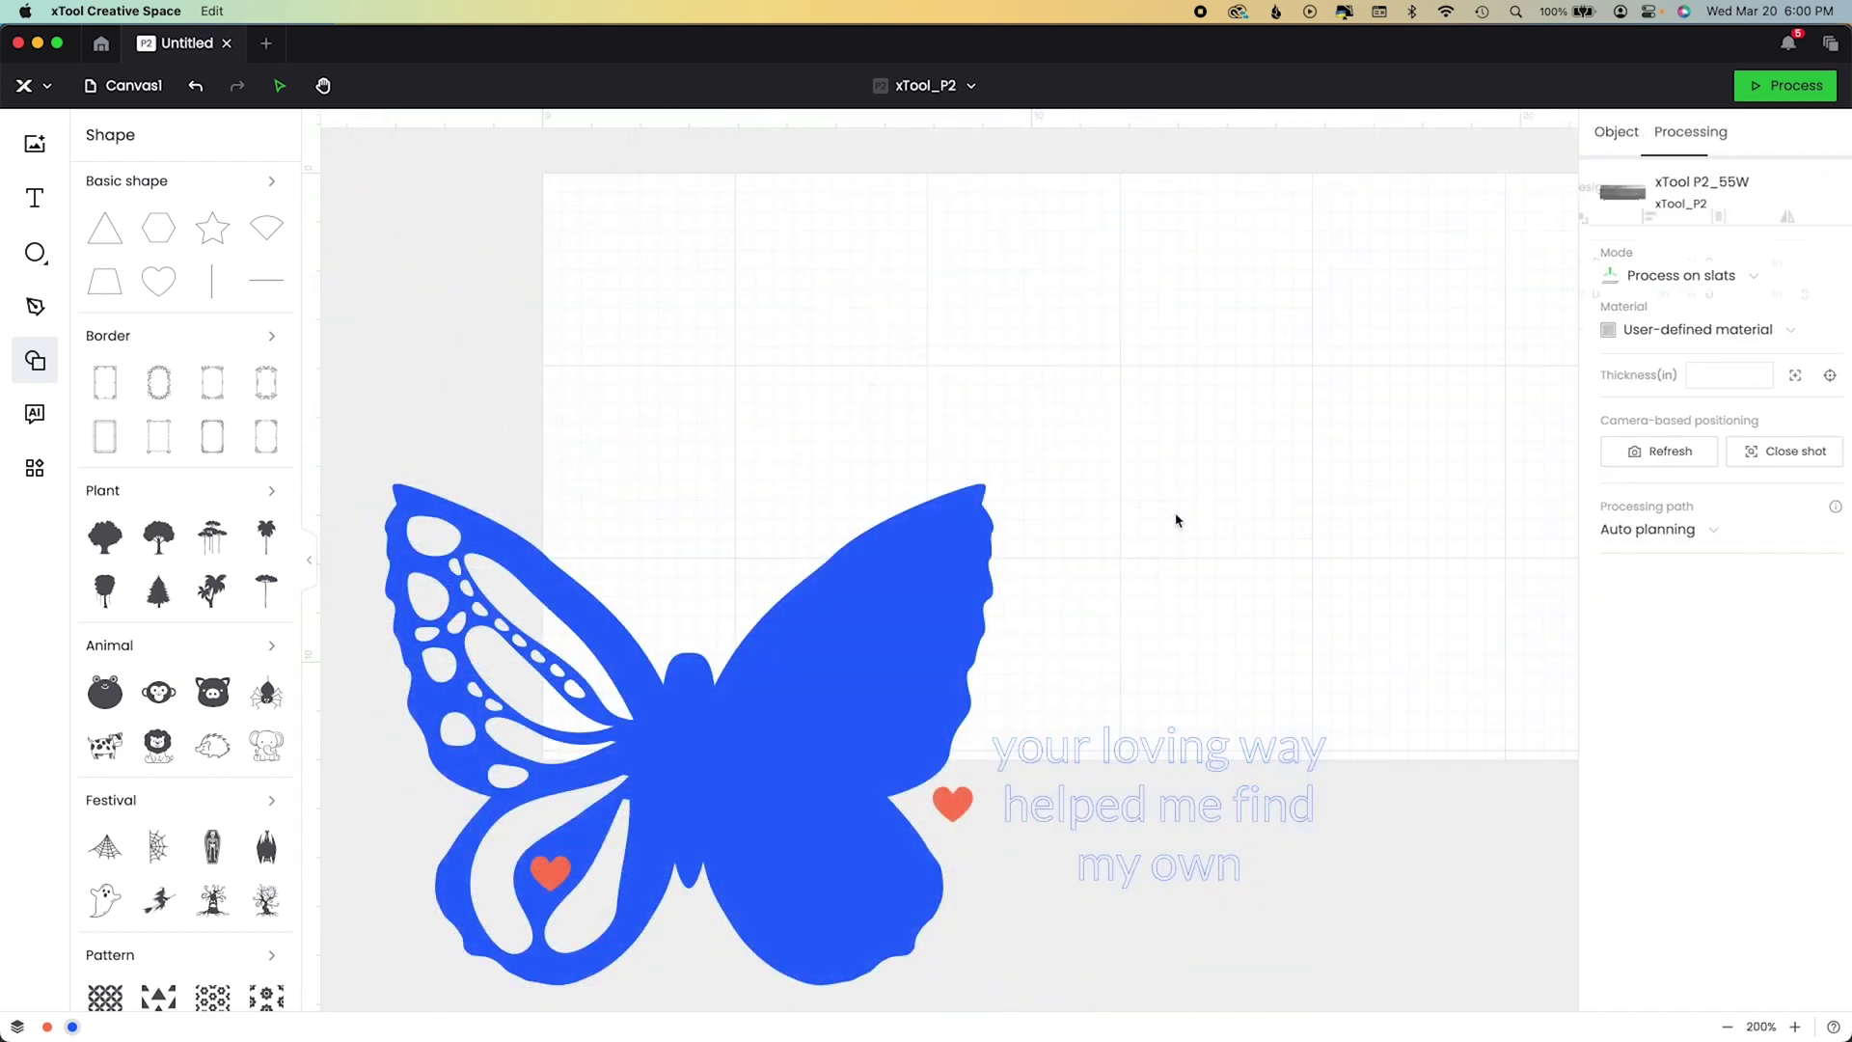
Add the text "YOUR" above the existing message in the CLN-BEFOREFOREVER2 font with letter spacing 0.5.
key(t)
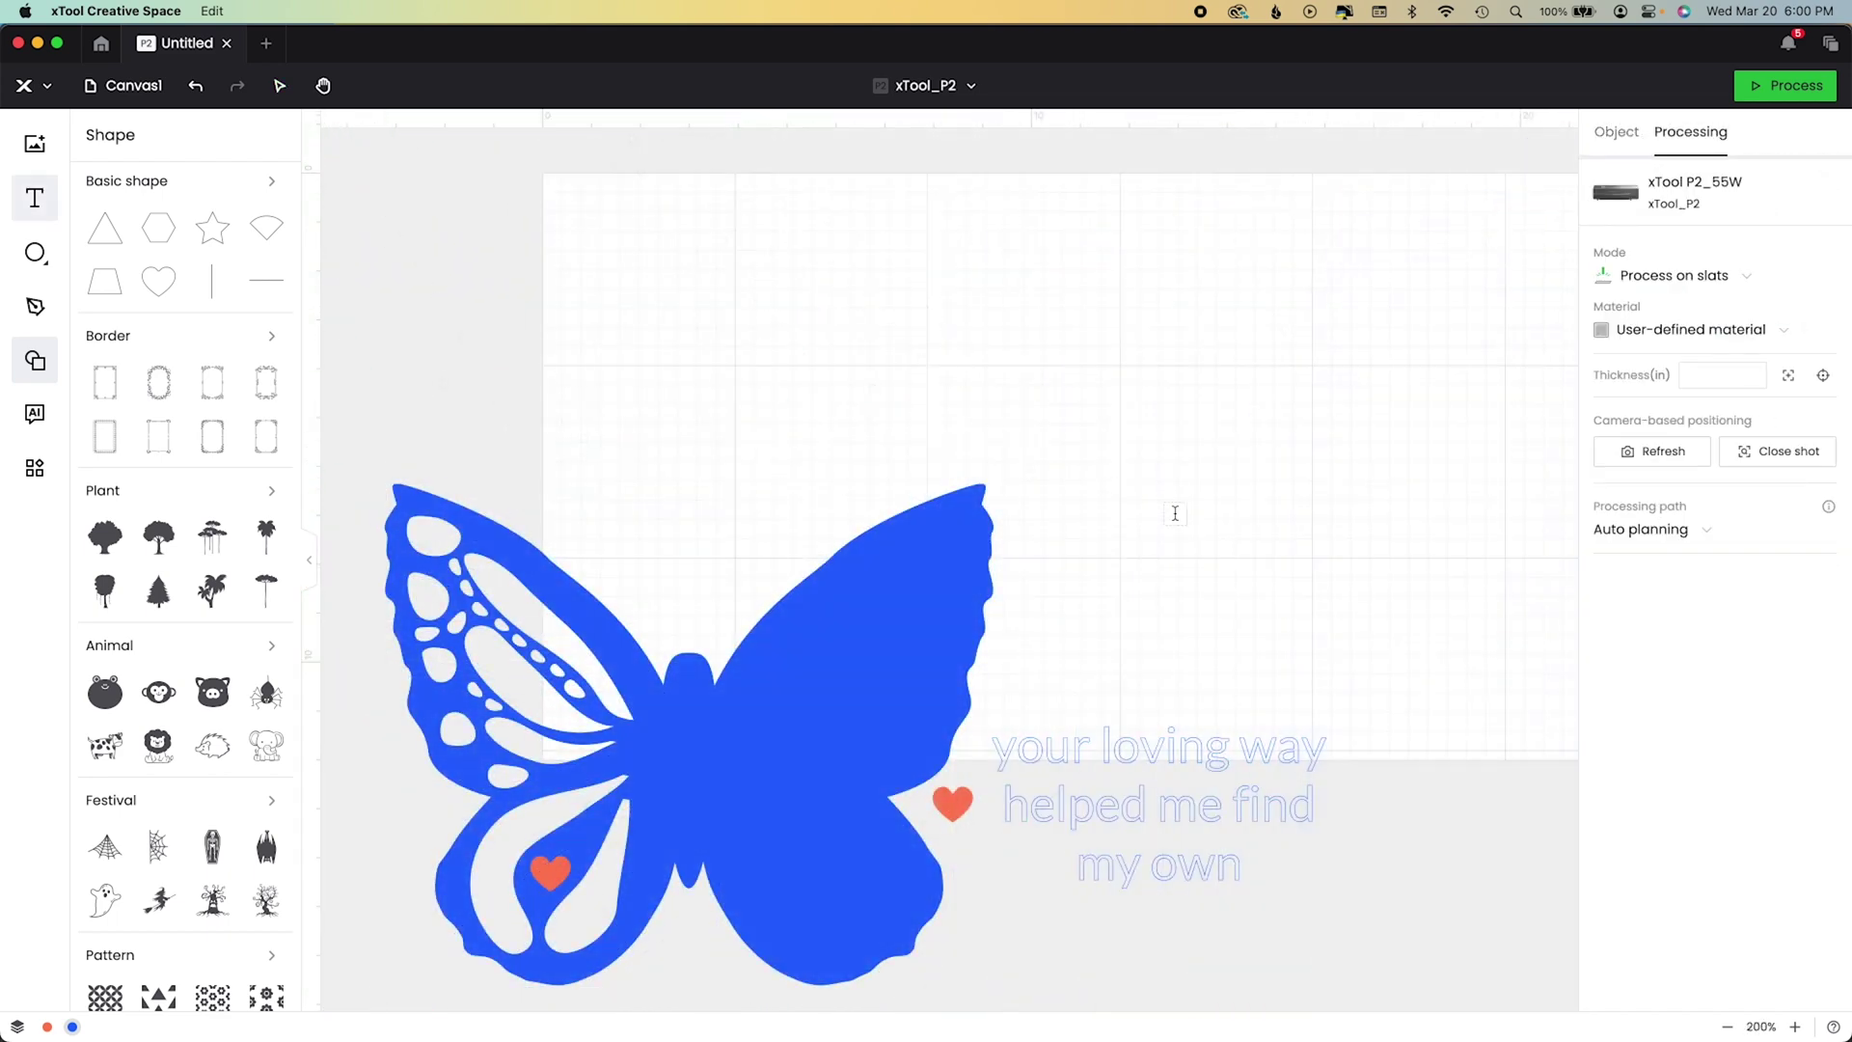
click(1175, 514)
click(1631, 685)
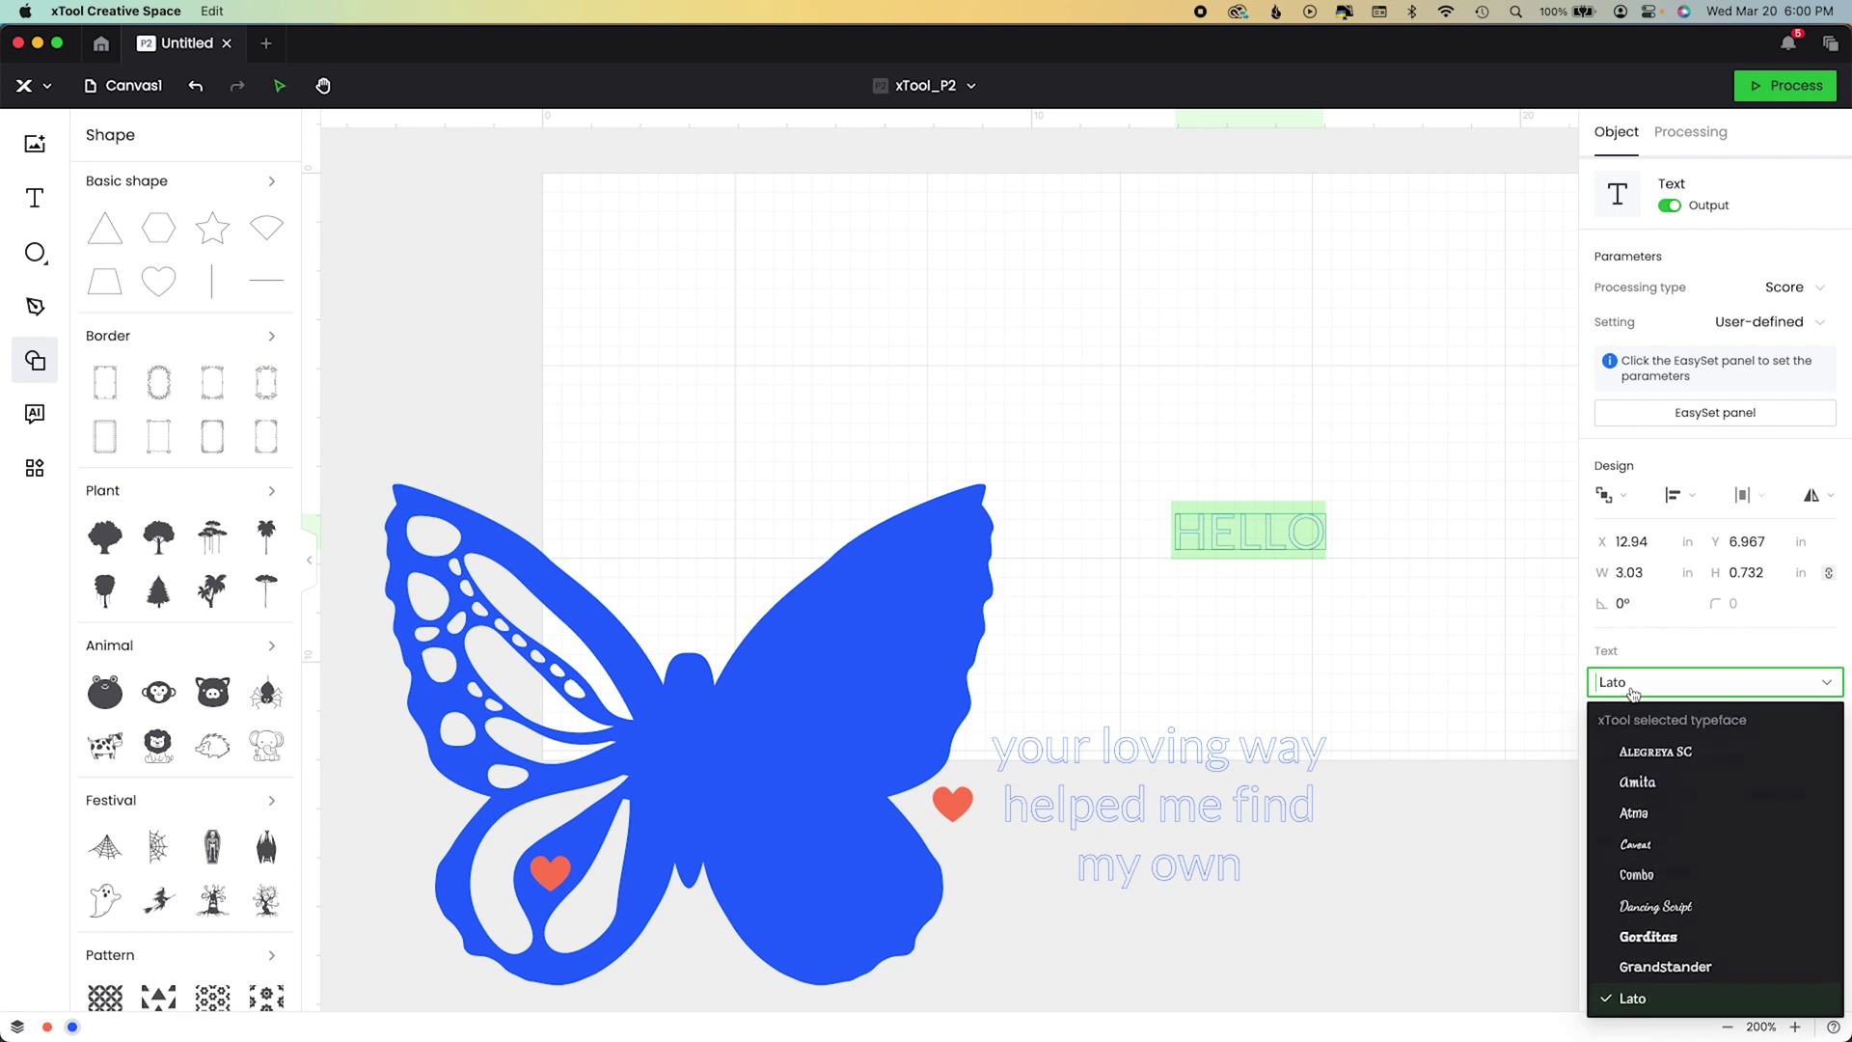
text(CLN)
click(1666, 813)
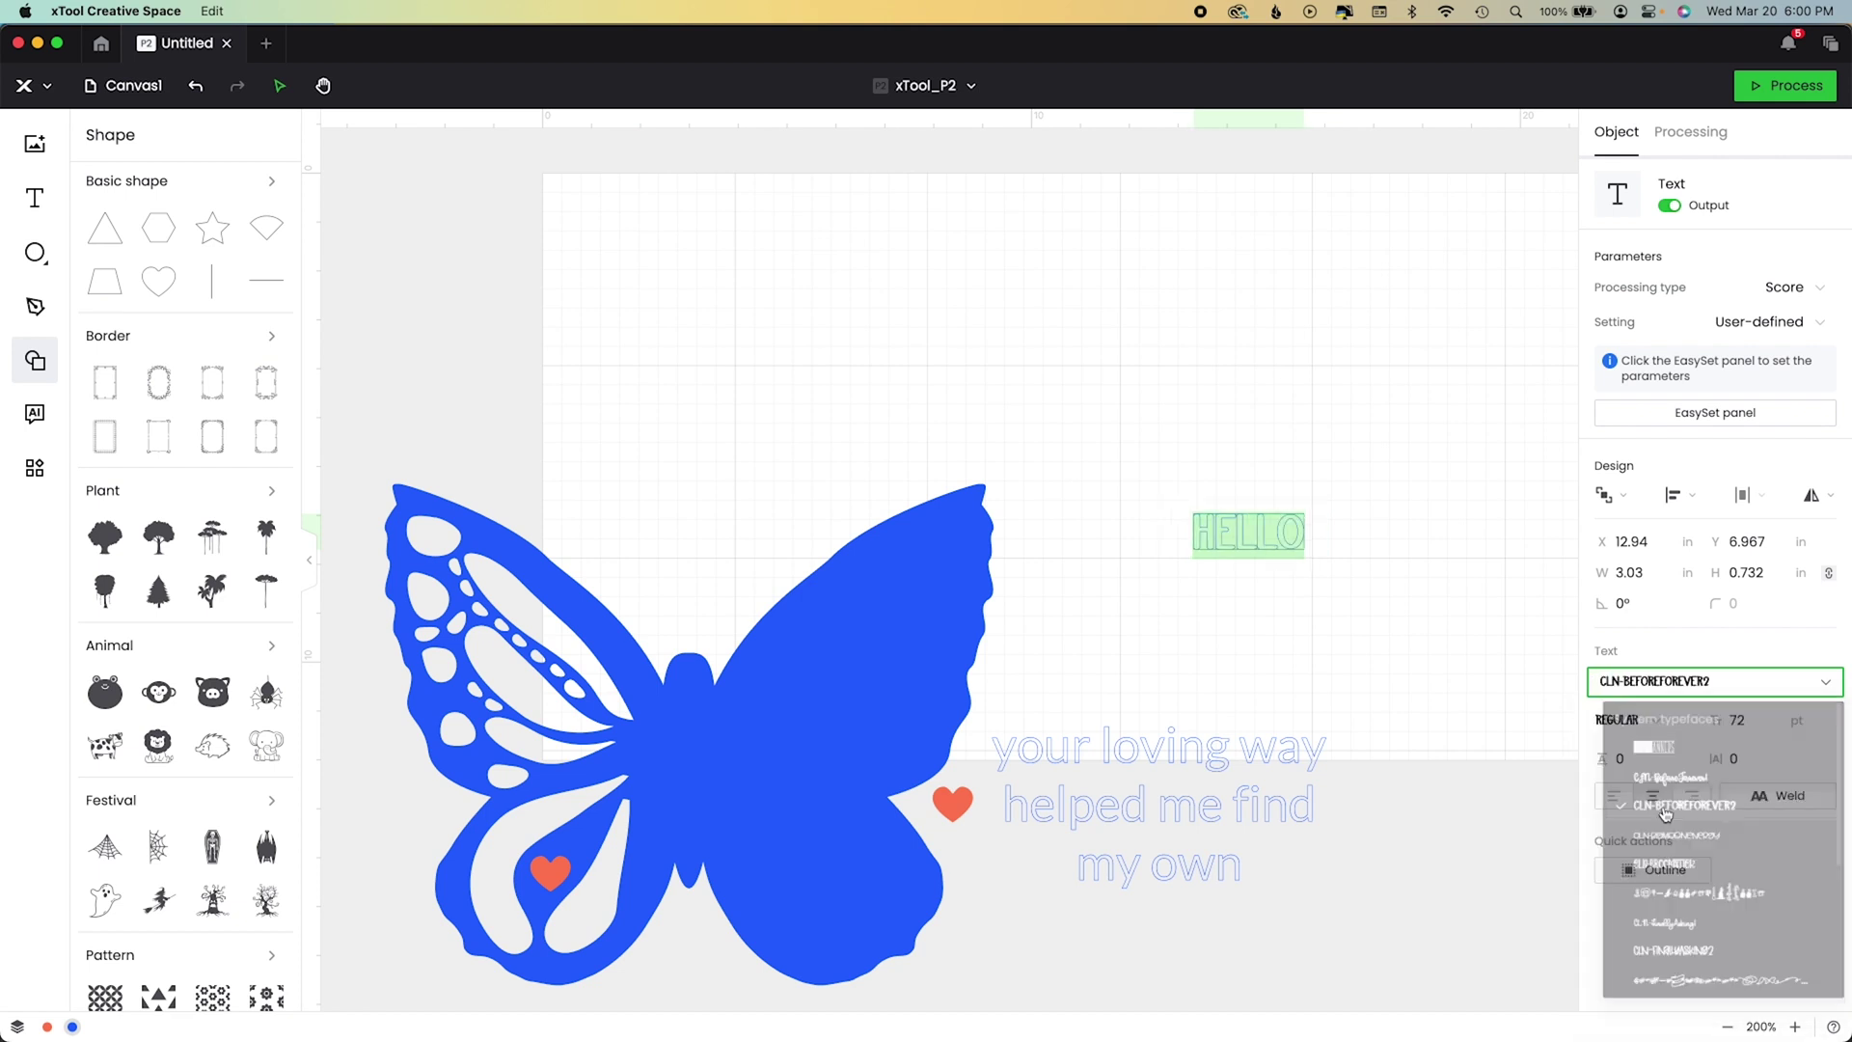
click(1743, 758)
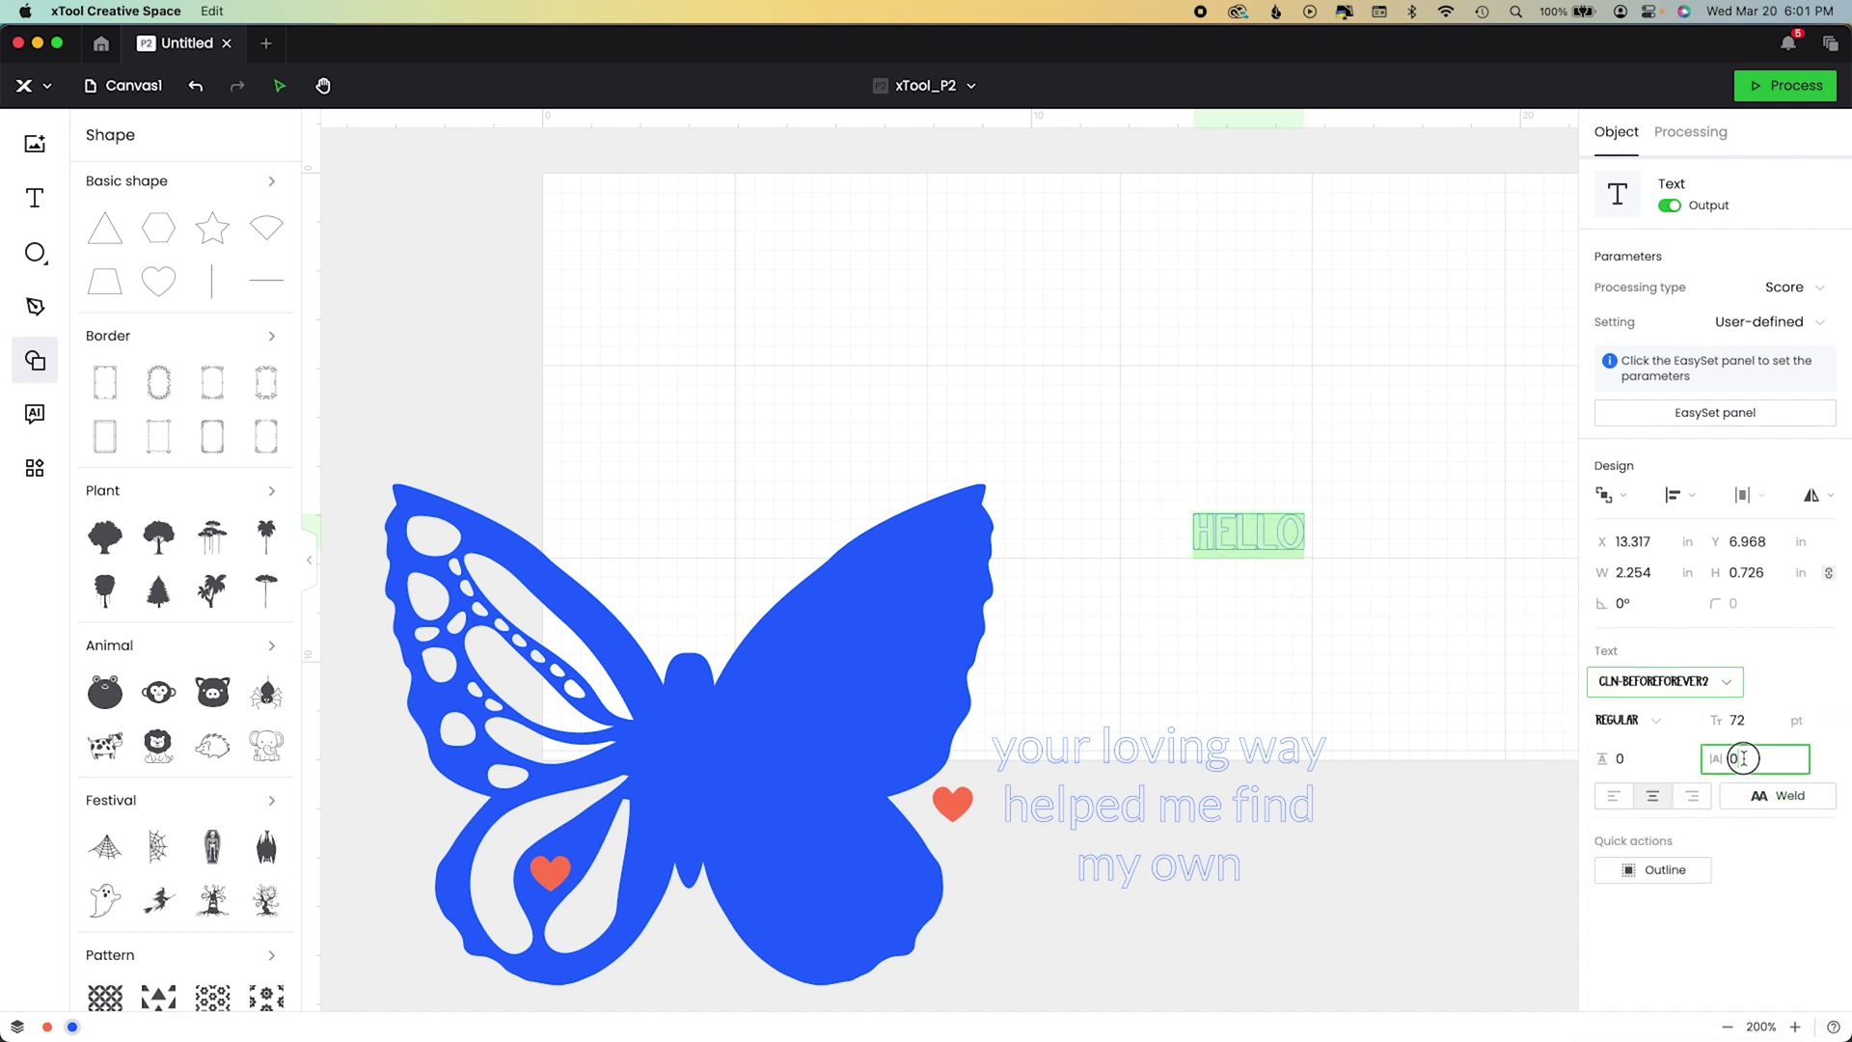
text(.5)
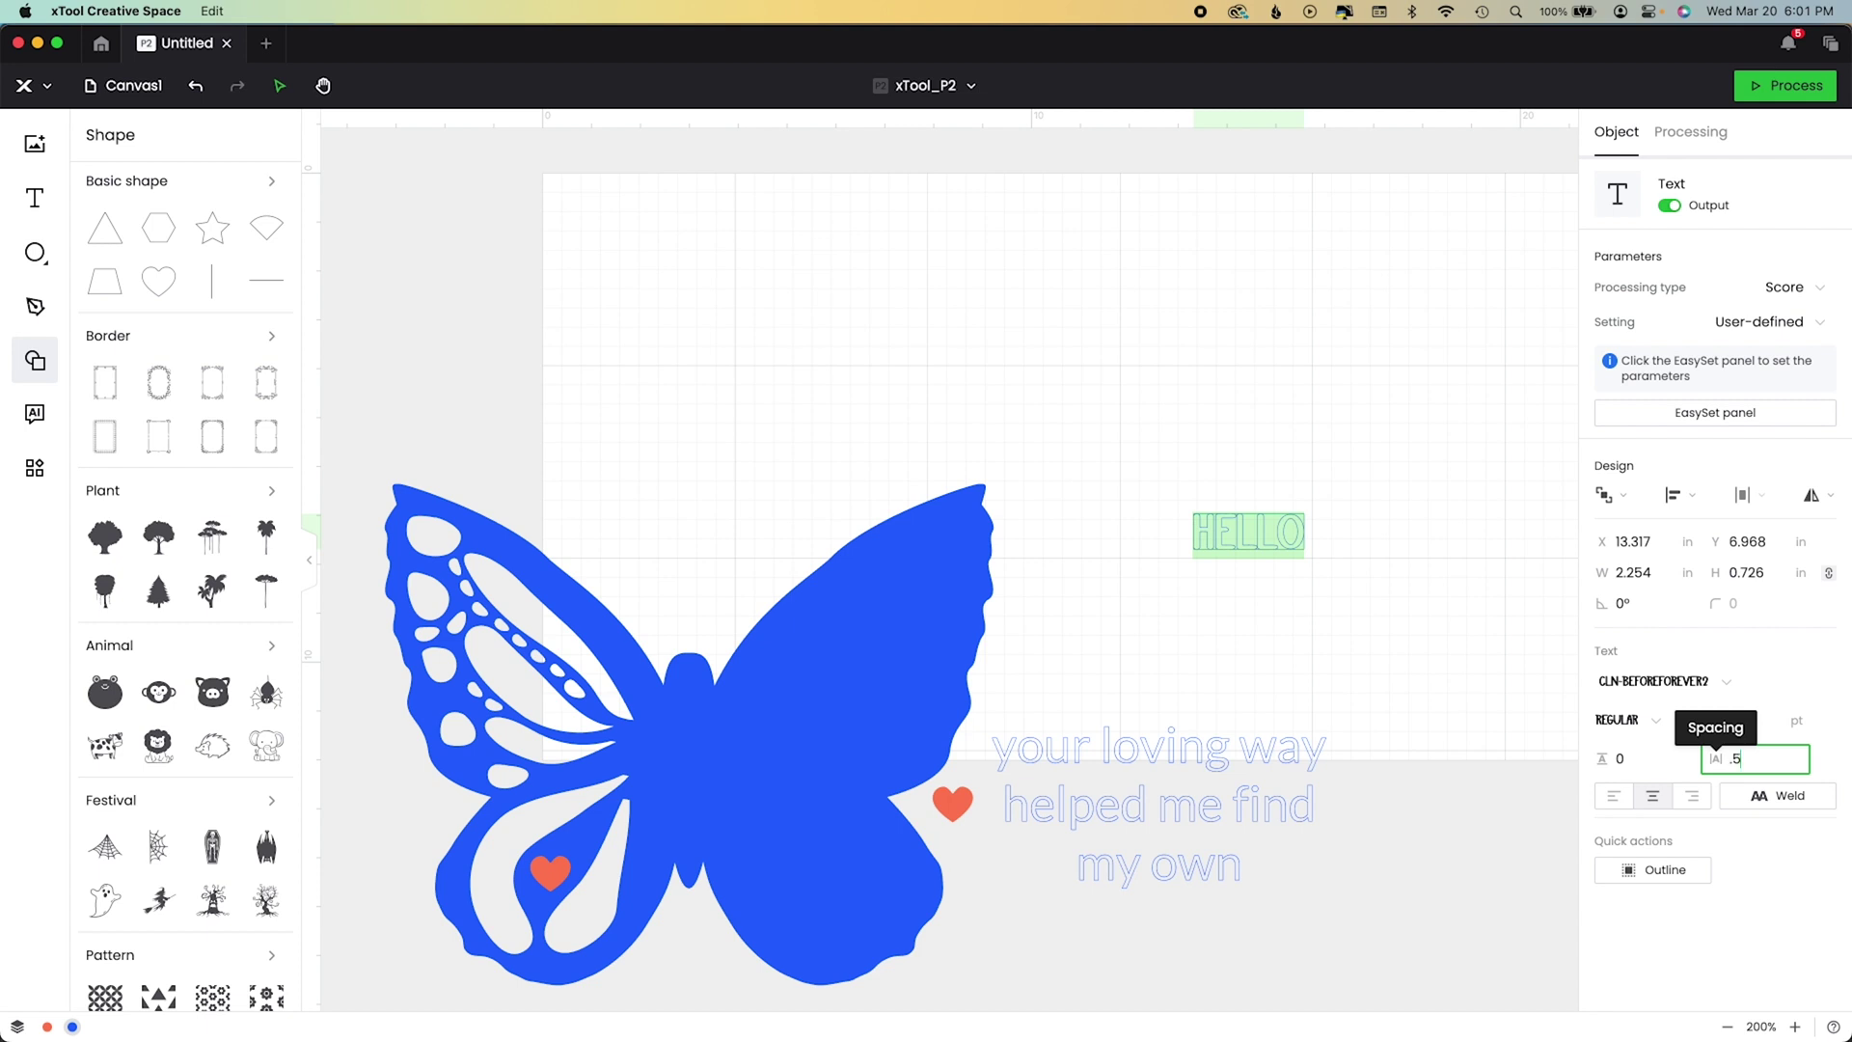
key(Return)
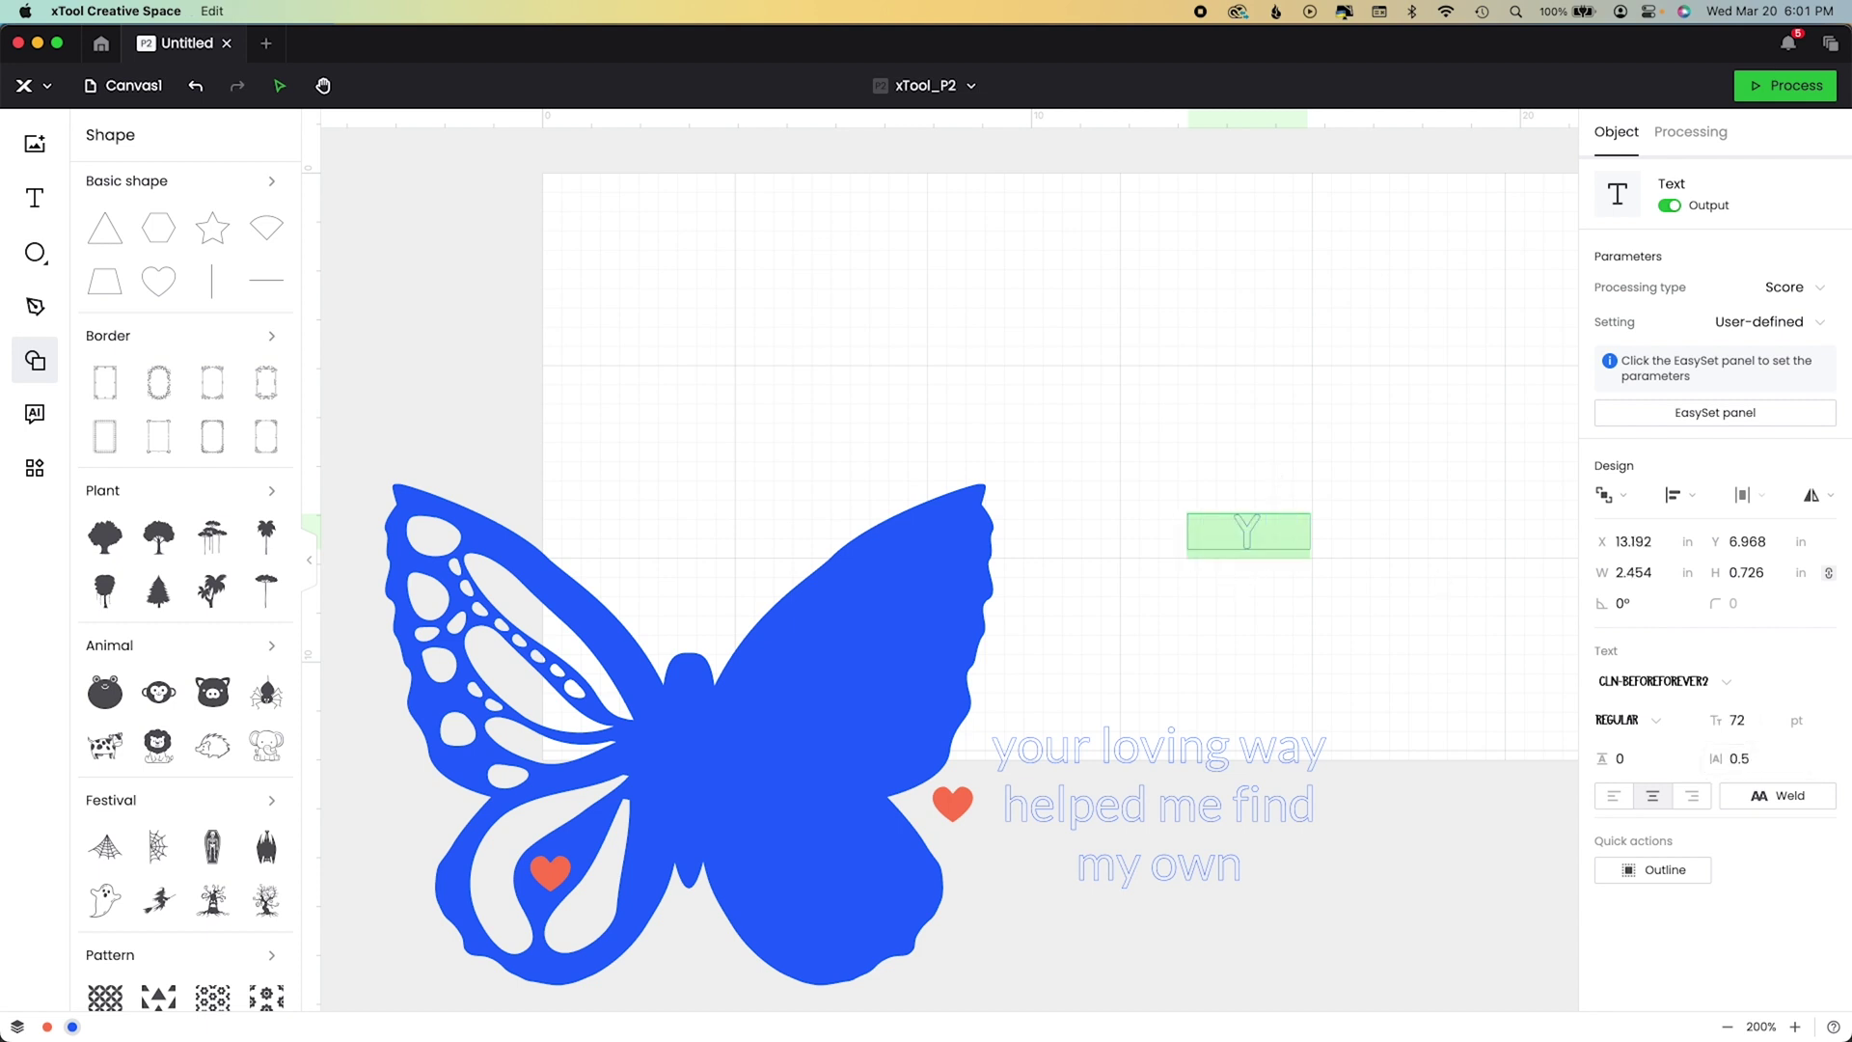
text(YOUR)
Set the "YOUR" text's processing type to Engrave and assign it to the orange layer color.
click(1792, 288)
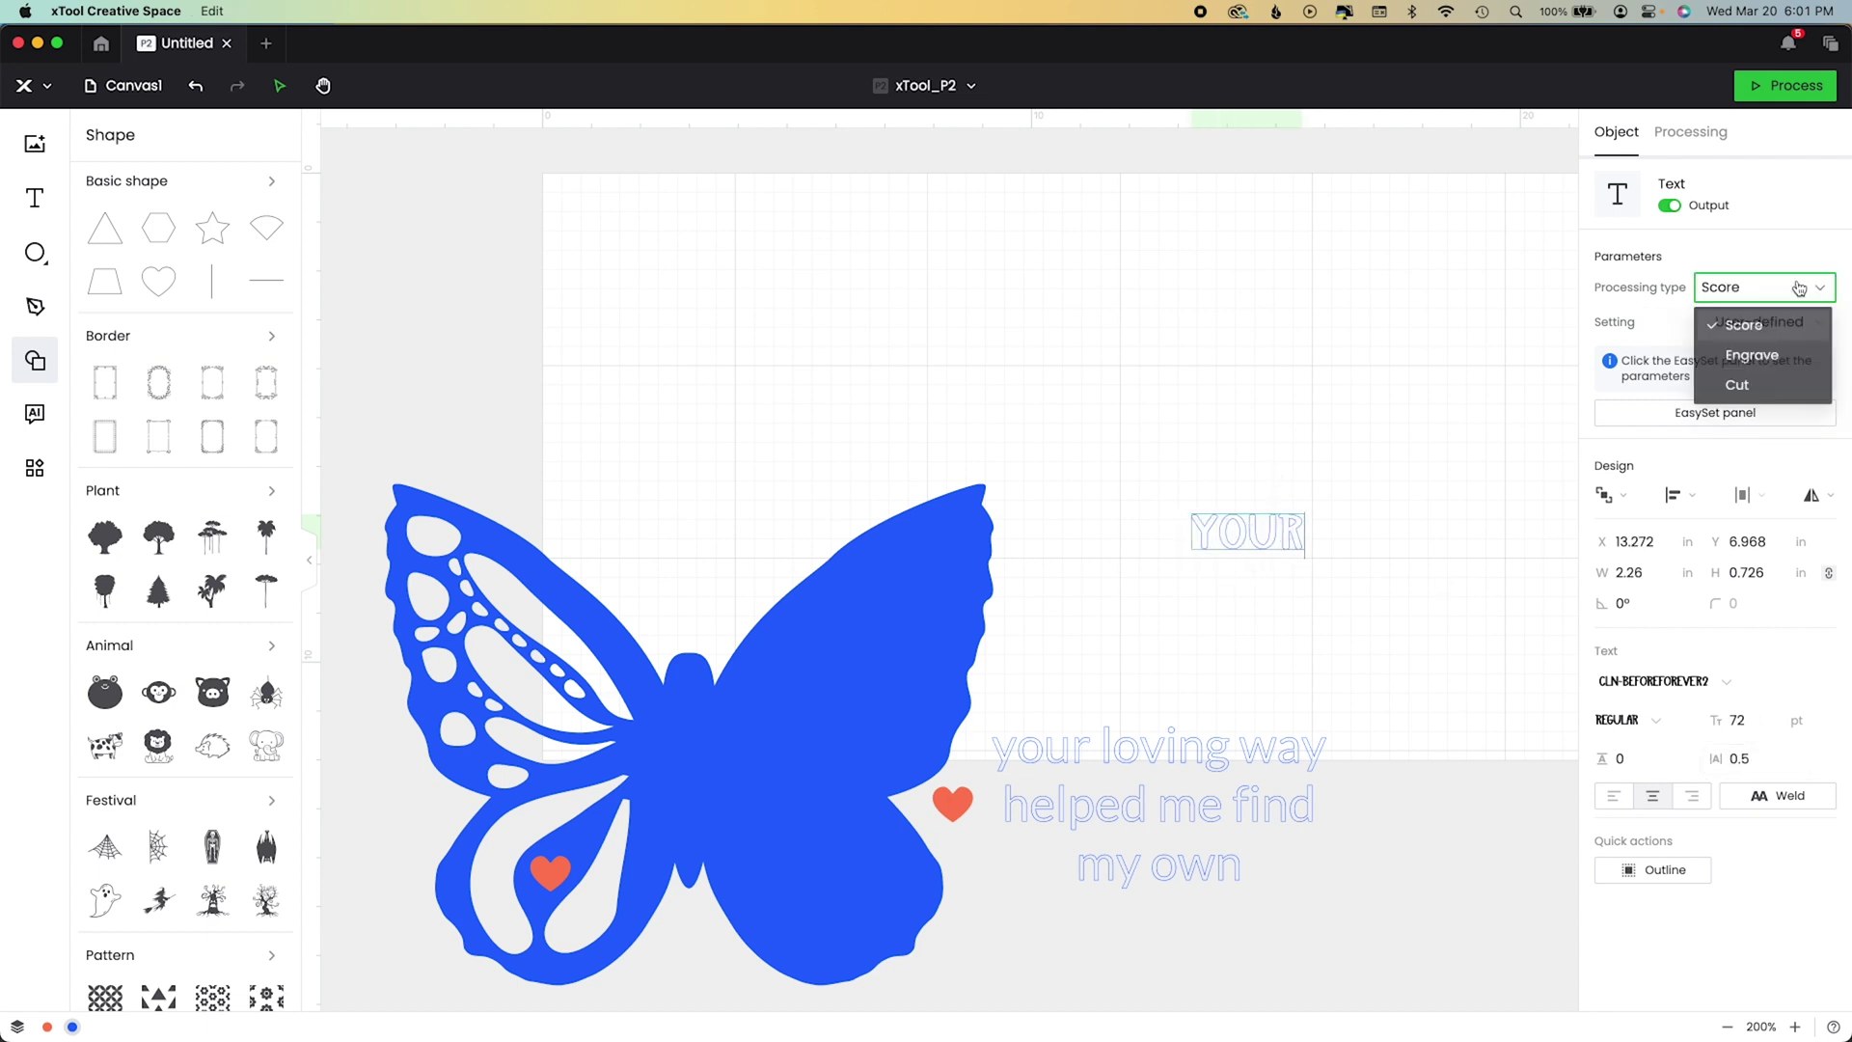
click(1749, 351)
right_click(1229, 545)
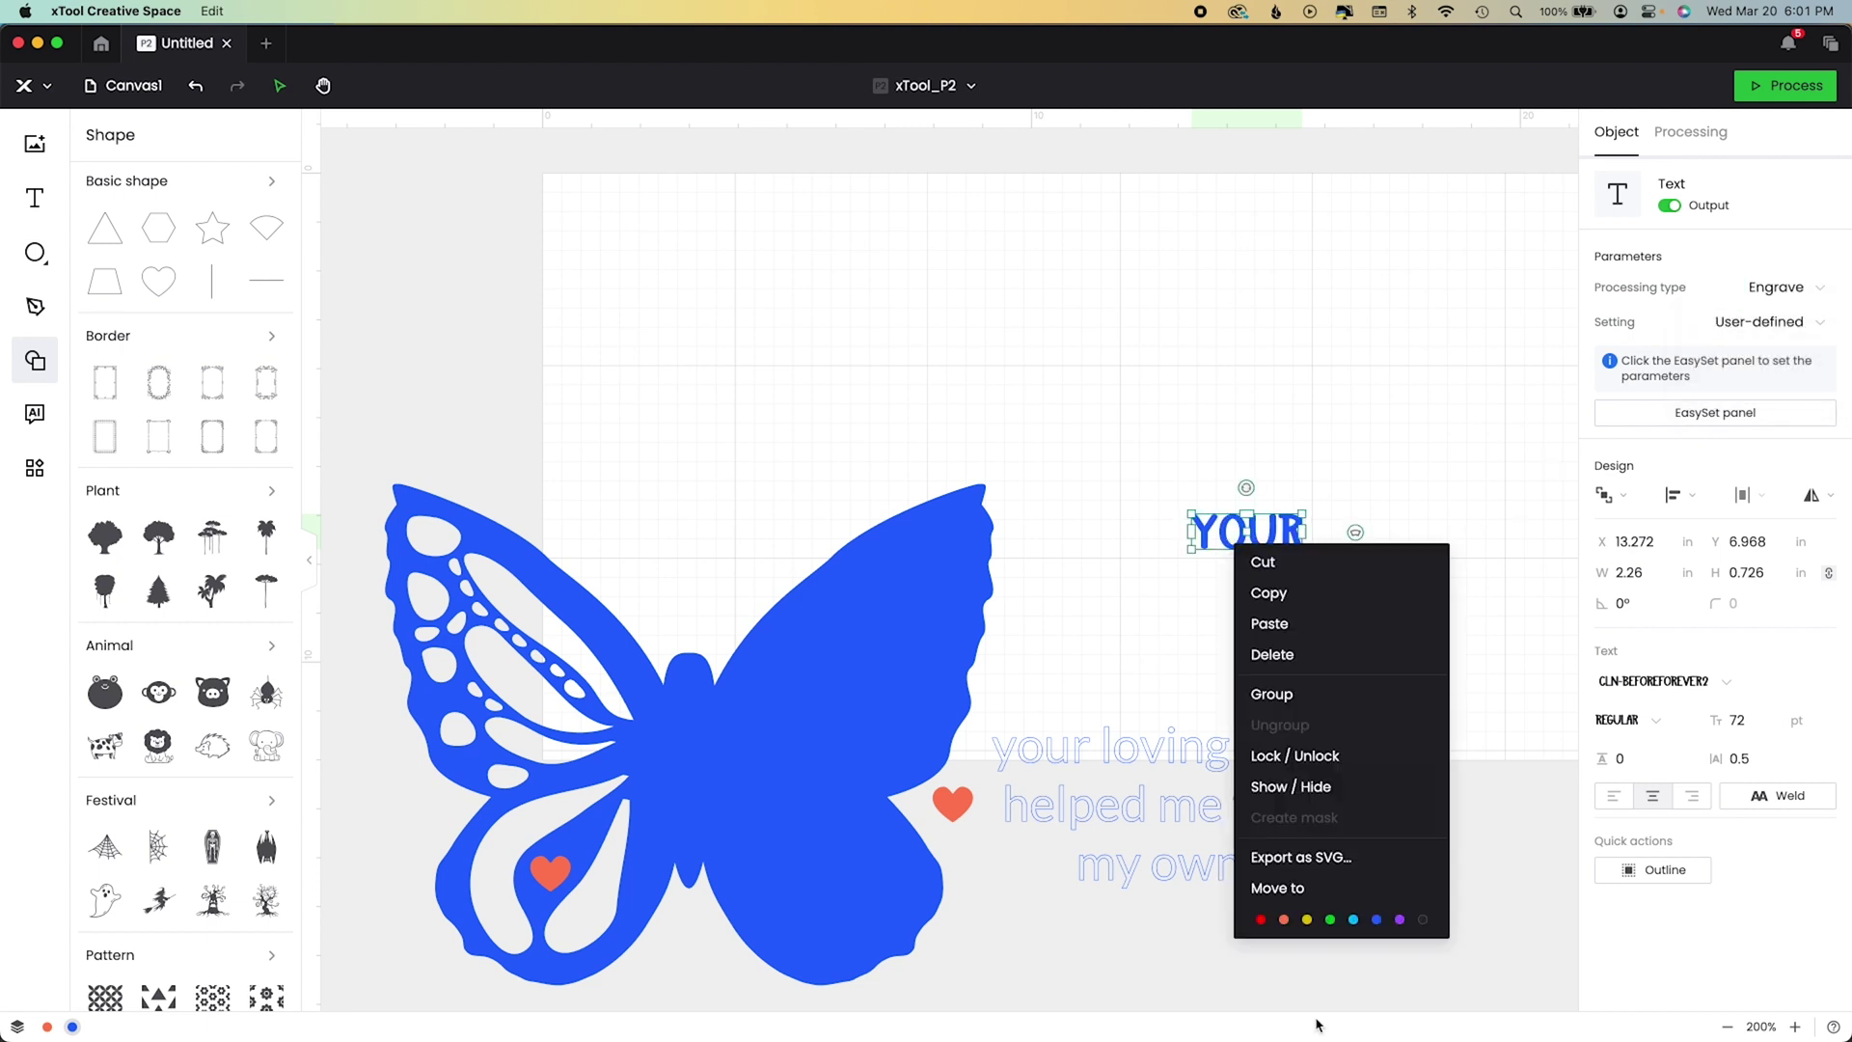
click(1282, 919)
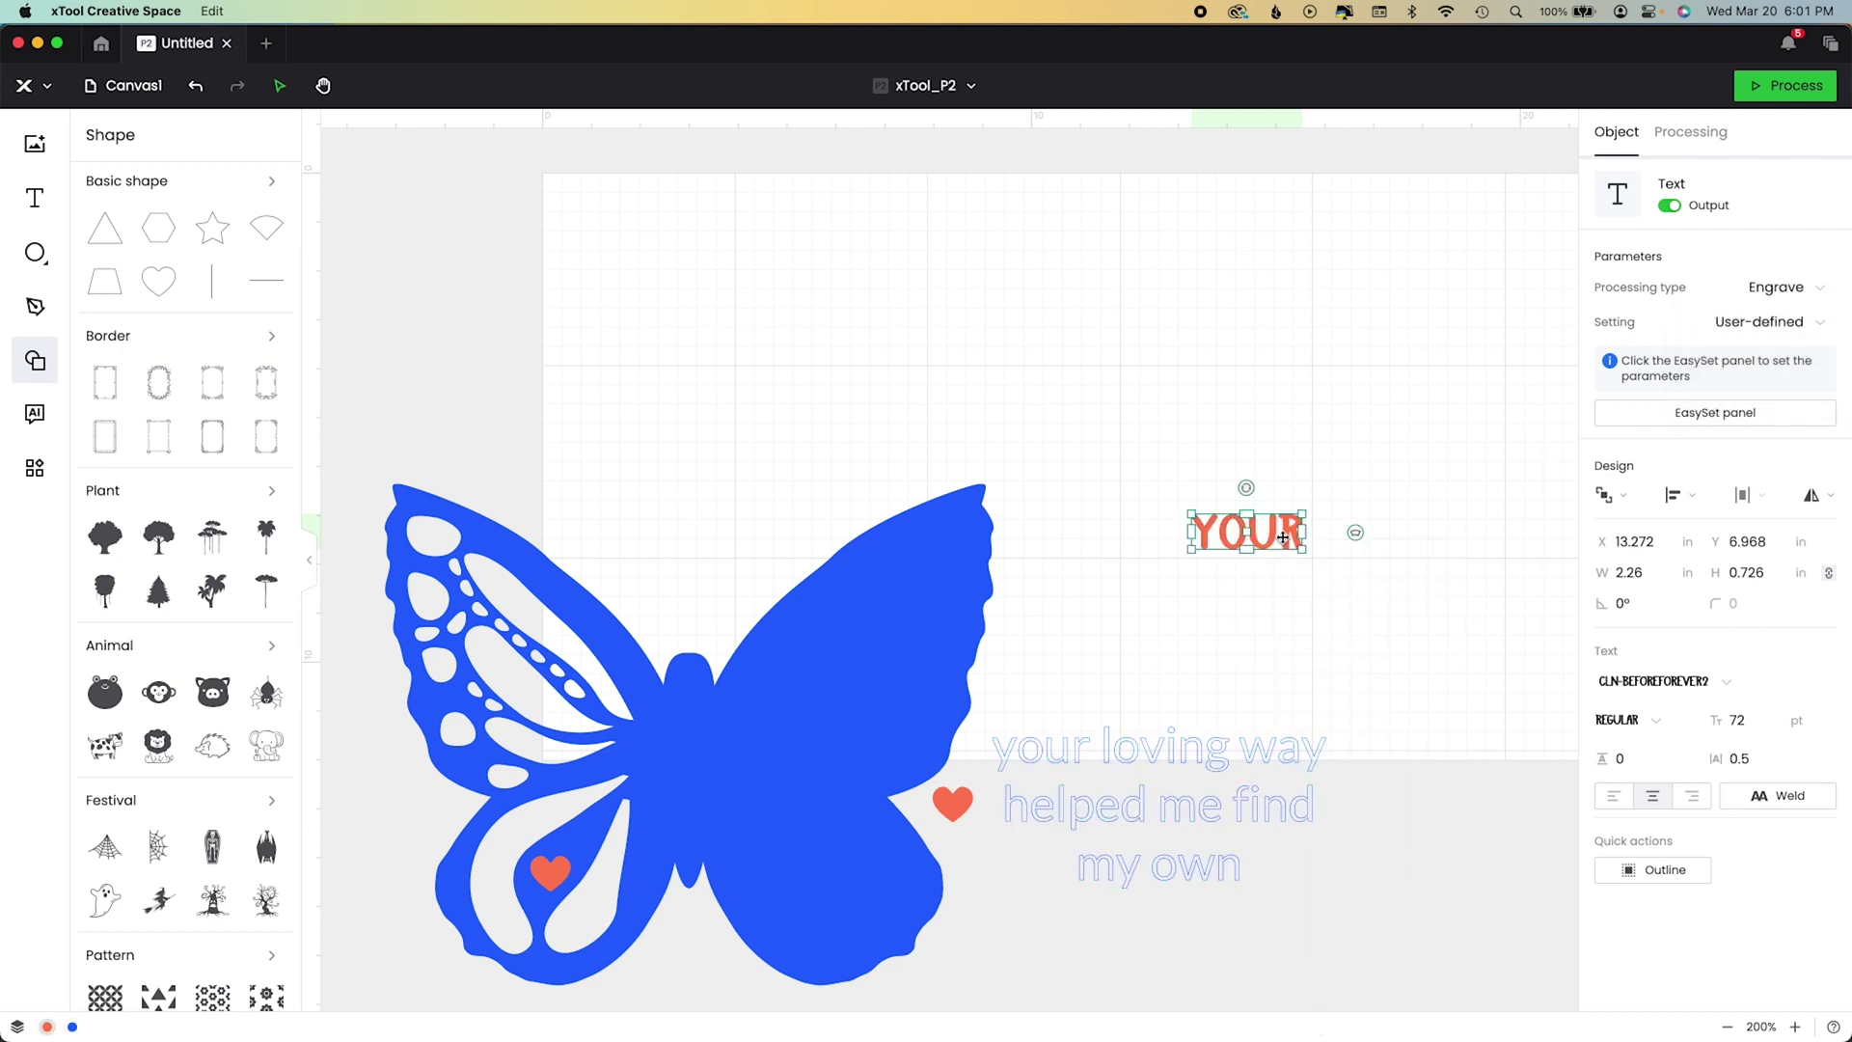
Place "YOUR" on the upper right wing and add a copy below it reading "LOVING".
drag(1283, 537, 895, 624)
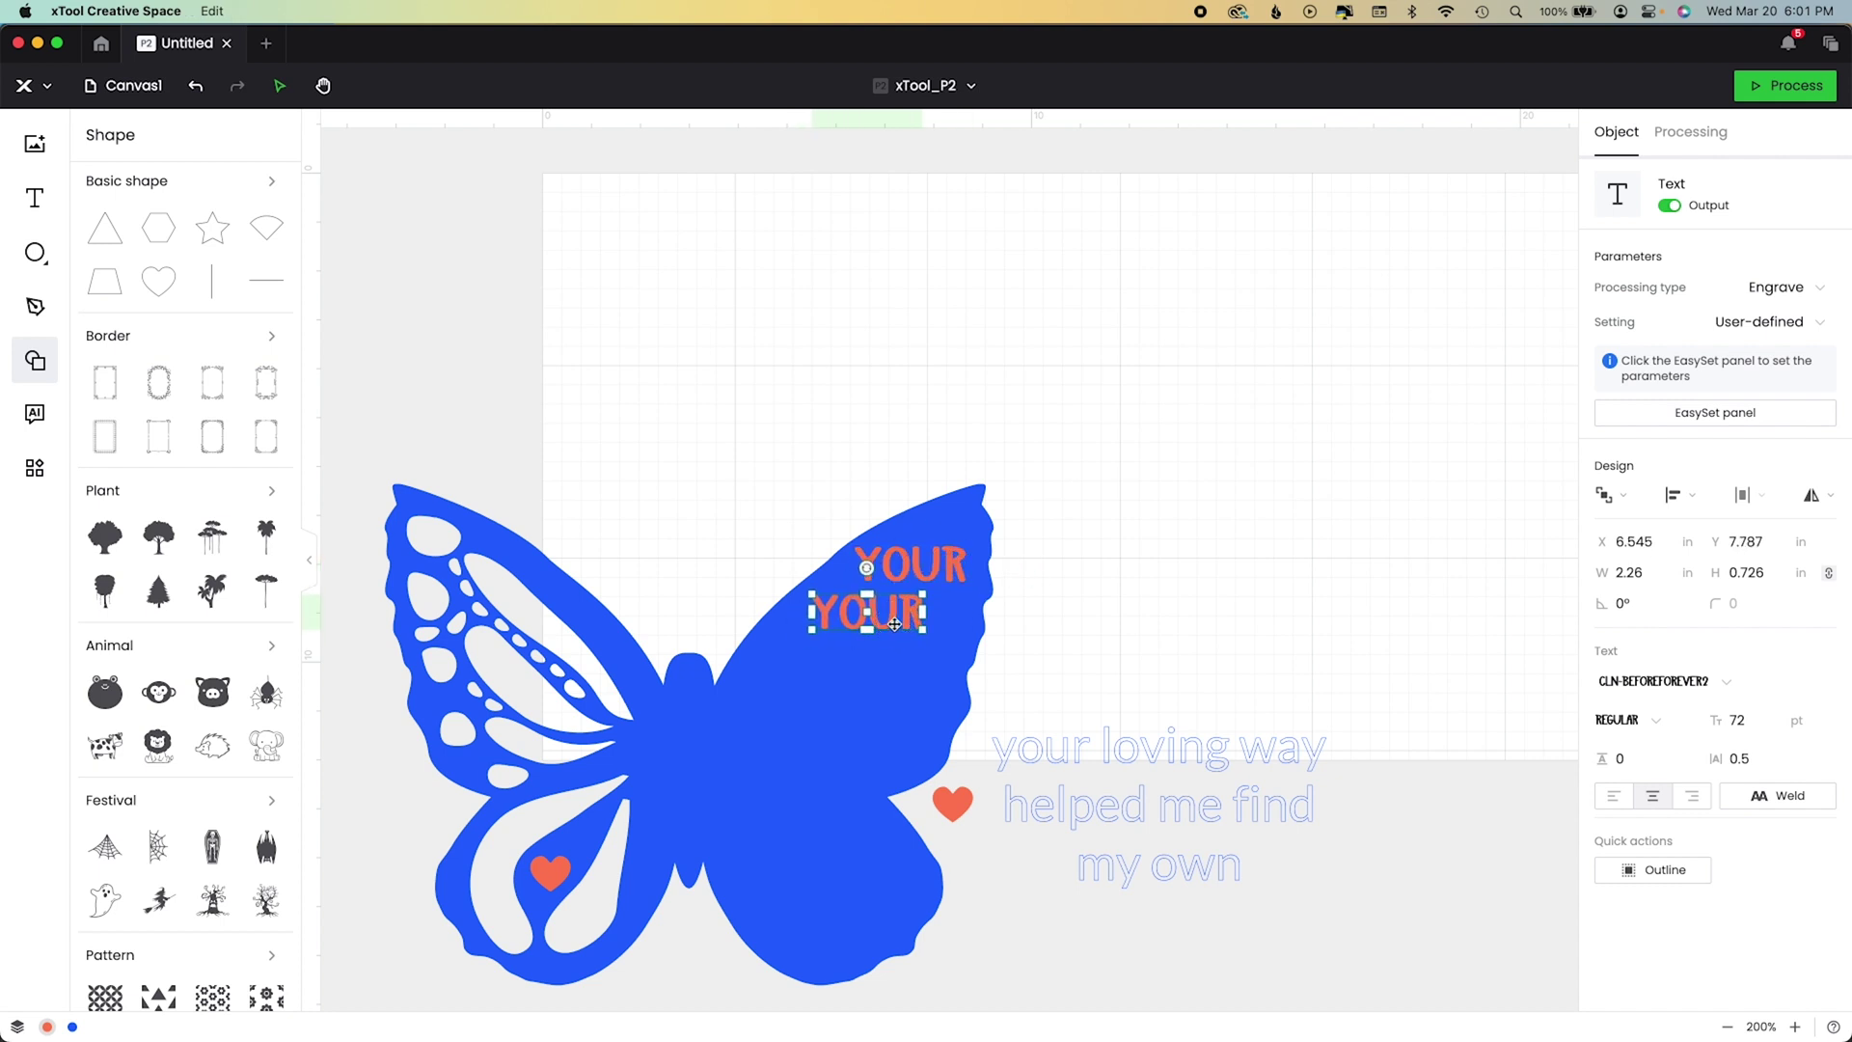
double_click(894, 623)
key(super+c)
text(LOVING)
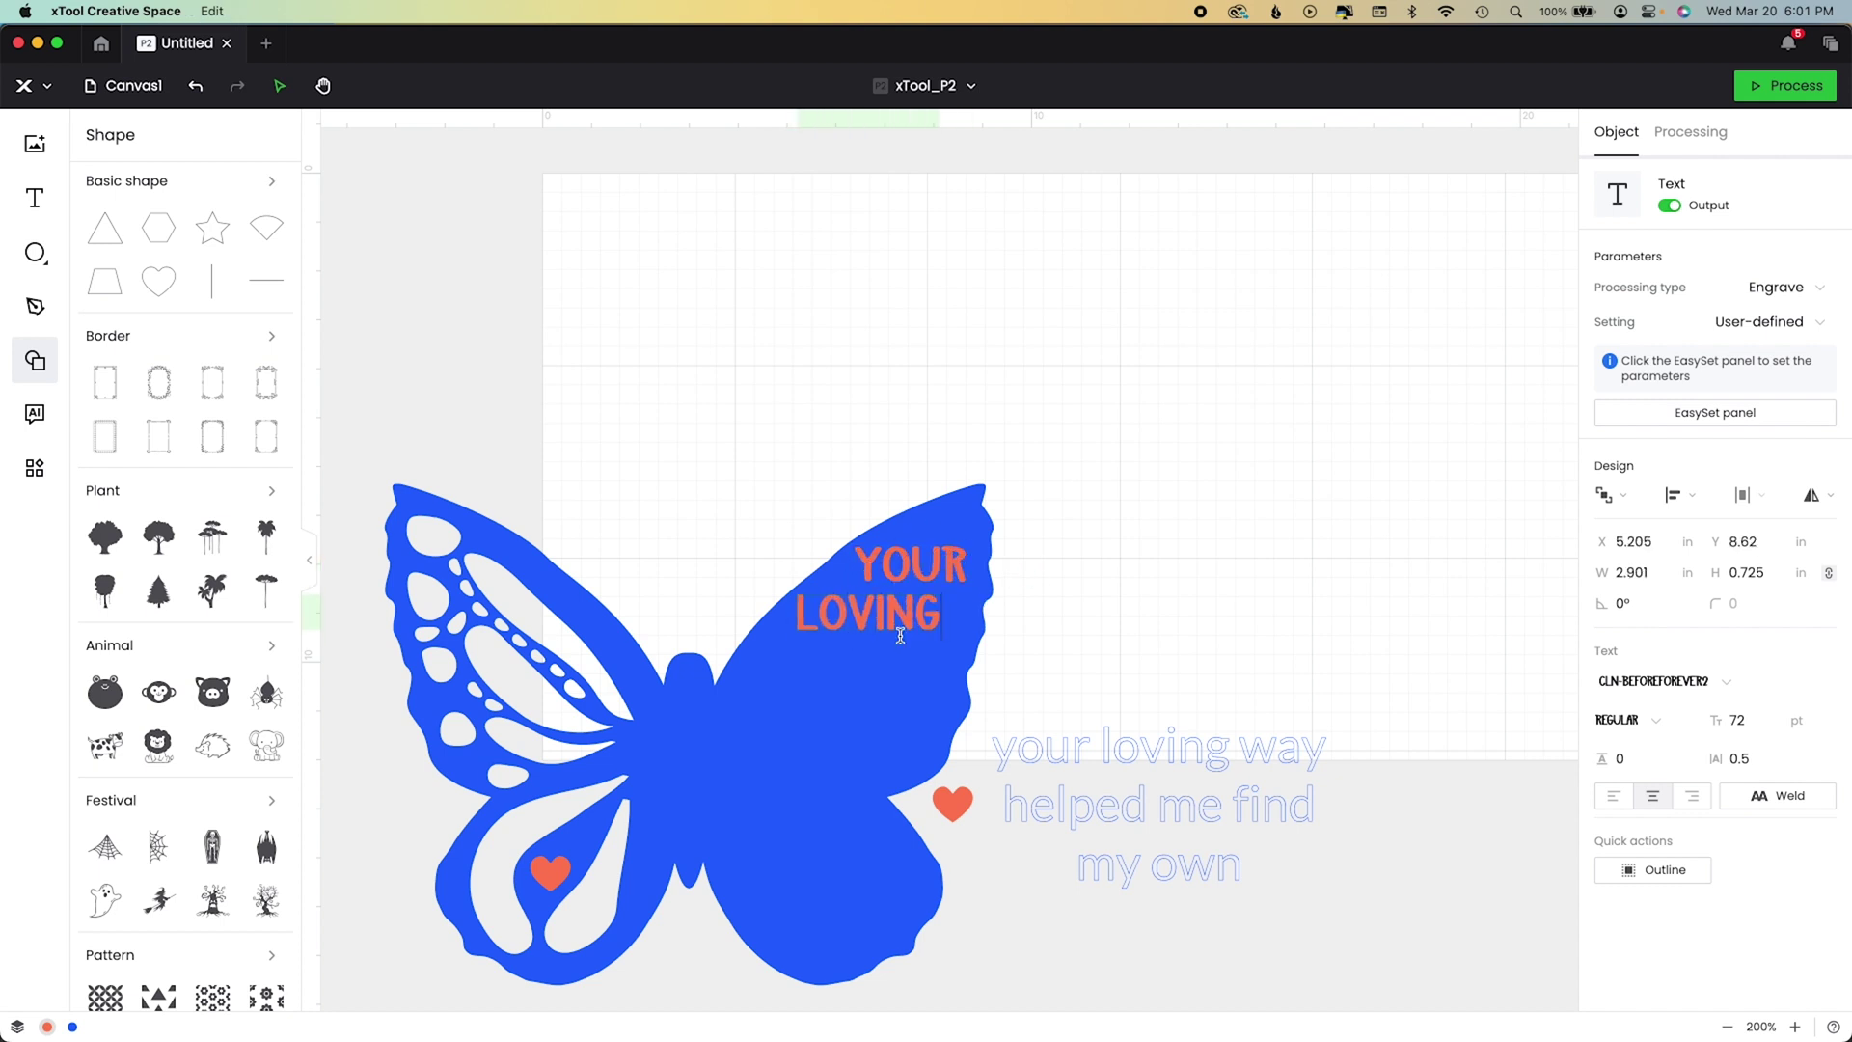
Add copies of the text down the right wing below "LOVING" and change them to "WAY", "HELPED" and "ME".
click(866, 686)
key(super+v)
drag(957, 578, 773, 794)
double_click(845, 660)
text(WAY)
key(super+v)
double_click(773, 733)
text(HELPED)
key(super+v)
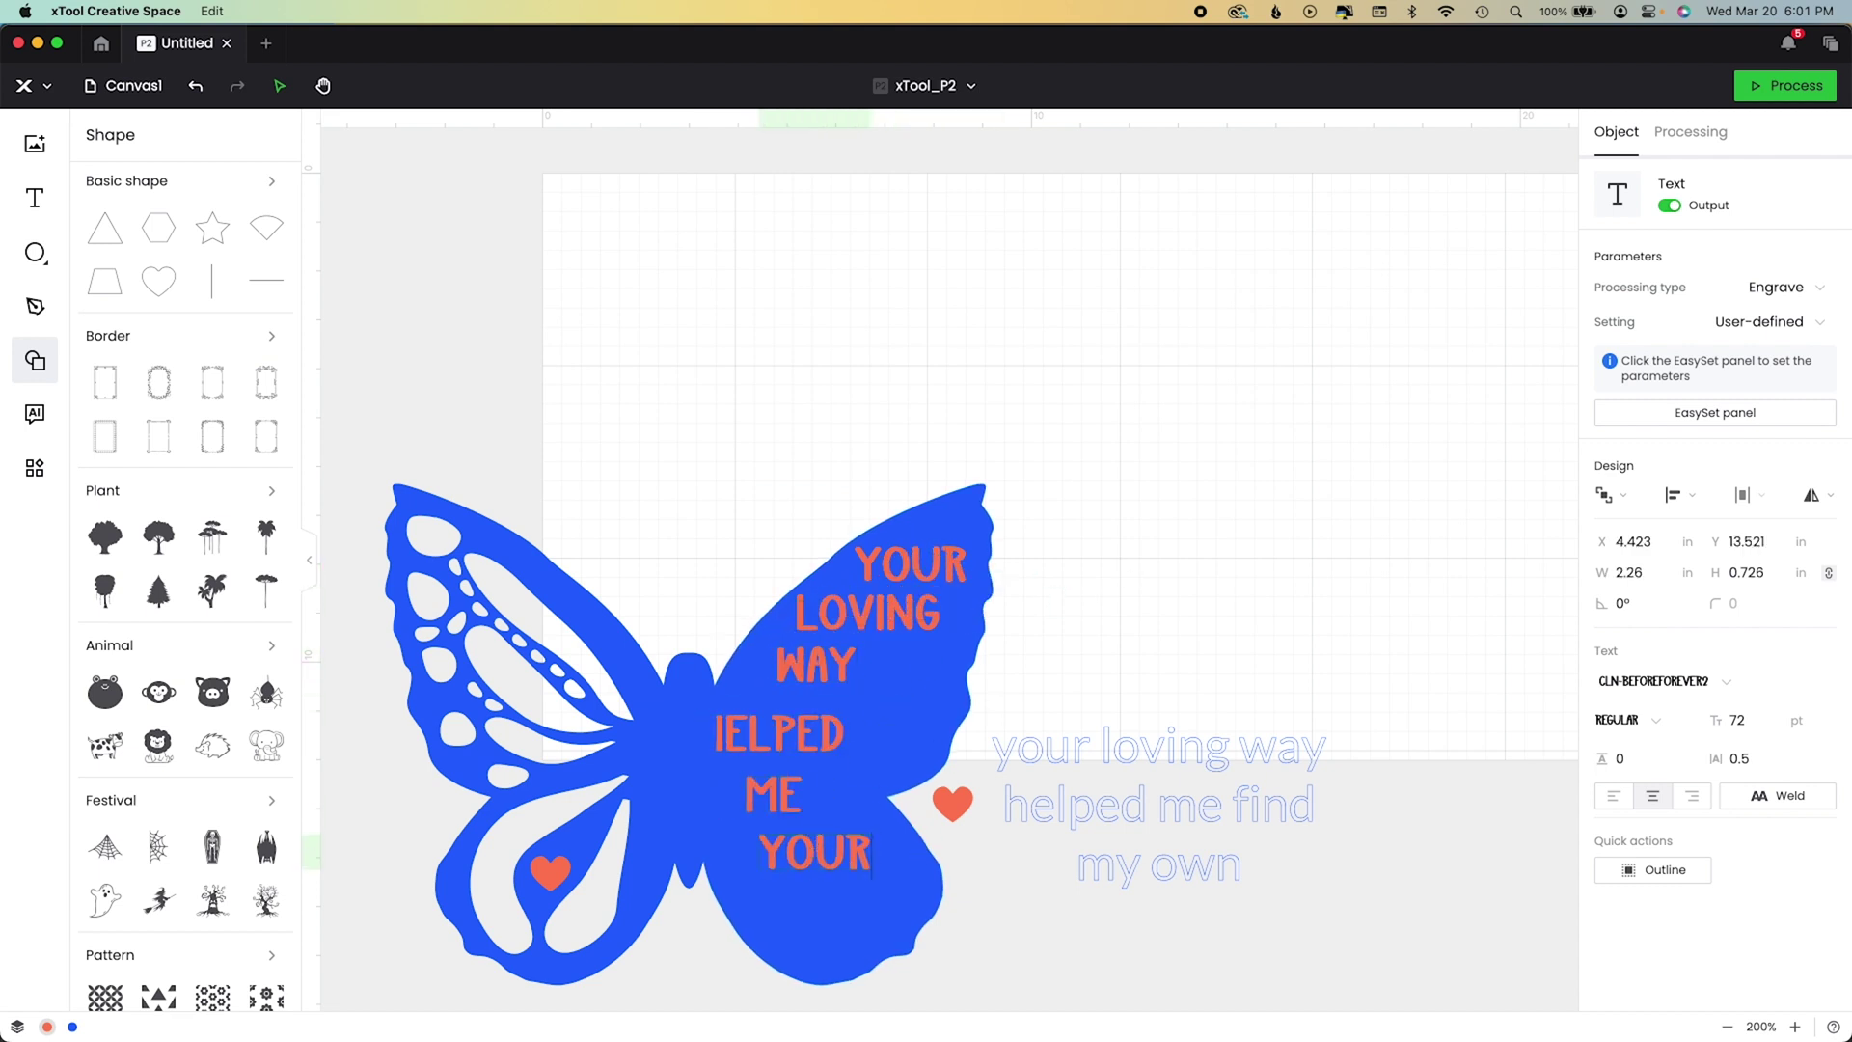
Complete the message below "ME" on the right wing with the words "FIND", "MY" and "OWN".
text(MY)
drag(958, 614, 830, 900)
text(OWN)
Raise "OWN" inside the lower wing, shift "YOUR" toward the wing tip, and distribute all the words evenly in the vertical direction.
drag(882, 963, 864, 932)
drag(911, 565, 927, 553)
shift+click(780, 733)
click(1742, 495)
click(1743, 564)
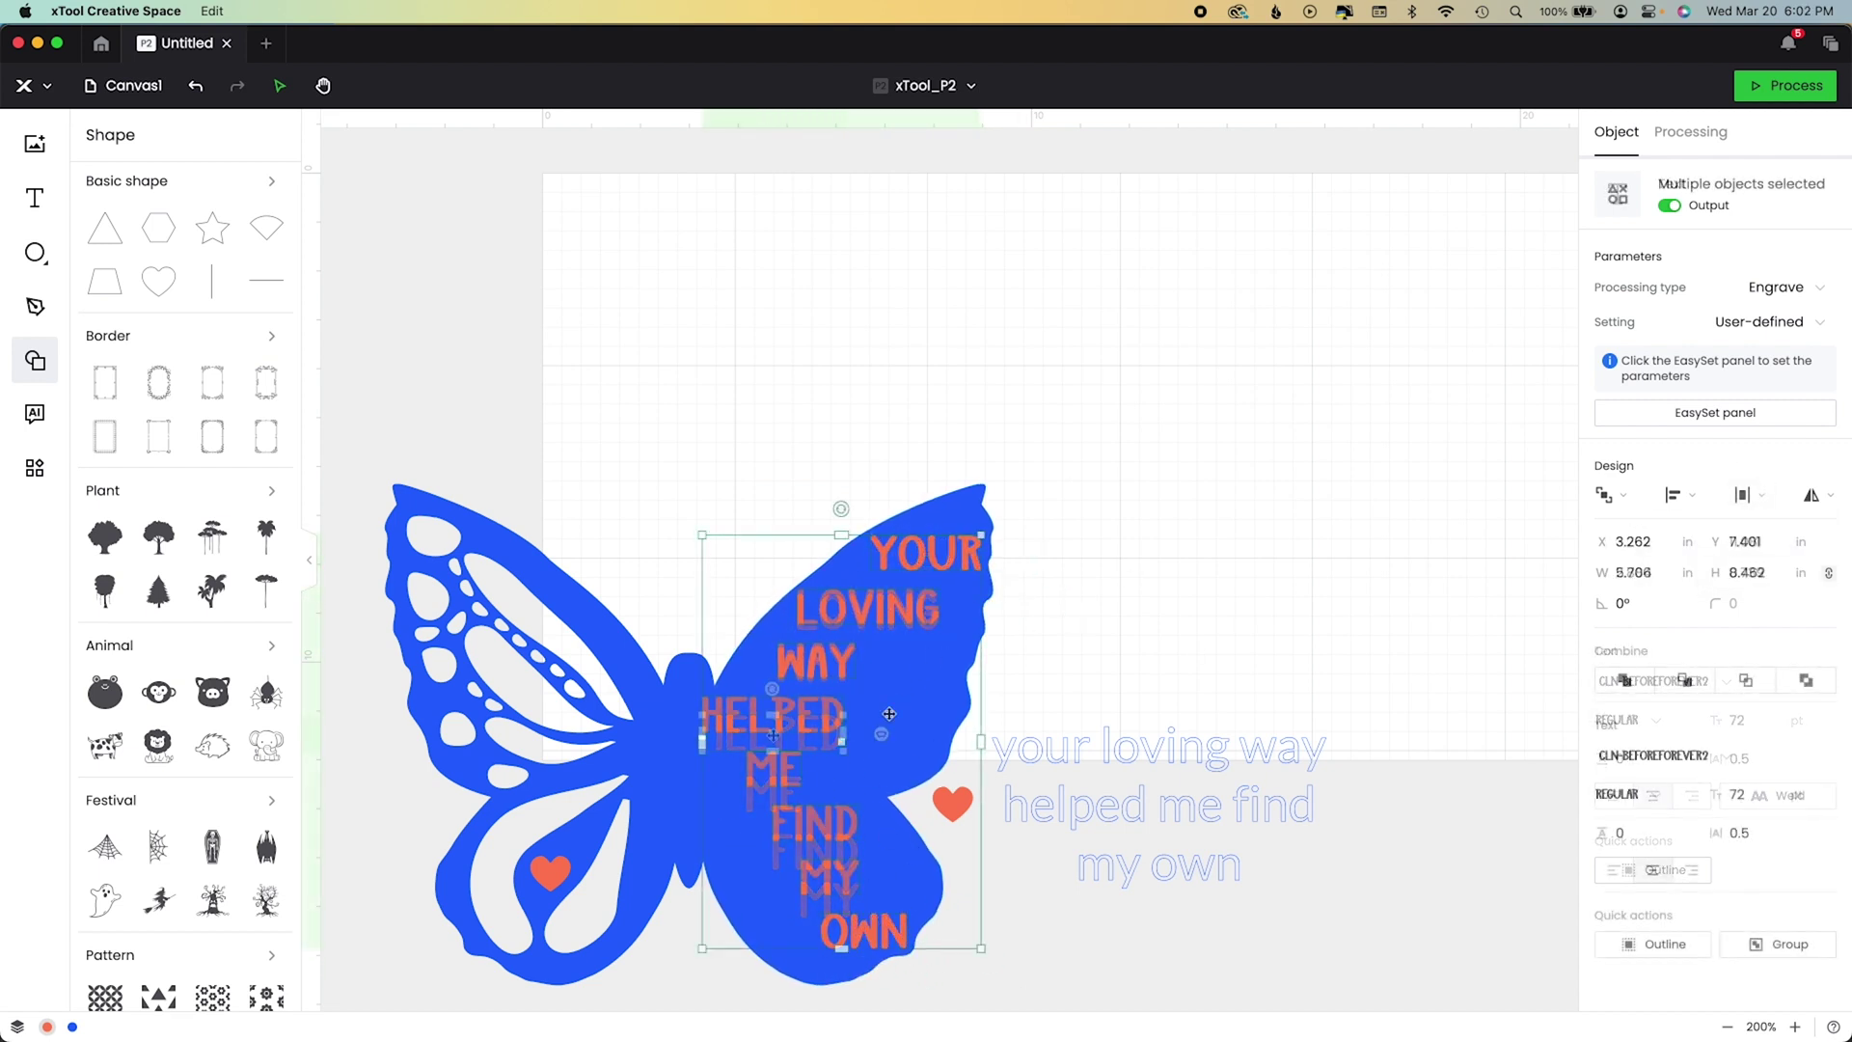
Enlarge the stacked words to 79.21 pt and reposition "LOVING" through "OWN" individually so they fit down the right wing.
drag(704, 536, 674, 493)
click(1032, 617)
drag(869, 583, 927, 610)
drag(802, 678, 806, 657)
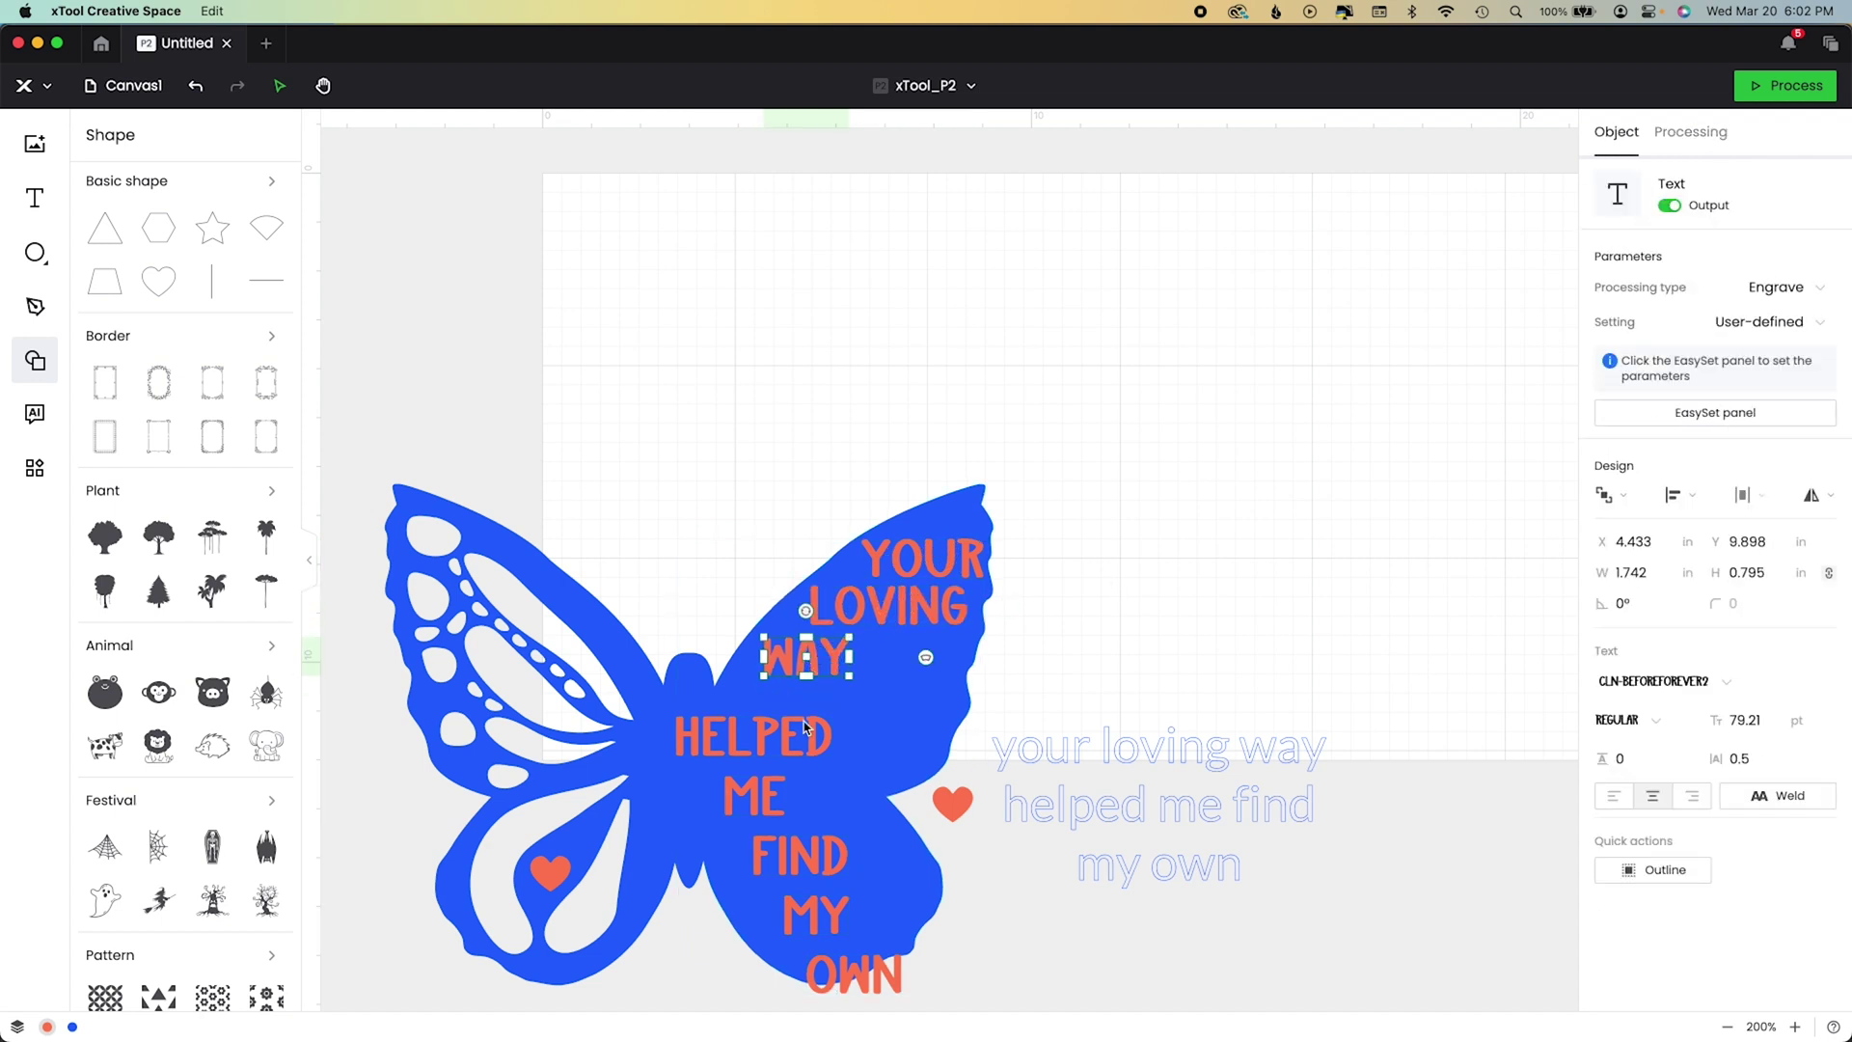
drag(758, 736, 778, 729)
drag(762, 796, 761, 783)
drag(802, 857, 803, 835)
drag(815, 915, 820, 890)
drag(854, 974, 863, 921)
Distribute all eight stacked words on the right wing evenly in the vertical direction.
shift+click(819, 888)
shift+click(799, 835)
shift+click(754, 782)
shift+click(774, 728)
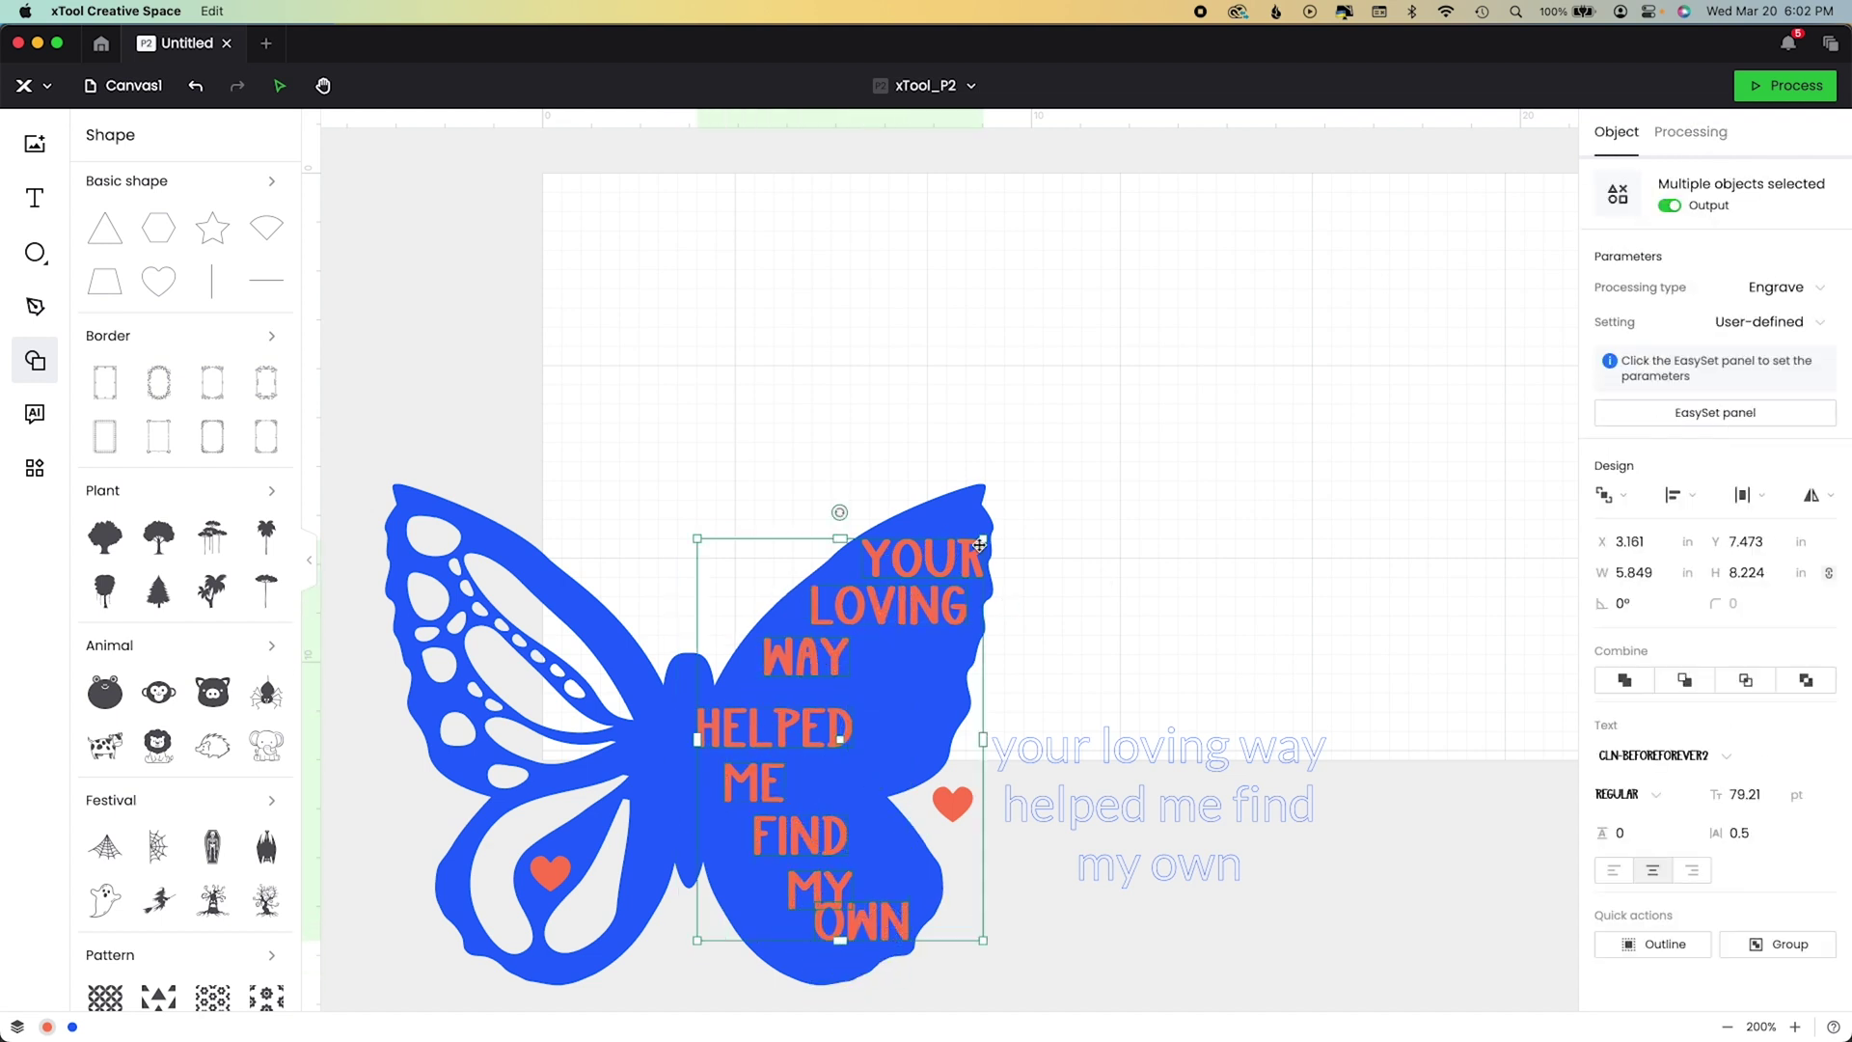
click(1687, 496)
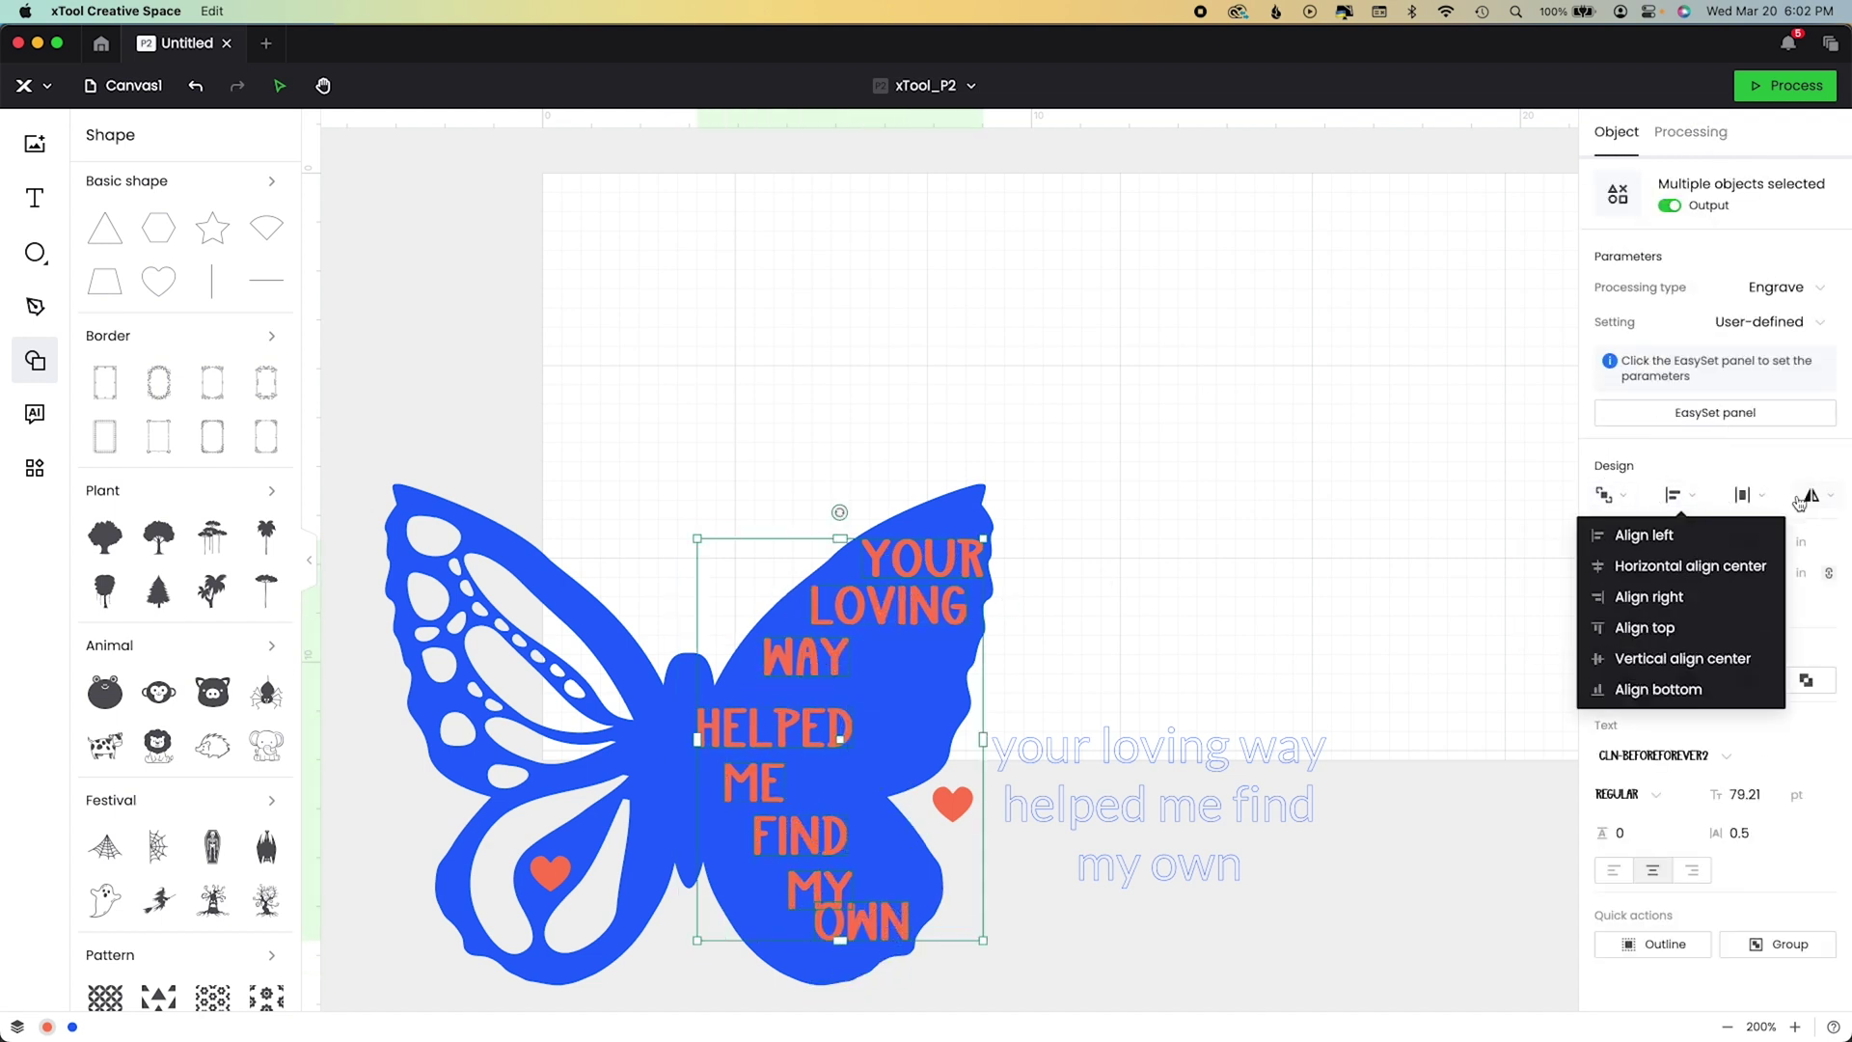
click(1742, 496)
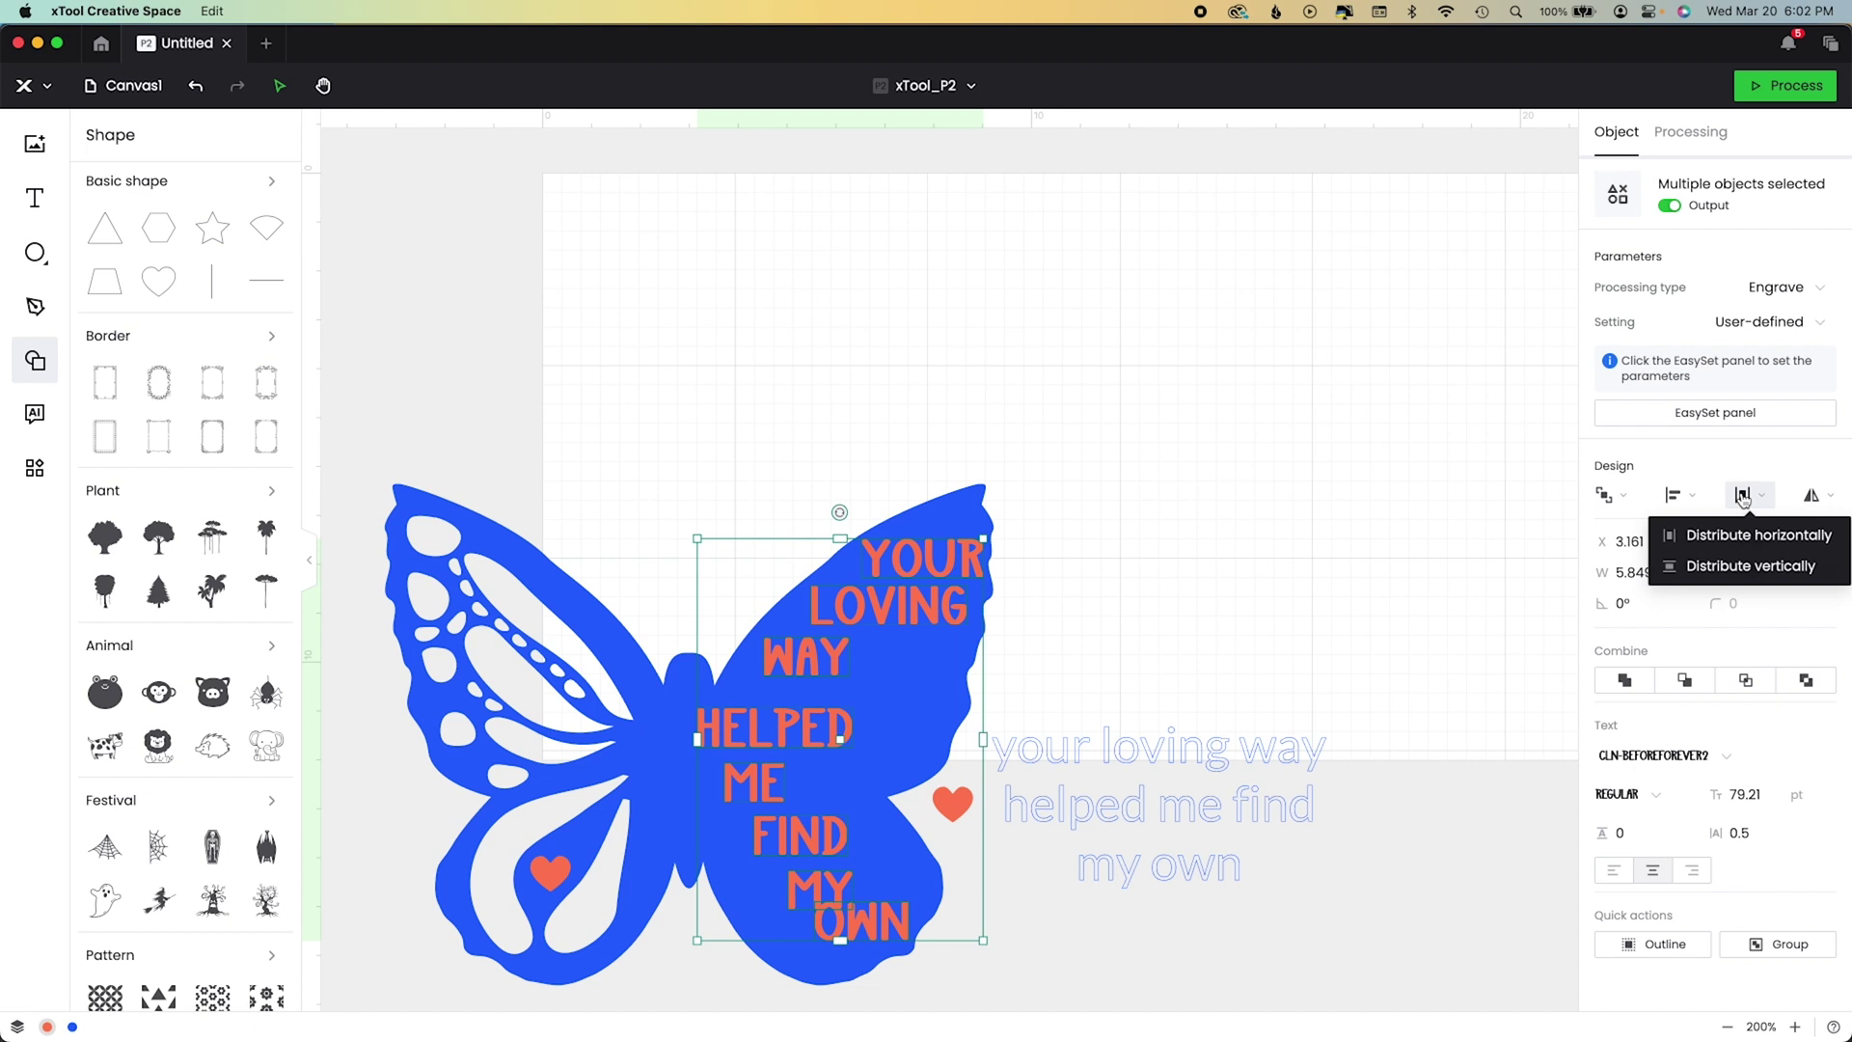
click(1745, 567)
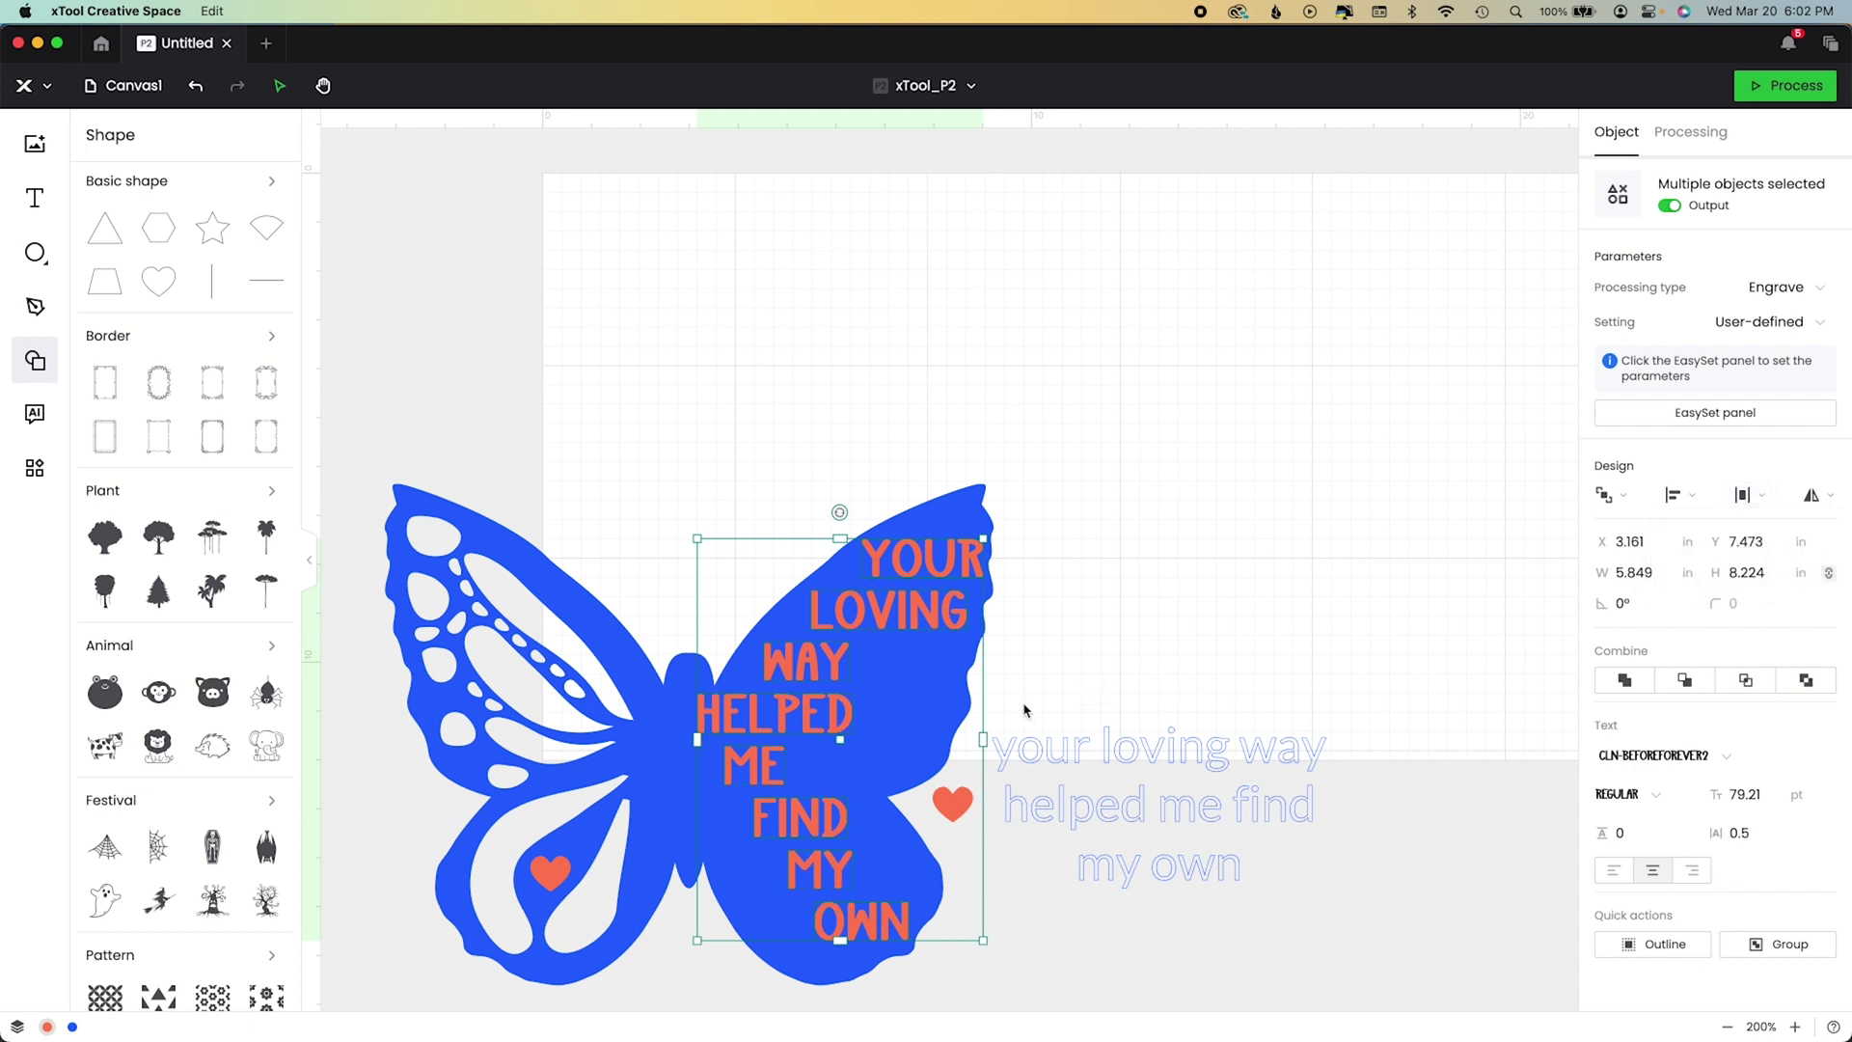
click(1154, 618)
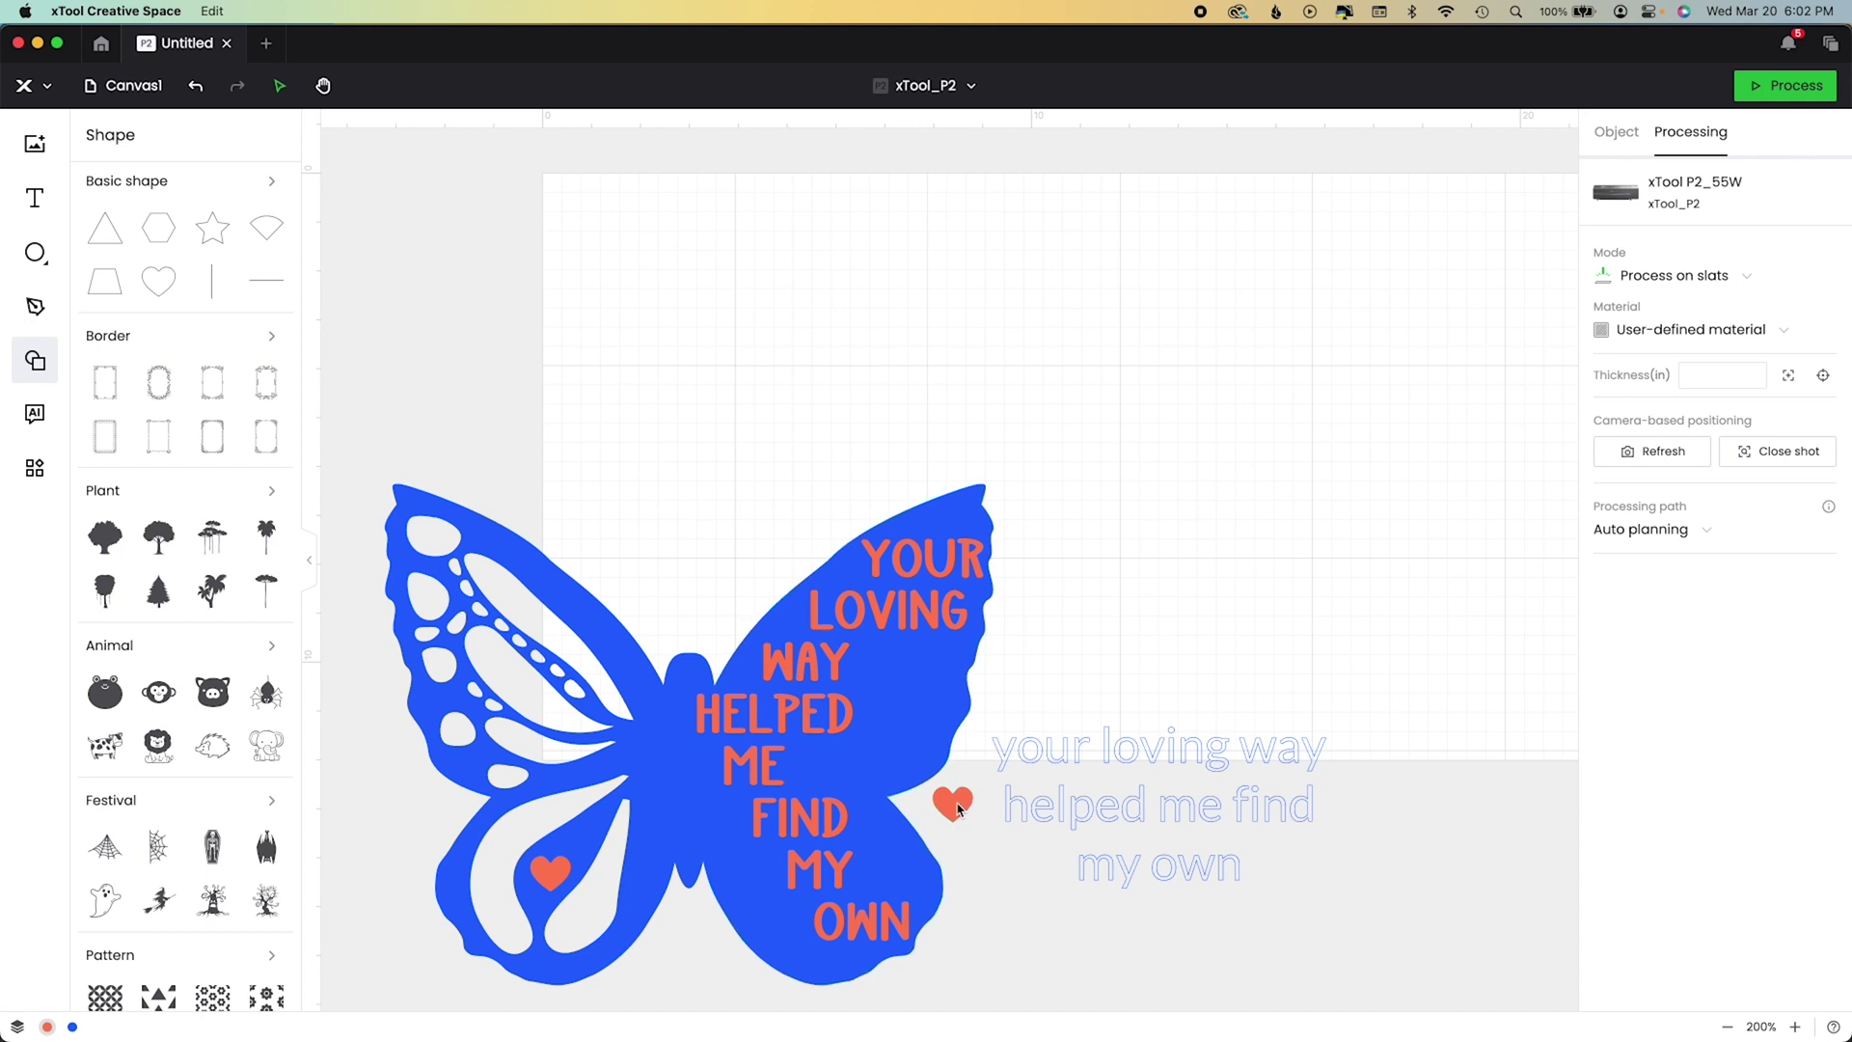
Place a heart about 1.17 in wide beside the words on the right wing, with a copy of the left wing's small heart below it.
drag(958, 809, 941, 758)
click(550, 874)
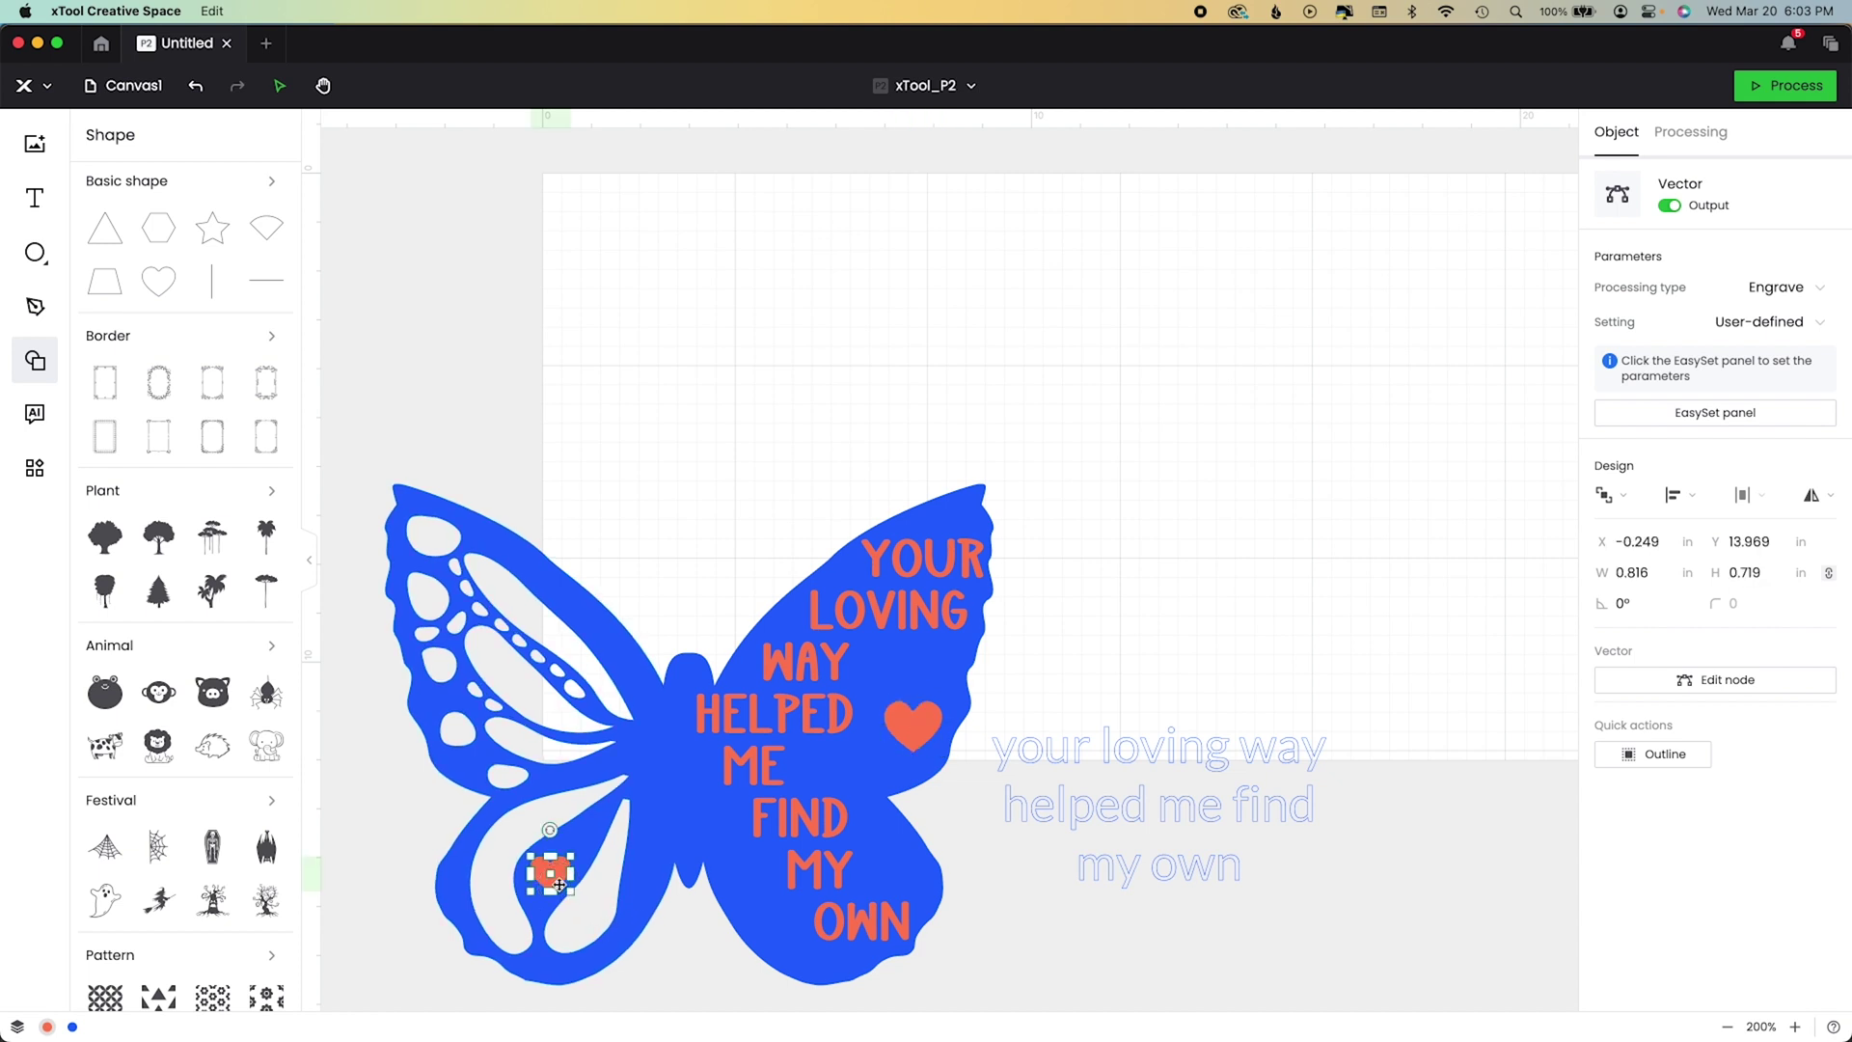
drag(906, 736, 925, 687)
click(560, 878)
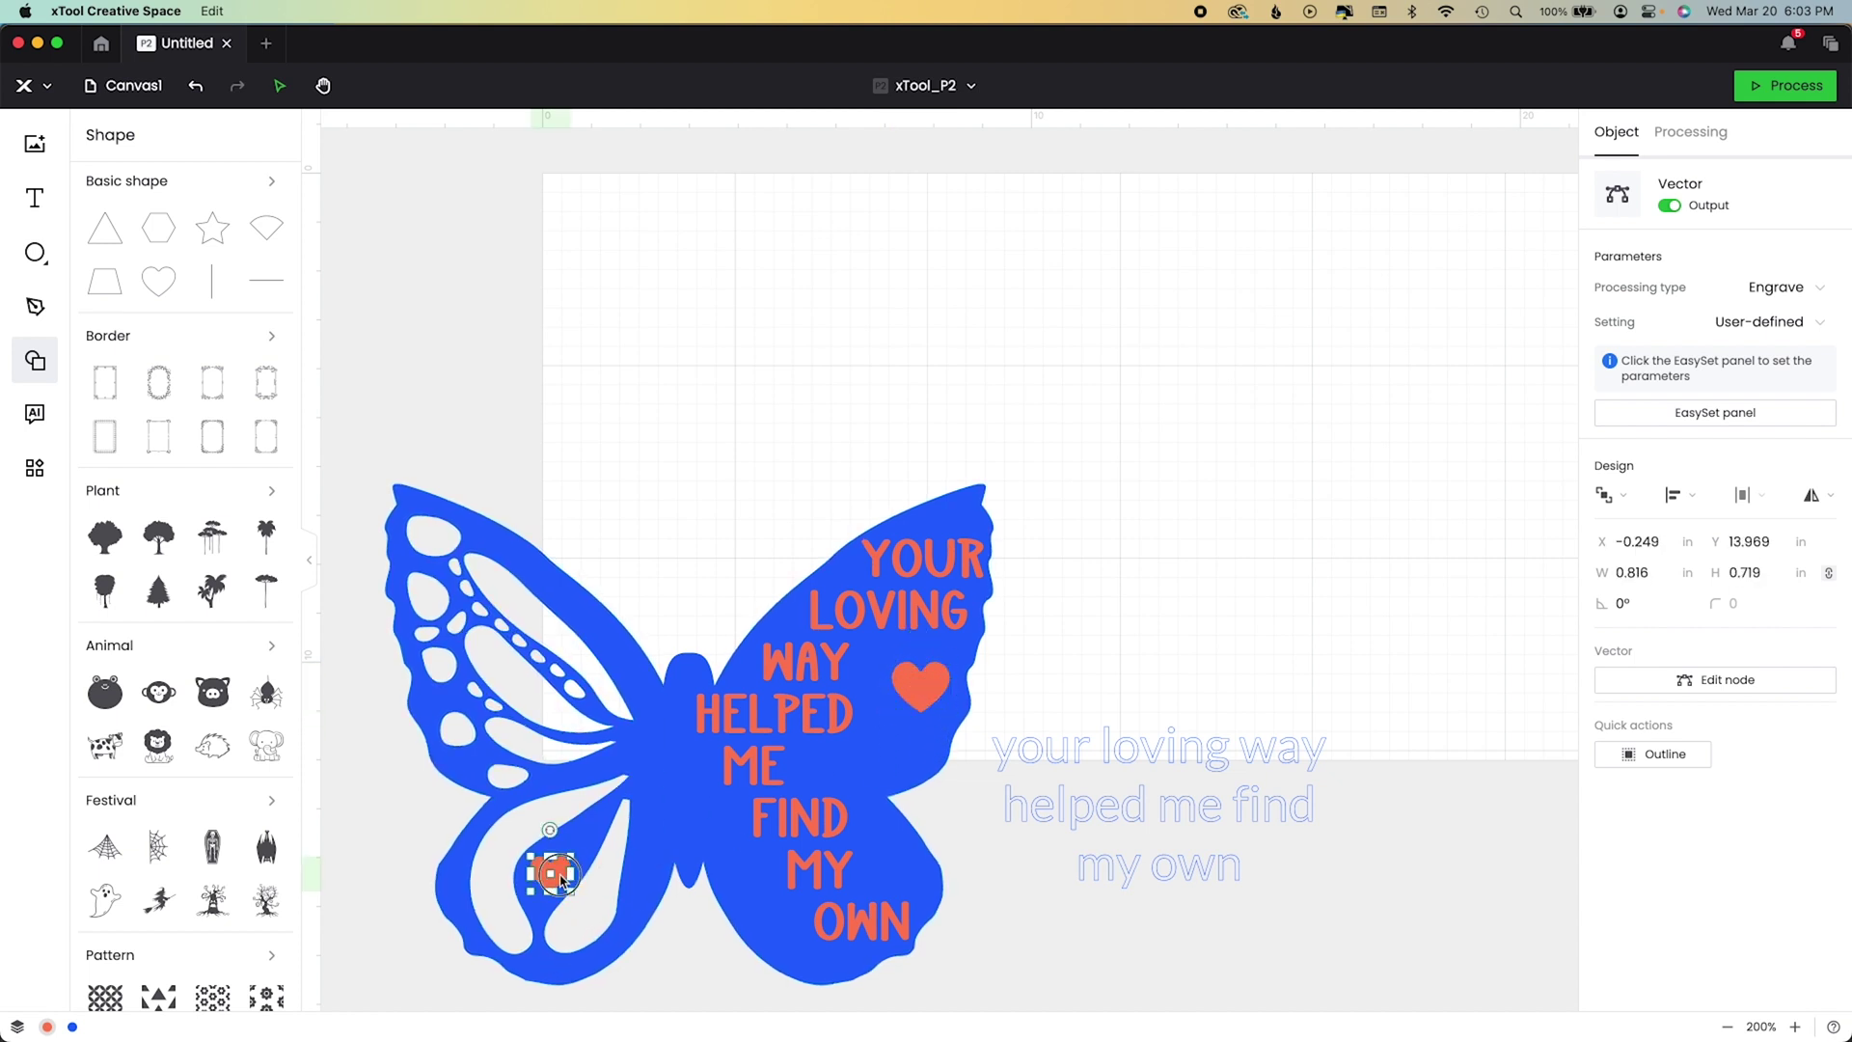
drag(561, 876, 888, 761)
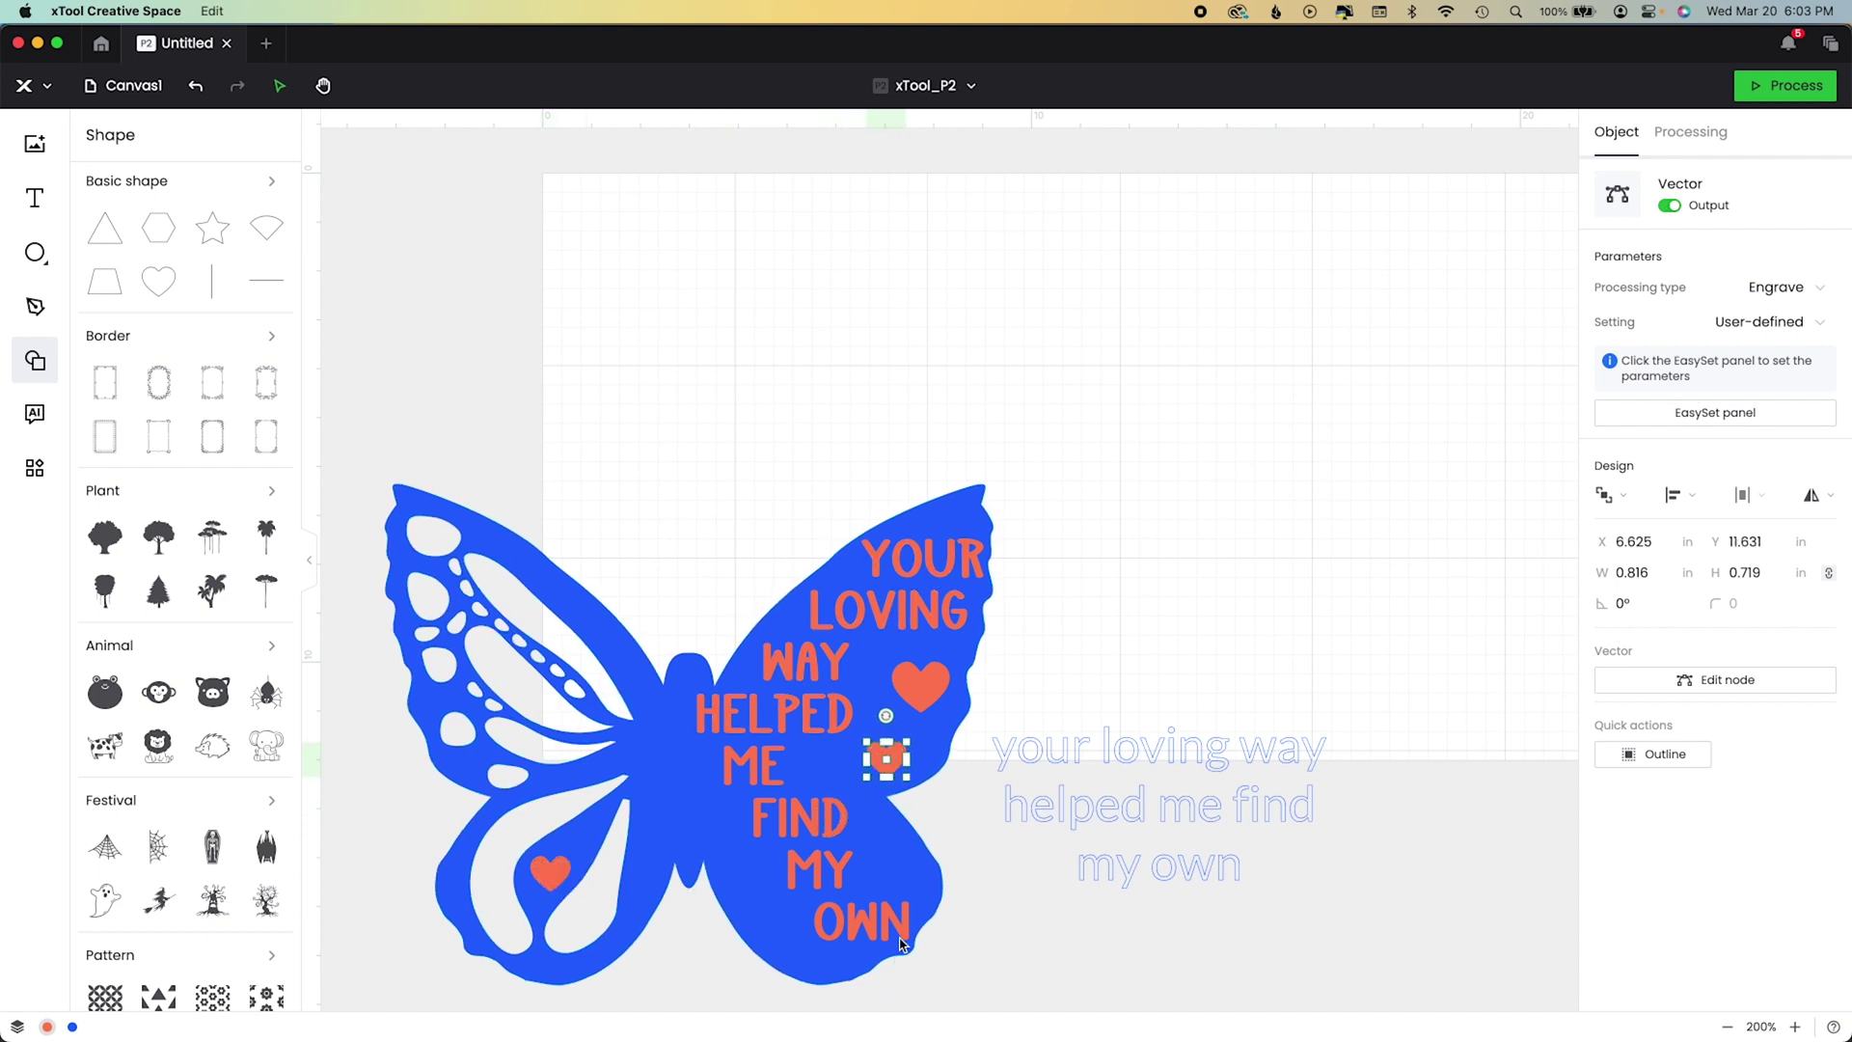
drag(920, 685, 920, 714)
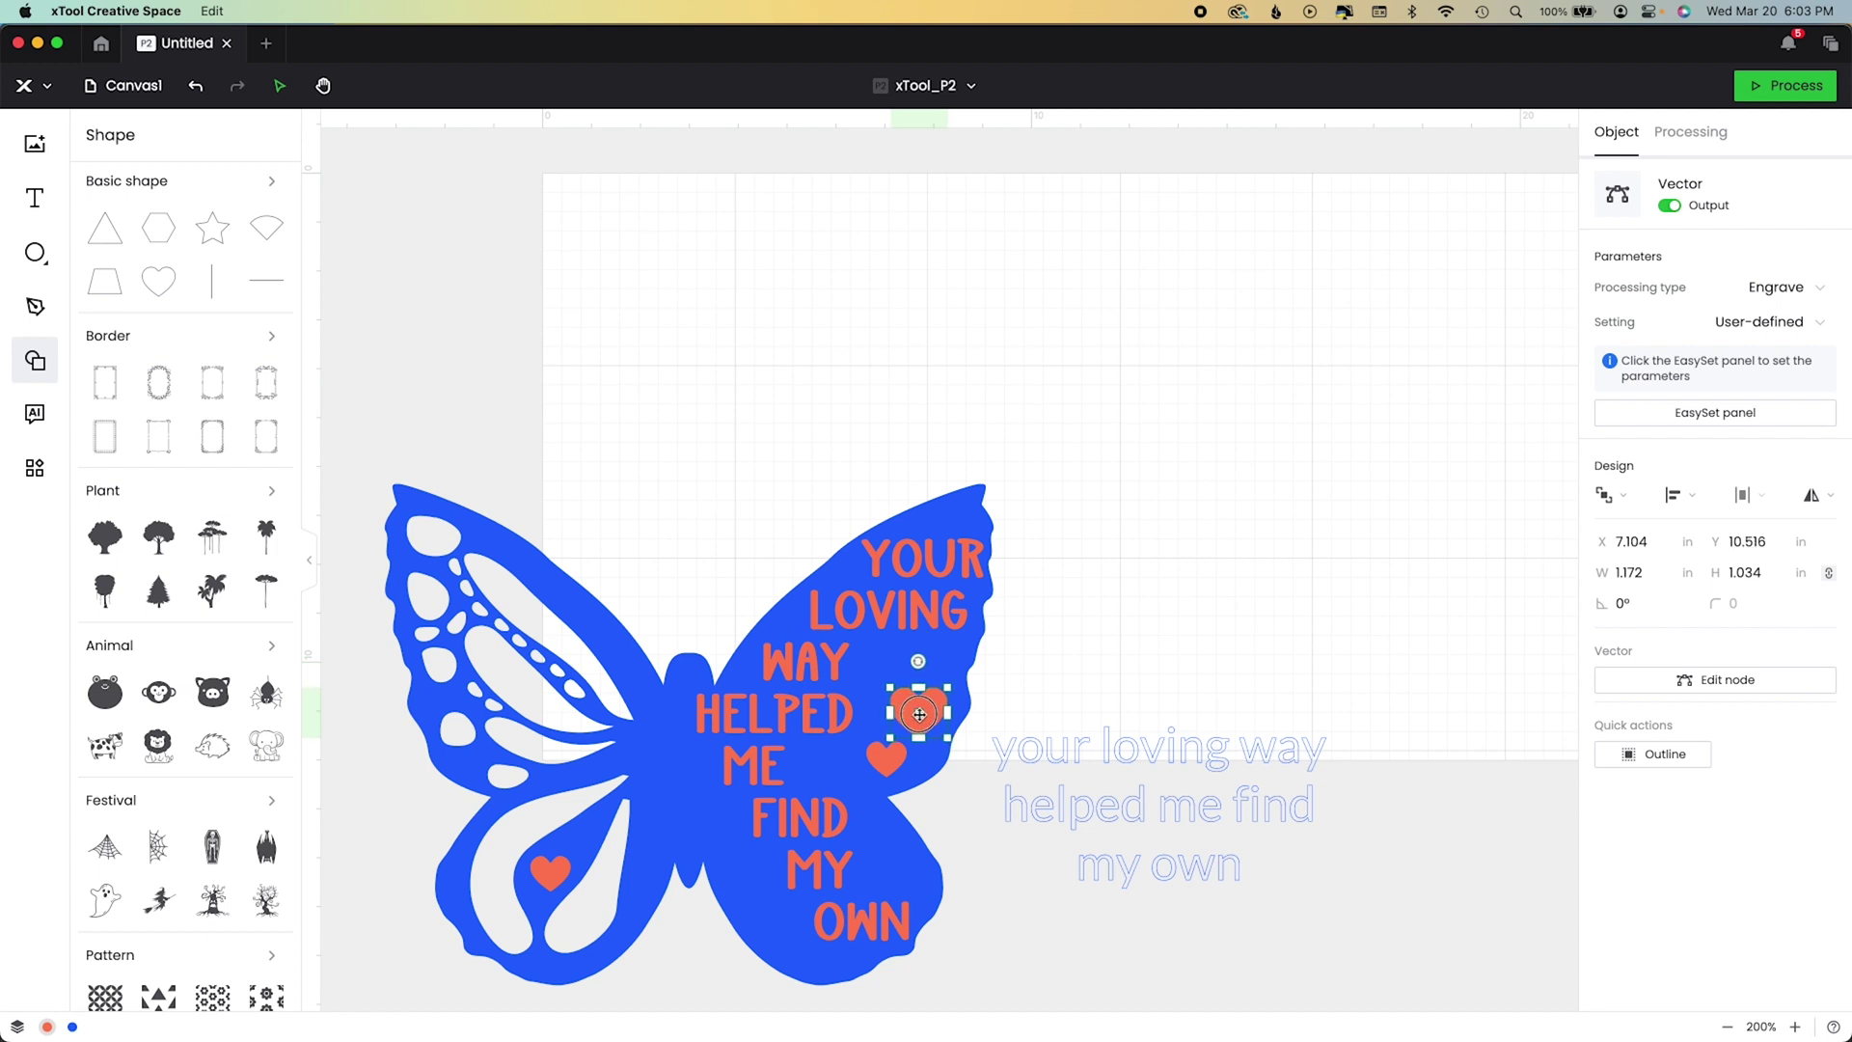
click(1158, 653)
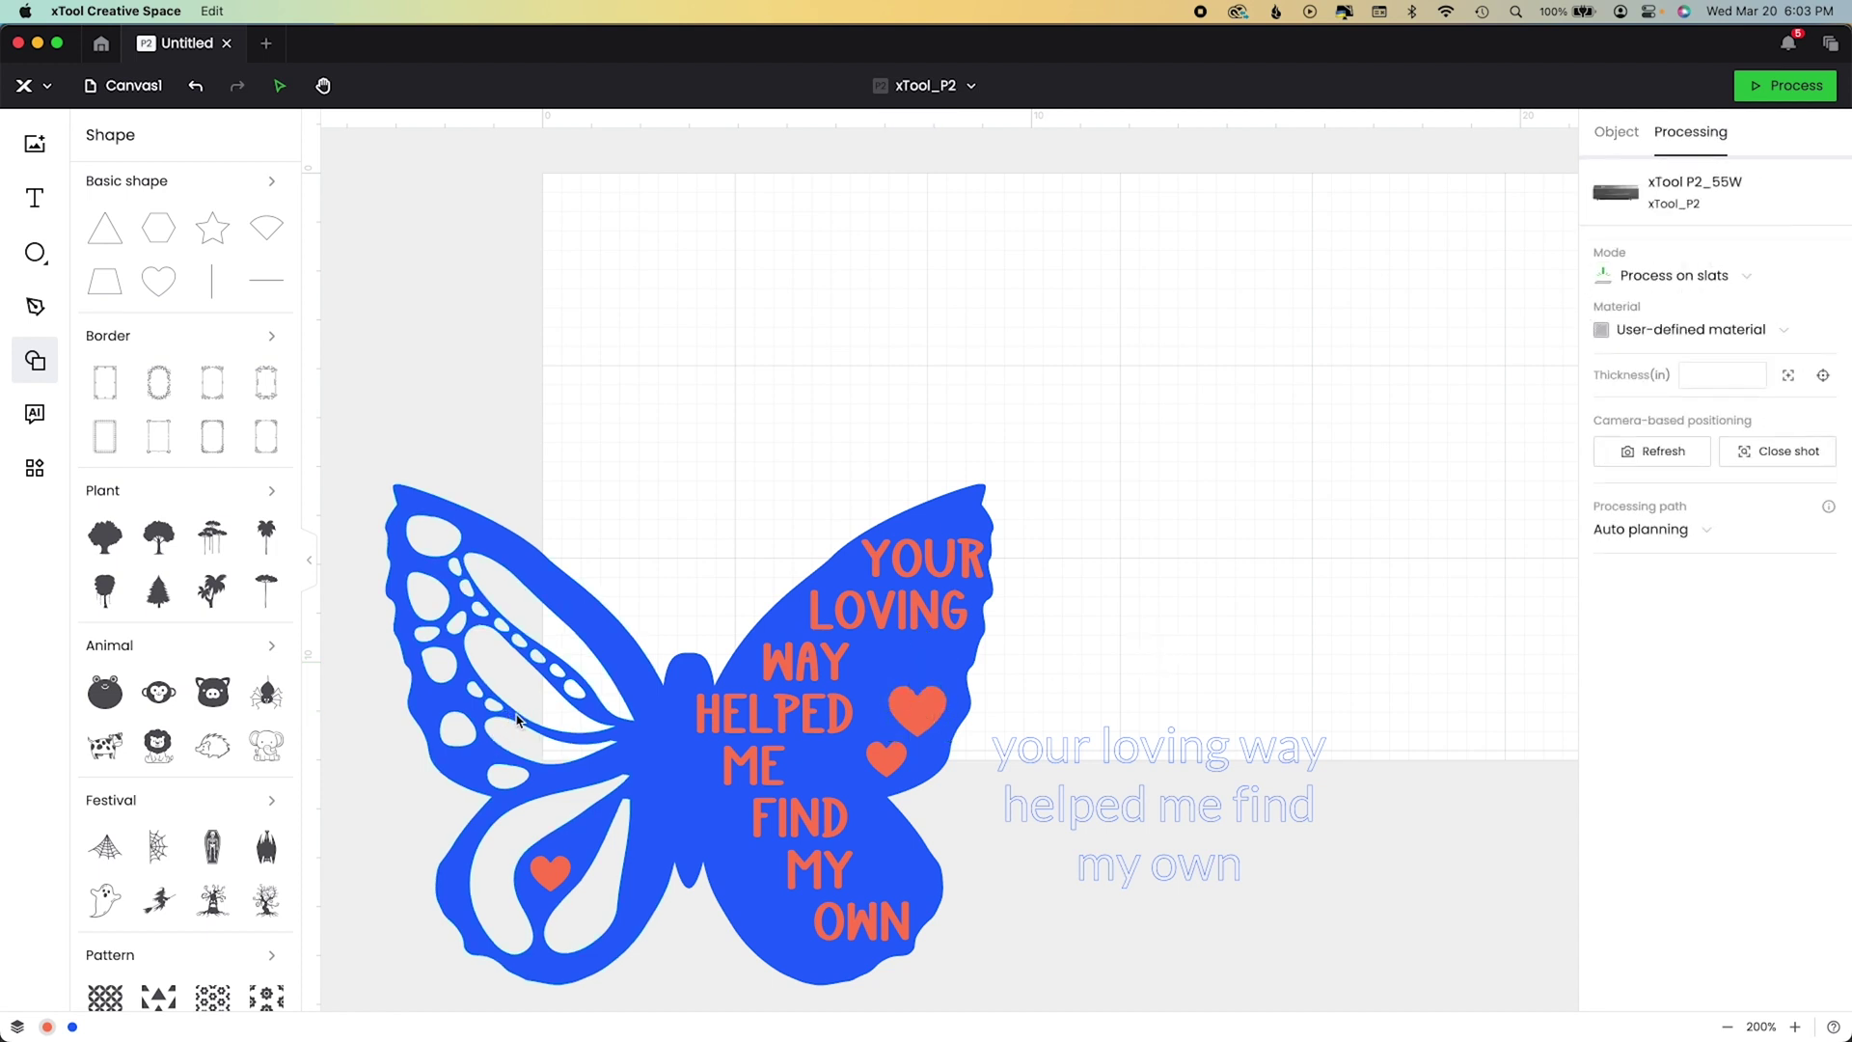
Edit the left wing's nodes and delete the clusters of tiny dot cutouts between the larger openings.
double_click(560, 670)
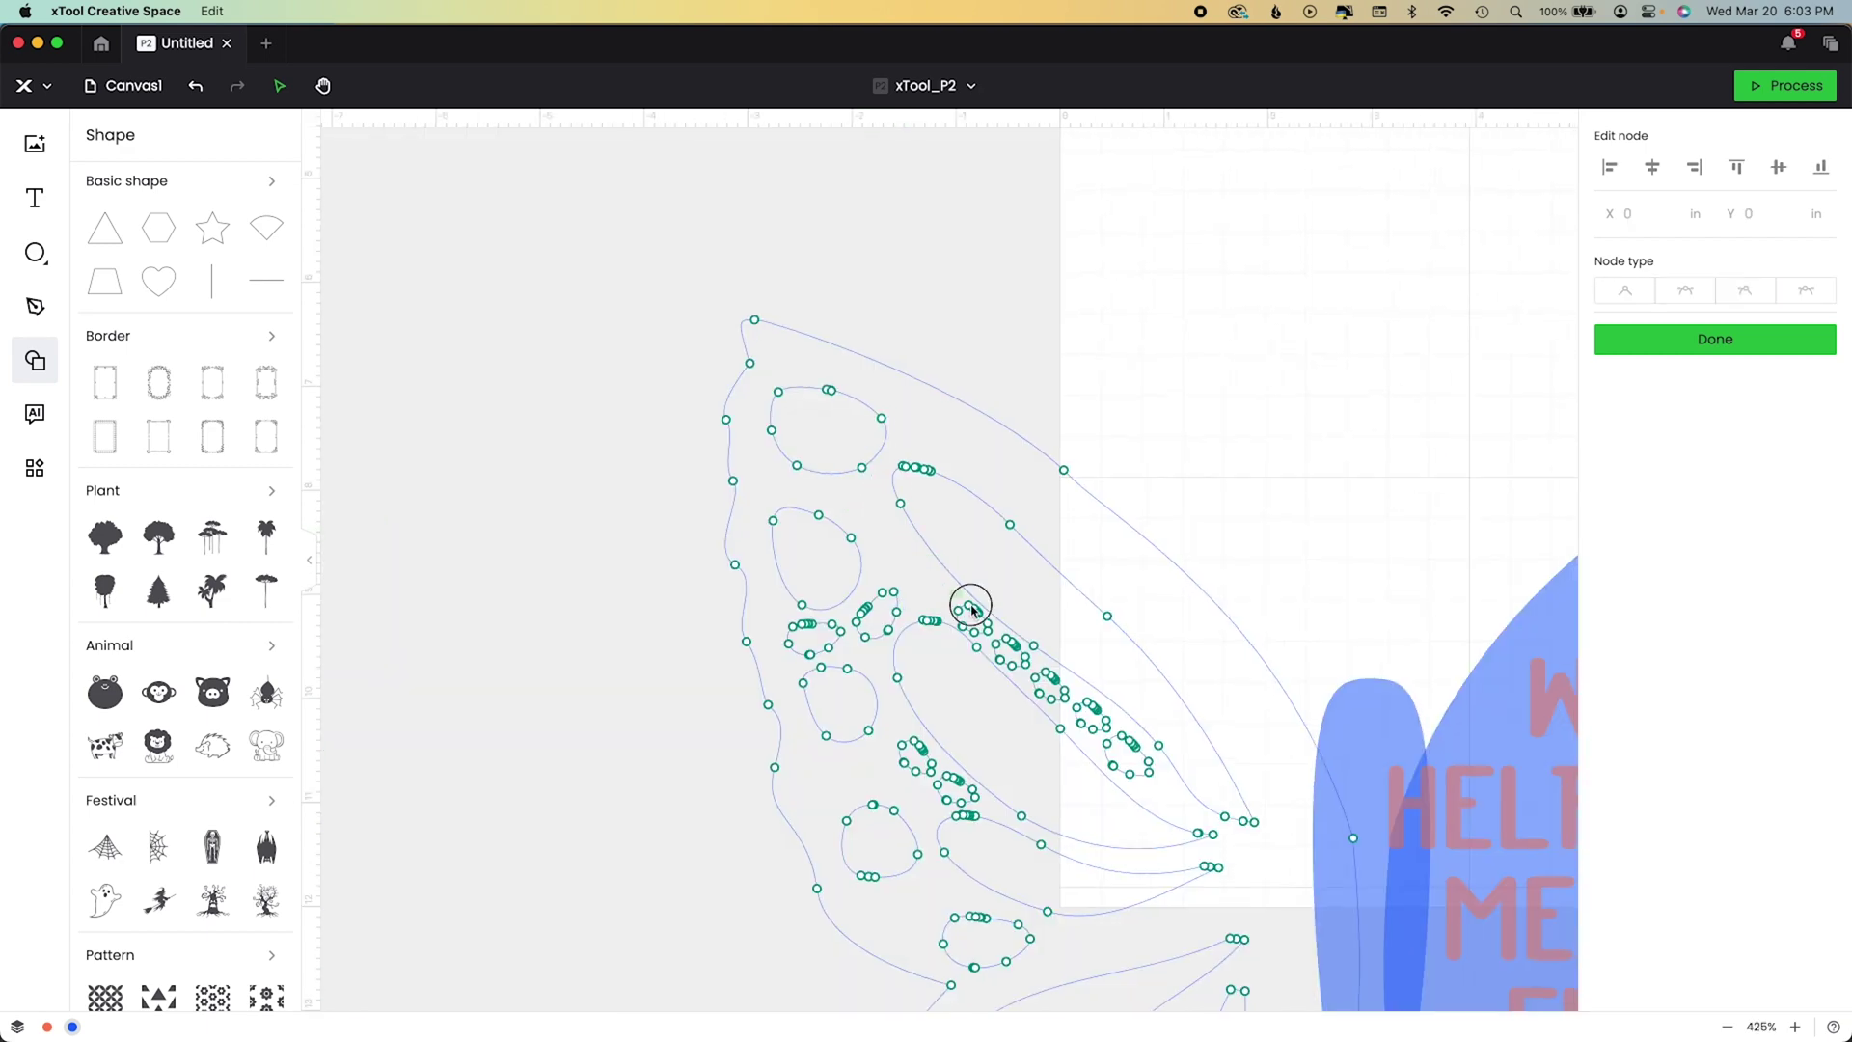
key(Delete)
drag(970, 608, 1158, 800)
key(Delete)
drag(897, 737, 984, 798)
key(Delete)
drag(785, 617, 847, 660)
key(Delete)
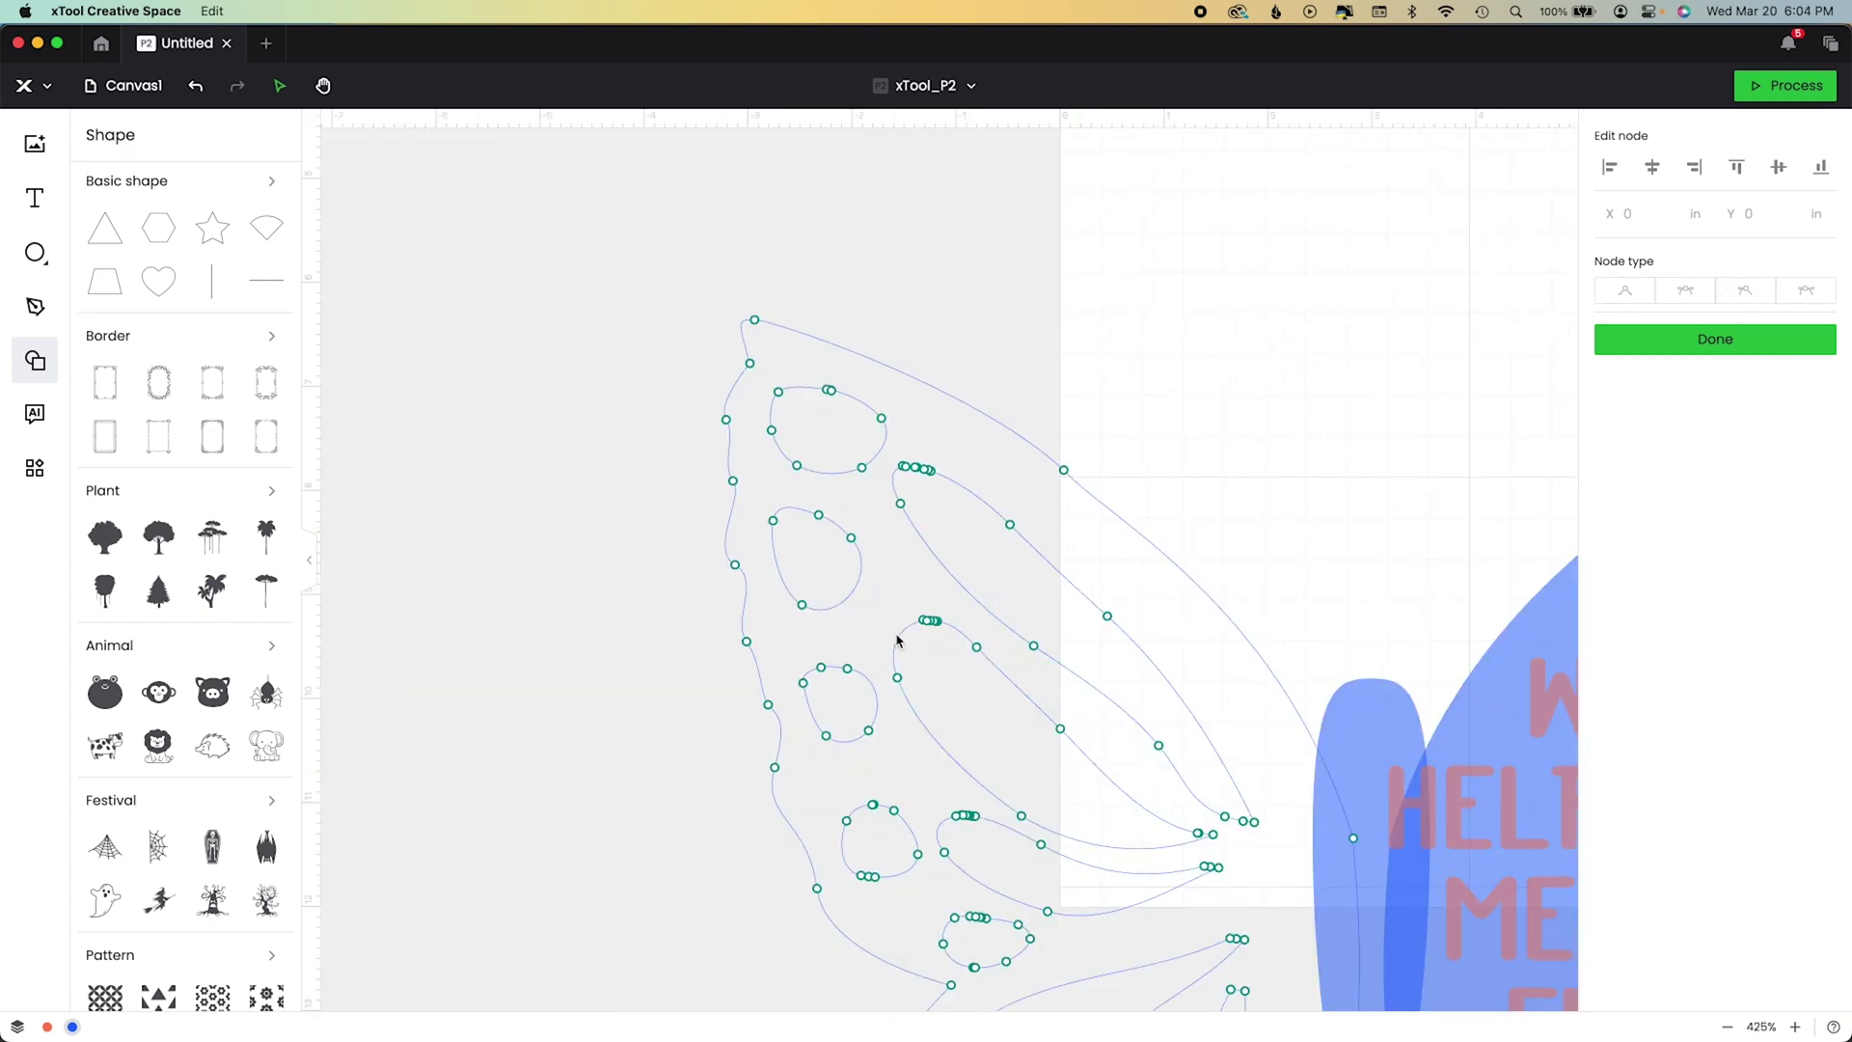
Reshape the long middle opening by raising its lower node, shift the two lowest oval cutouts toward the wing edge, and finish node editing.
click(1022, 817)
key(Up)
key(Up)
key(Up)
key(Up)
key(Up)
key(Up)
key(Up)
drag(814, 784, 941, 902)
key(Up)
key(Up)
key(Up)
key(Up)
key(Left)
key(Left)
drag(921, 895, 1034, 975)
key(Up)
key(Up)
key(Up)
key(Up)
key(Left)
key(Left)
key(Left)
key(Left)
key(Left)
key(Left)
key(Left)
key(Left)
click(1048, 910)
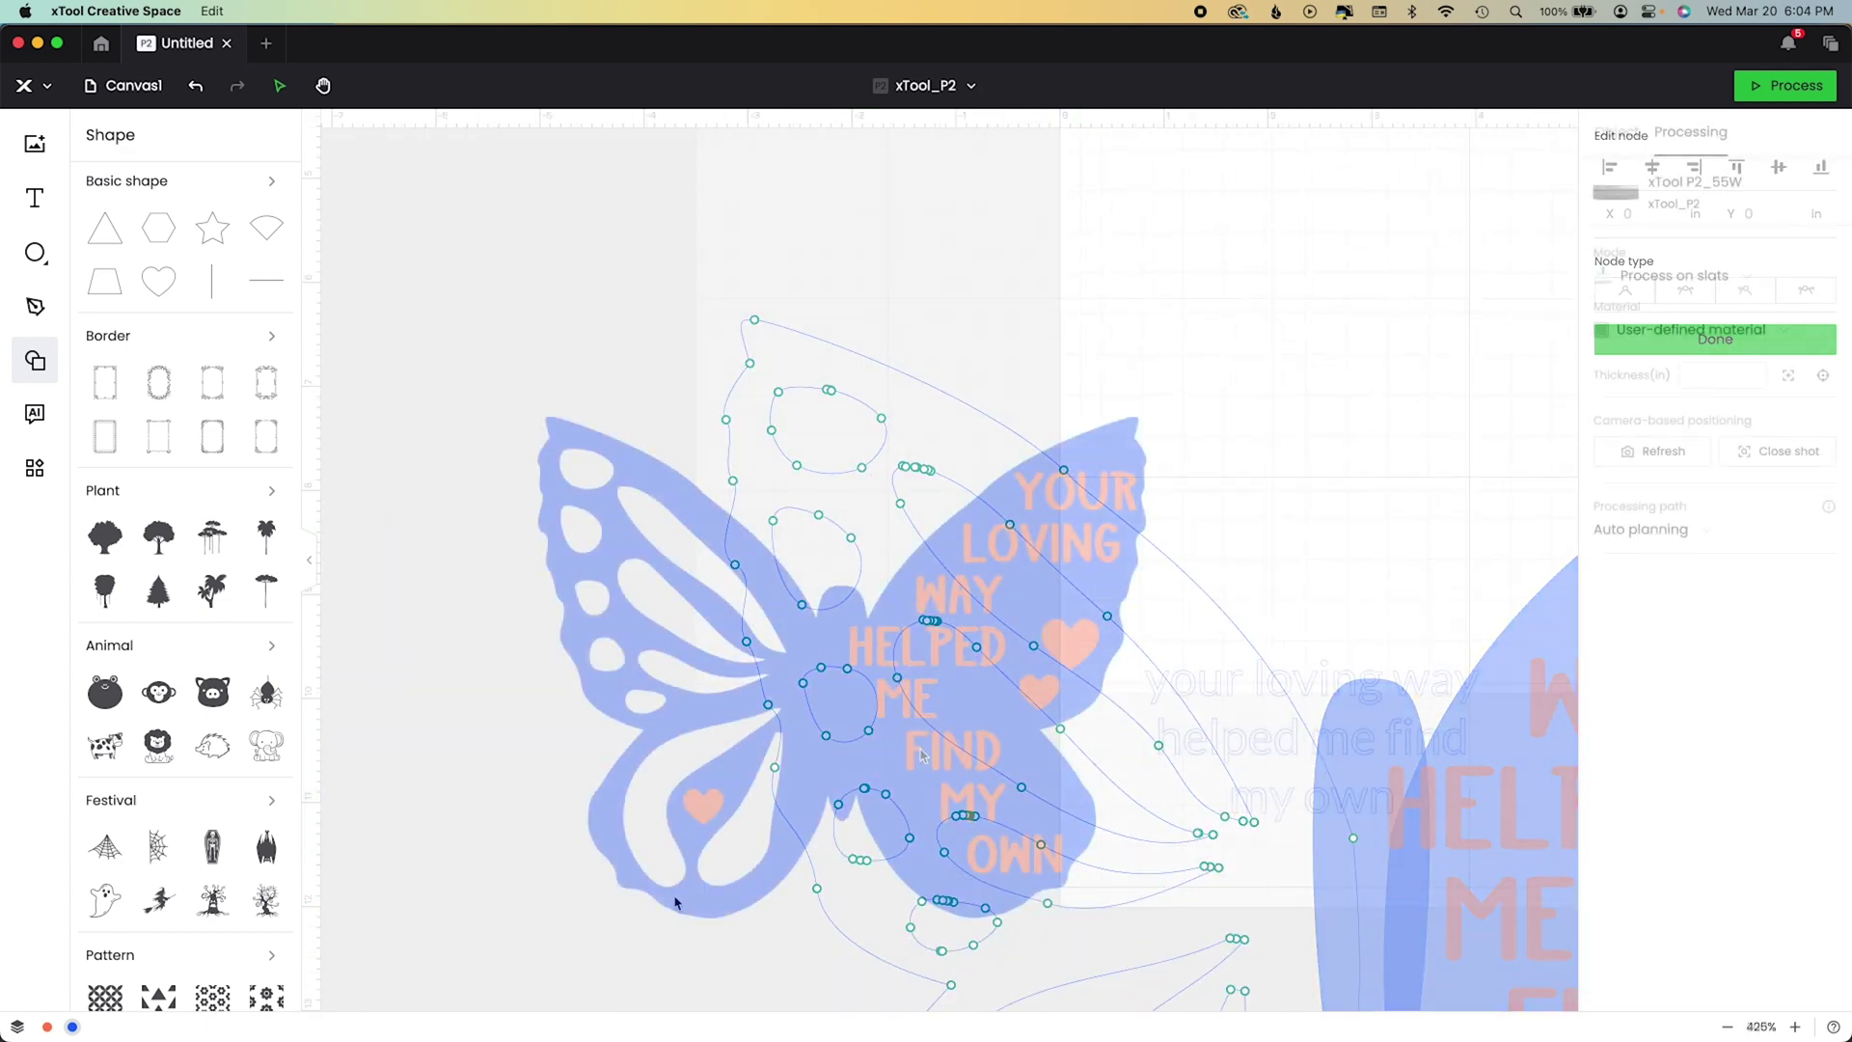
Widen the letter spacing of all eight stacked words to 0.7 and finally to 0.8.
click(953, 646)
shift+click(899, 697)
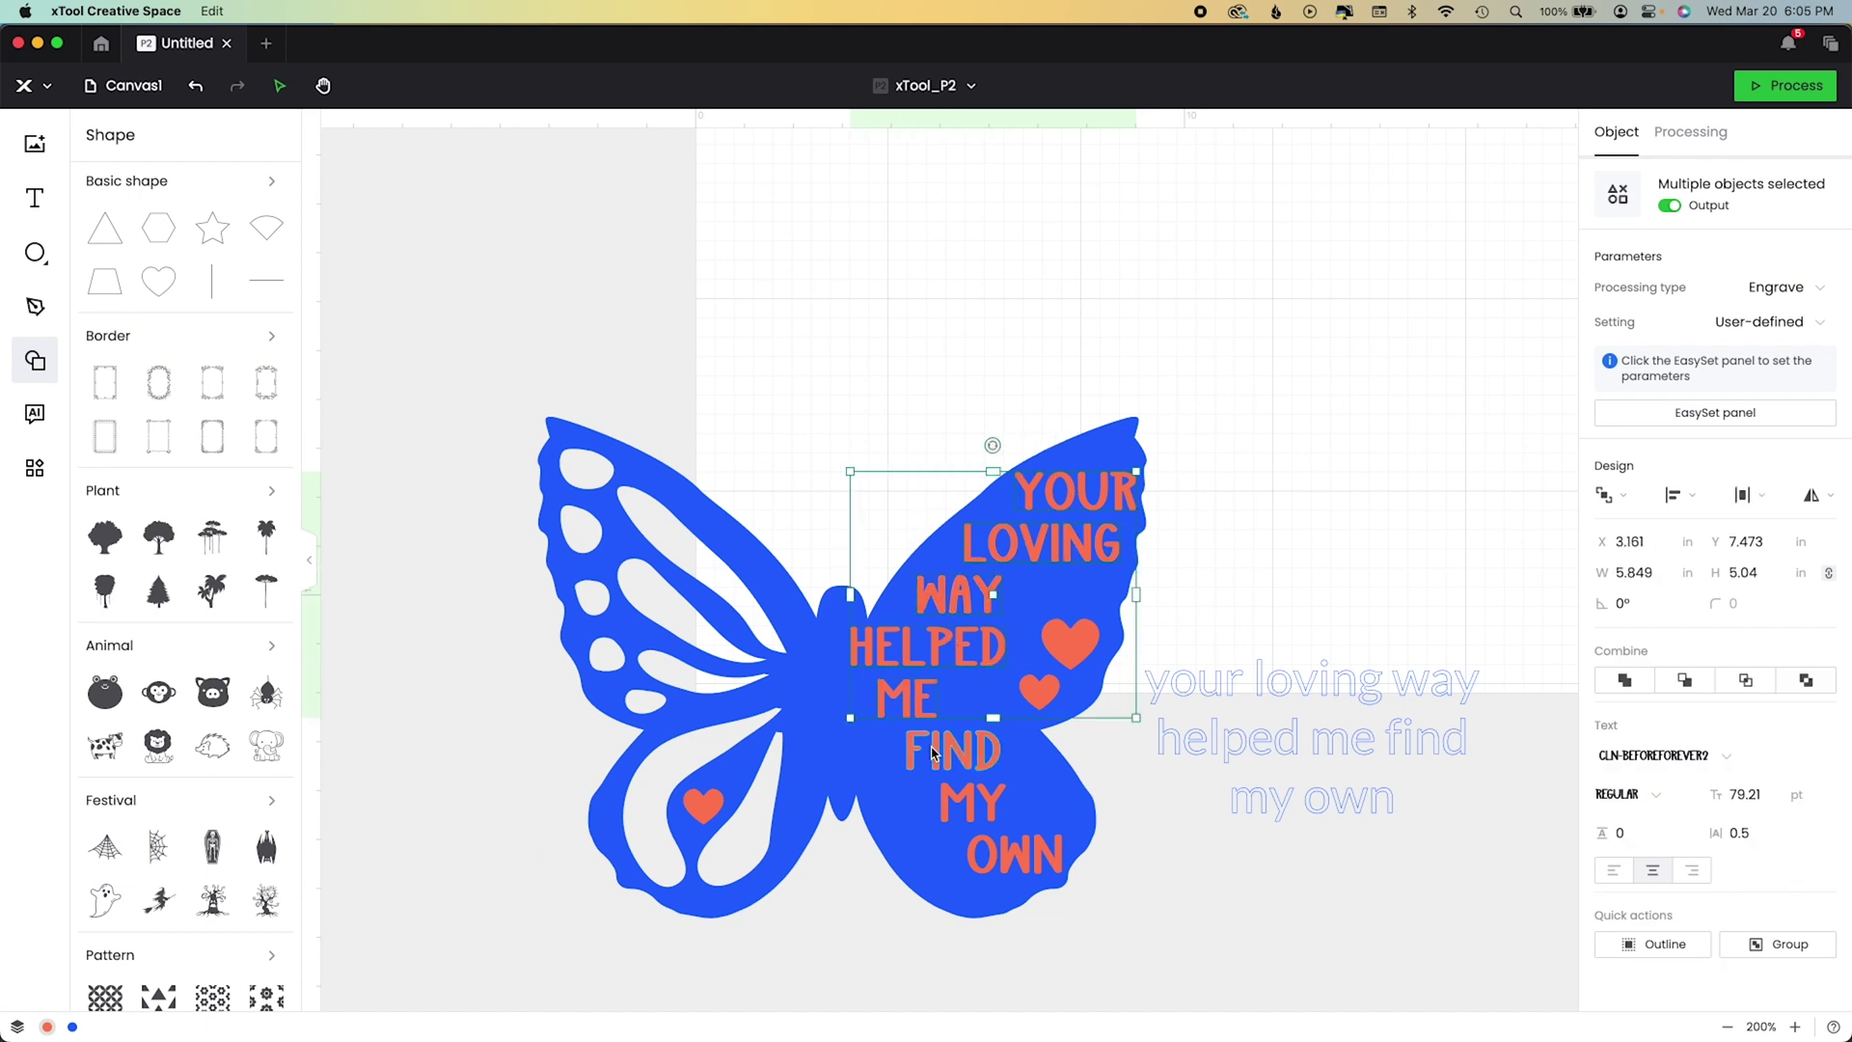
shift+click(950, 751)
shift+click(971, 801)
shift+click(1013, 854)
click(1742, 833)
key(BackSpace)
text(0.7)
key(Return)
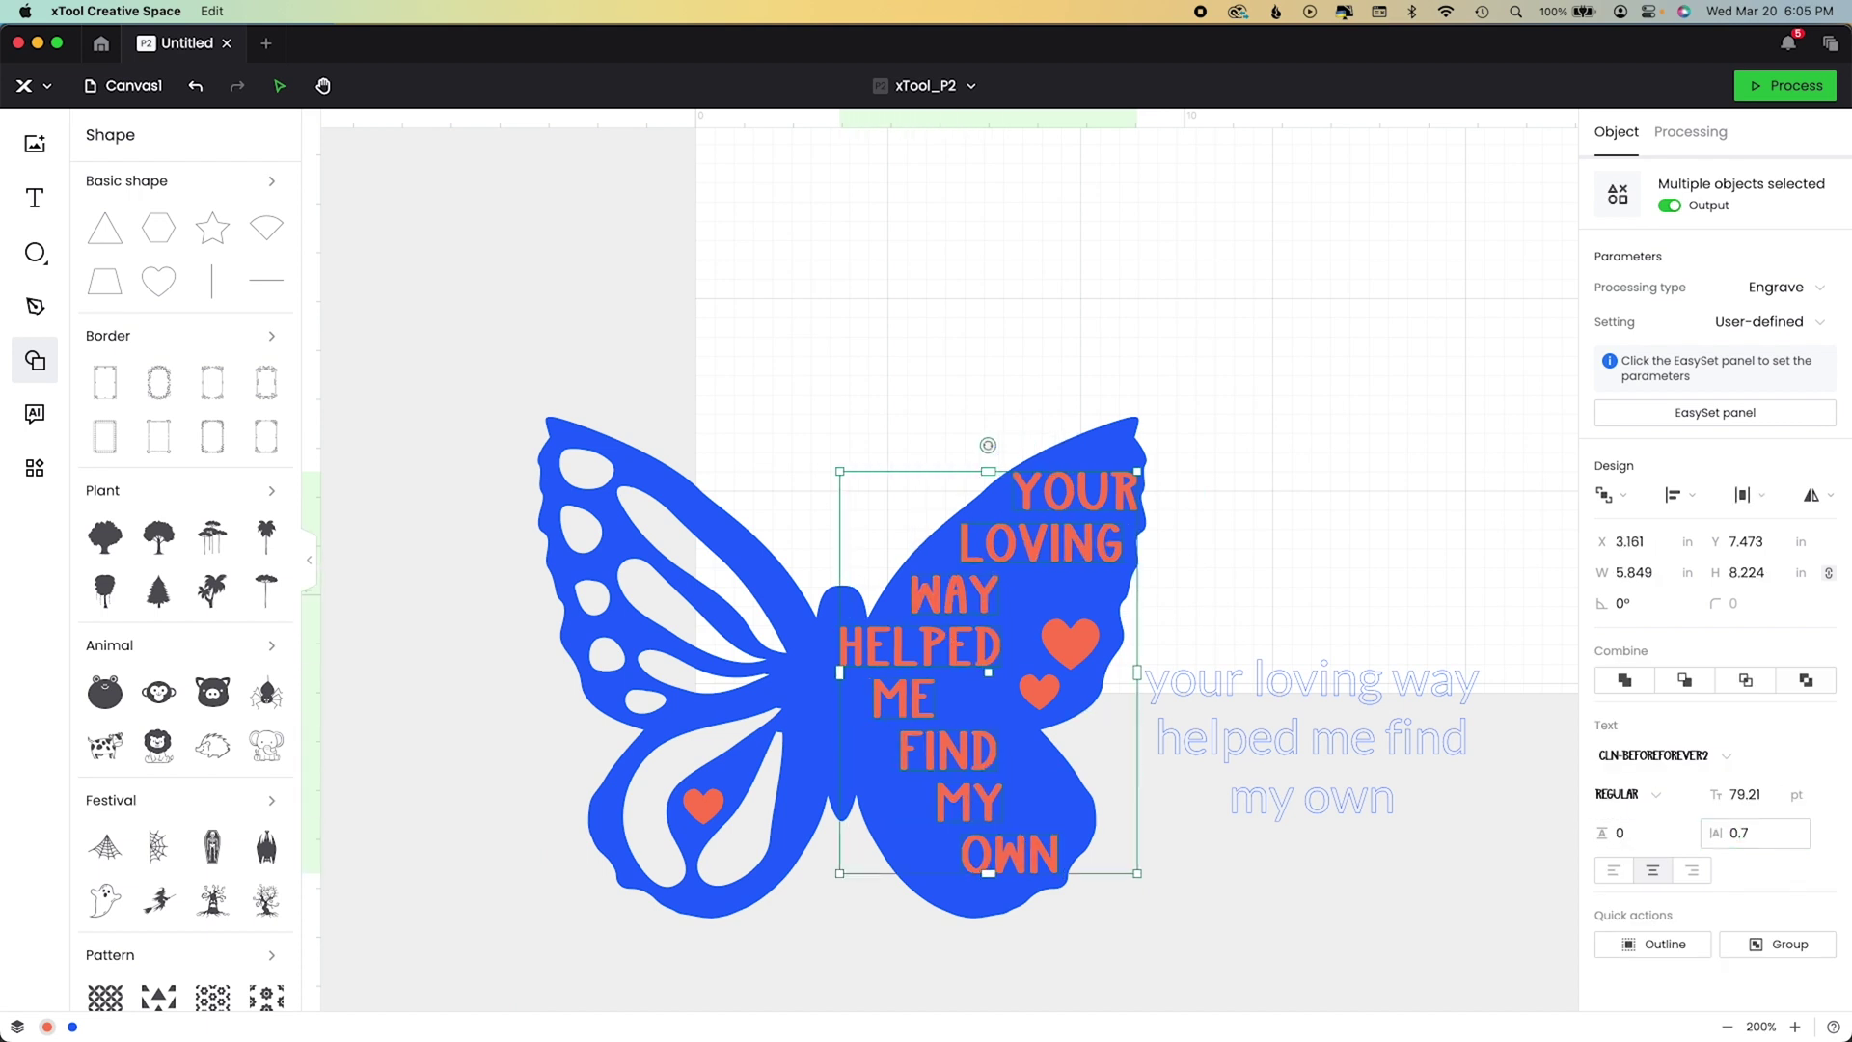
click(1788, 838)
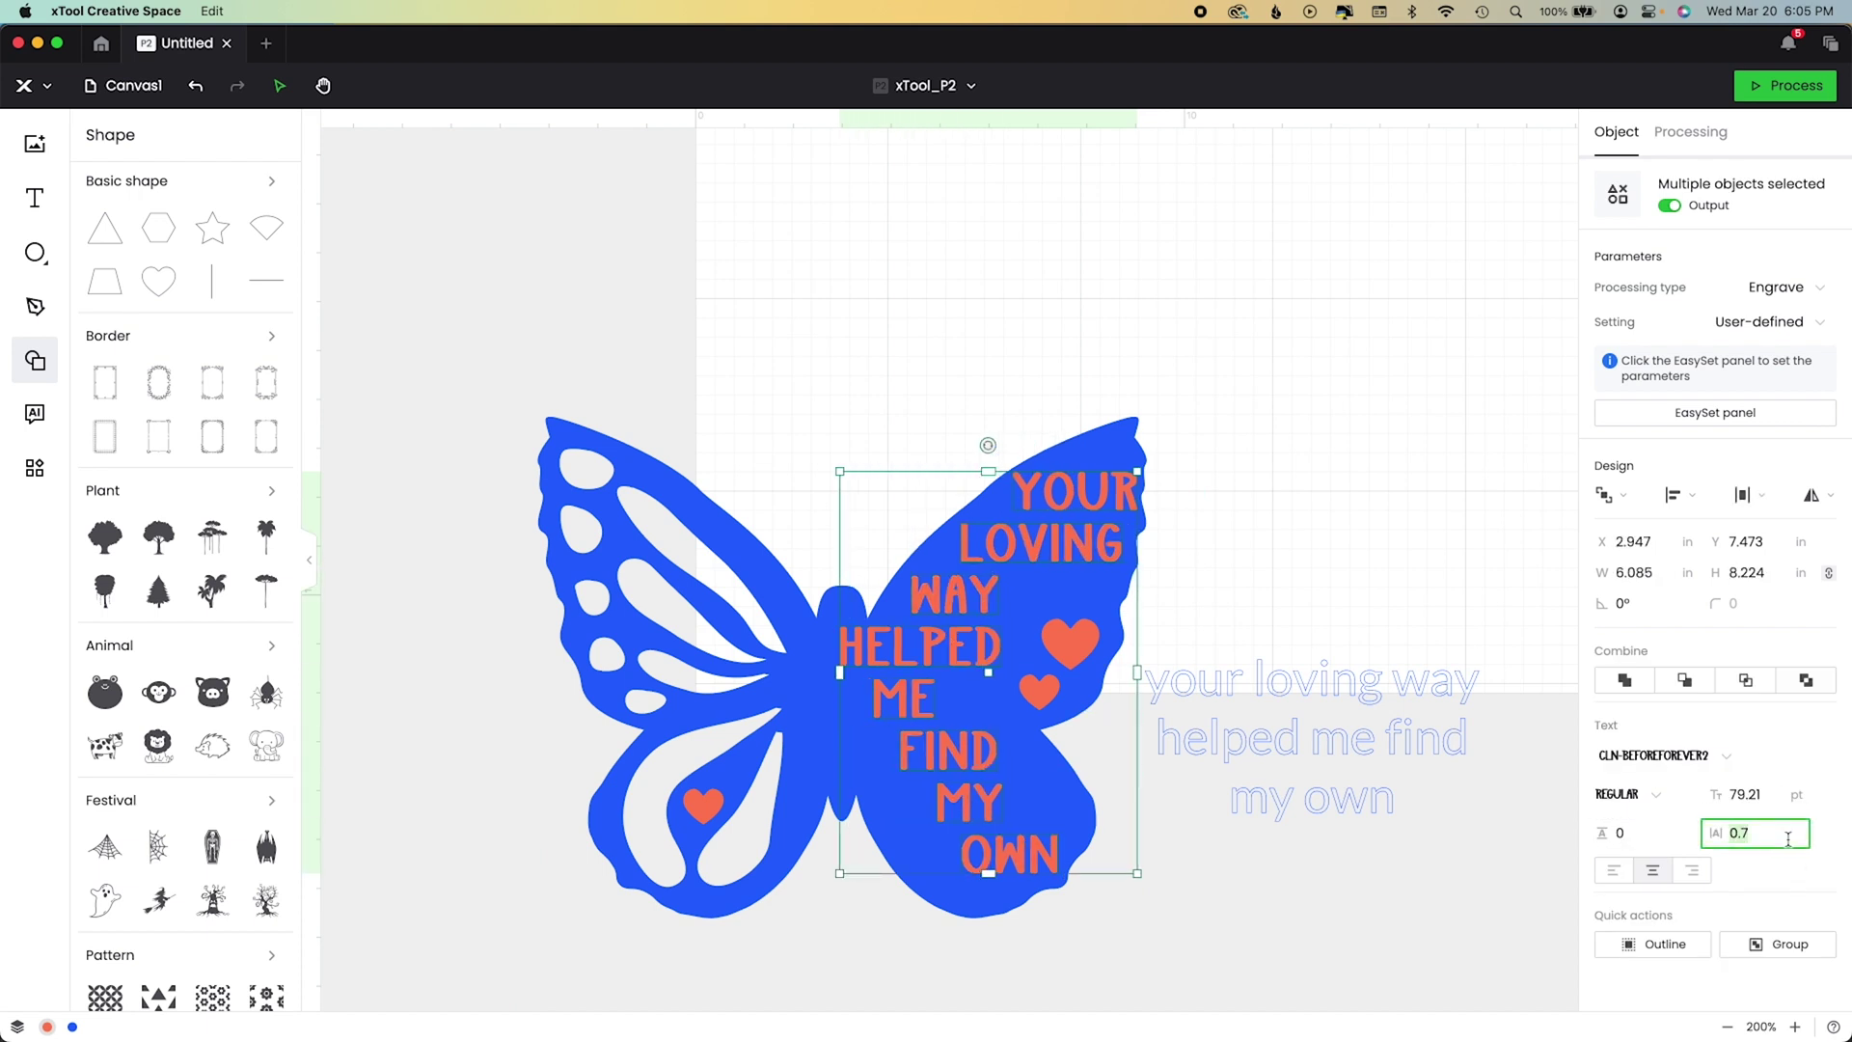
text(0.8)
key(Return)
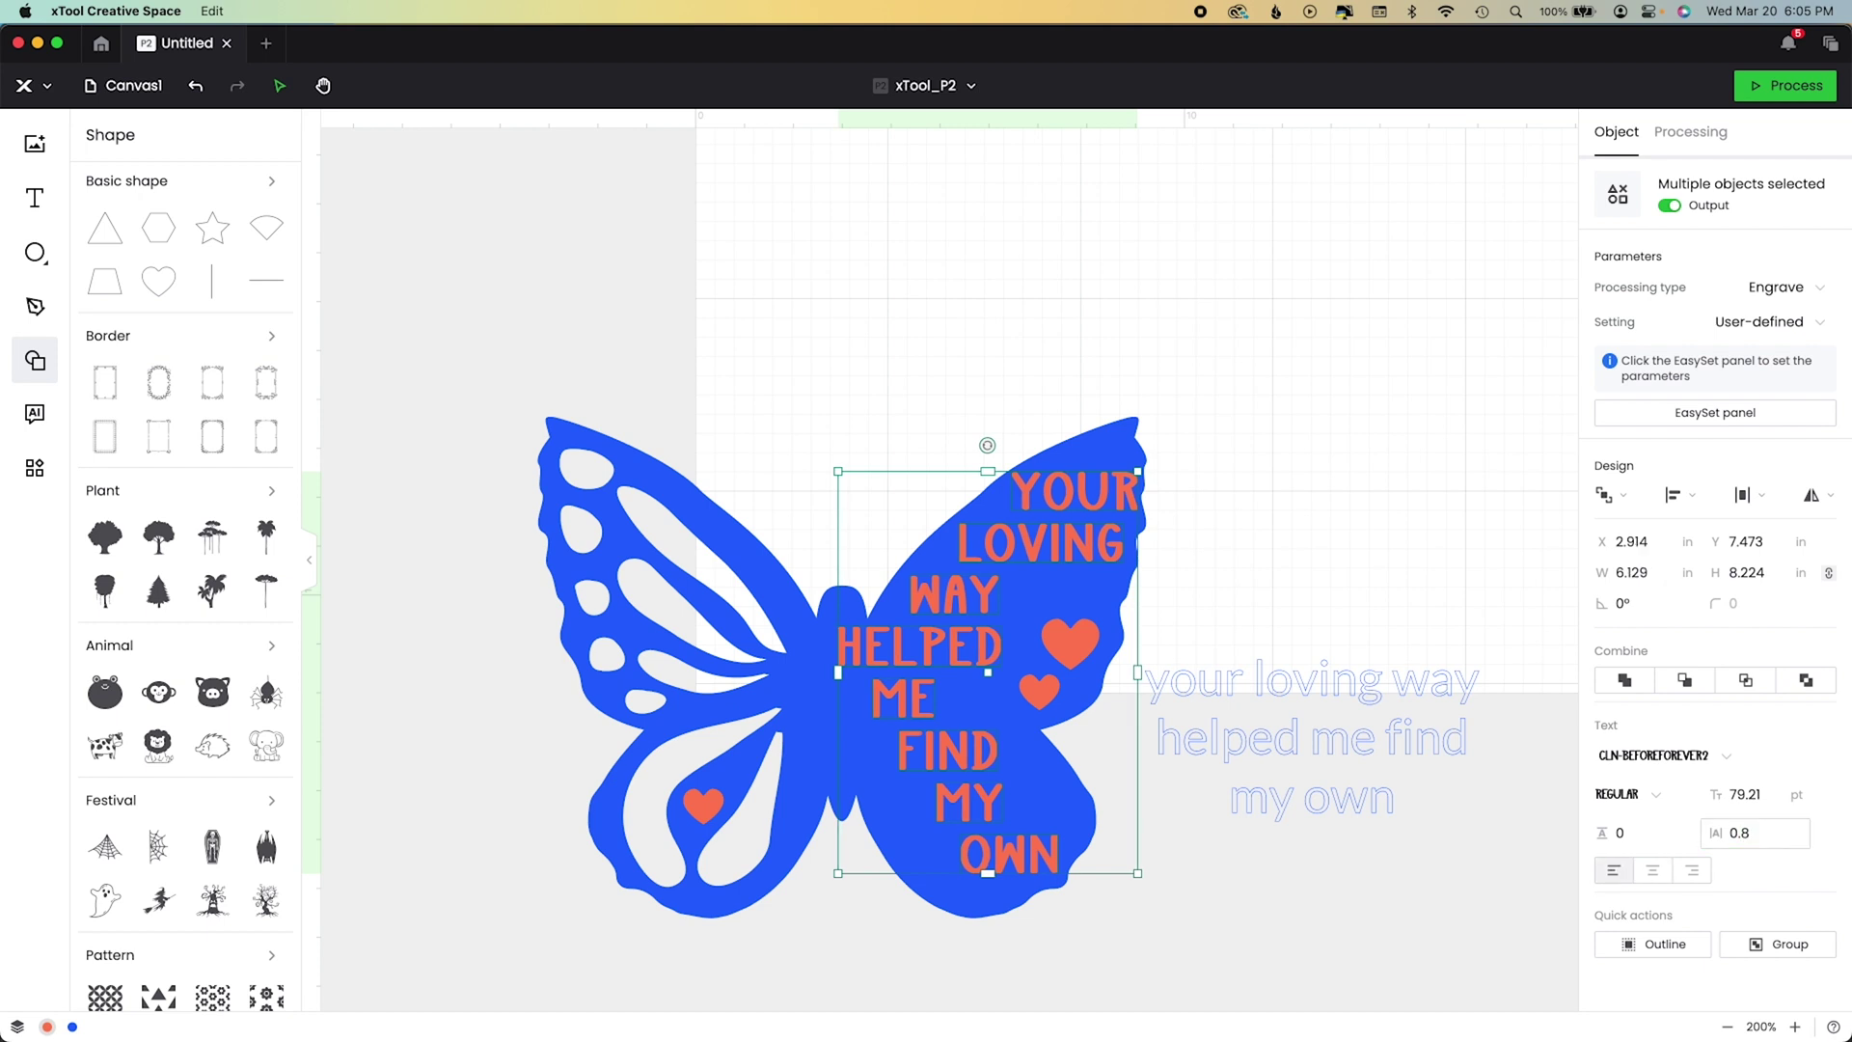
Nudge the whole word stack slightly toward the butterfly's body and slightly down on the right wing.
key(Left)
key(Left)
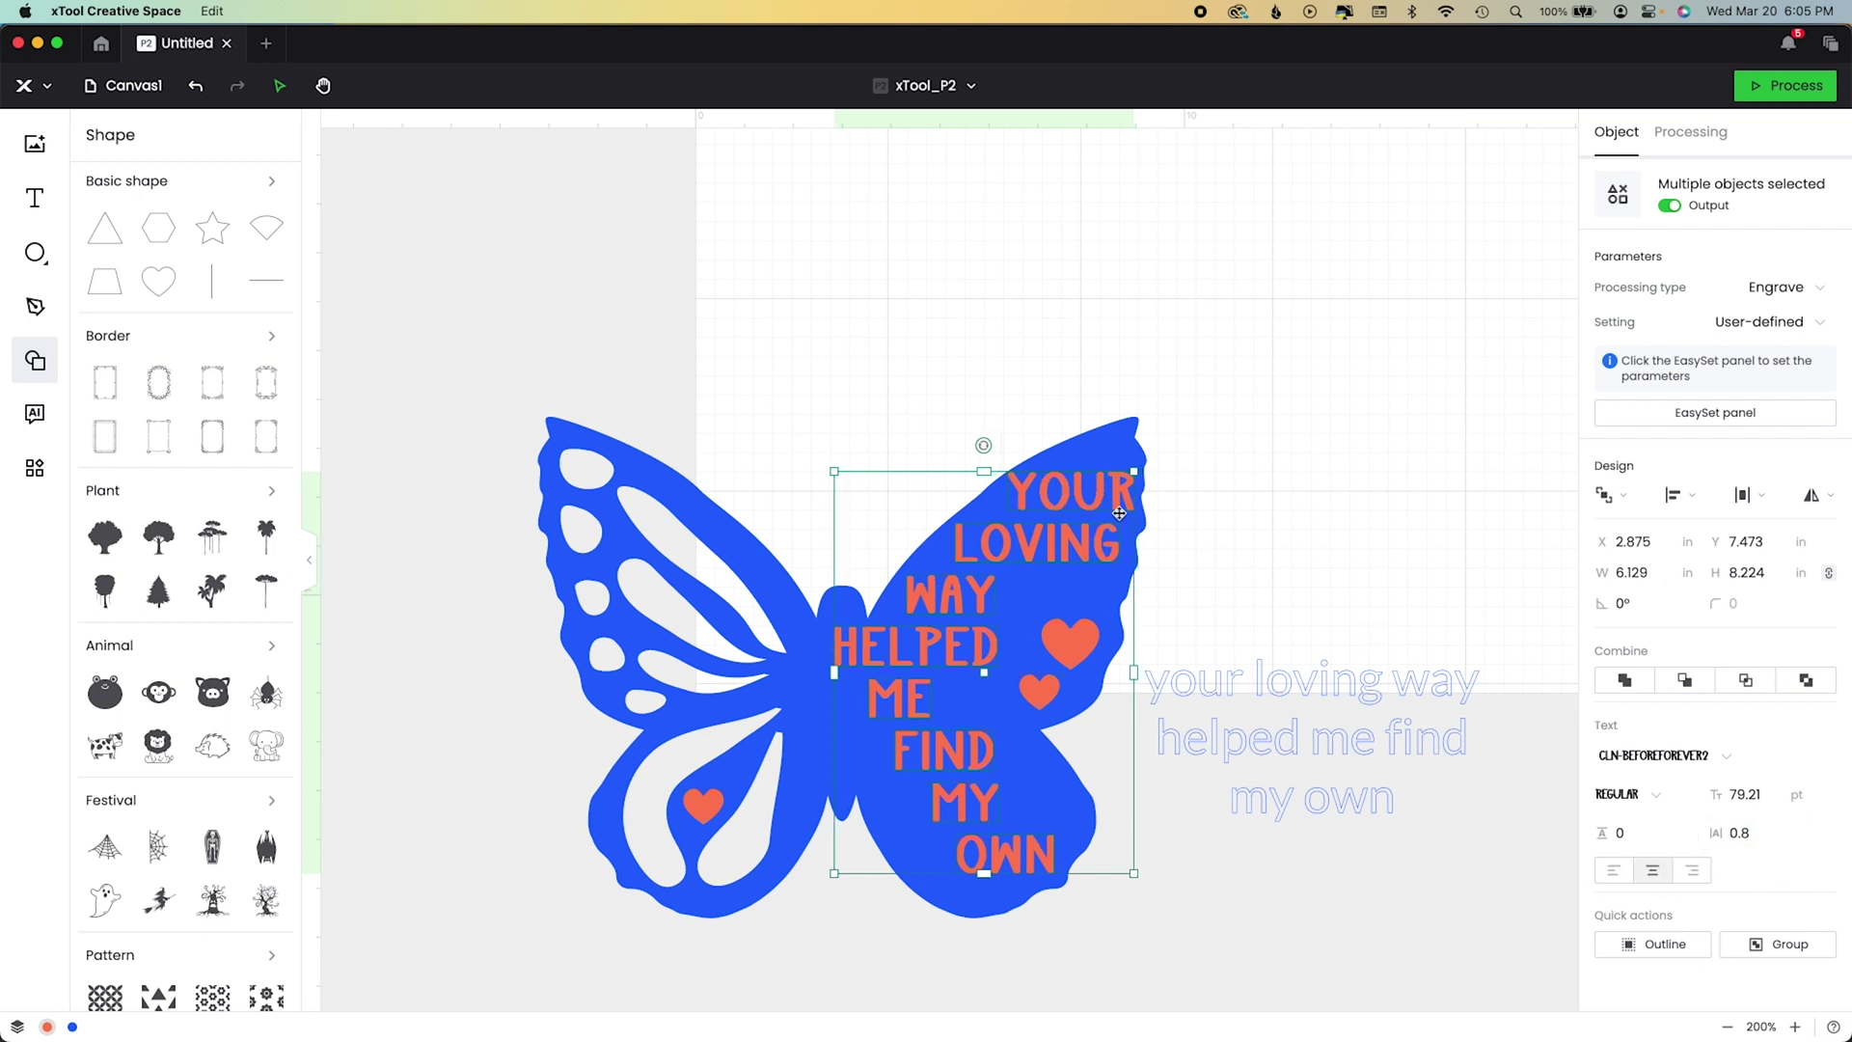
key(Down)
key(Down)
key(Down)
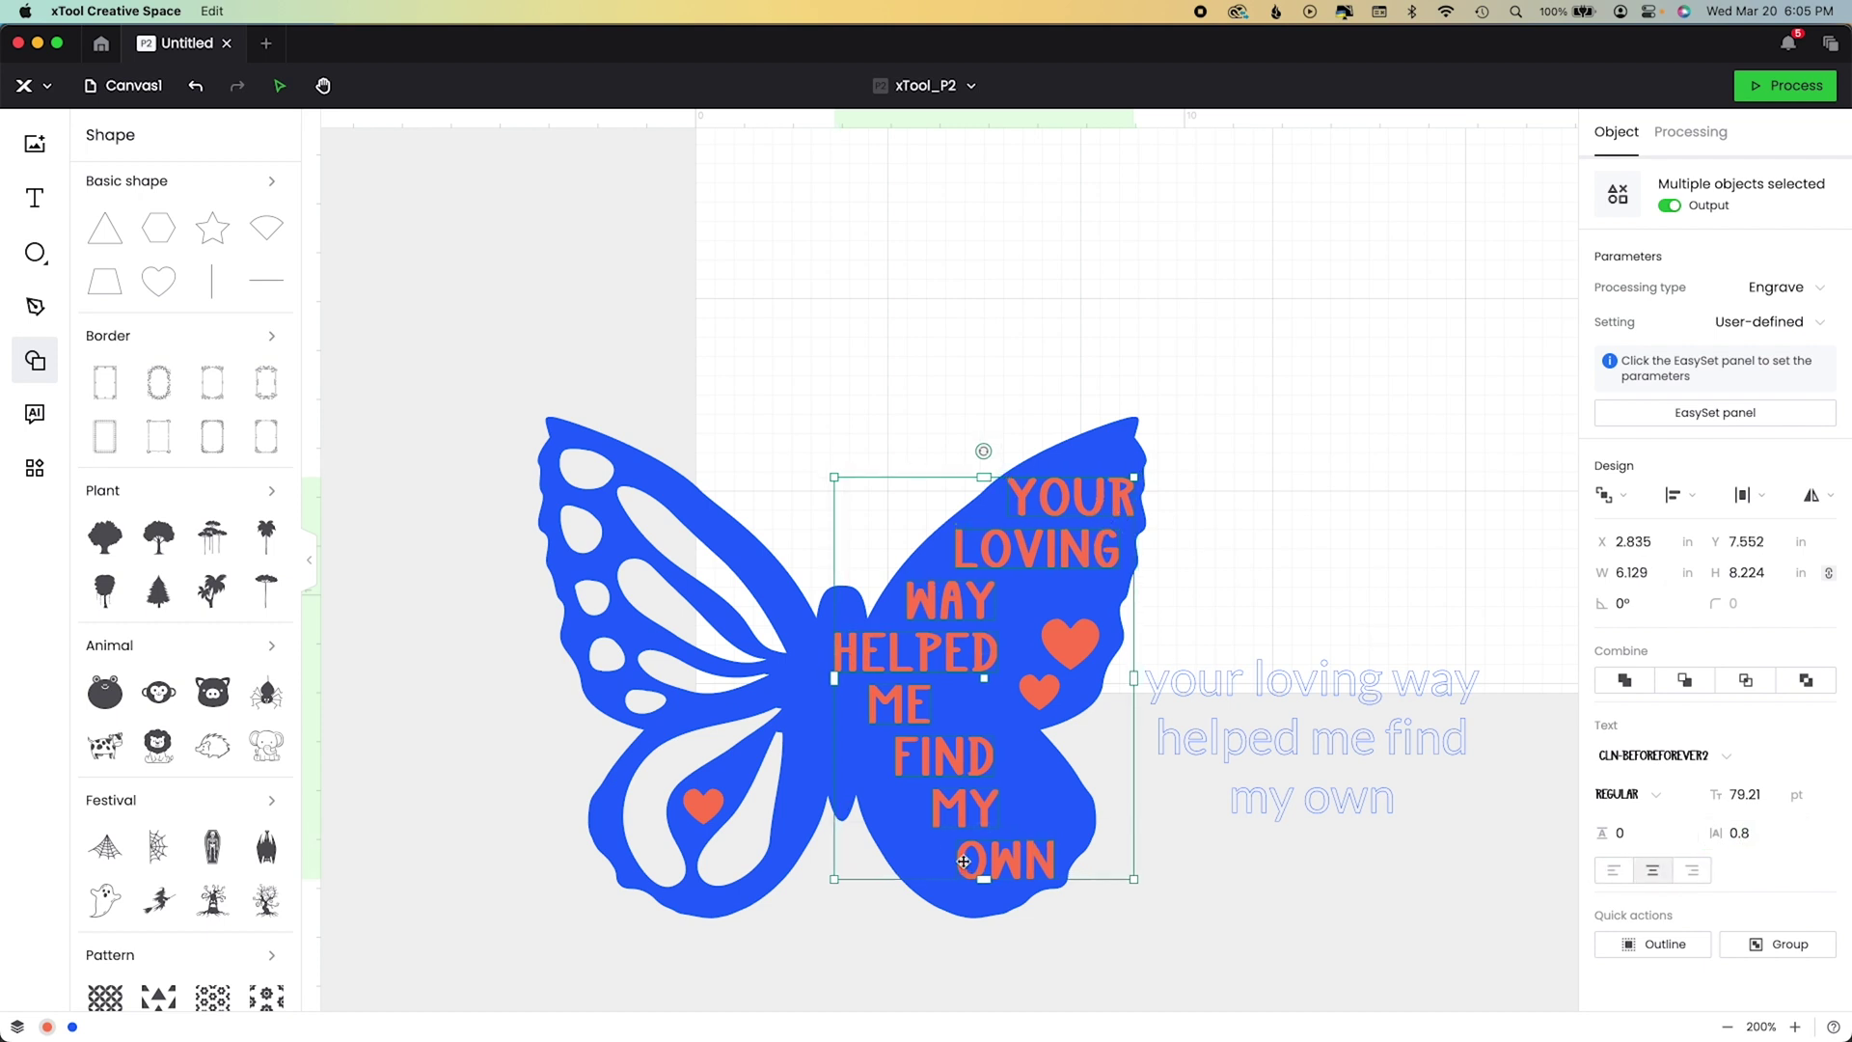
click(1223, 968)
Subtract the small heart from the left wing so it becomes a cutout.
click(700, 807)
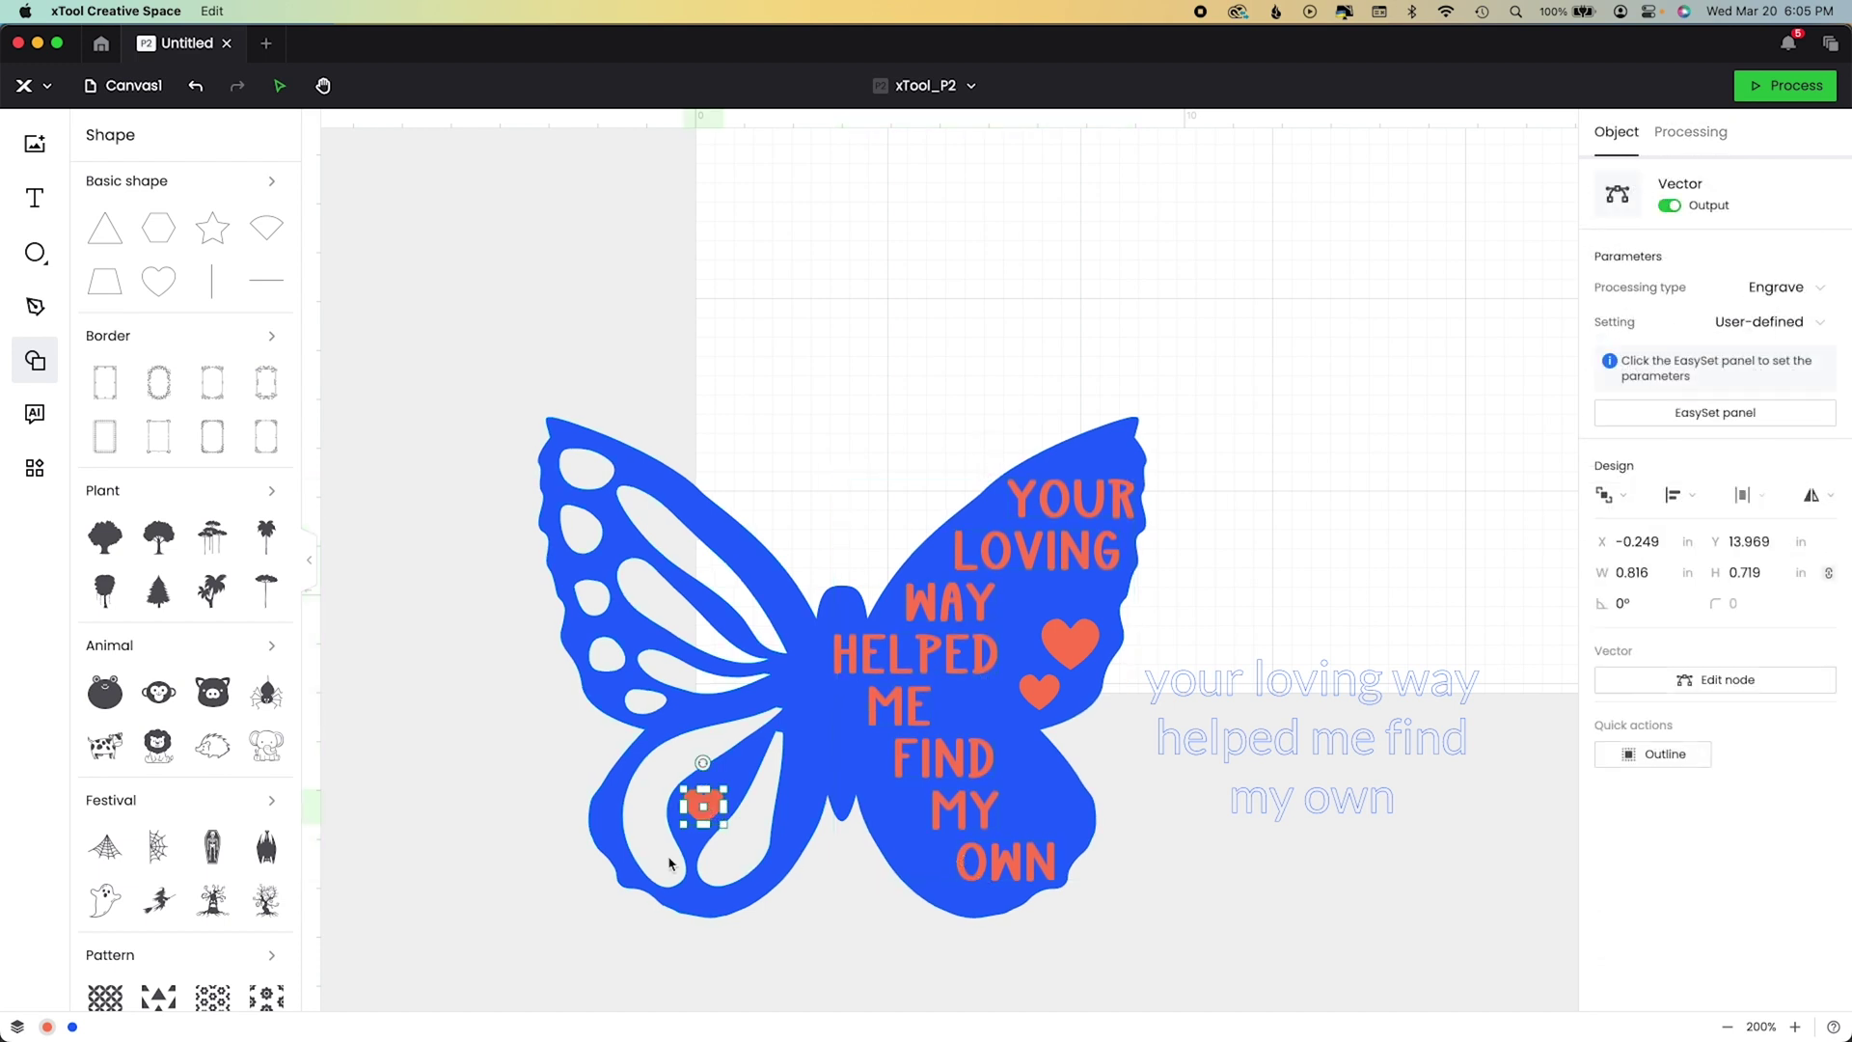
click(734, 672)
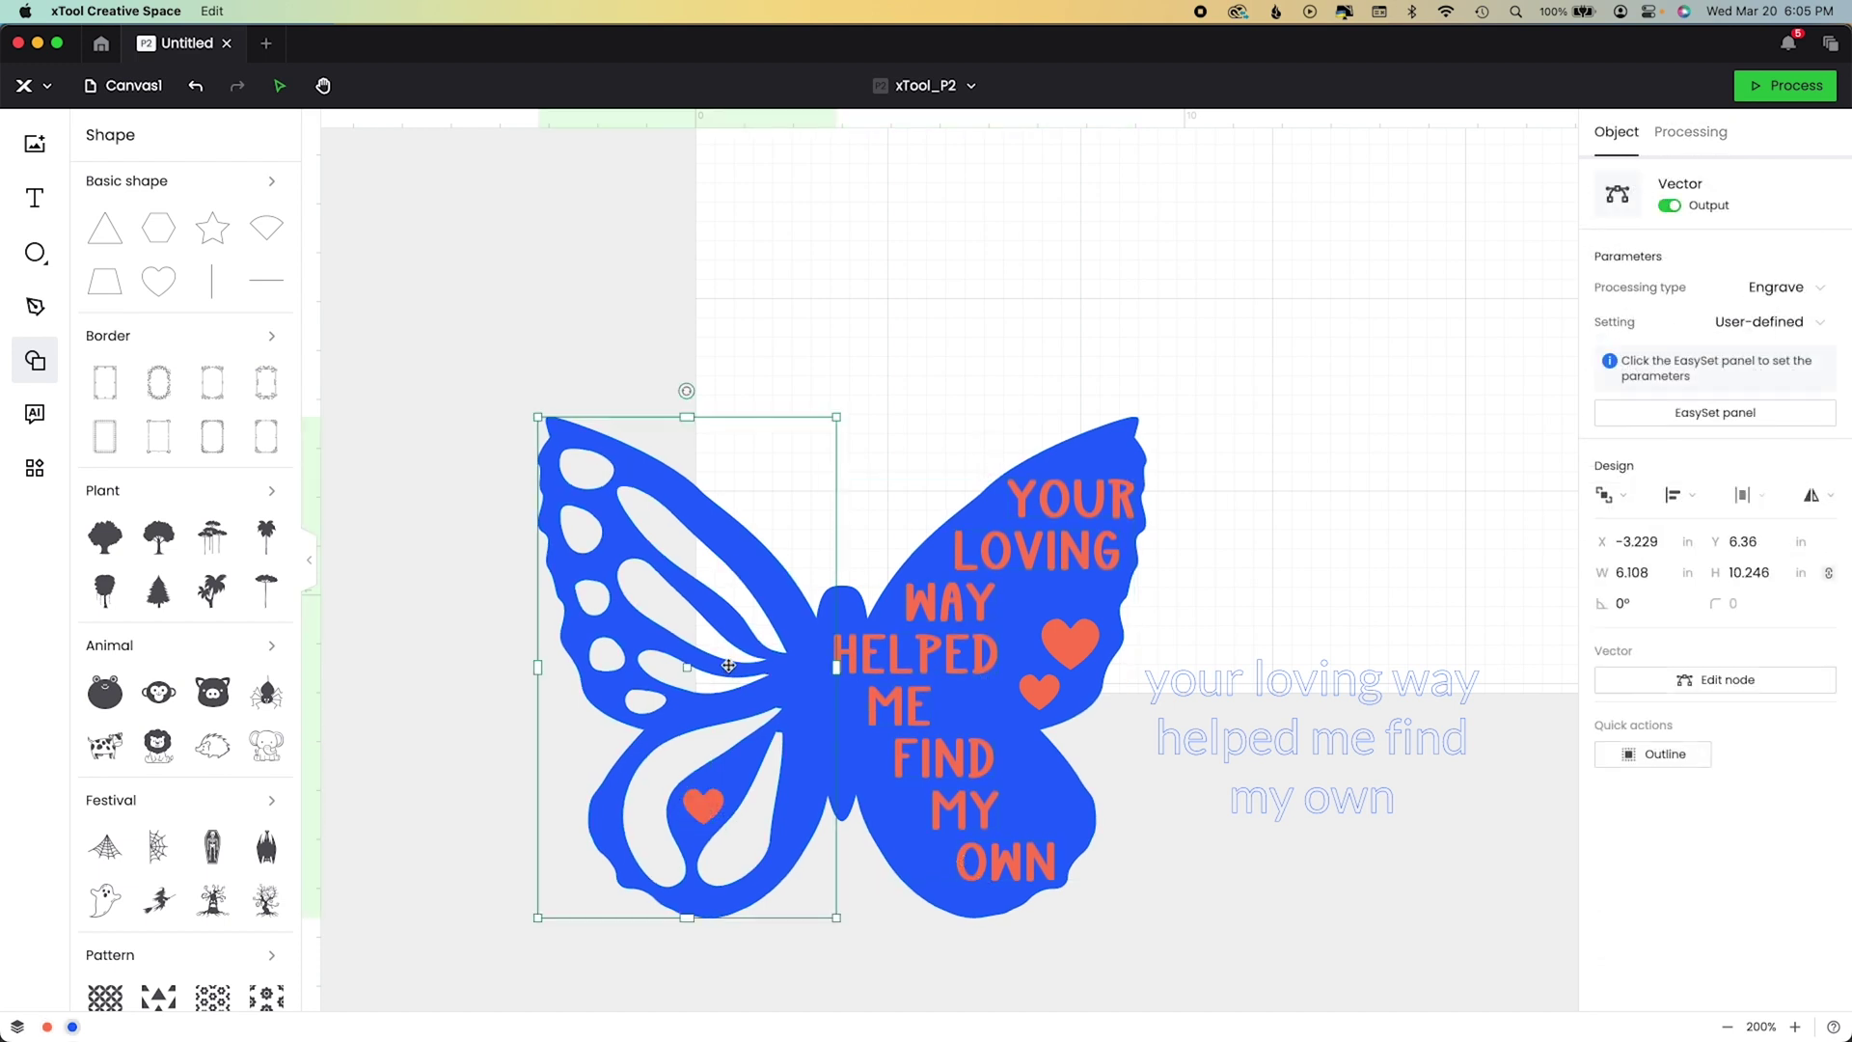
shift+click(698, 809)
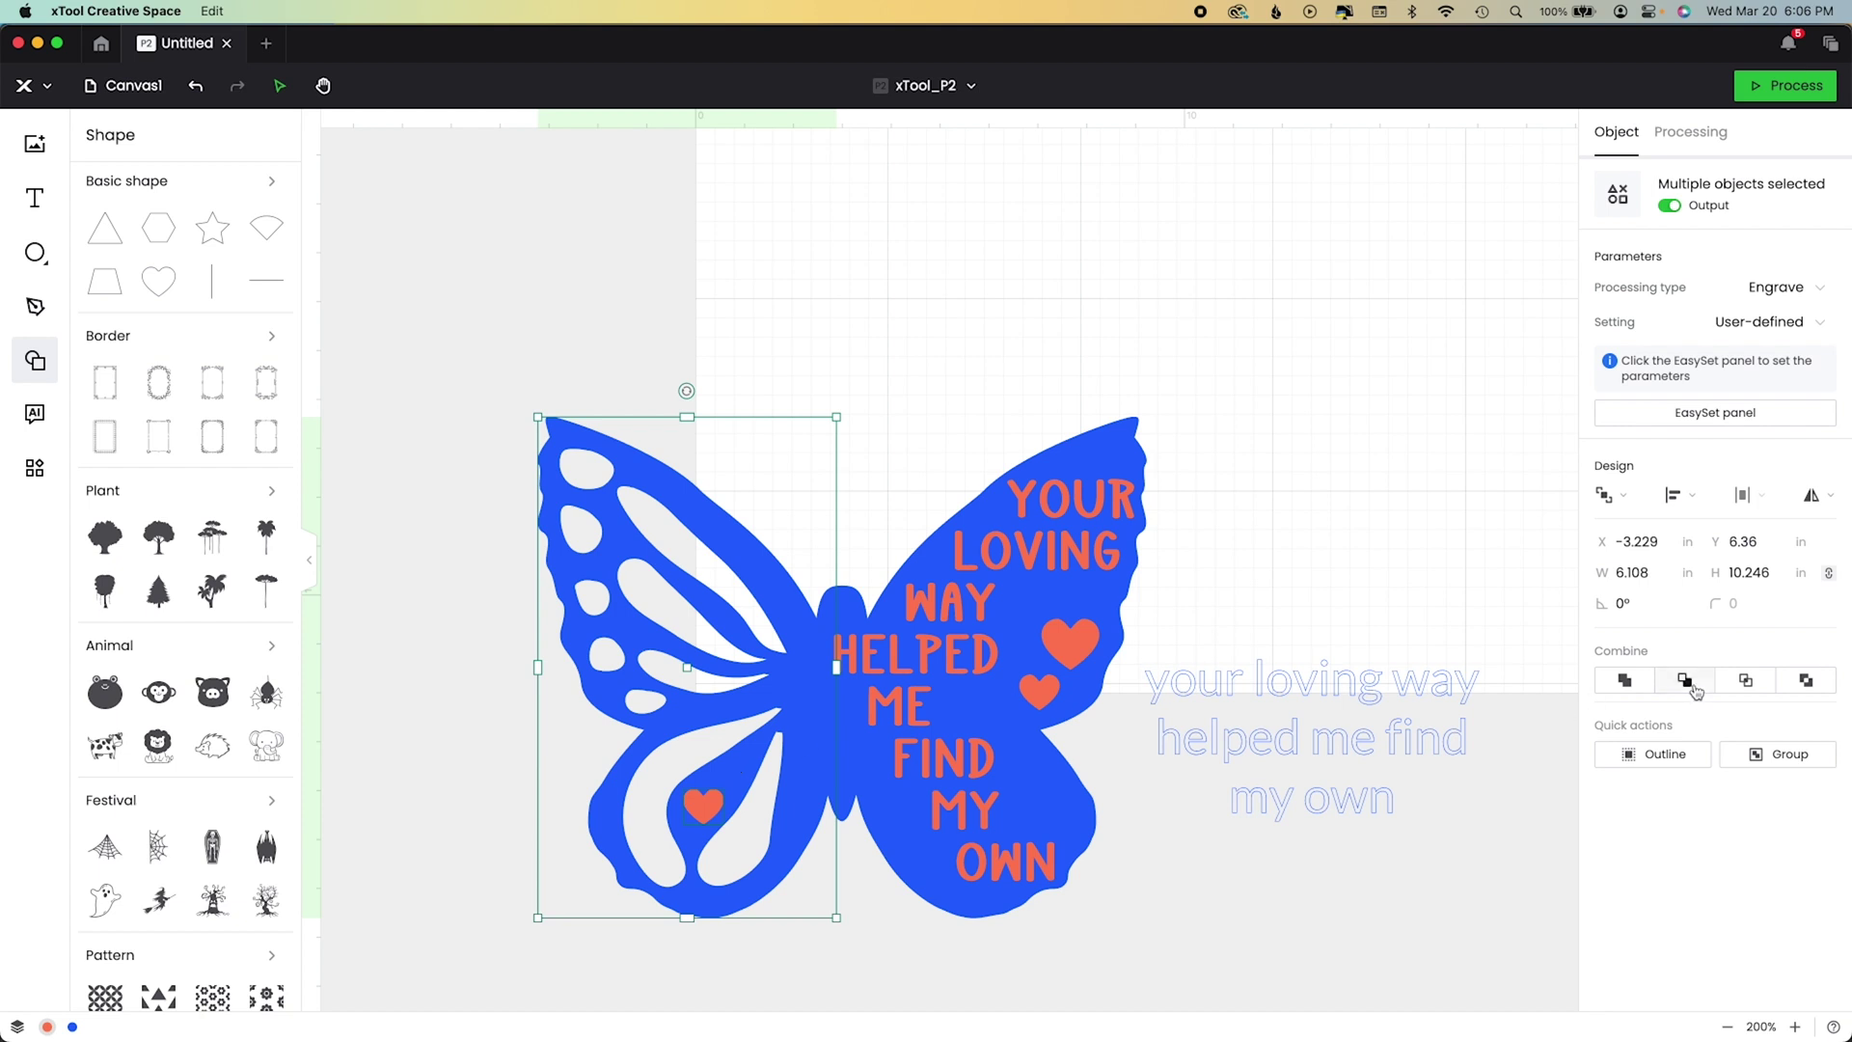
click(1693, 687)
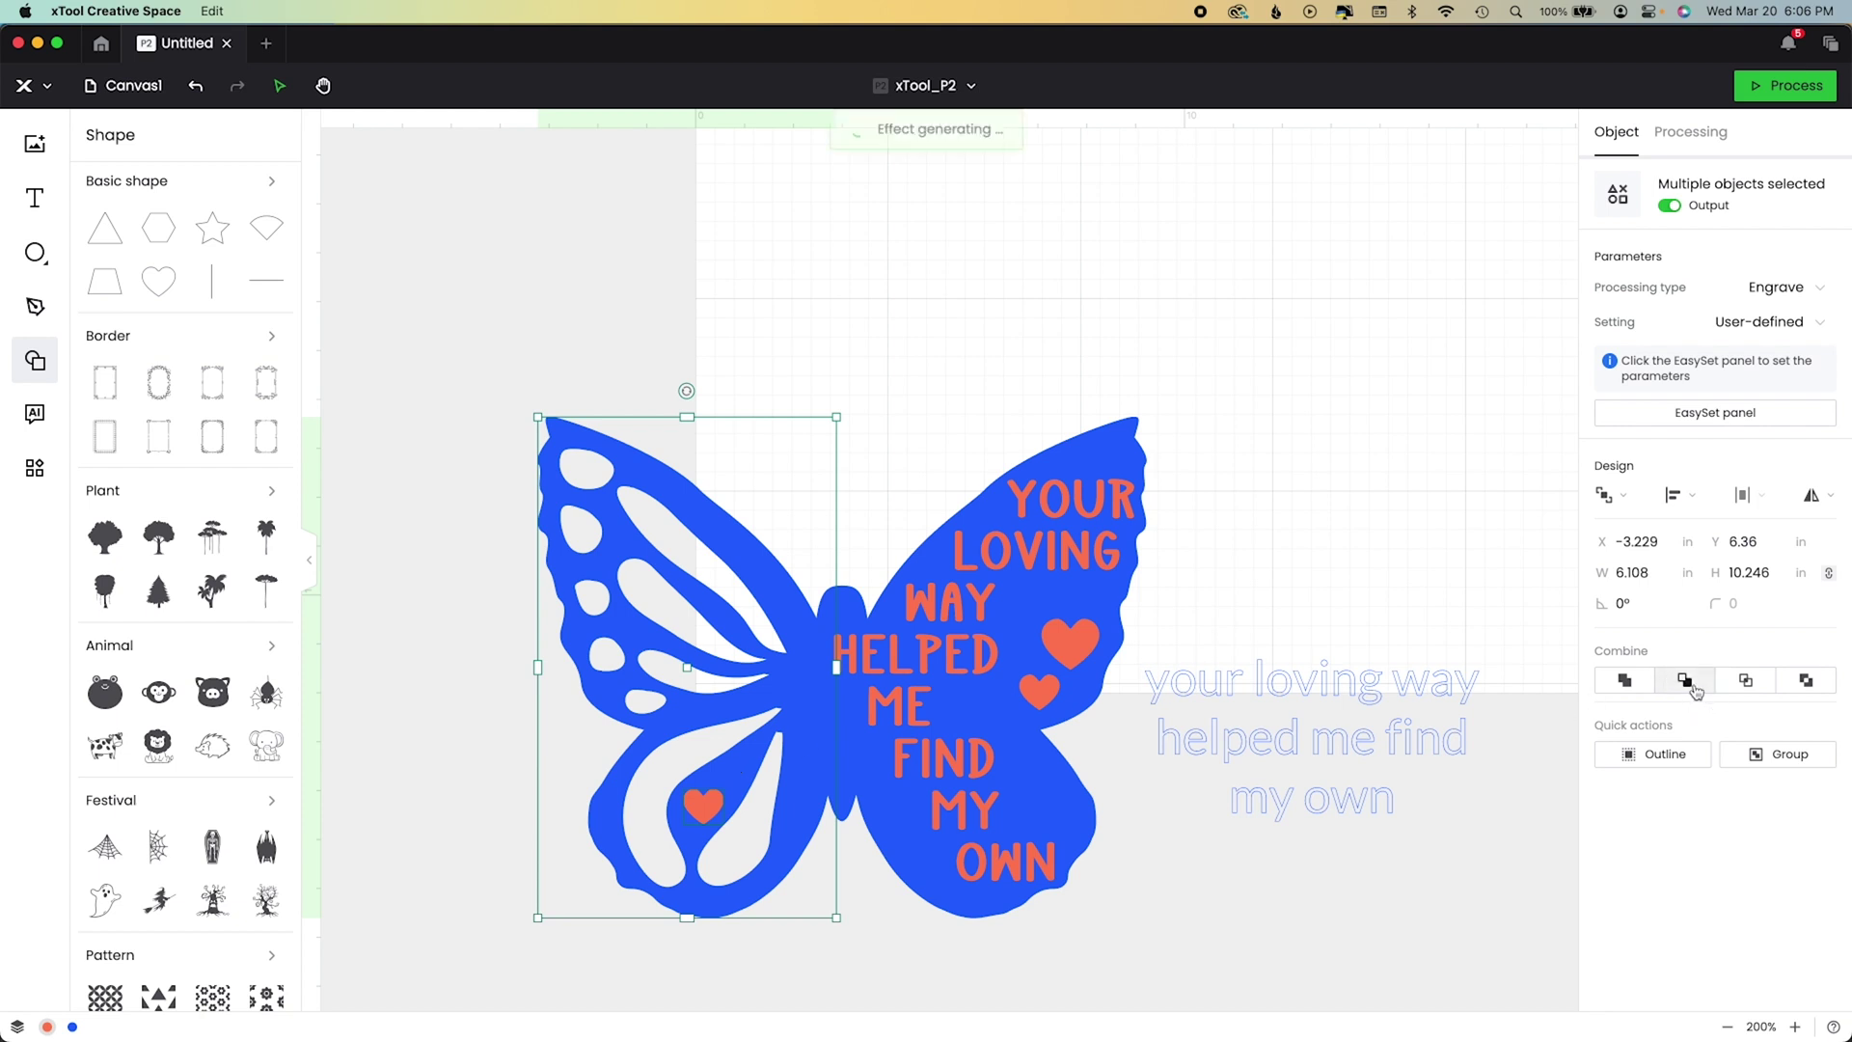
click(1200, 608)
Subtract both hearts from the right wing to turn them into cutouts.
click(1068, 641)
shift+click(1040, 692)
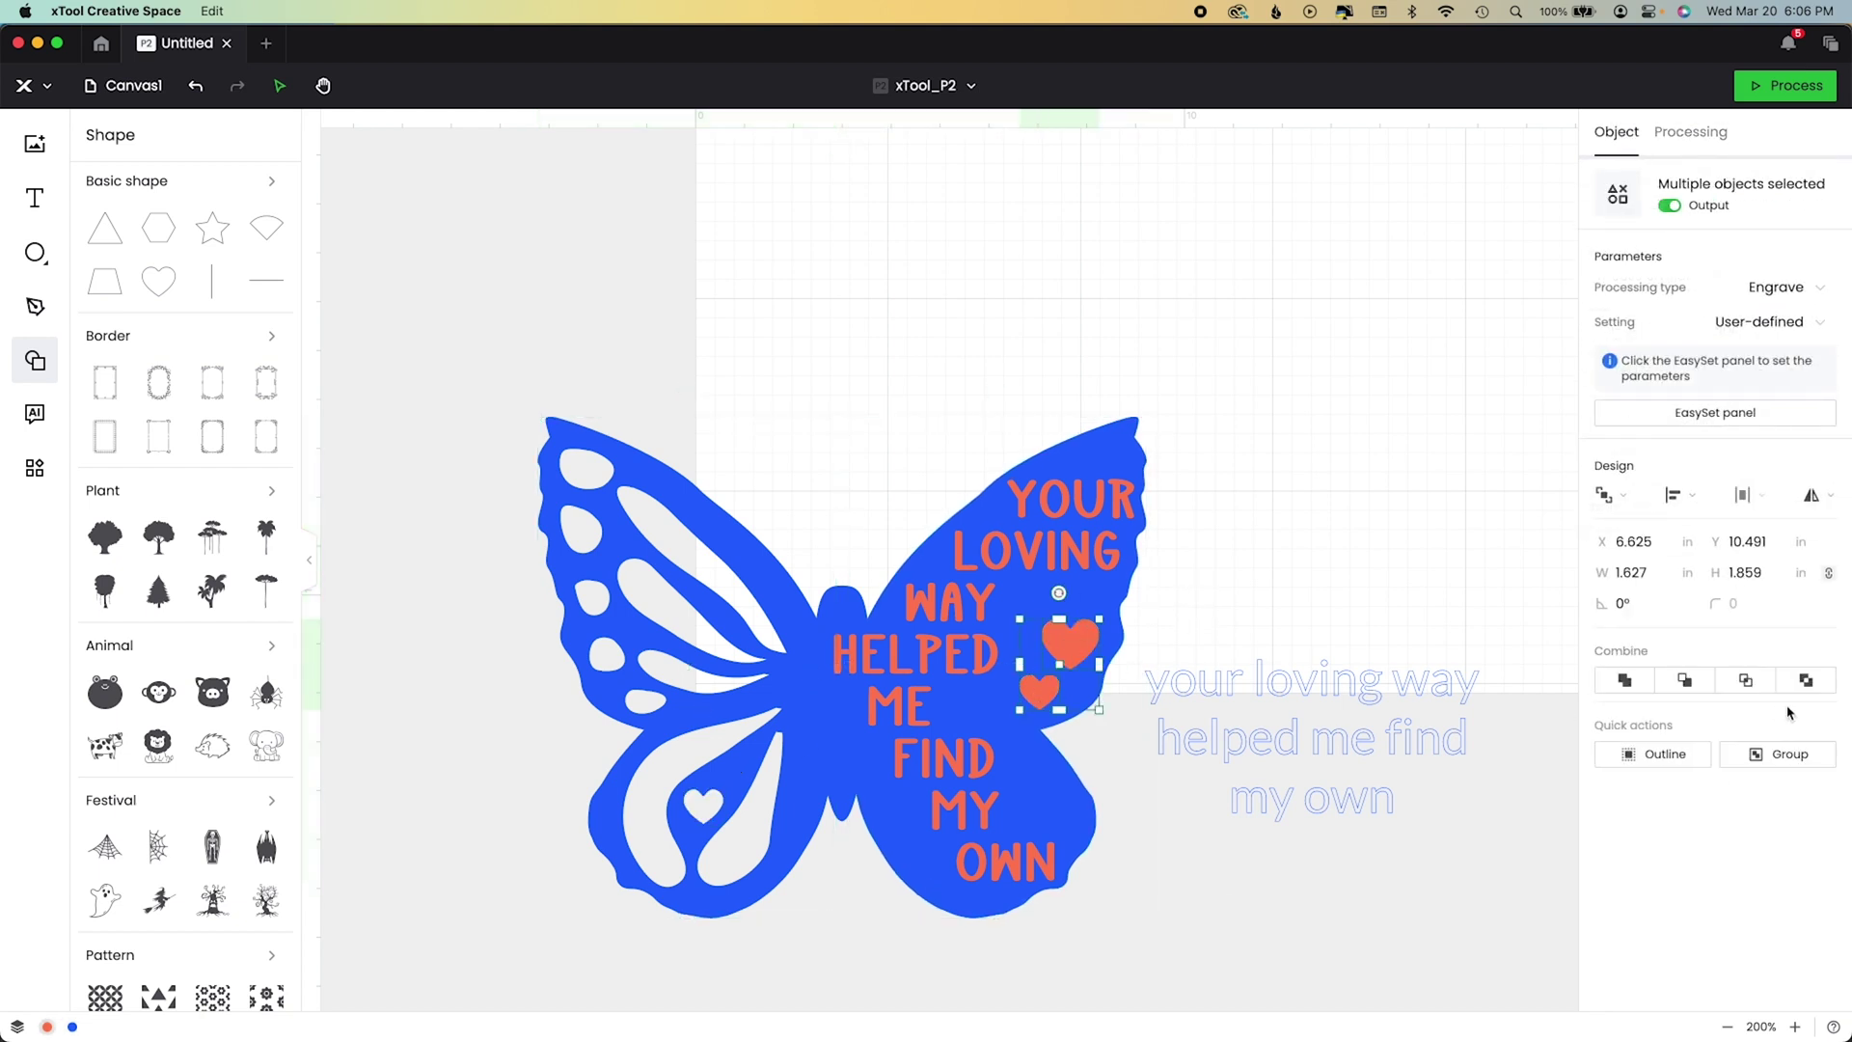
shift+click(1130, 602)
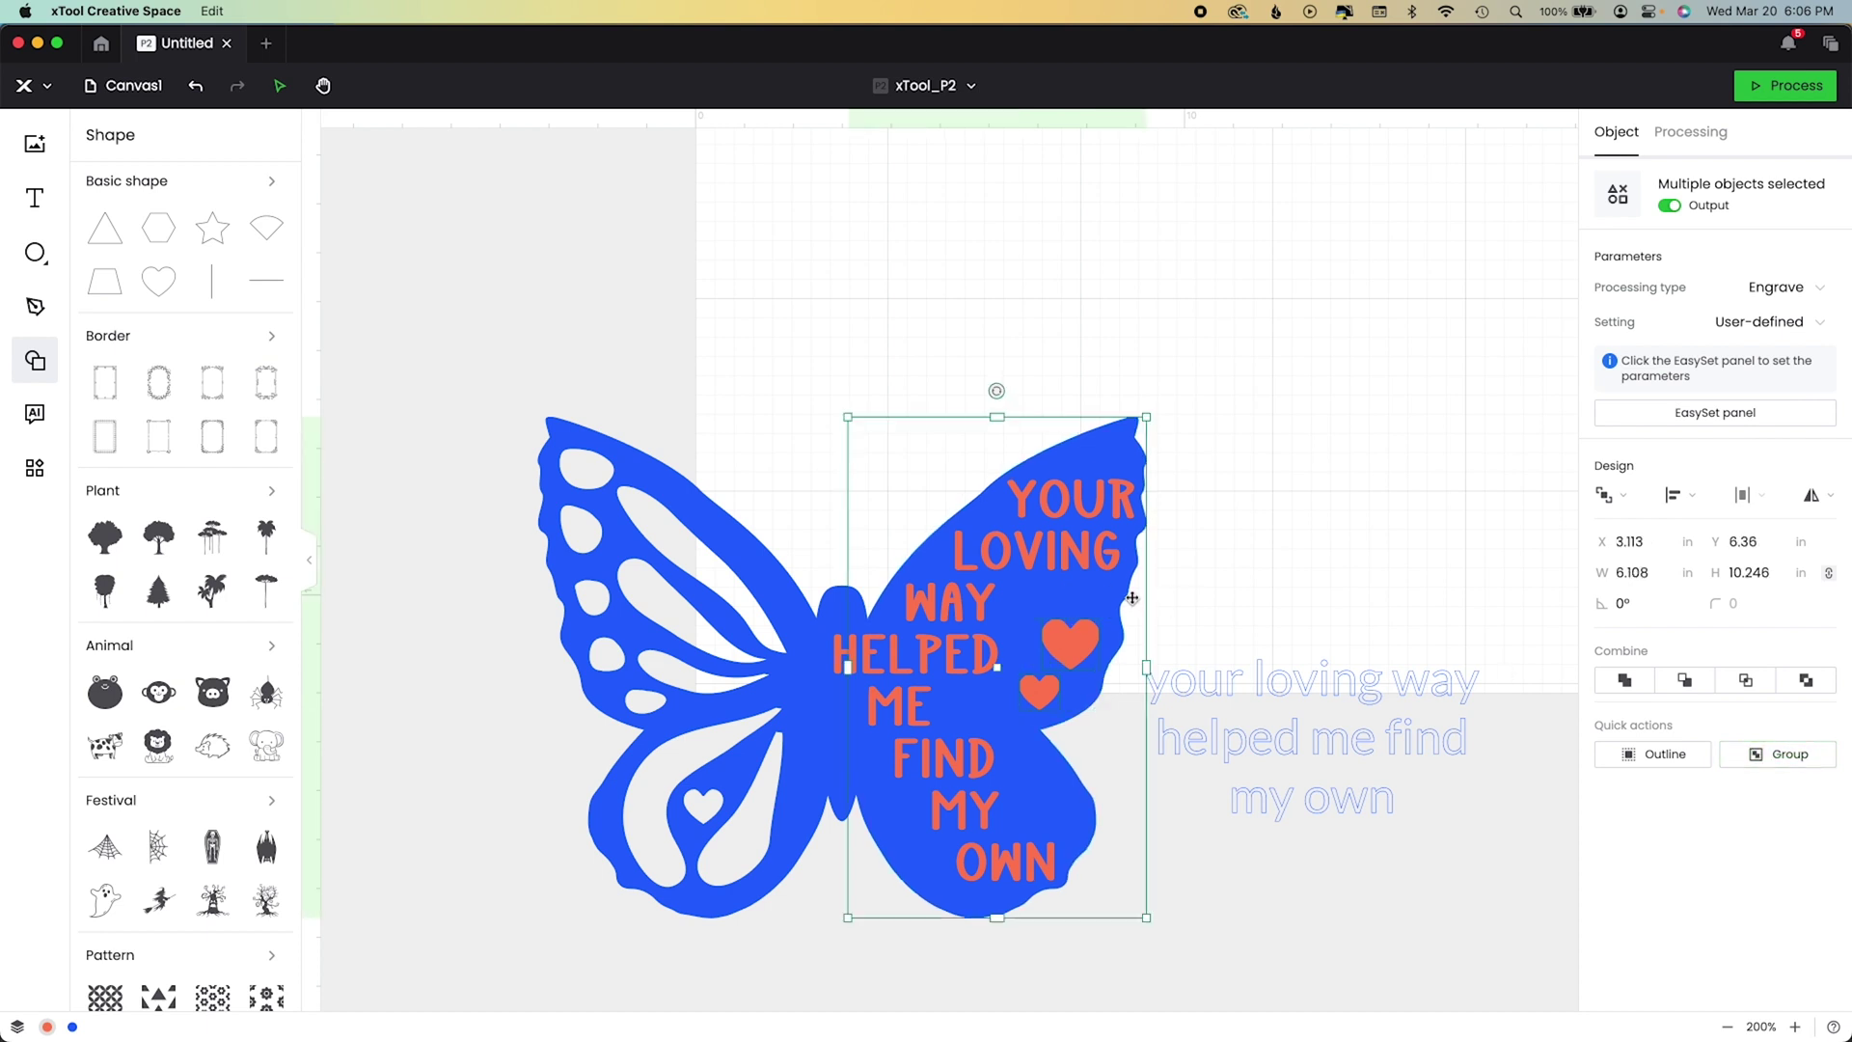
click(1685, 680)
Unite the two wings and the body into a single butterfly shape.
shift+click(778, 591)
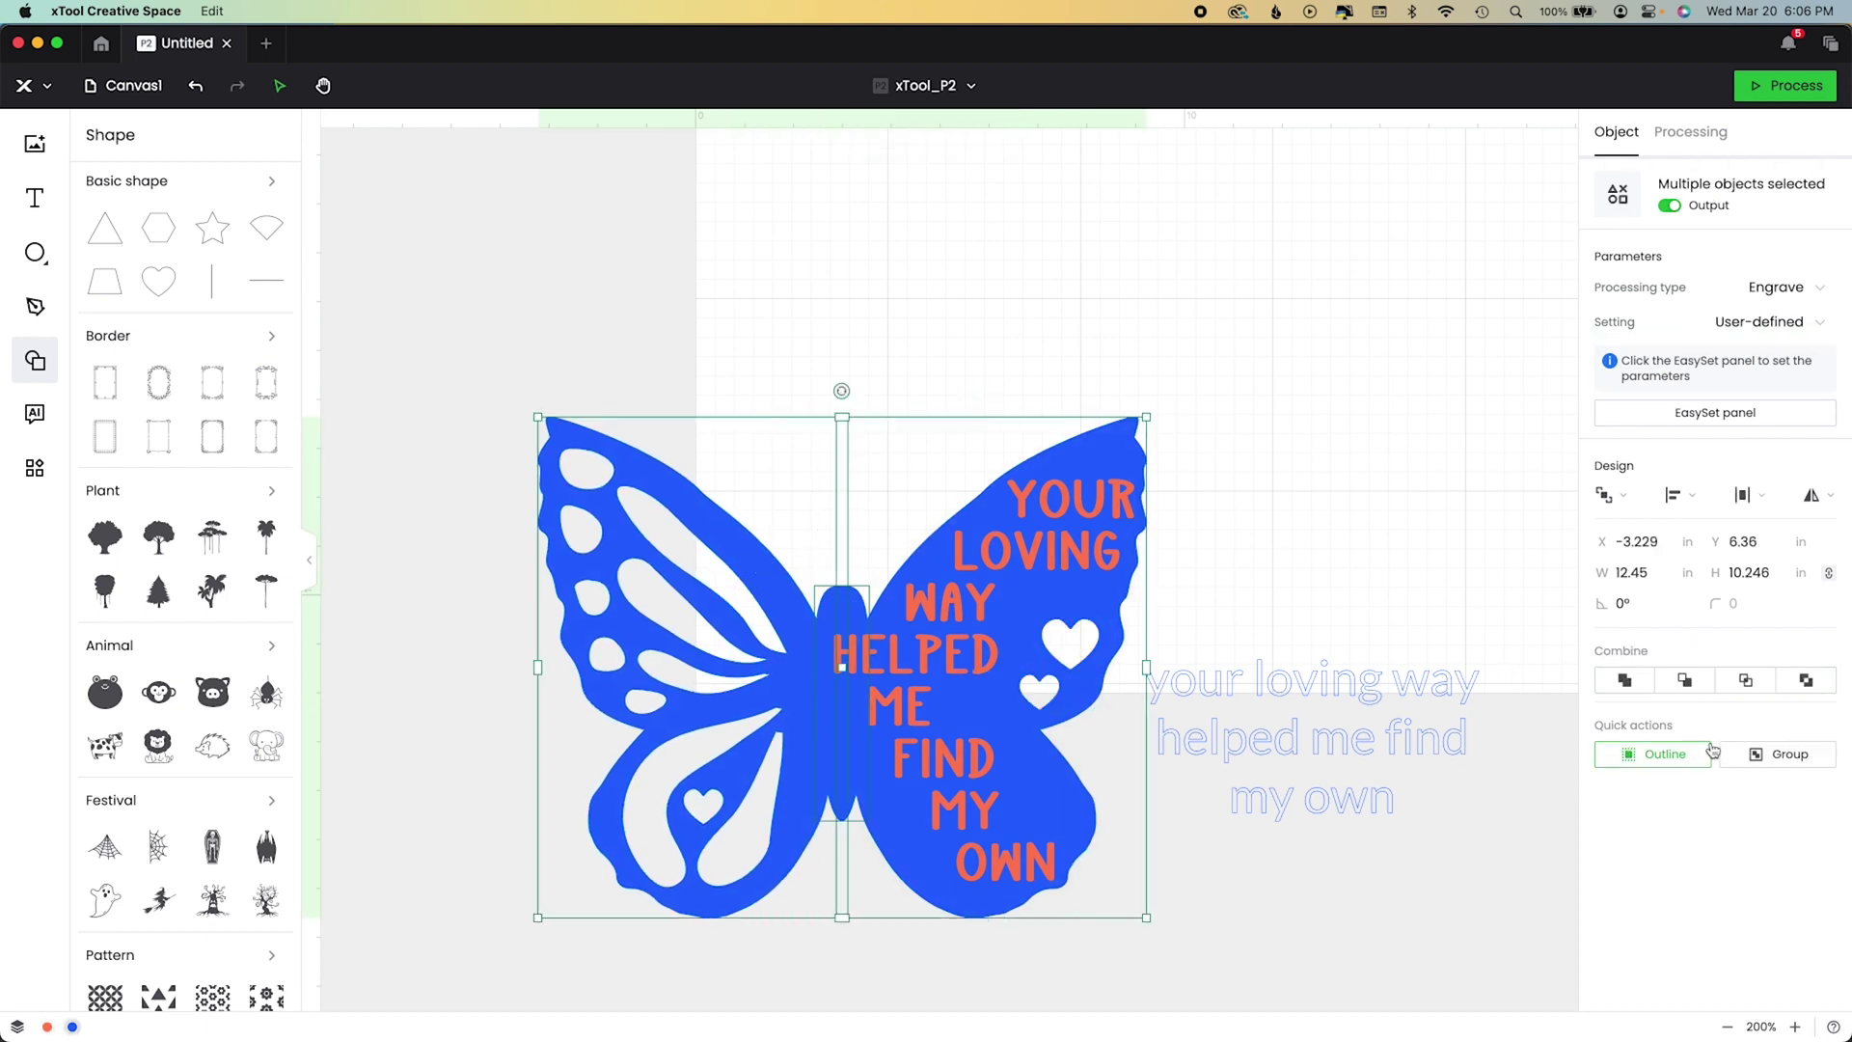
click(1639, 691)
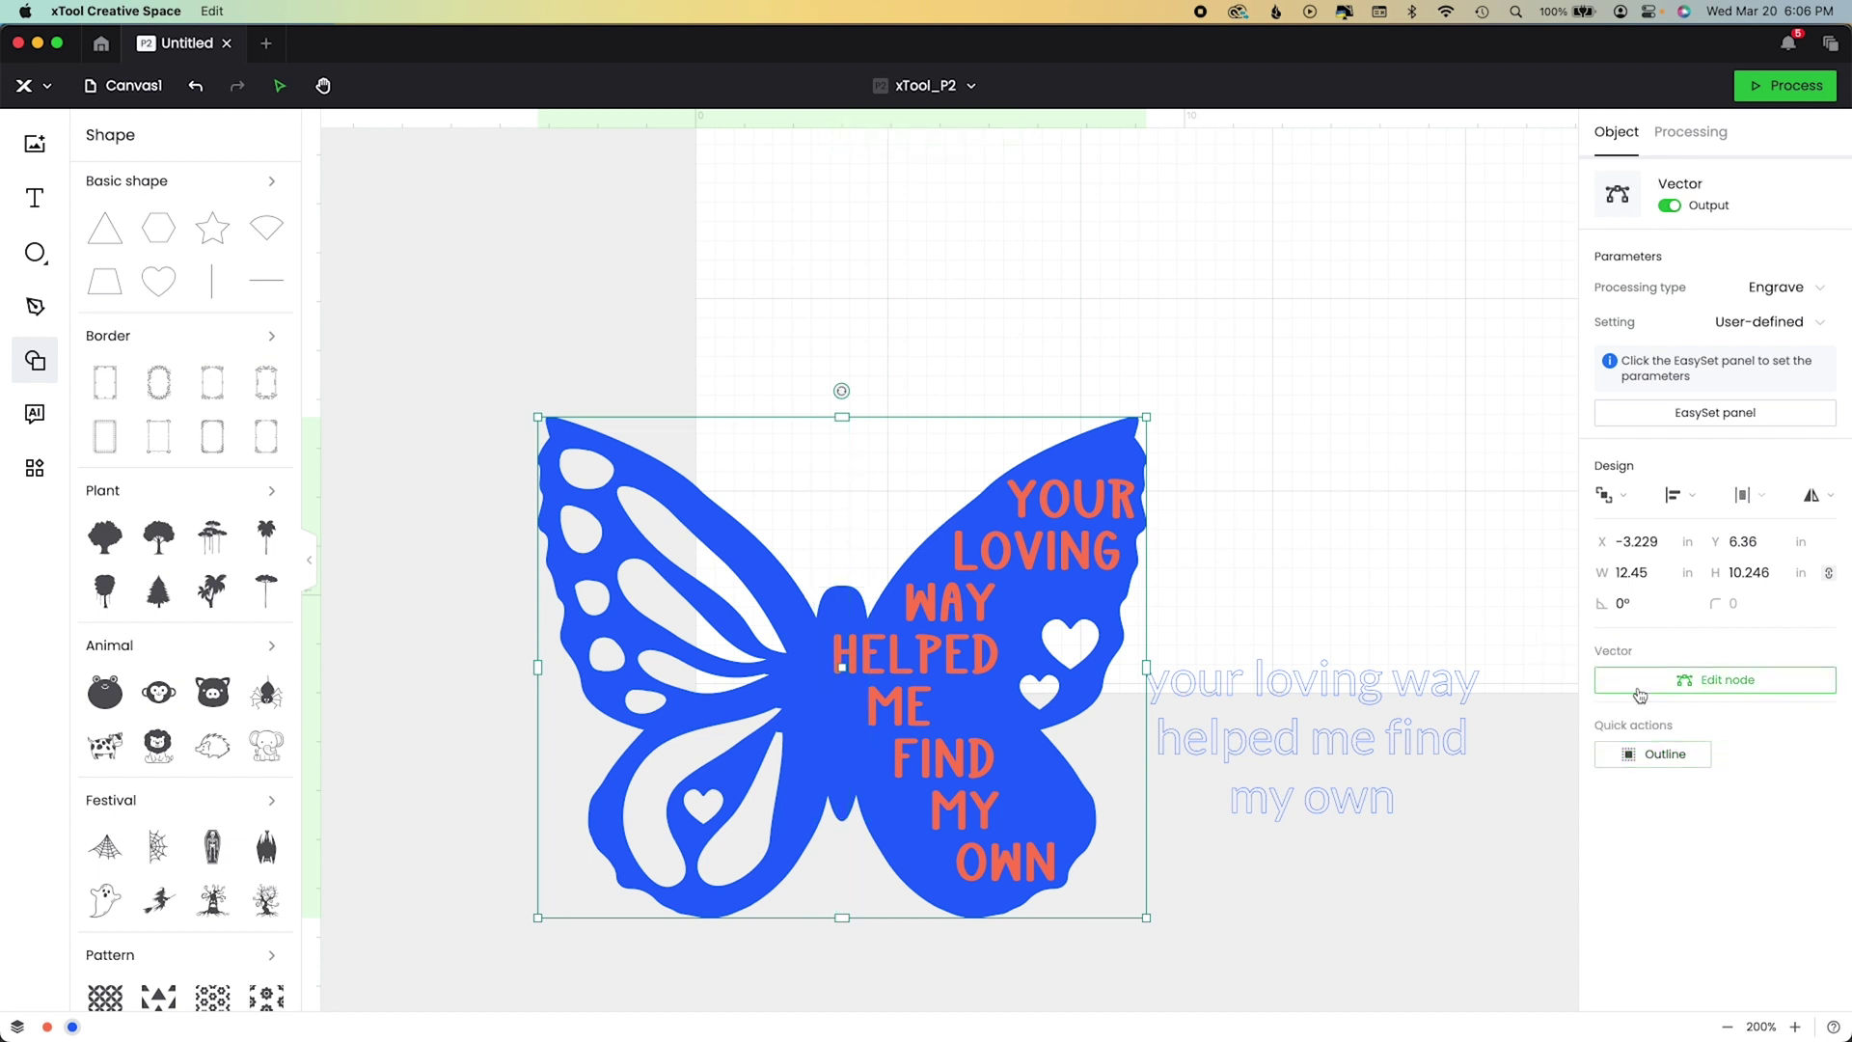
click(1238, 531)
Set the united butterfly's processing type to Cut.
click(1131, 488)
click(1785, 286)
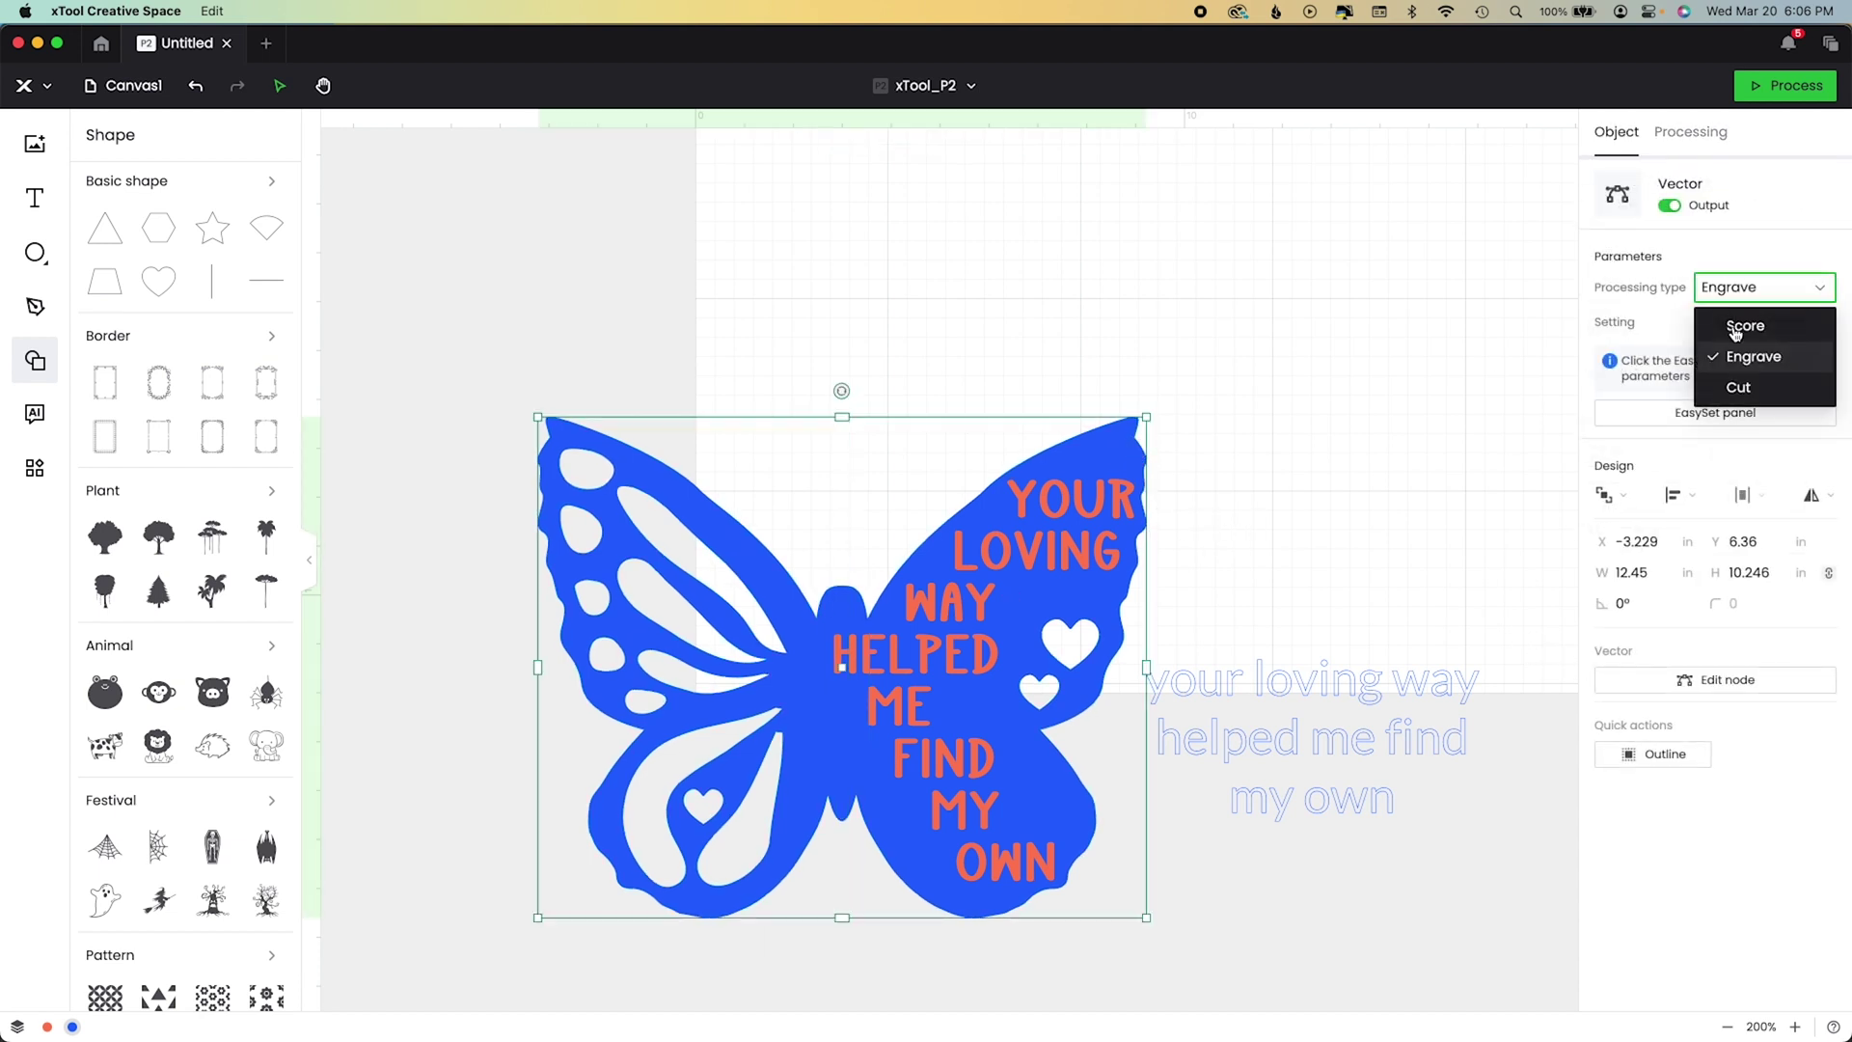
click(1738, 387)
click(1181, 482)
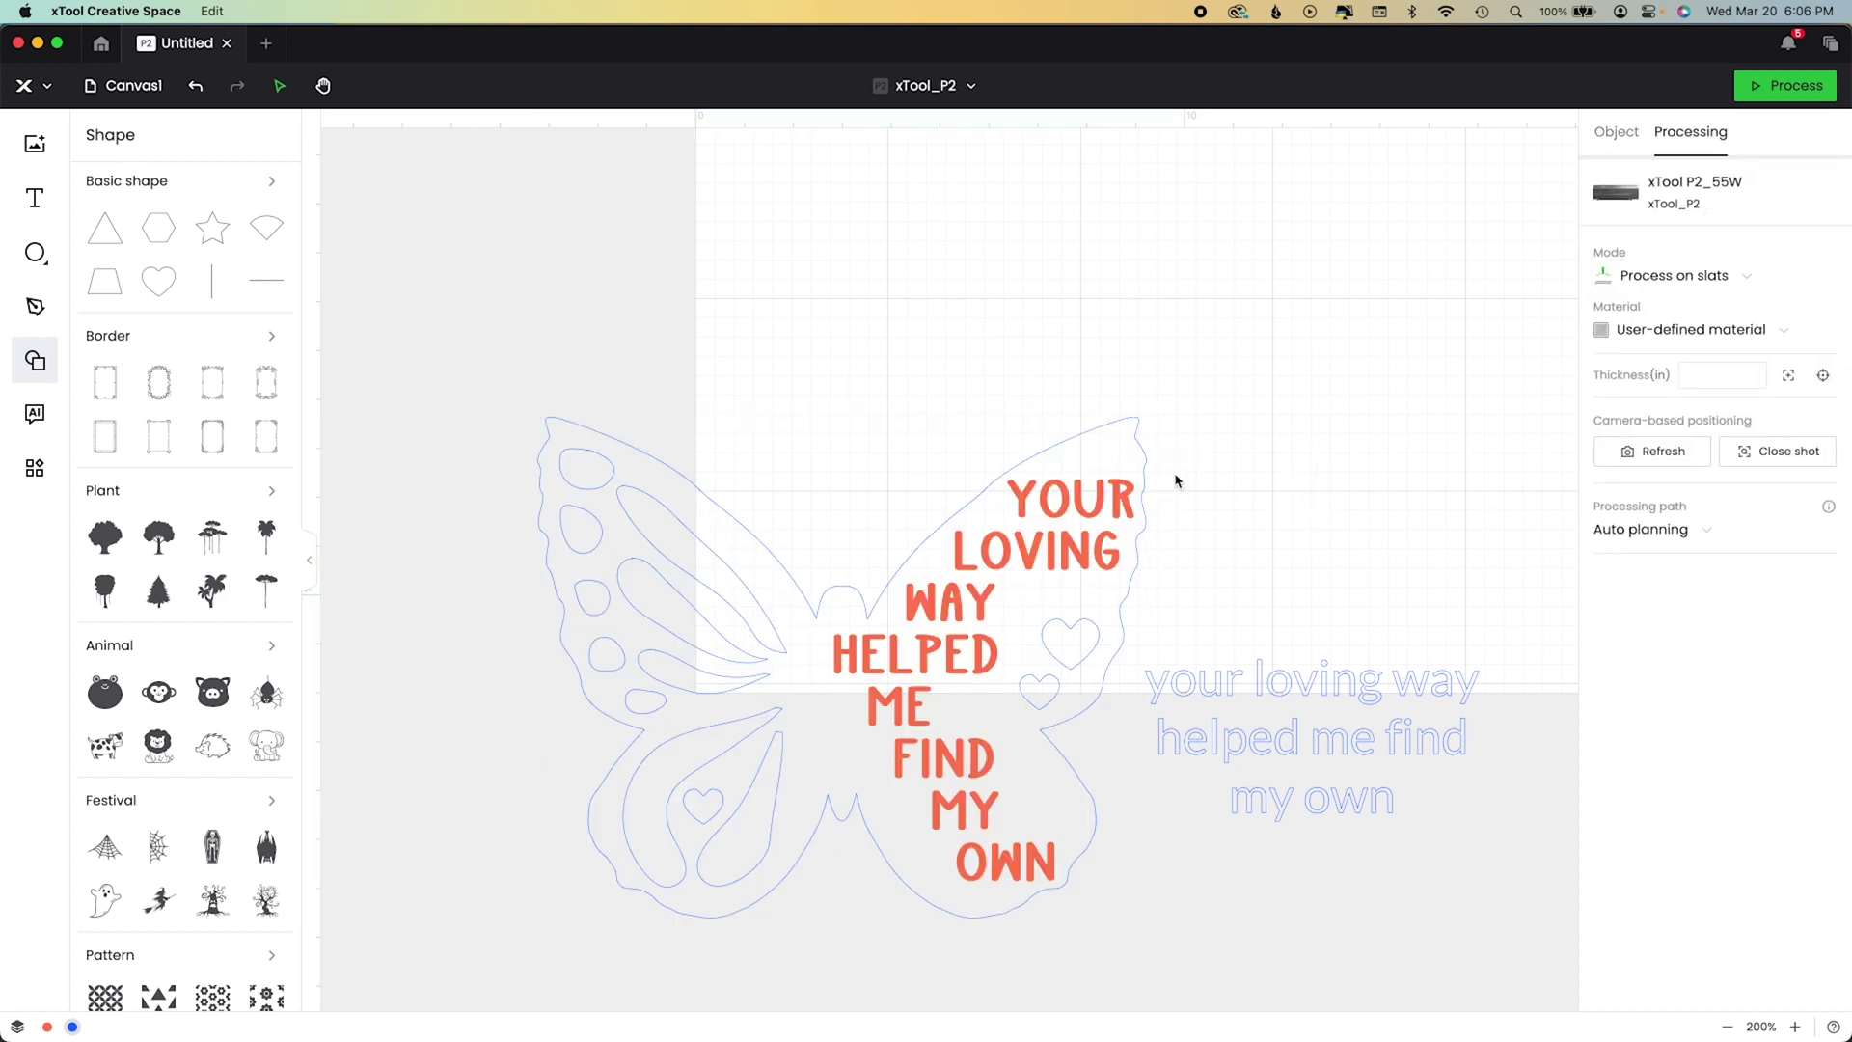
Select only the eight stacked words, without the butterfly, and set their processing type to Engrave.
drag(854, 406, 1117, 964)
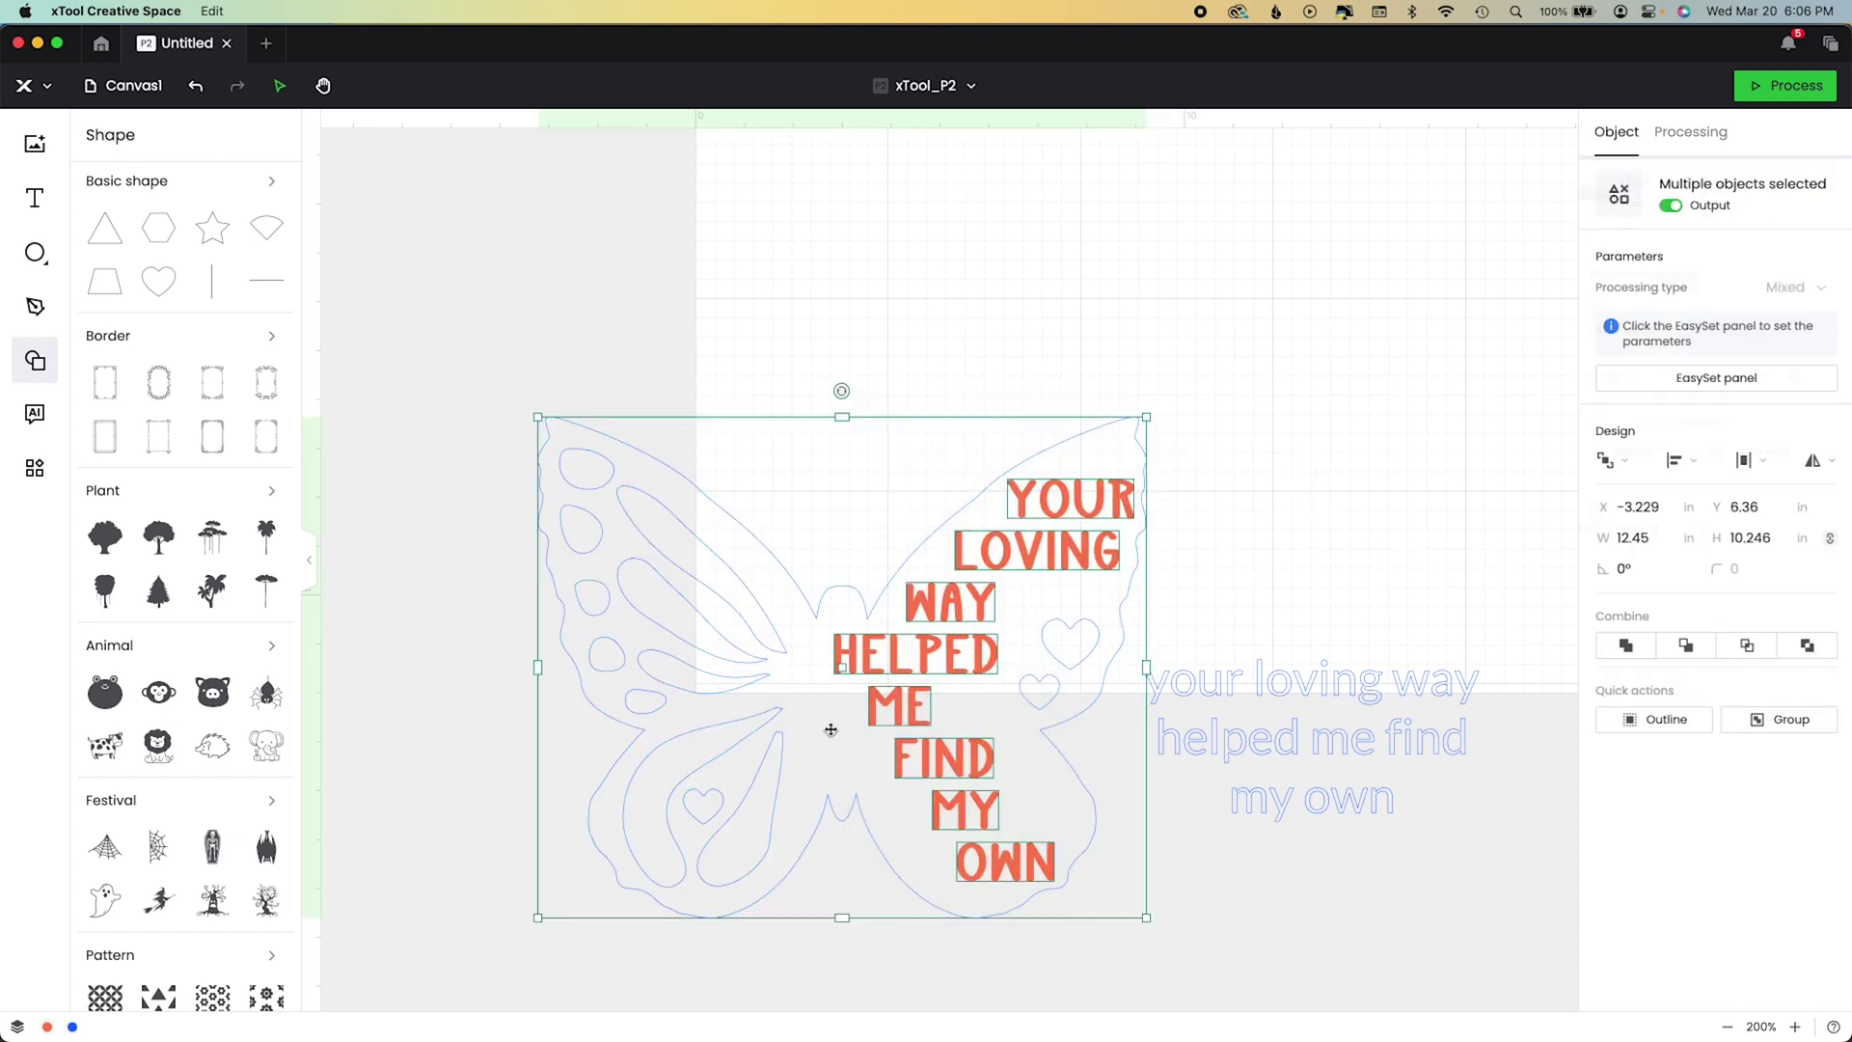
shift+click(813, 726)
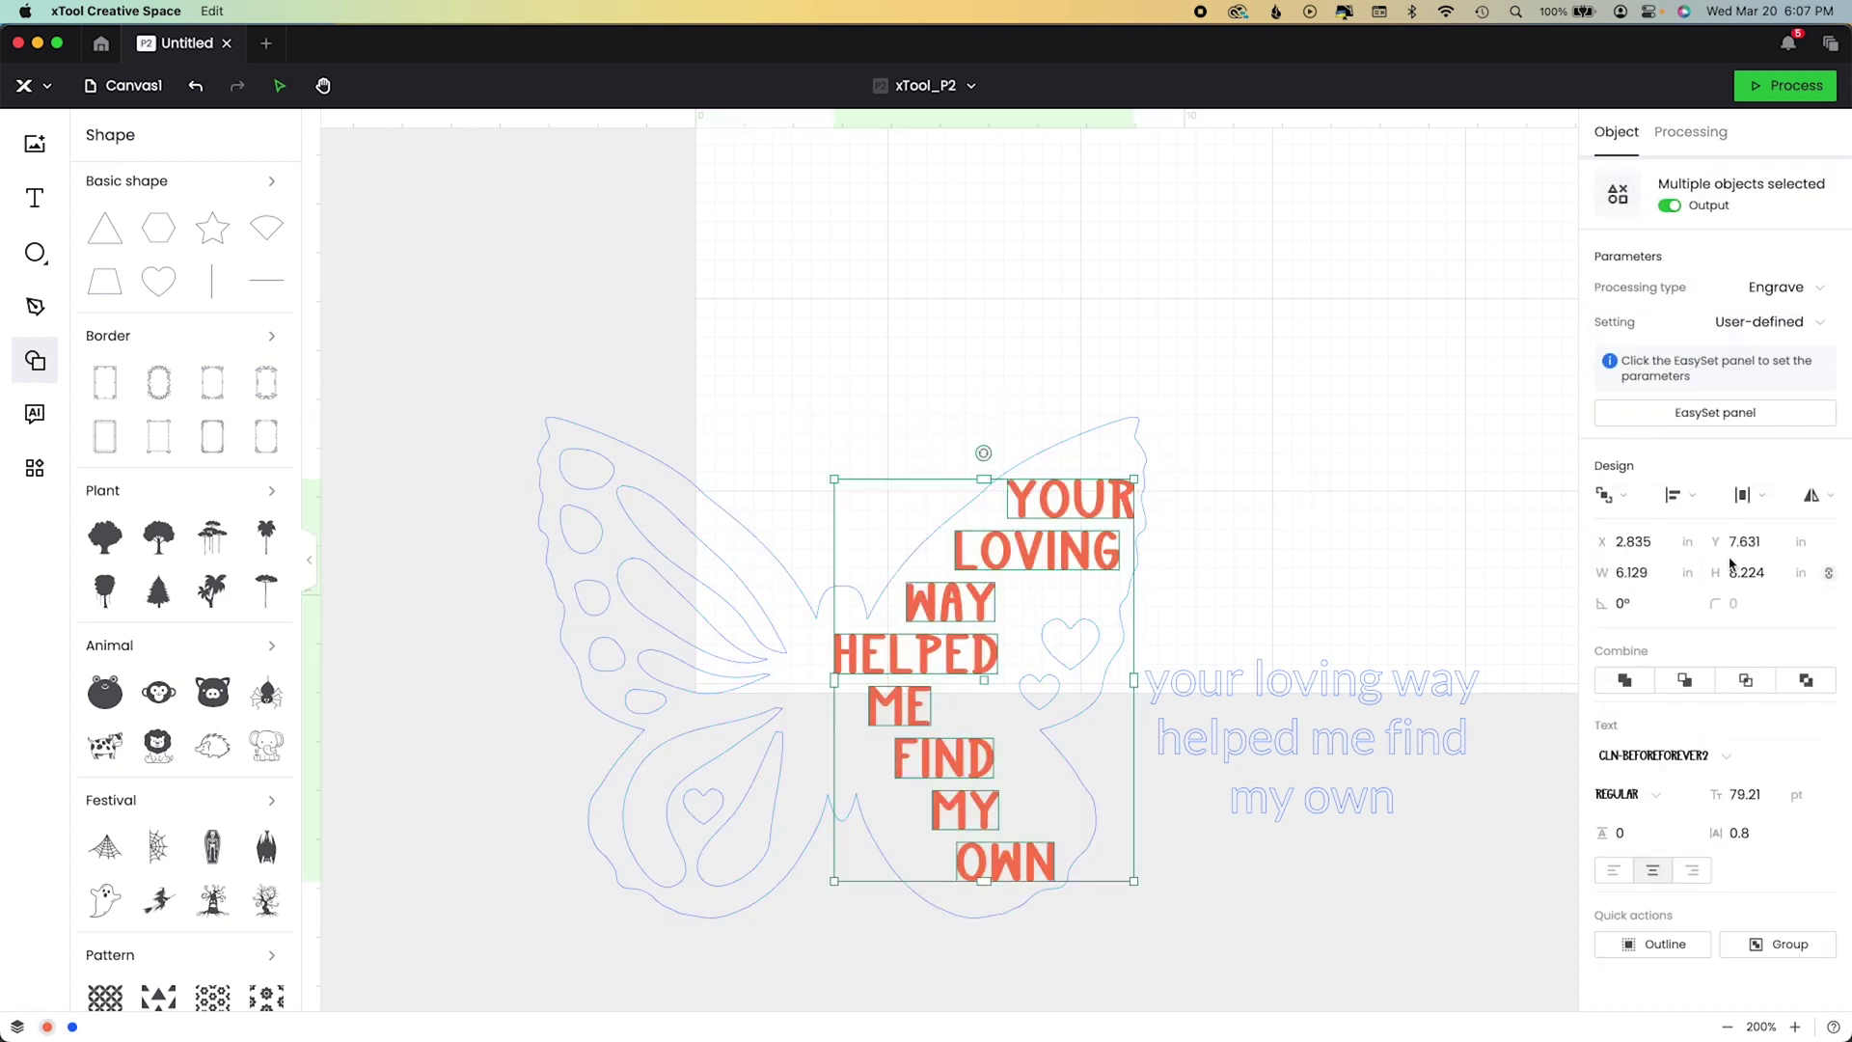
click(1786, 287)
click(1740, 359)
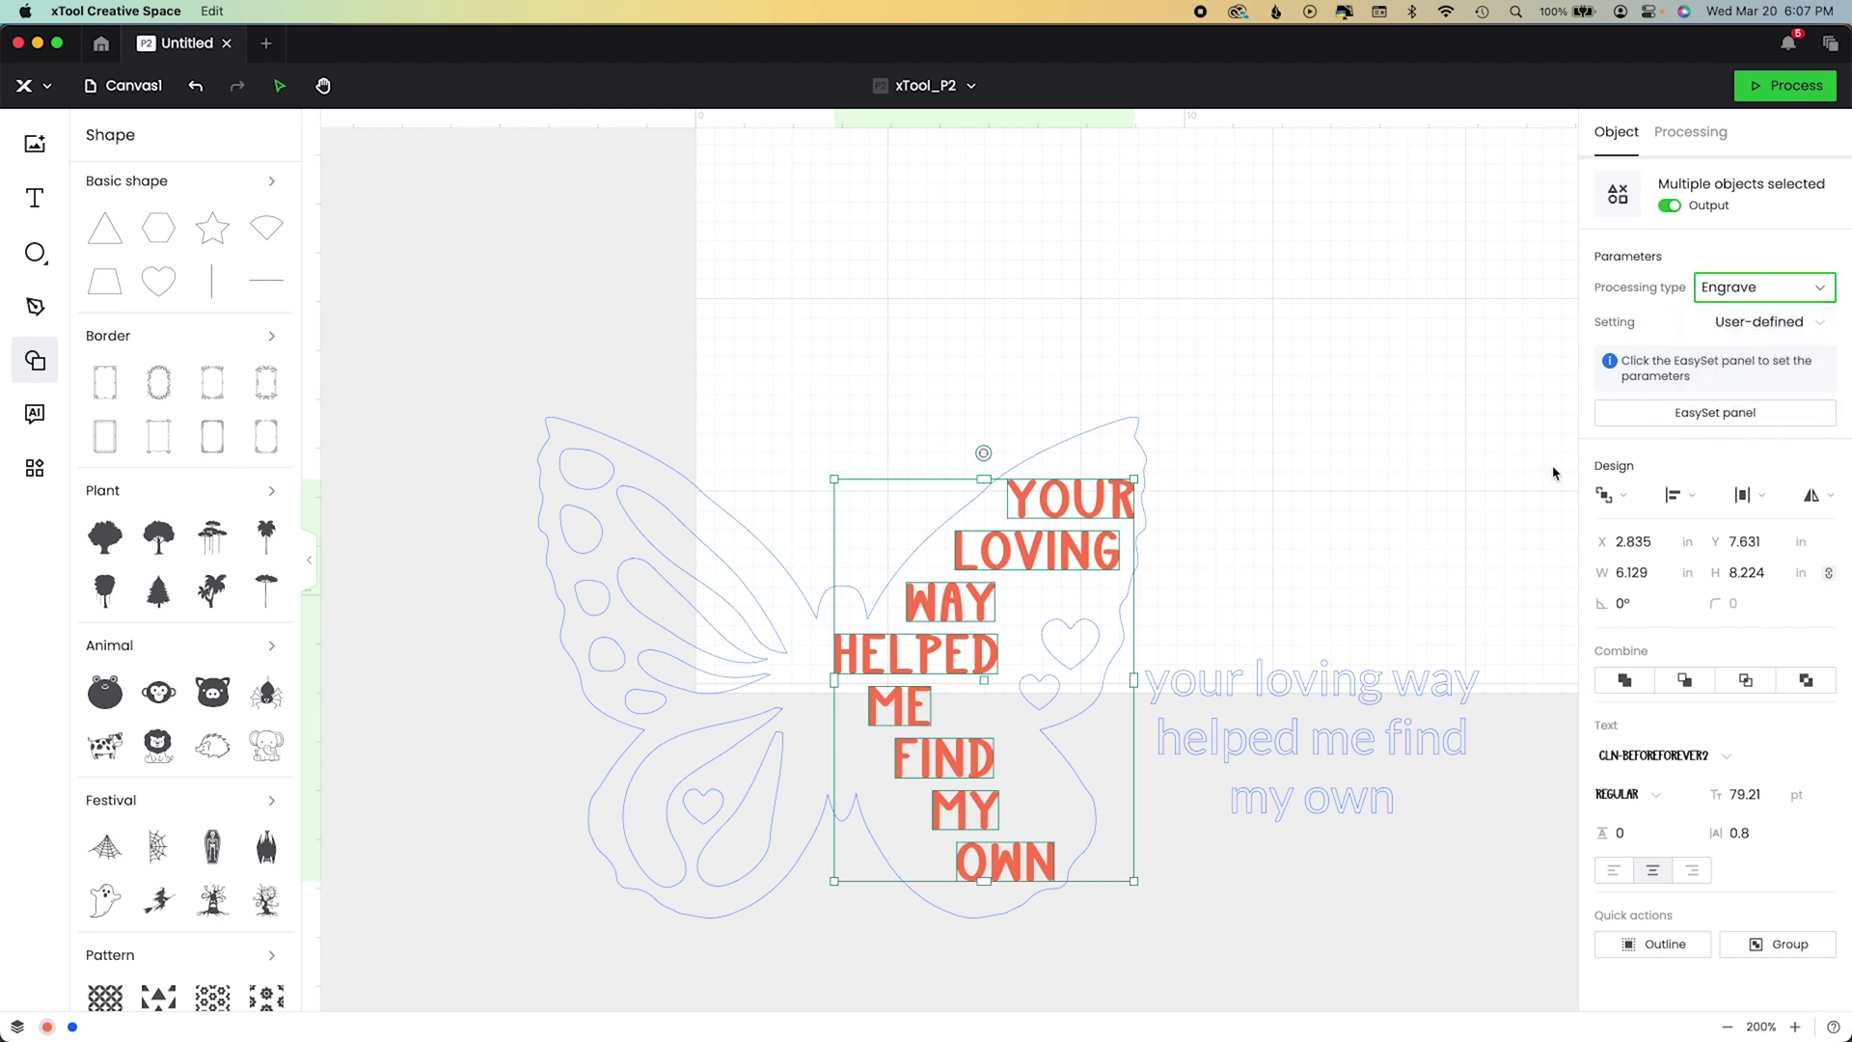
Delete the lowercase reference quote beside the butterfly and set the butterfly's processing type to Engrave.
click(1331, 691)
key(Delete)
click(1813, 289)
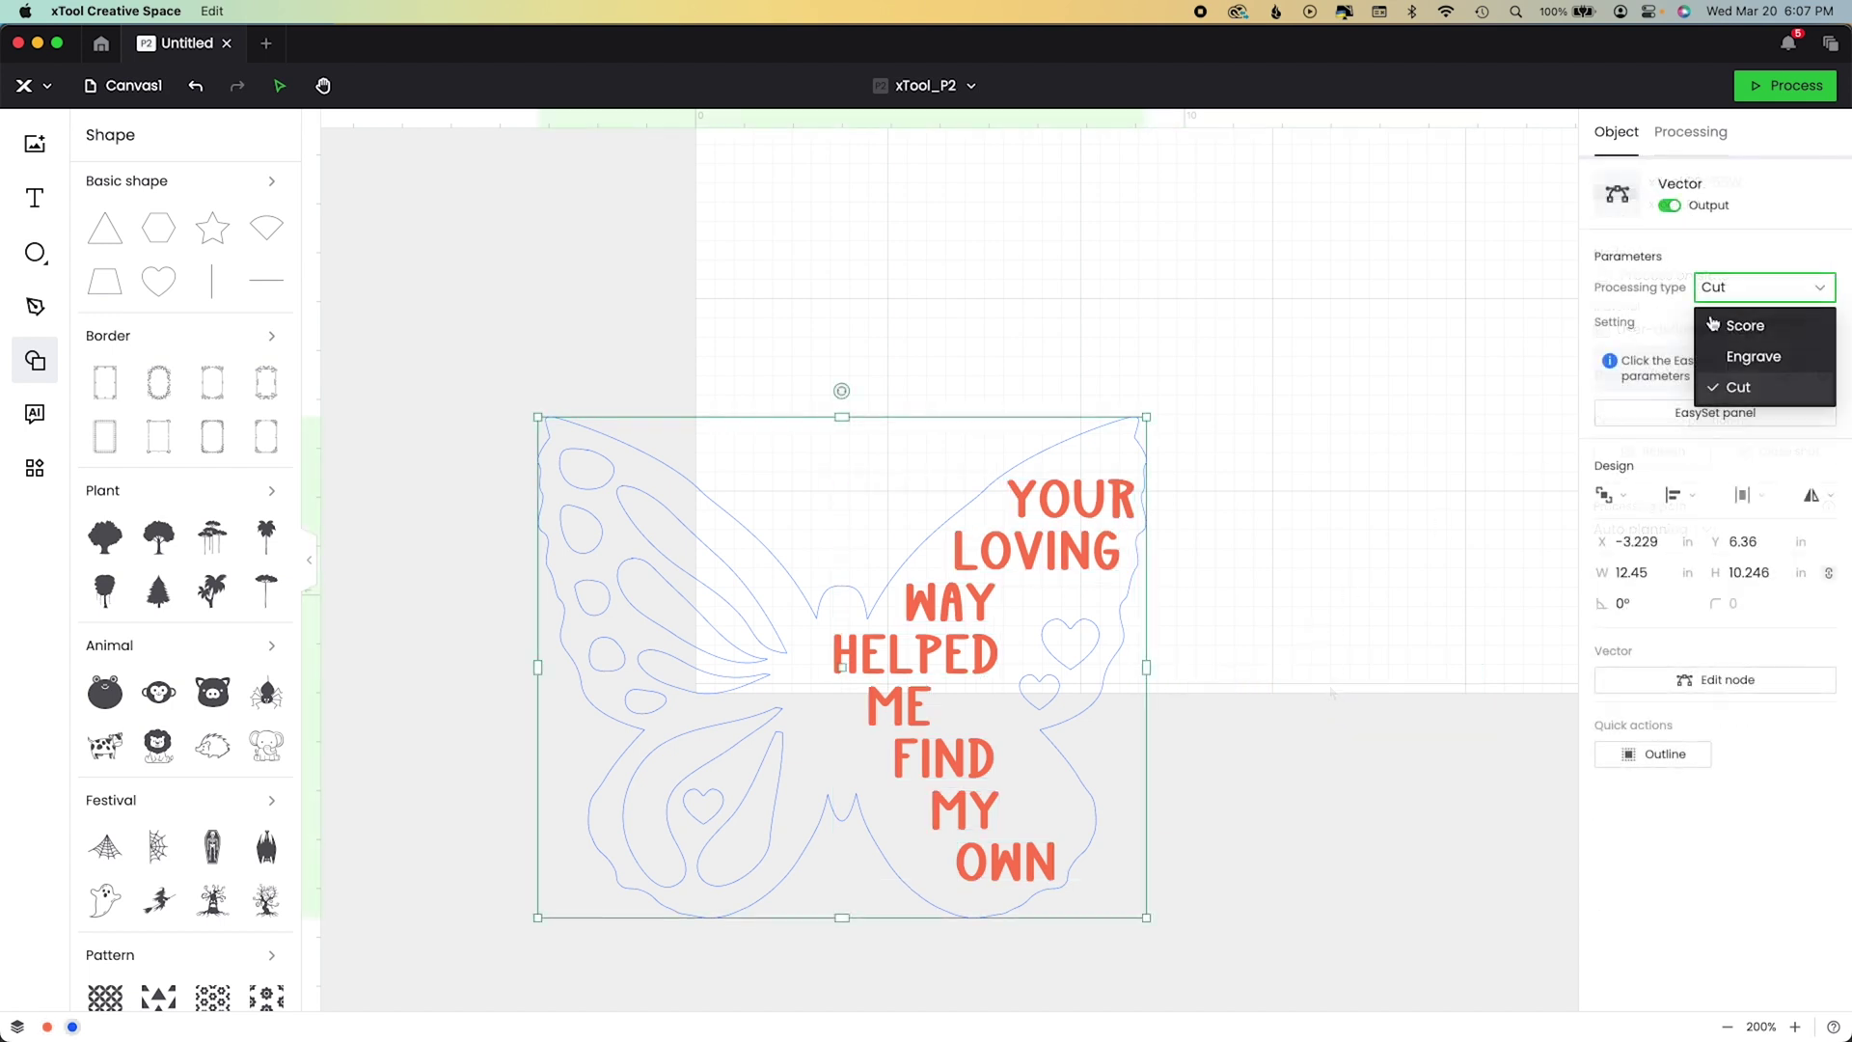
click(1752, 356)
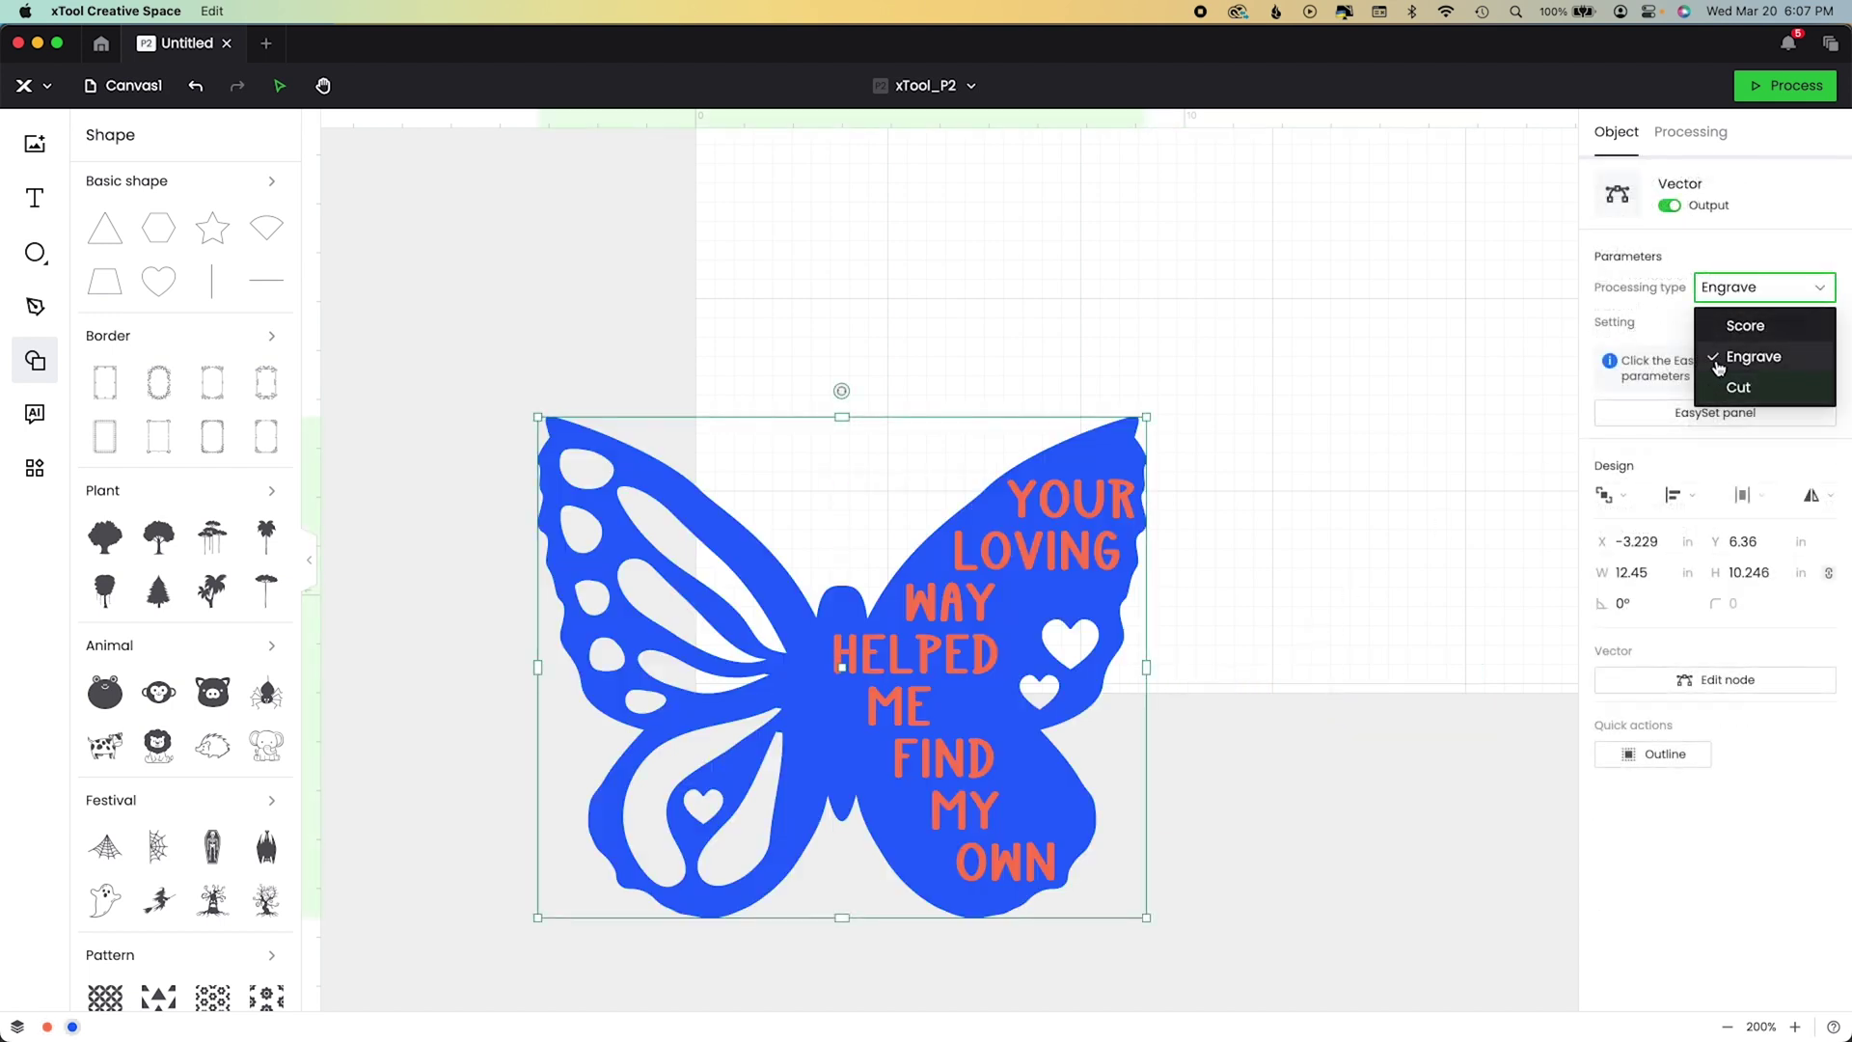
click(937, 367)
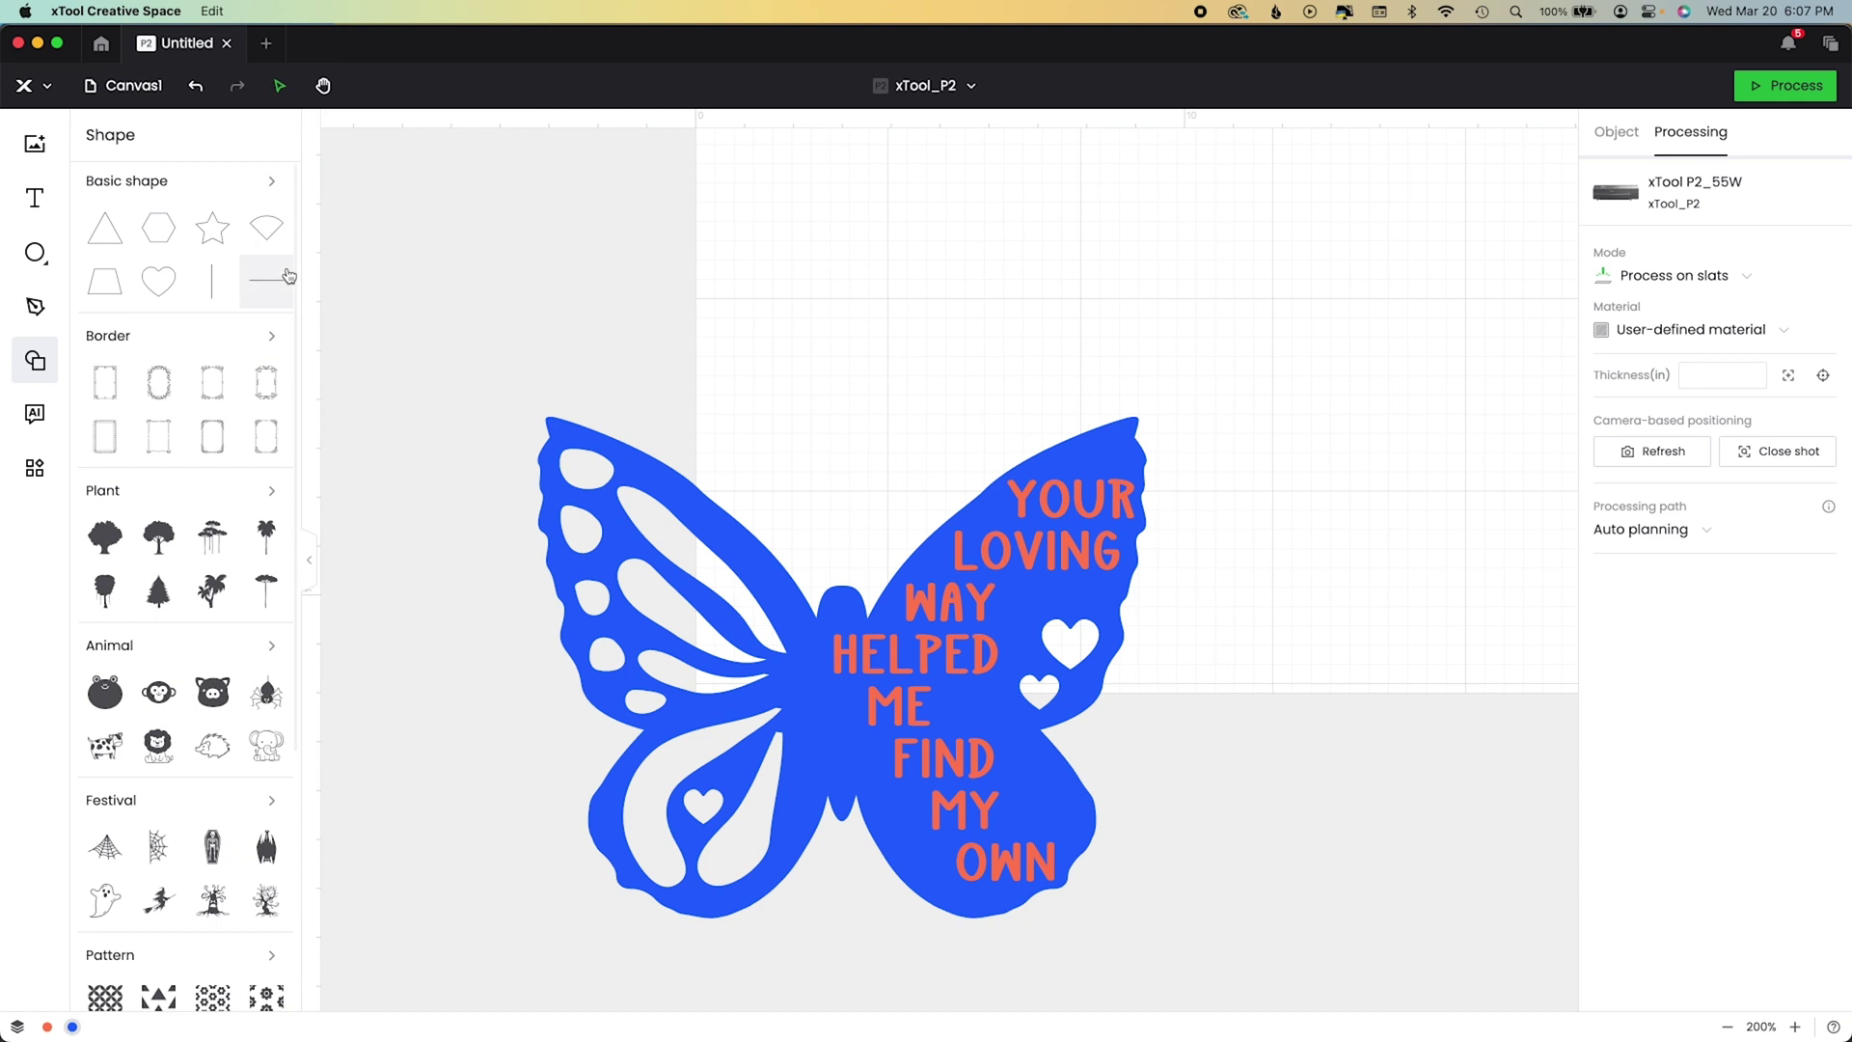
Add a rounded square from the basic shapes, unlock its proportions and place it above the butterfly's head.
click(274, 184)
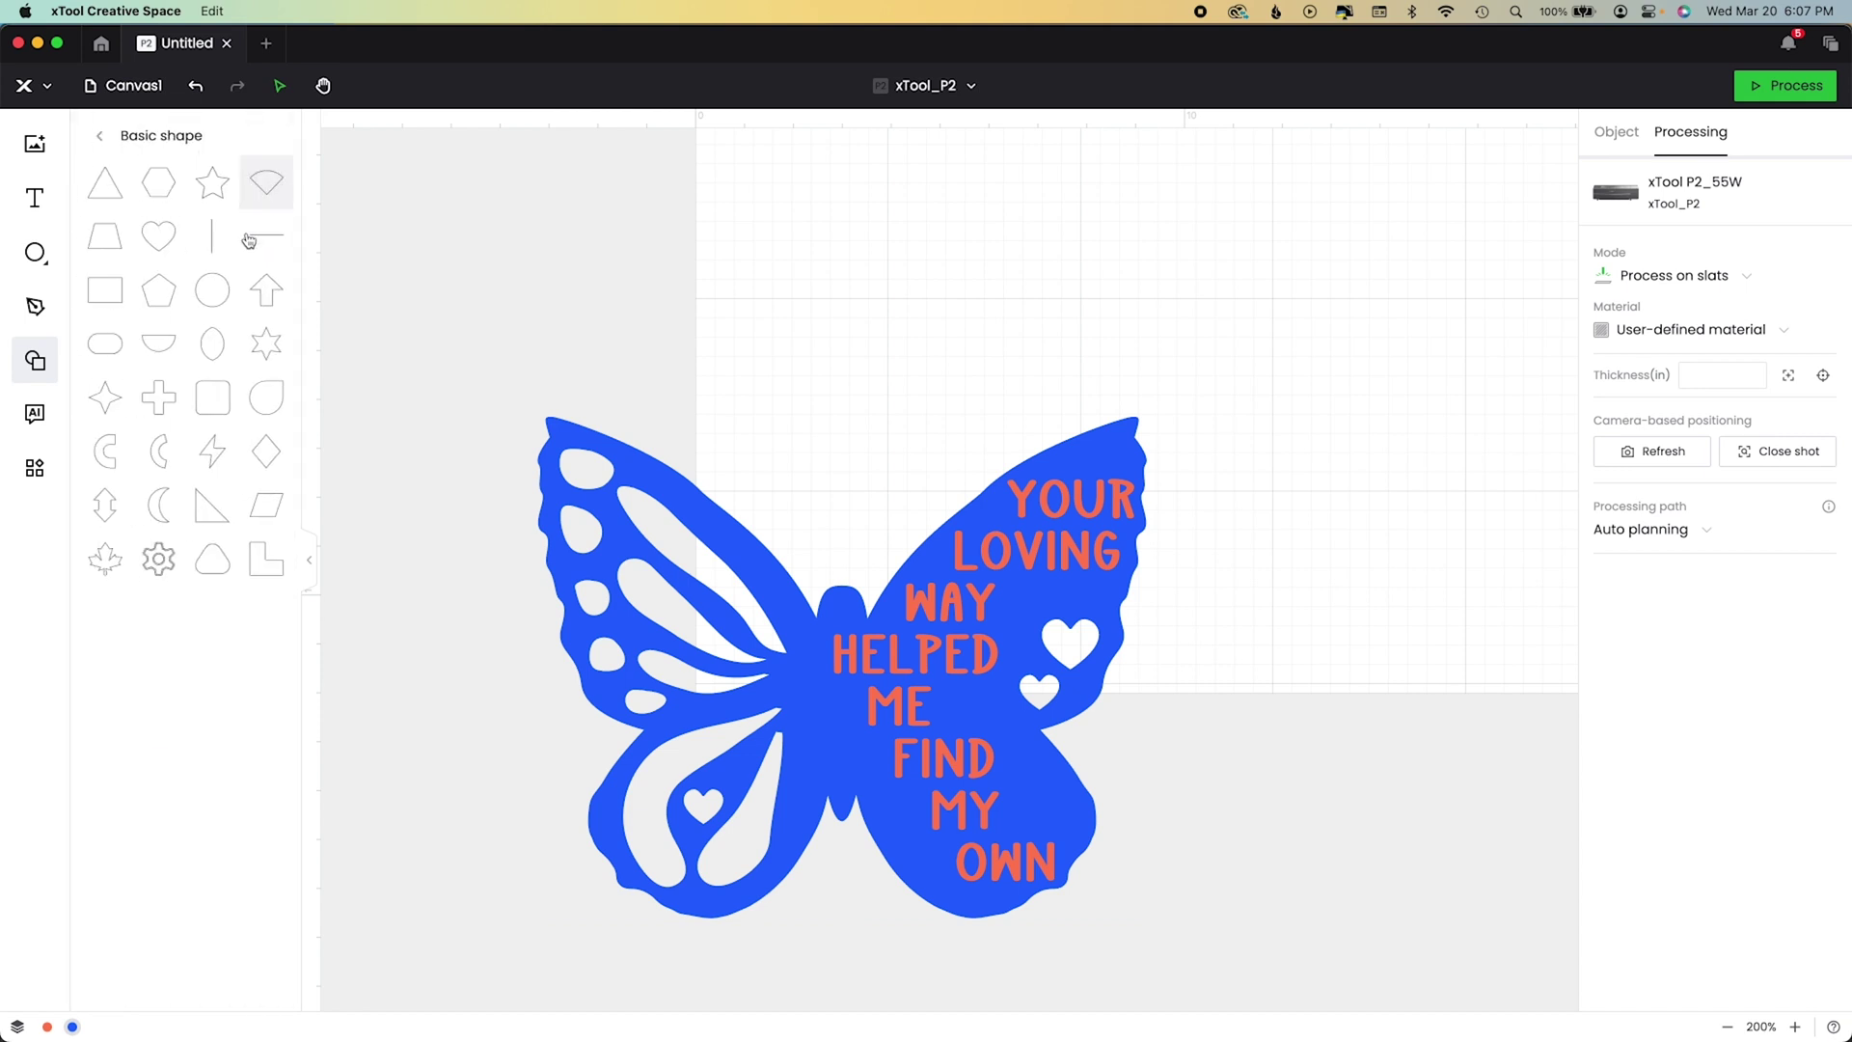
click(212, 396)
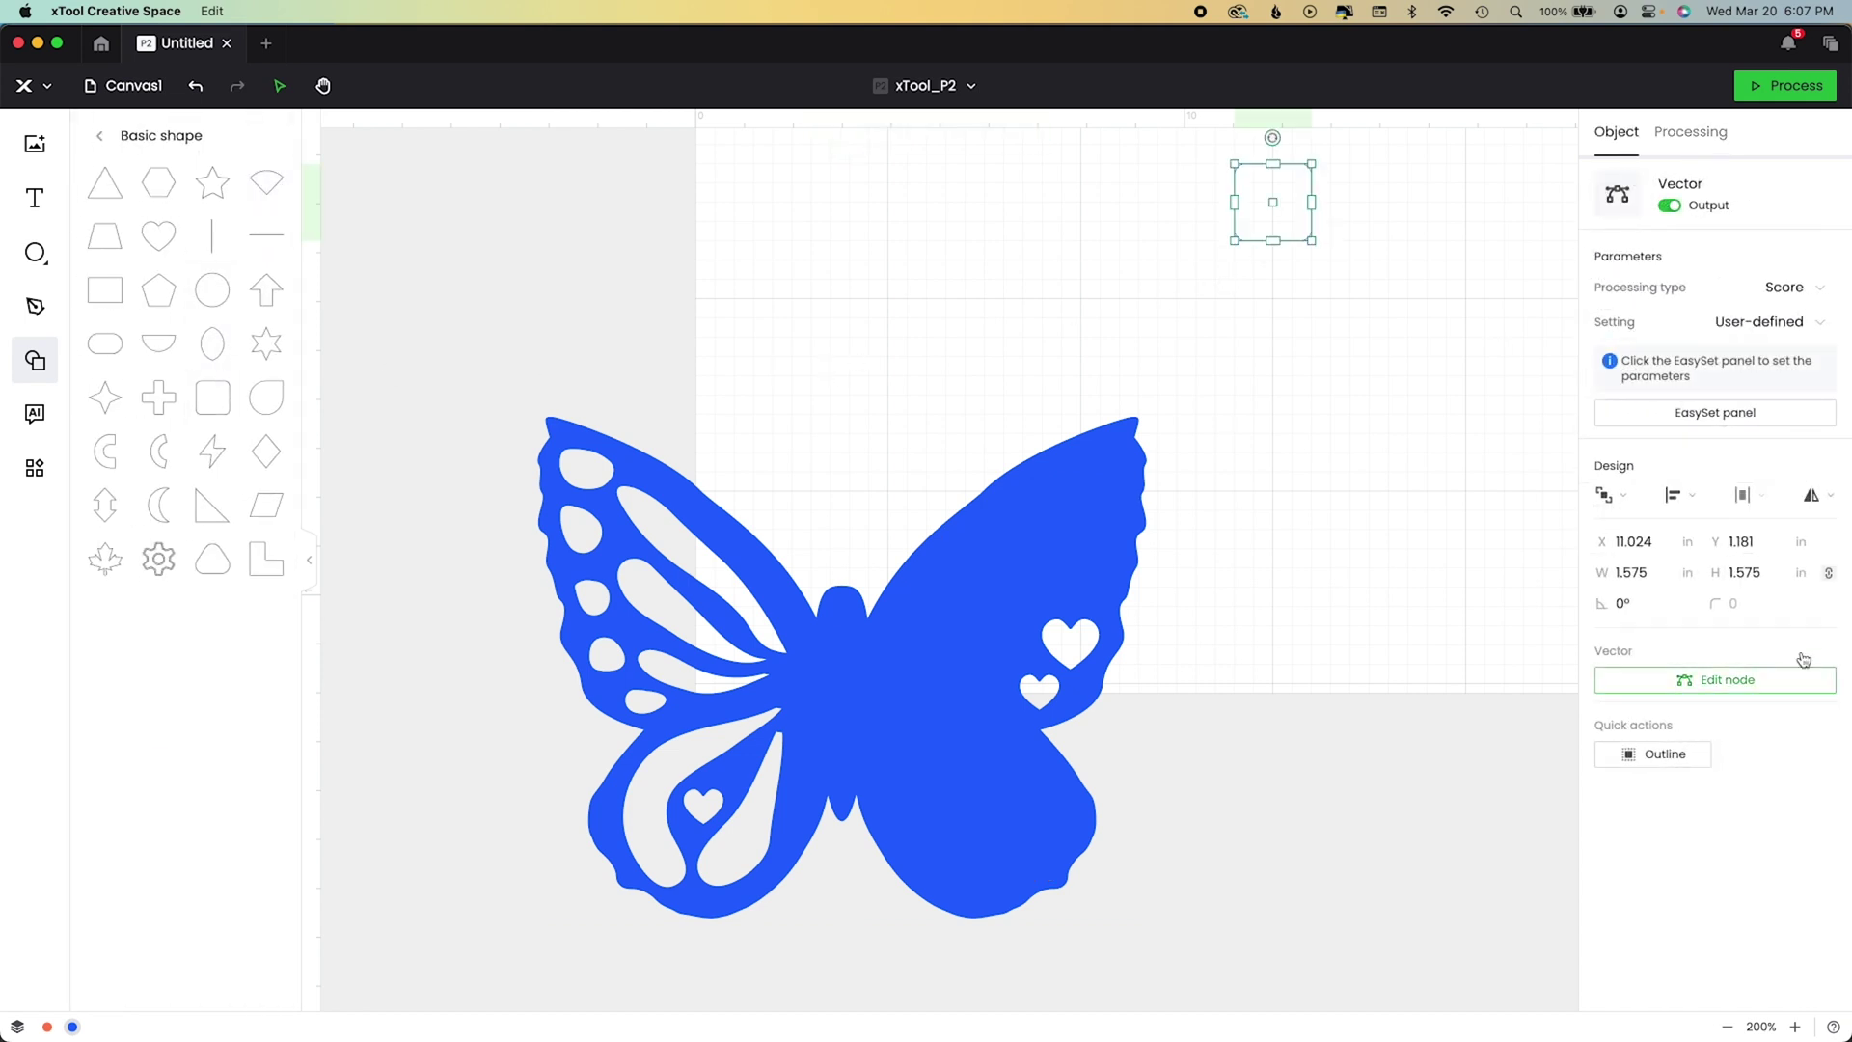
click(1836, 580)
drag(1290, 193, 777, 632)
Form two narrow angled antennae on the butterfly's head, together about 1.14 in wide and 1.56 in high, and set them to Engrave.
key(super+plus)
key(super+plus)
click(736, 476)
drag(775, 540, 748, 540)
drag(783, 636, 817, 577)
shift+click(760, 569)
click(1783, 286)
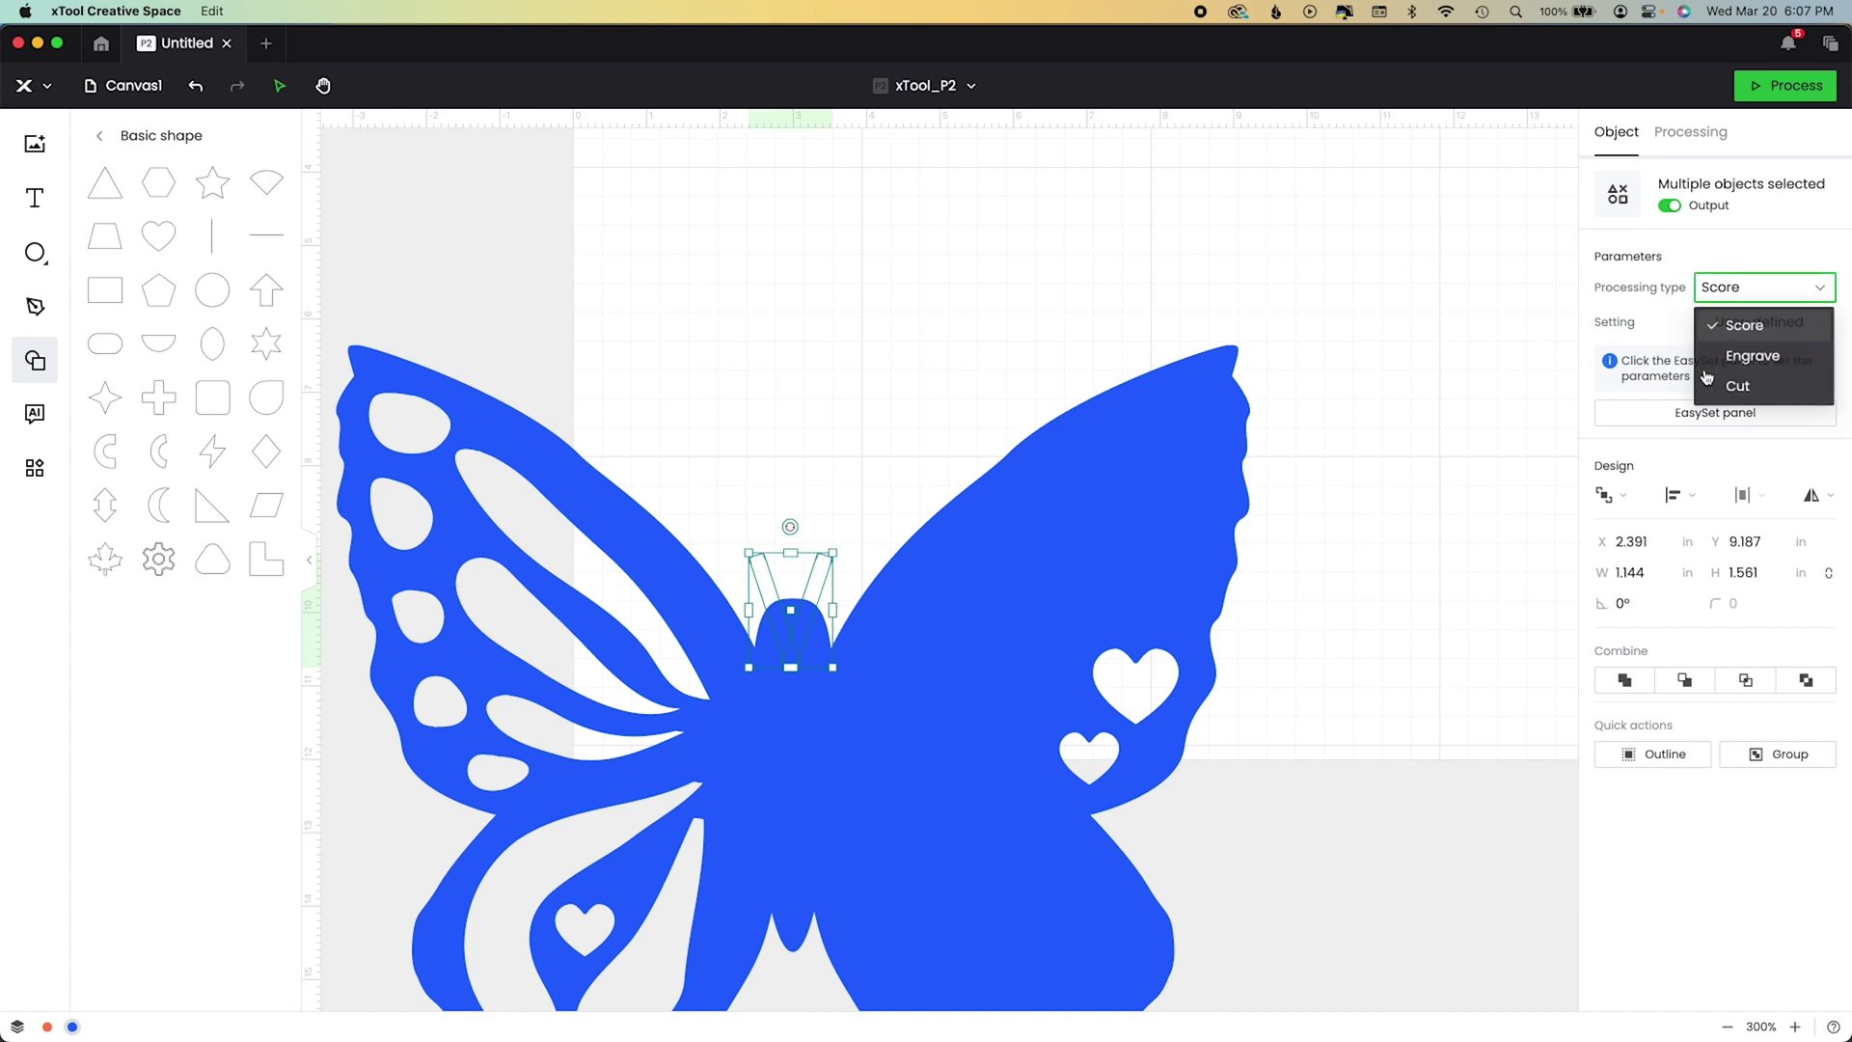
click(1736, 354)
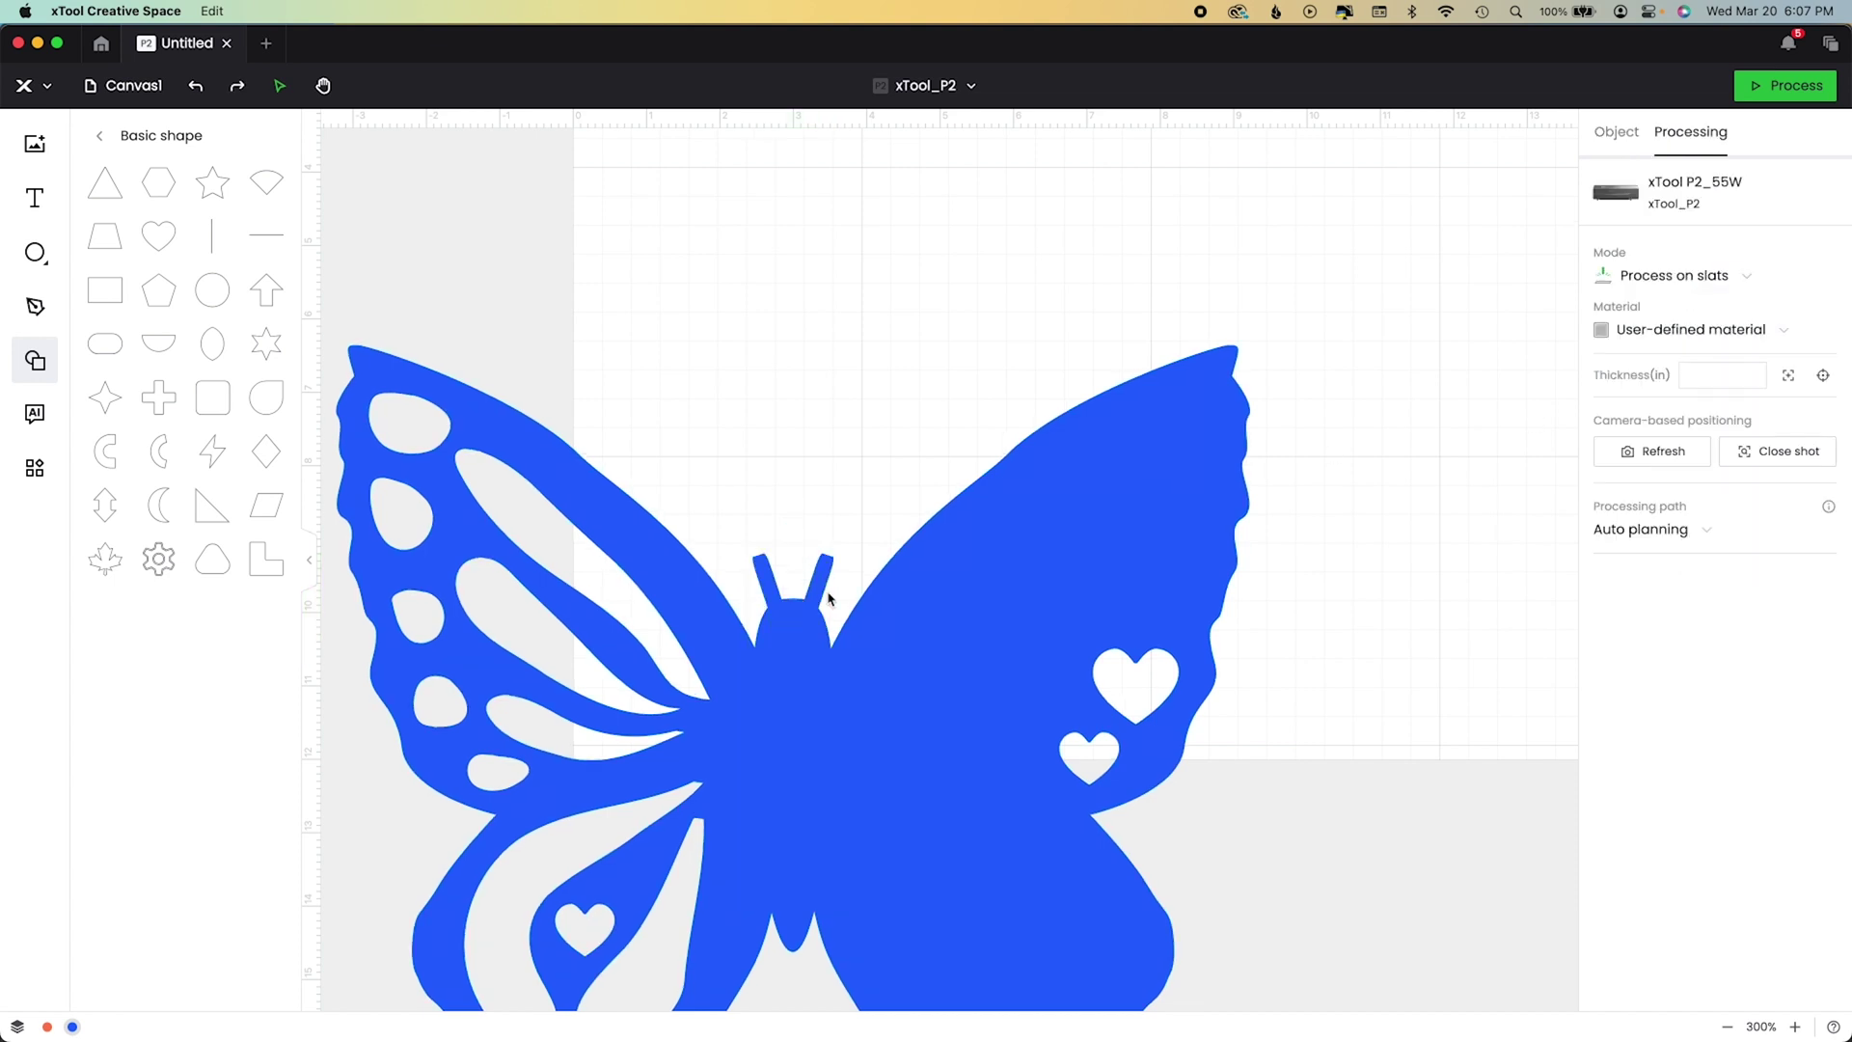
Unite both antennae with the butterfly into a single shape beneath the stacked words.
click(824, 590)
shift+click(691, 599)
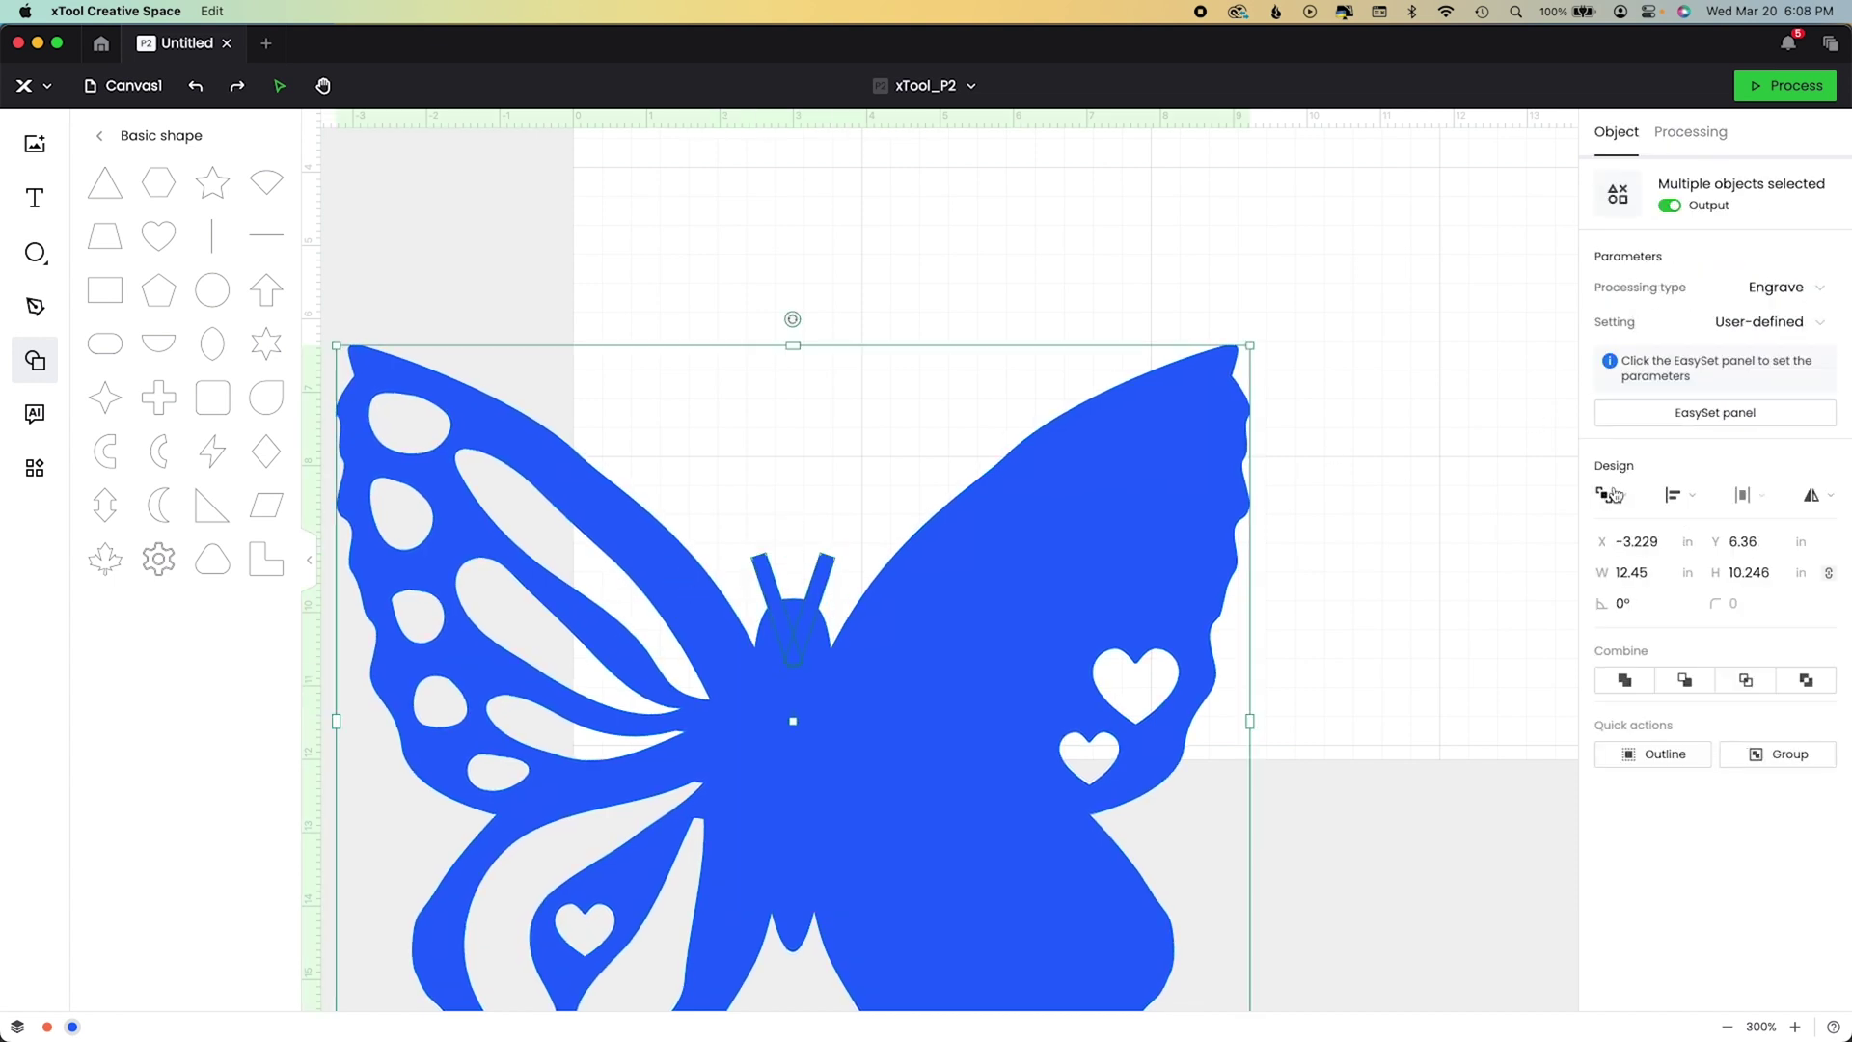
click(1613, 495)
click(1624, 680)
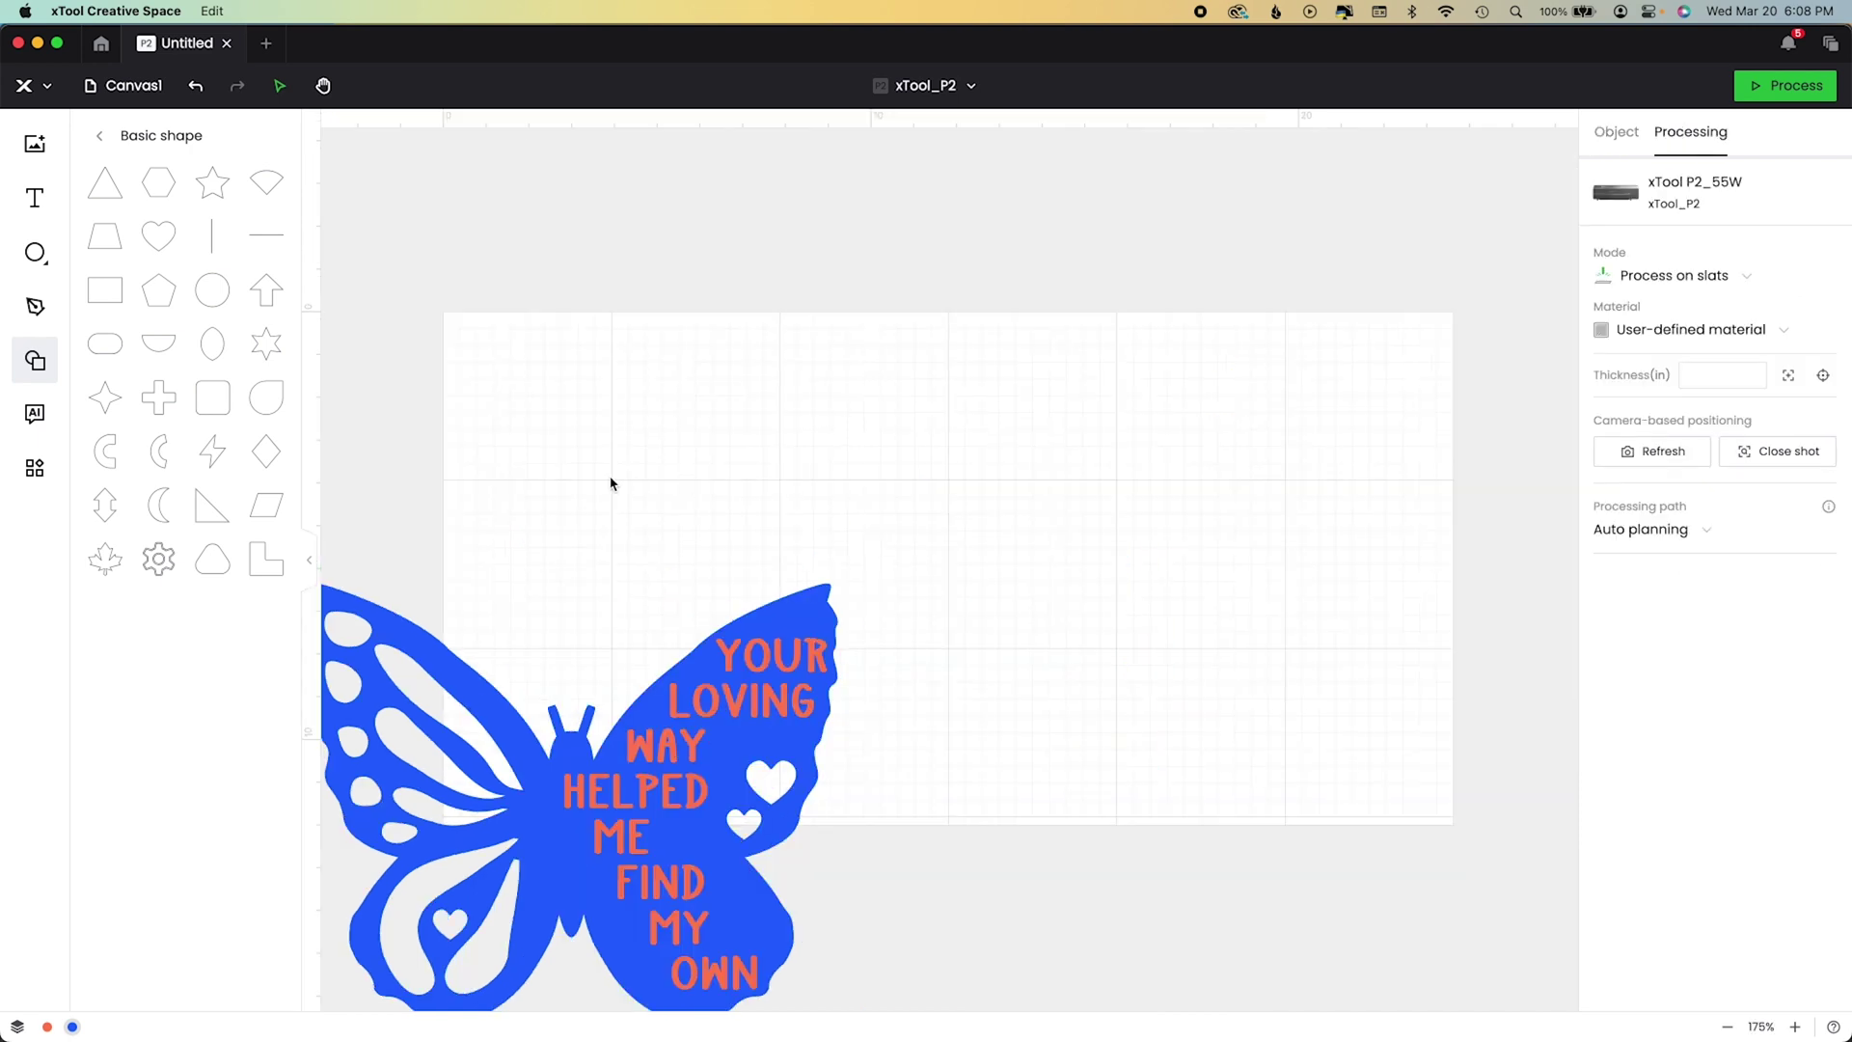
Move the whole design, words included, onto the work area and set its height to 3.5 in with proportions locked.
key(super+a)
drag(679, 736, 1064, 501)
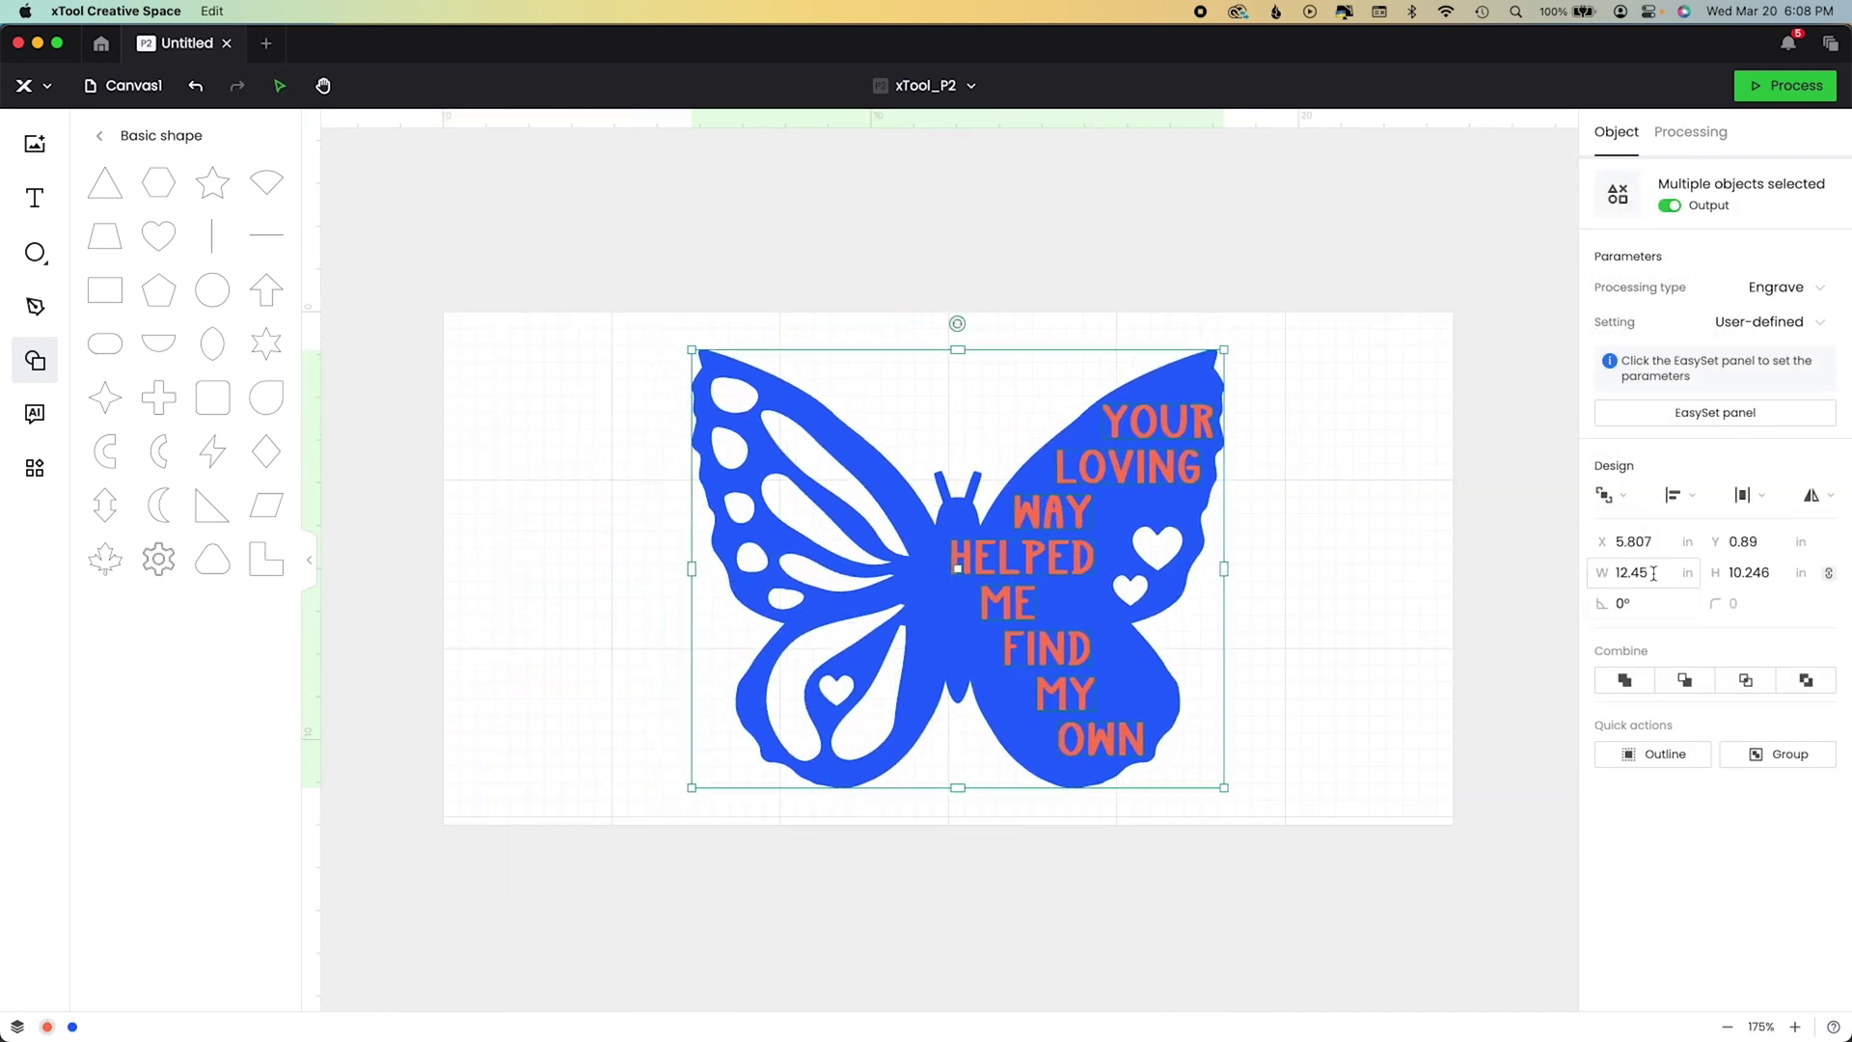
text(3.5)
key(Return)
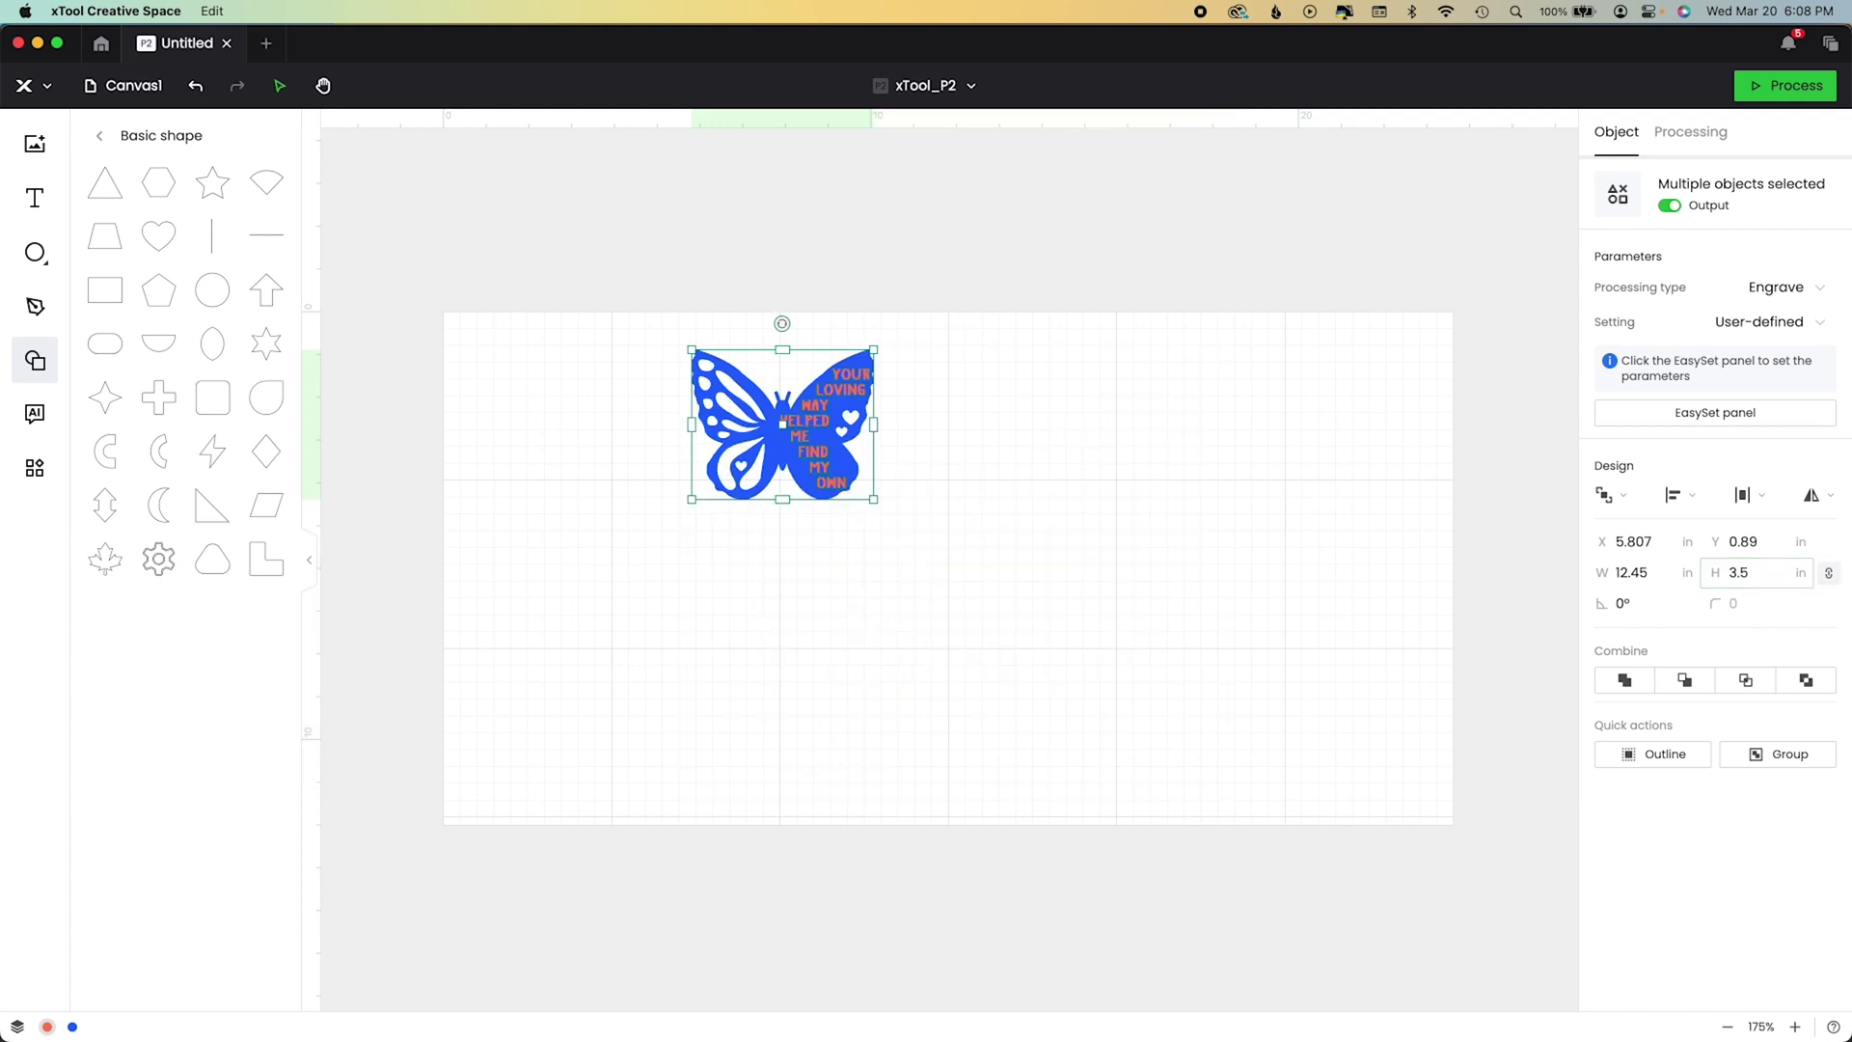
Rename the butterfly's canvas to WORKING.
click(147, 92)
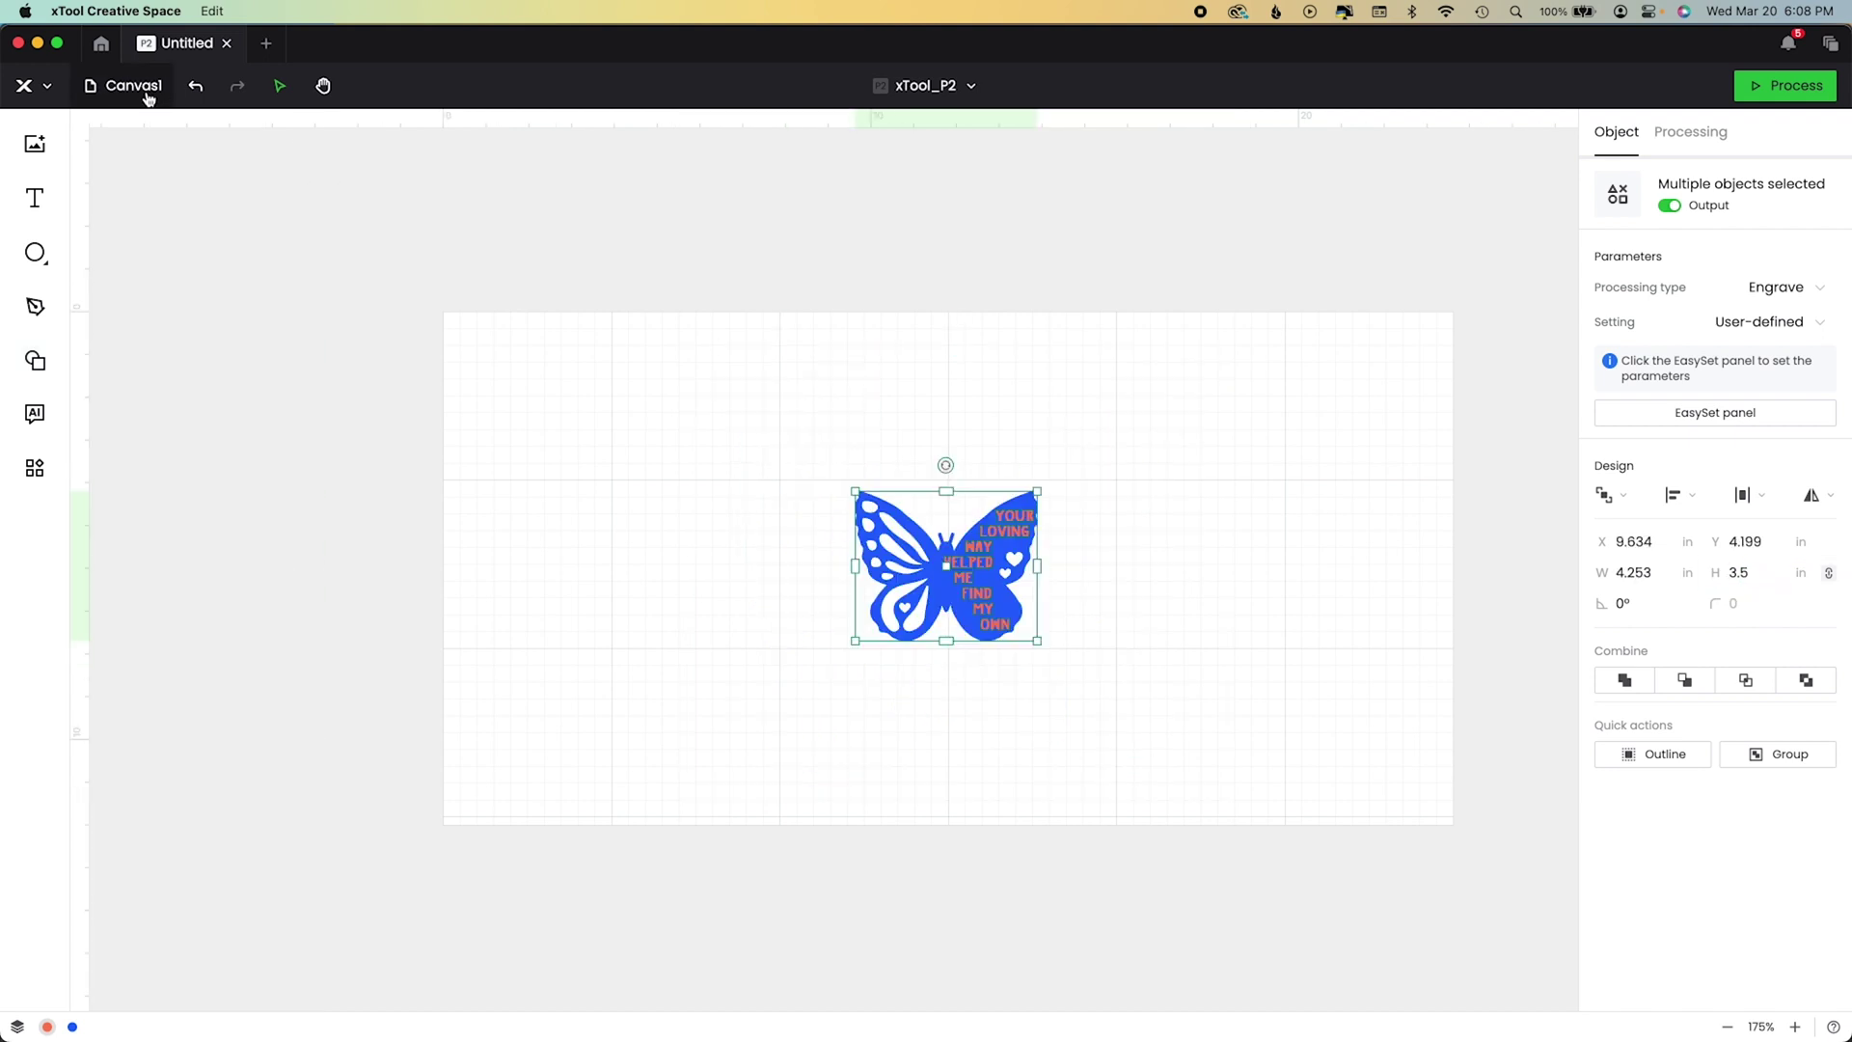
double_click(116, 337)
text(WORKING)
key(Return)
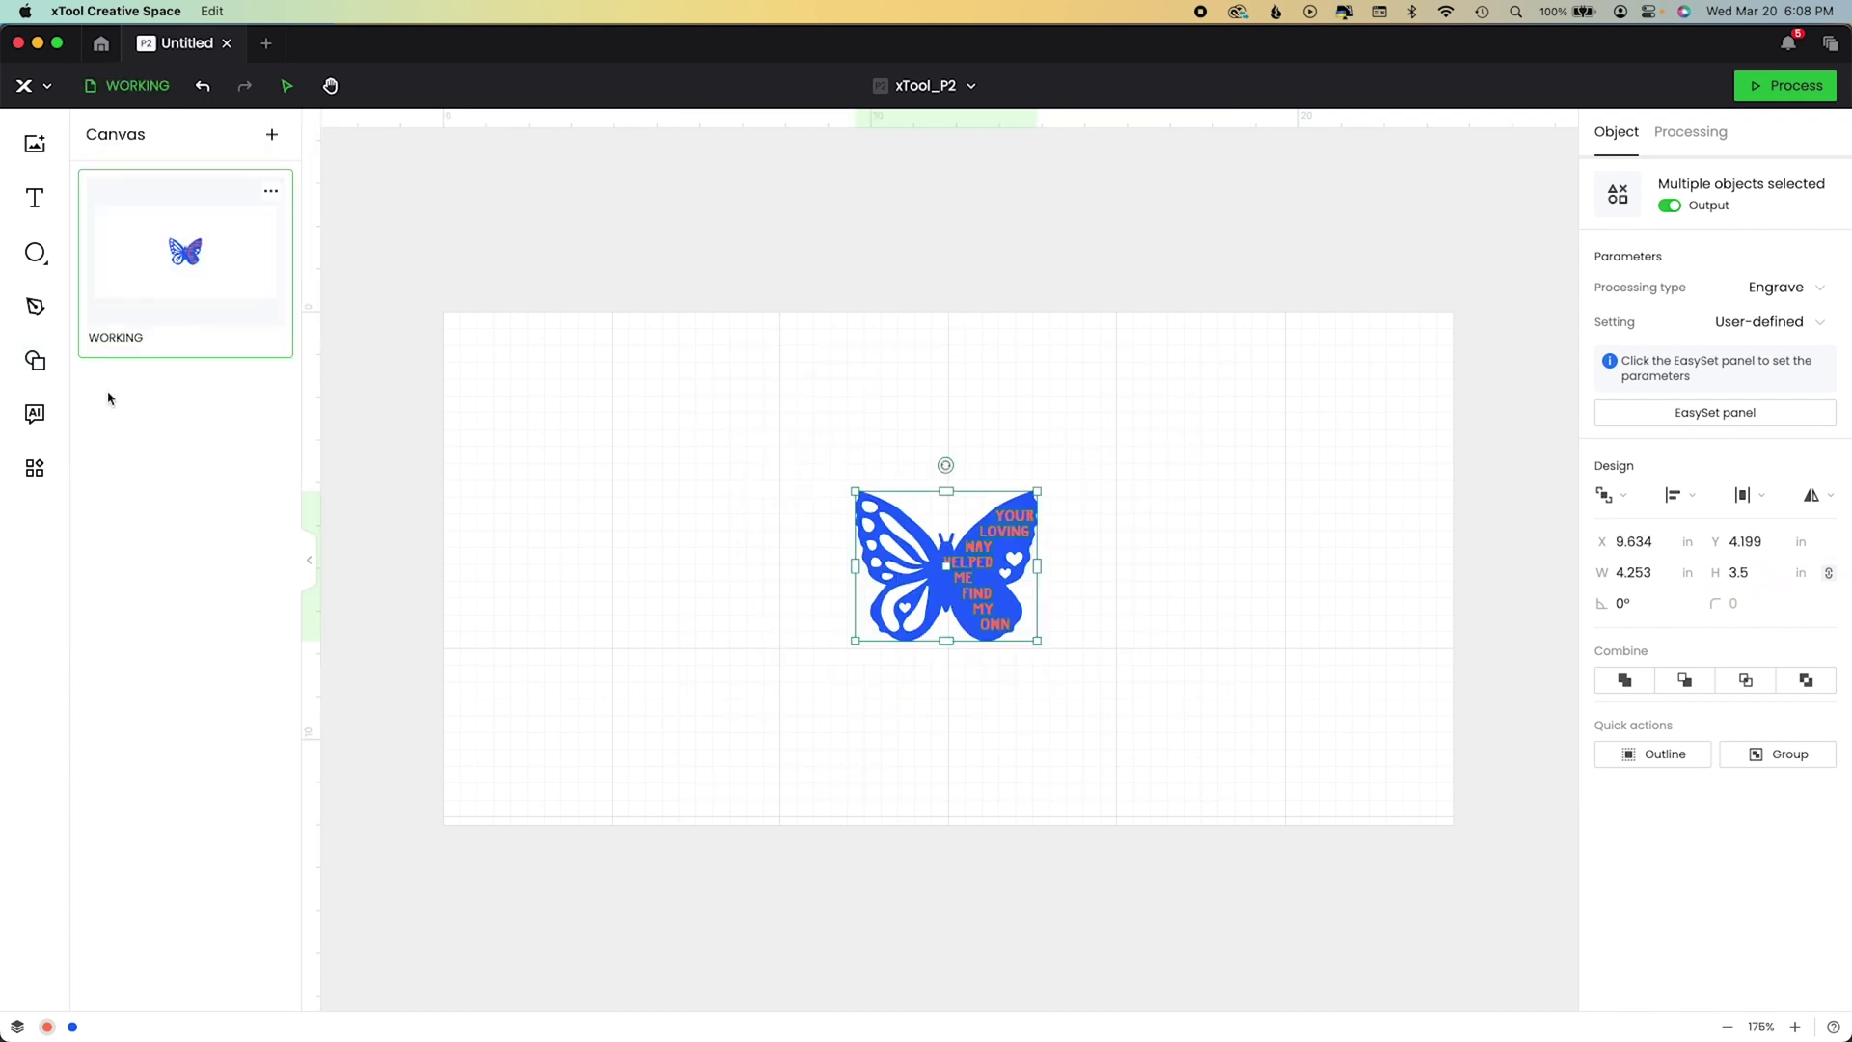
Add two more canvases to the project and name them NOTES and TEST.
click(271, 135)
double_click(108, 523)
text(BOIT)
click(271, 135)
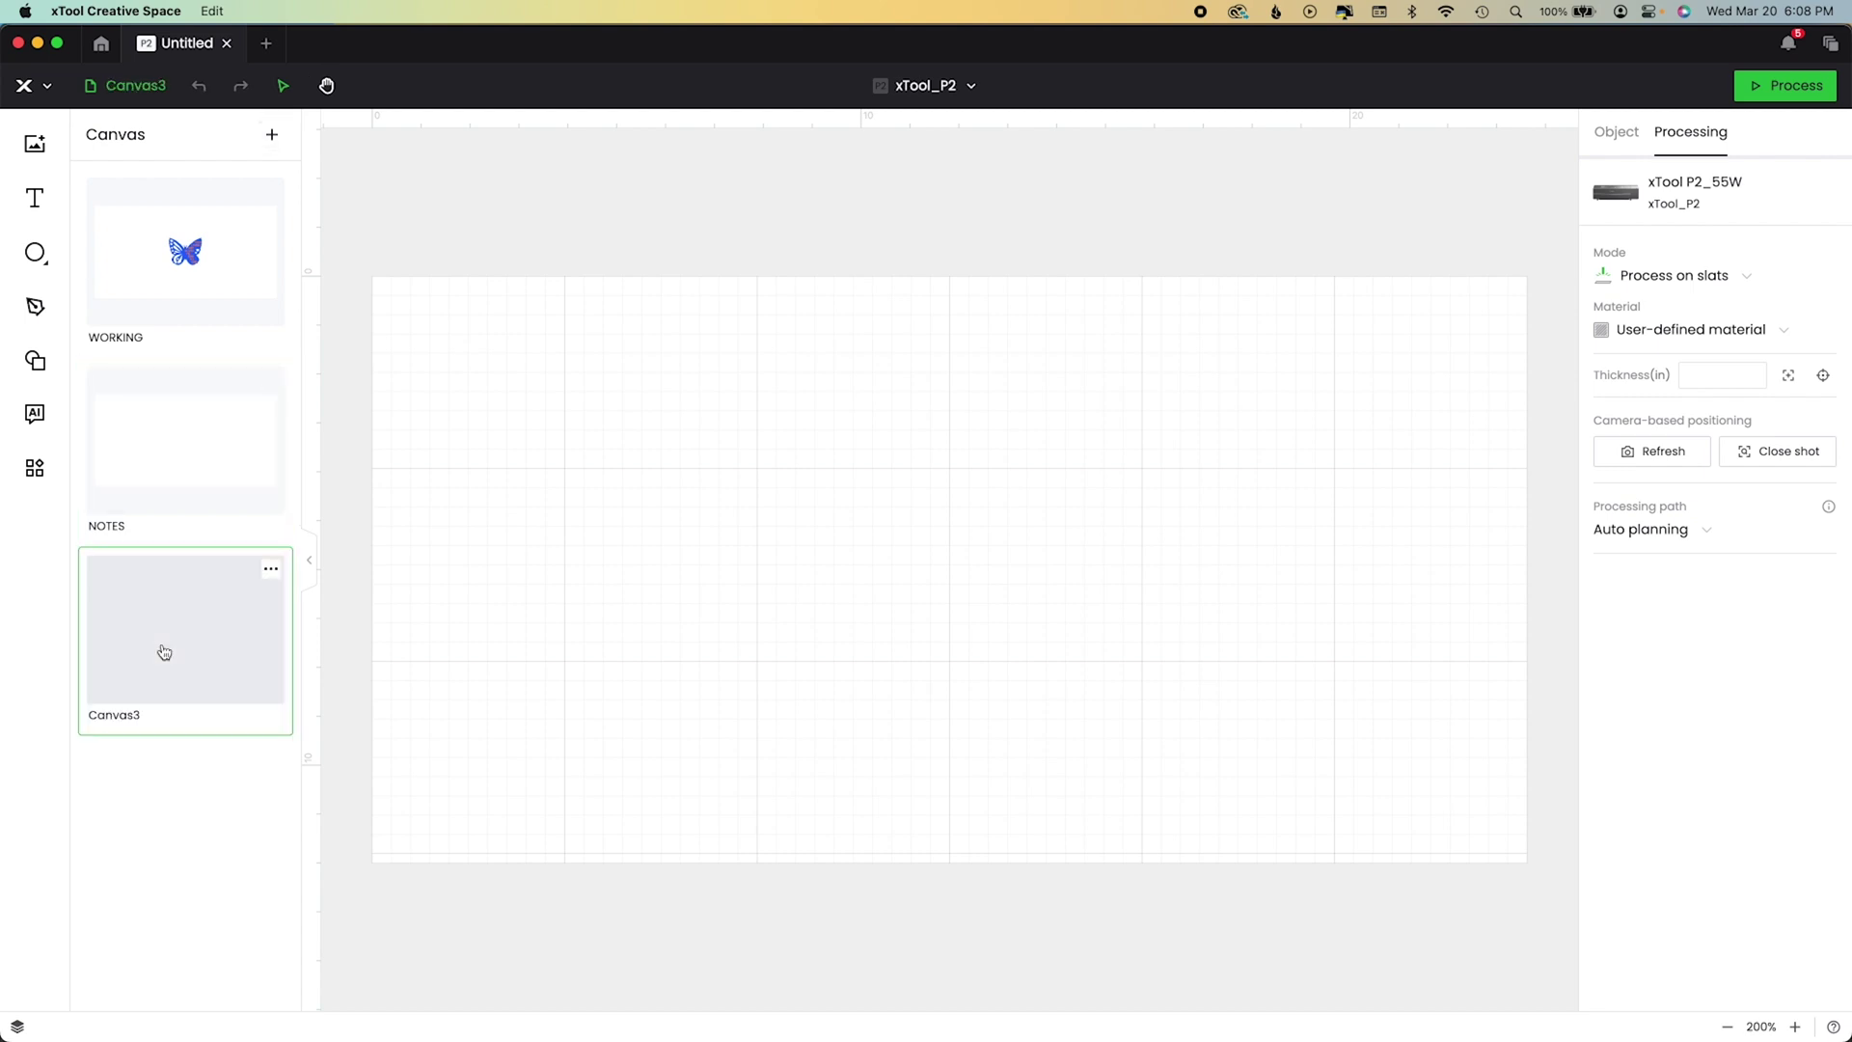
double_click(108, 715)
text(TEST)
key(Return)
On the NOTES canvas, add a text reading "Materials:", "1. mirror acrylic" and "2. magnet" on separate lines.
click(136, 492)
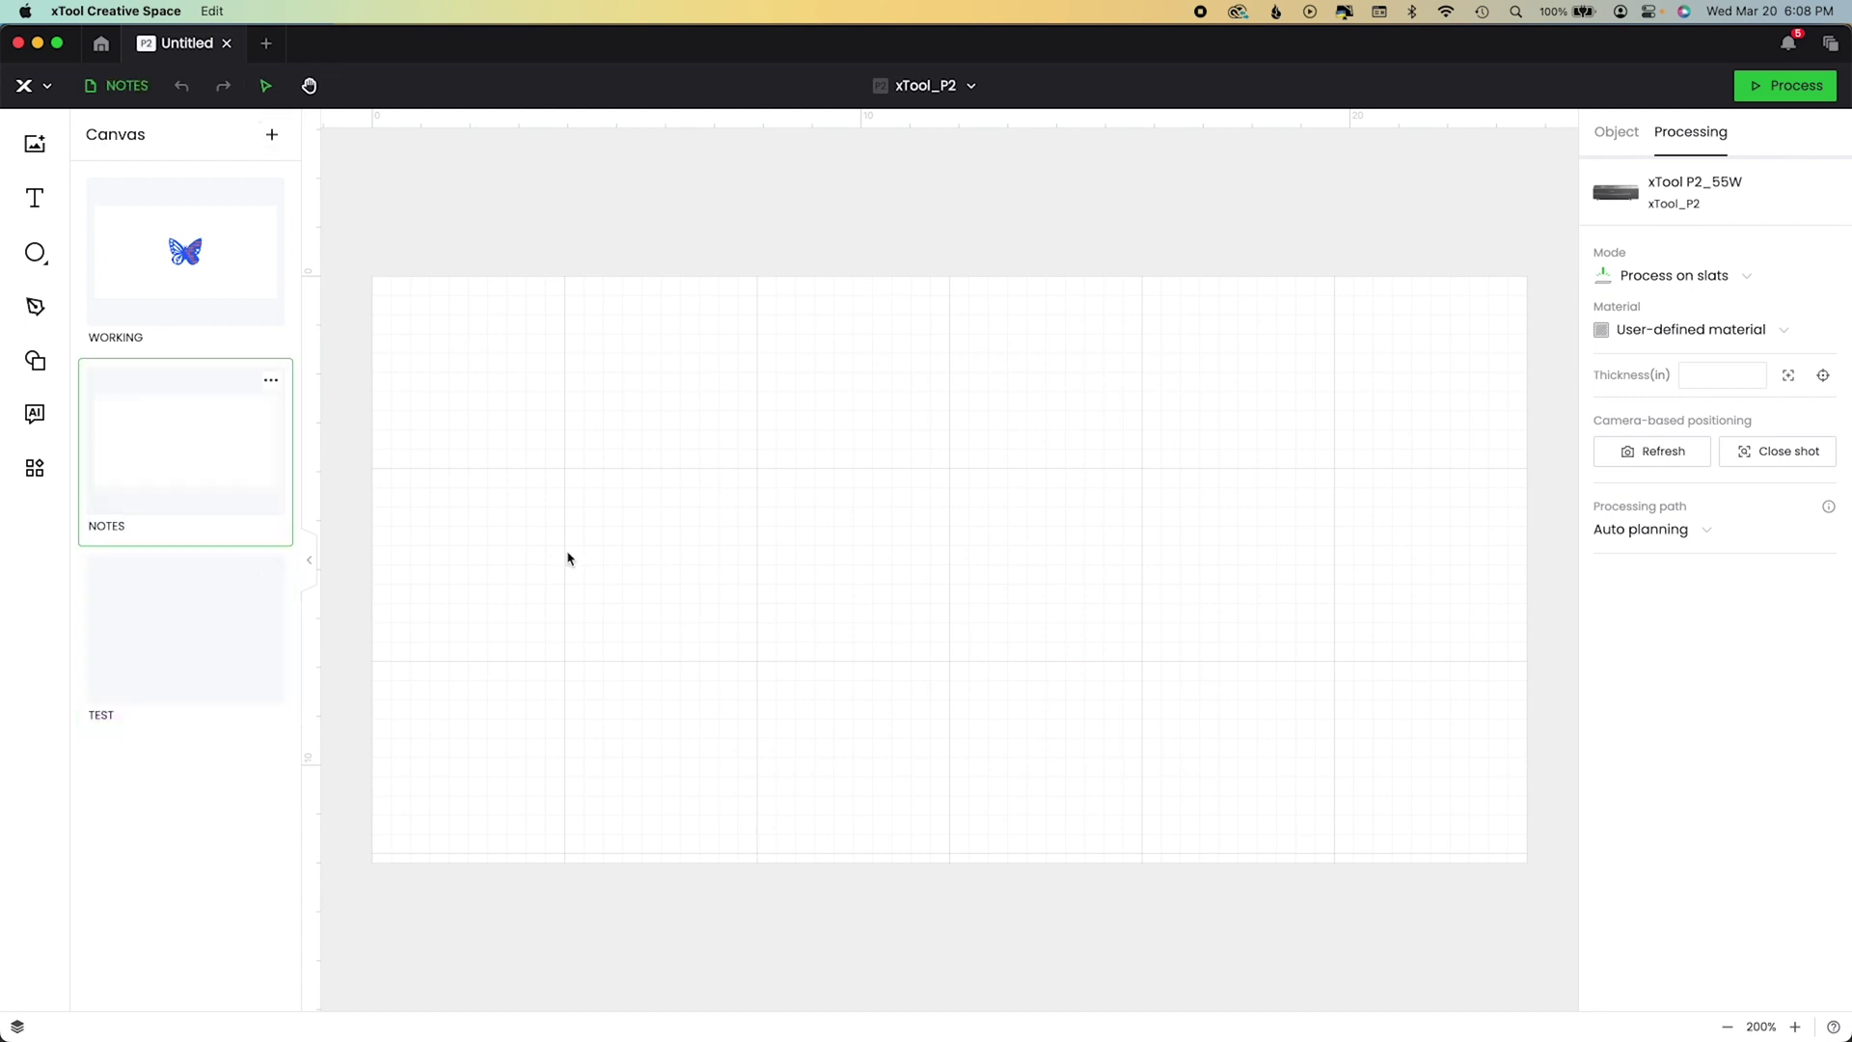
click(36, 205)
click(730, 455)
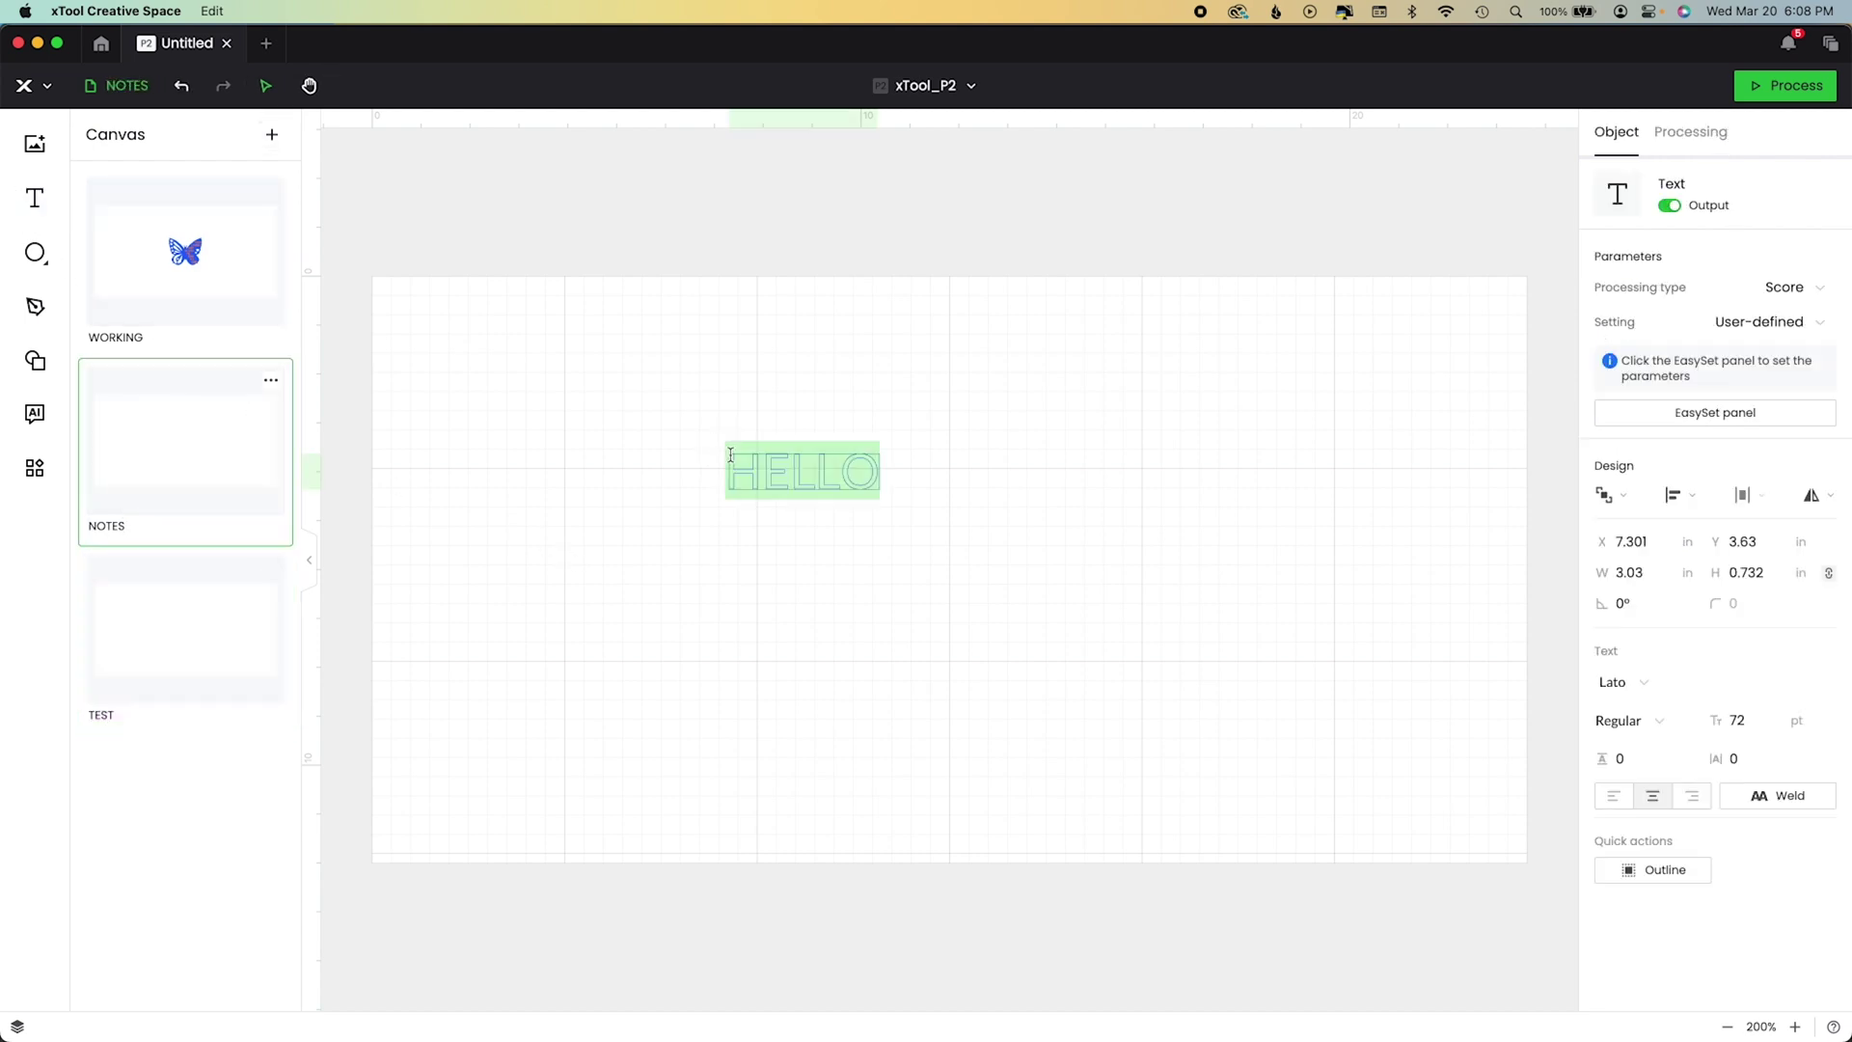
text(Materials:)
key(Return)
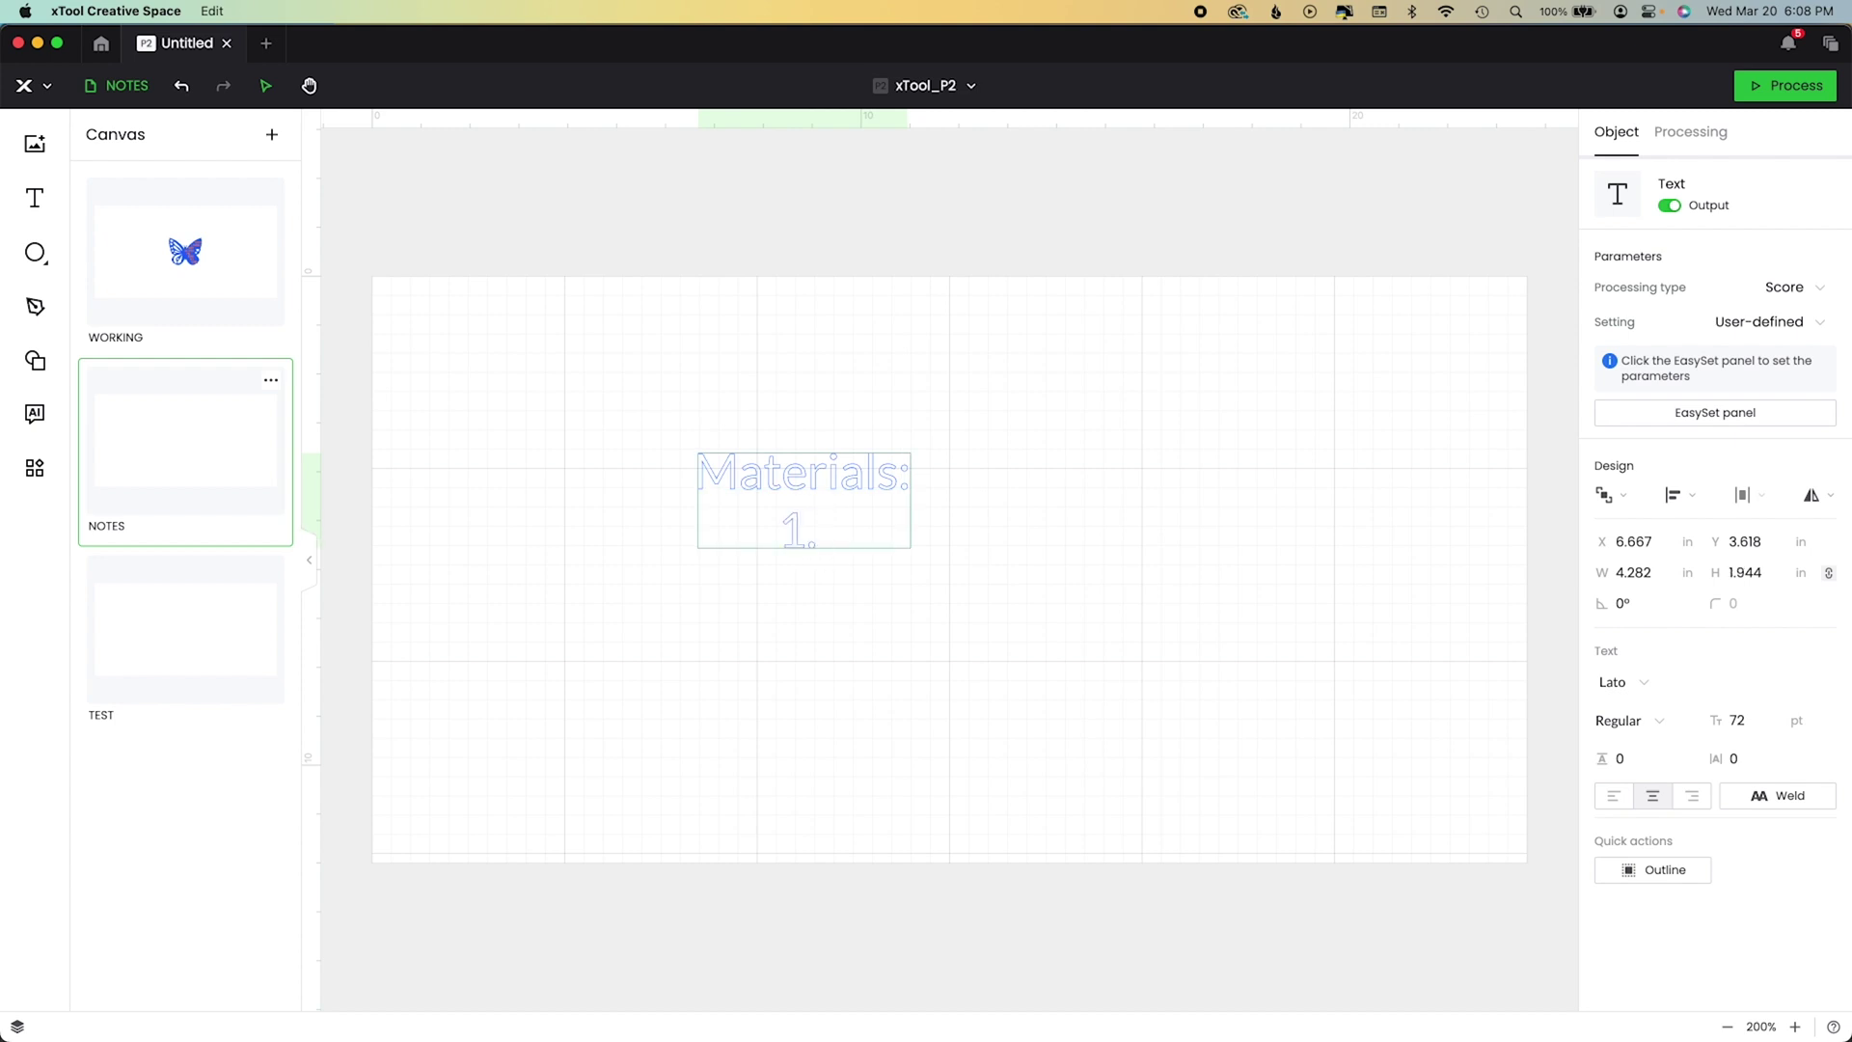
text(1. mirror acrylic )
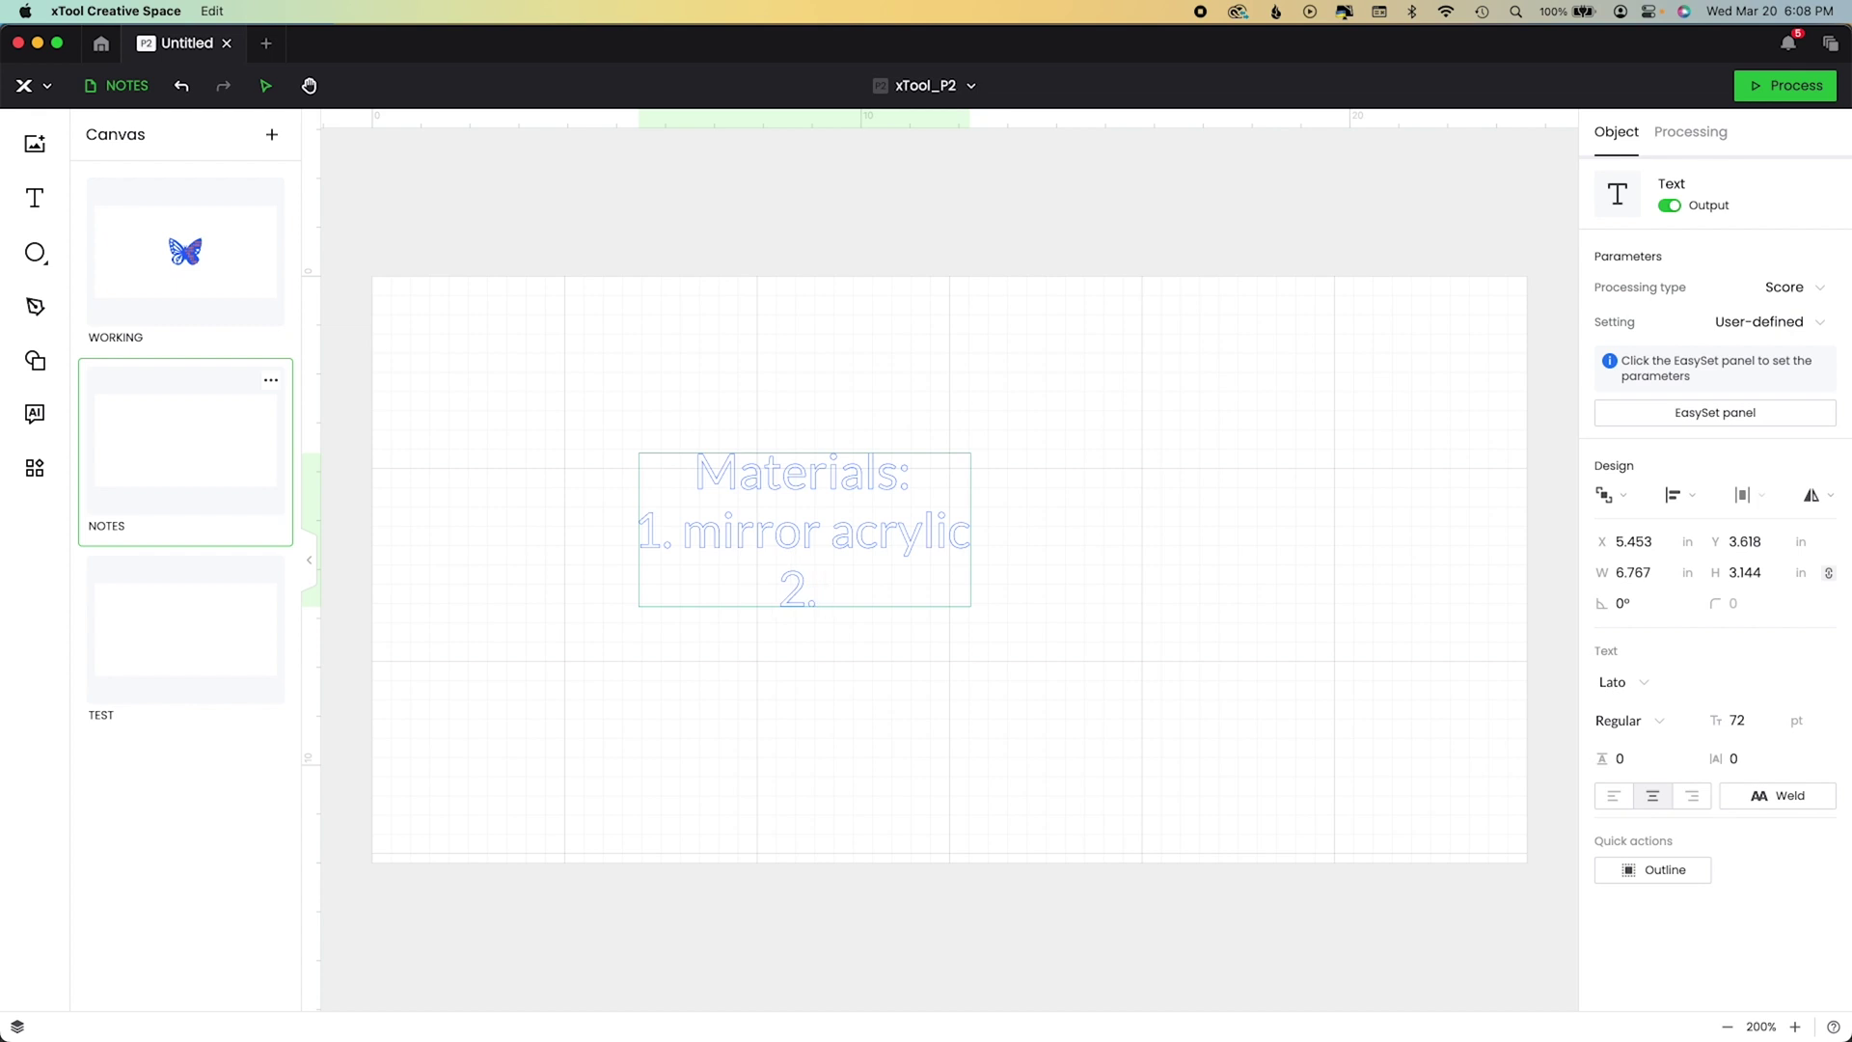
text(2. magnet)
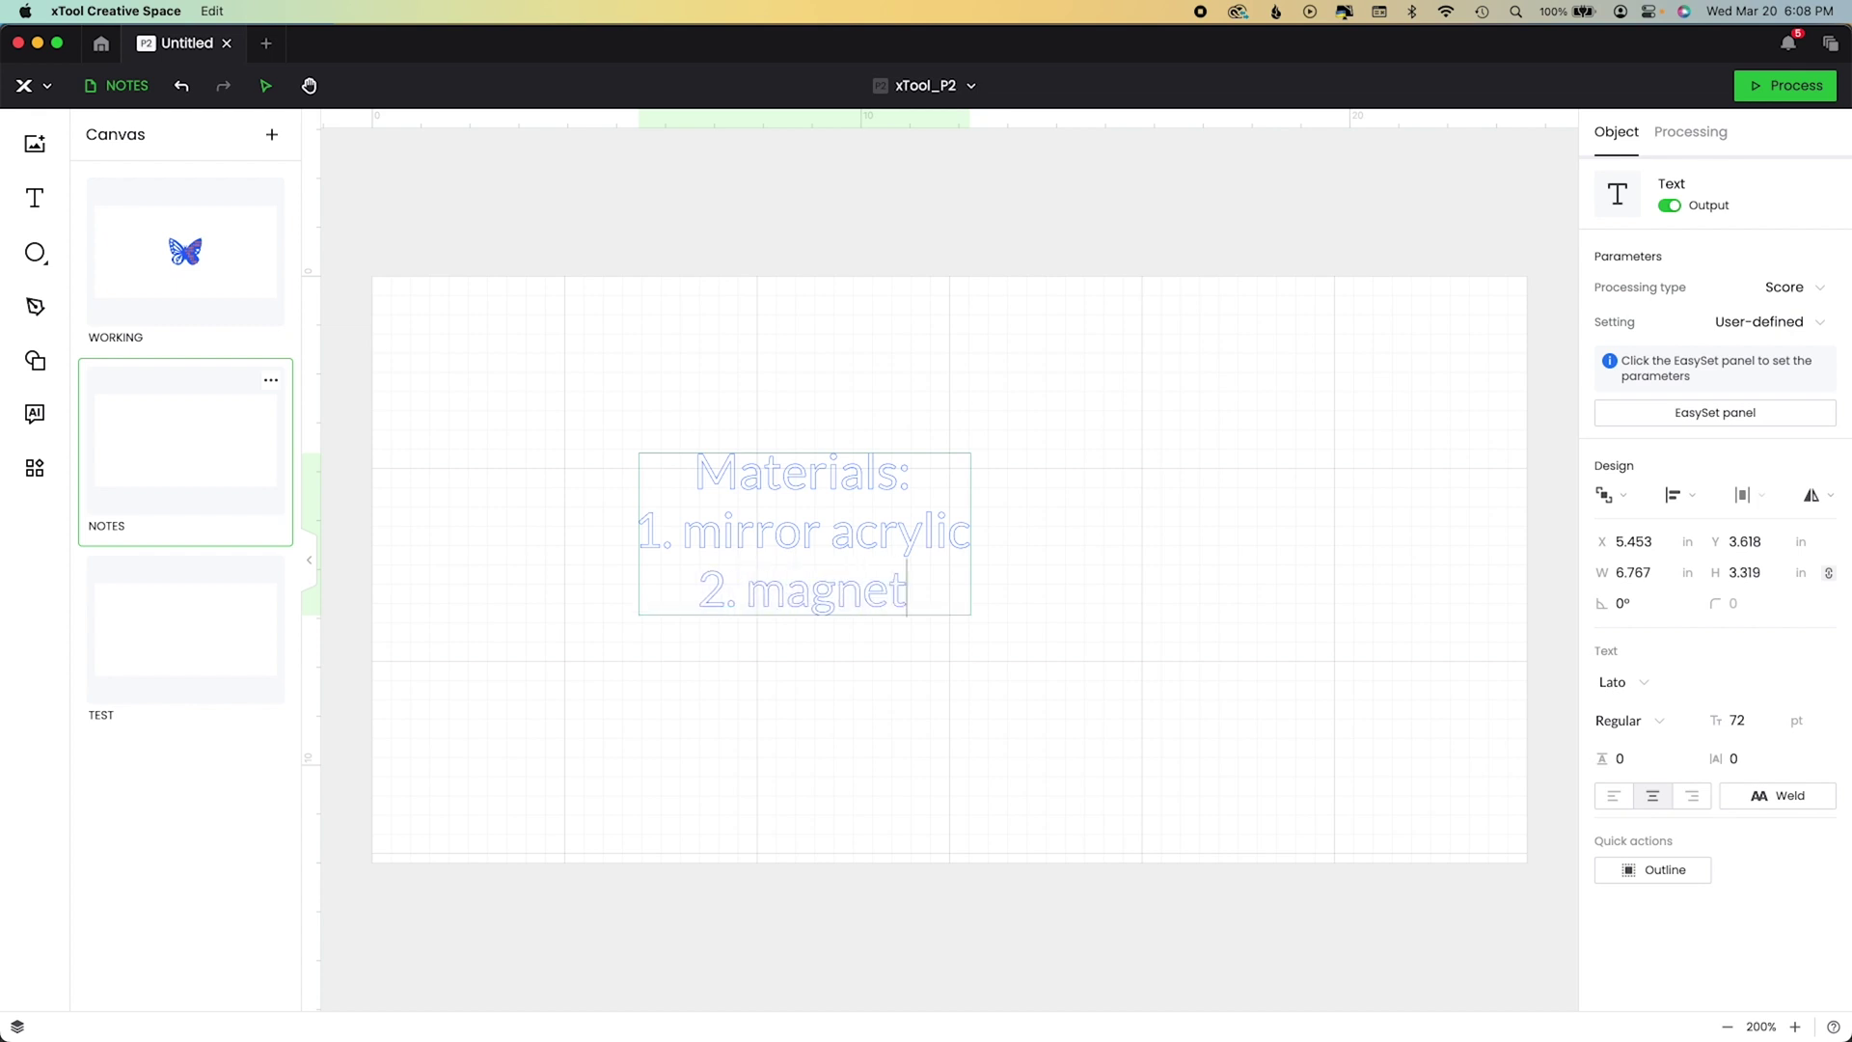
key(Escape)
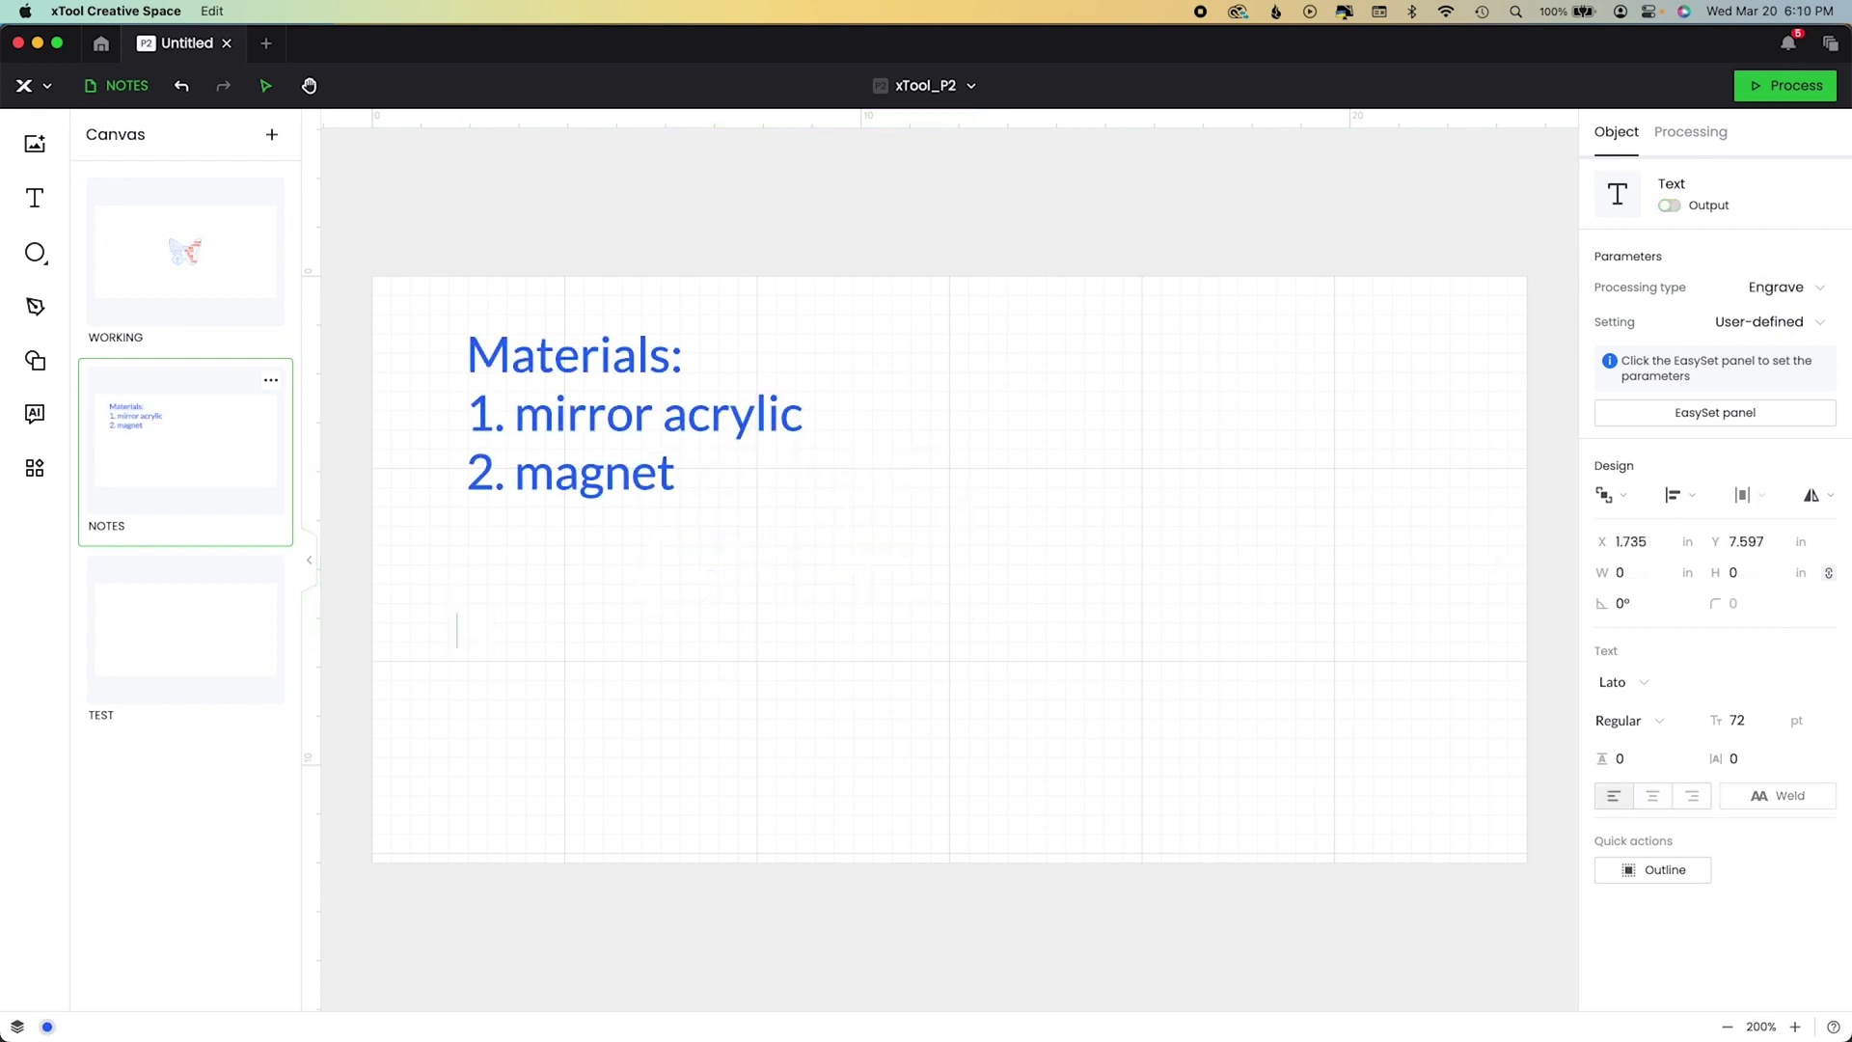
Add a second text below the materials list reading "Font: cln - before forever2" and "Kerning: 0.8" on two lines.
text(Font: cln - before f)
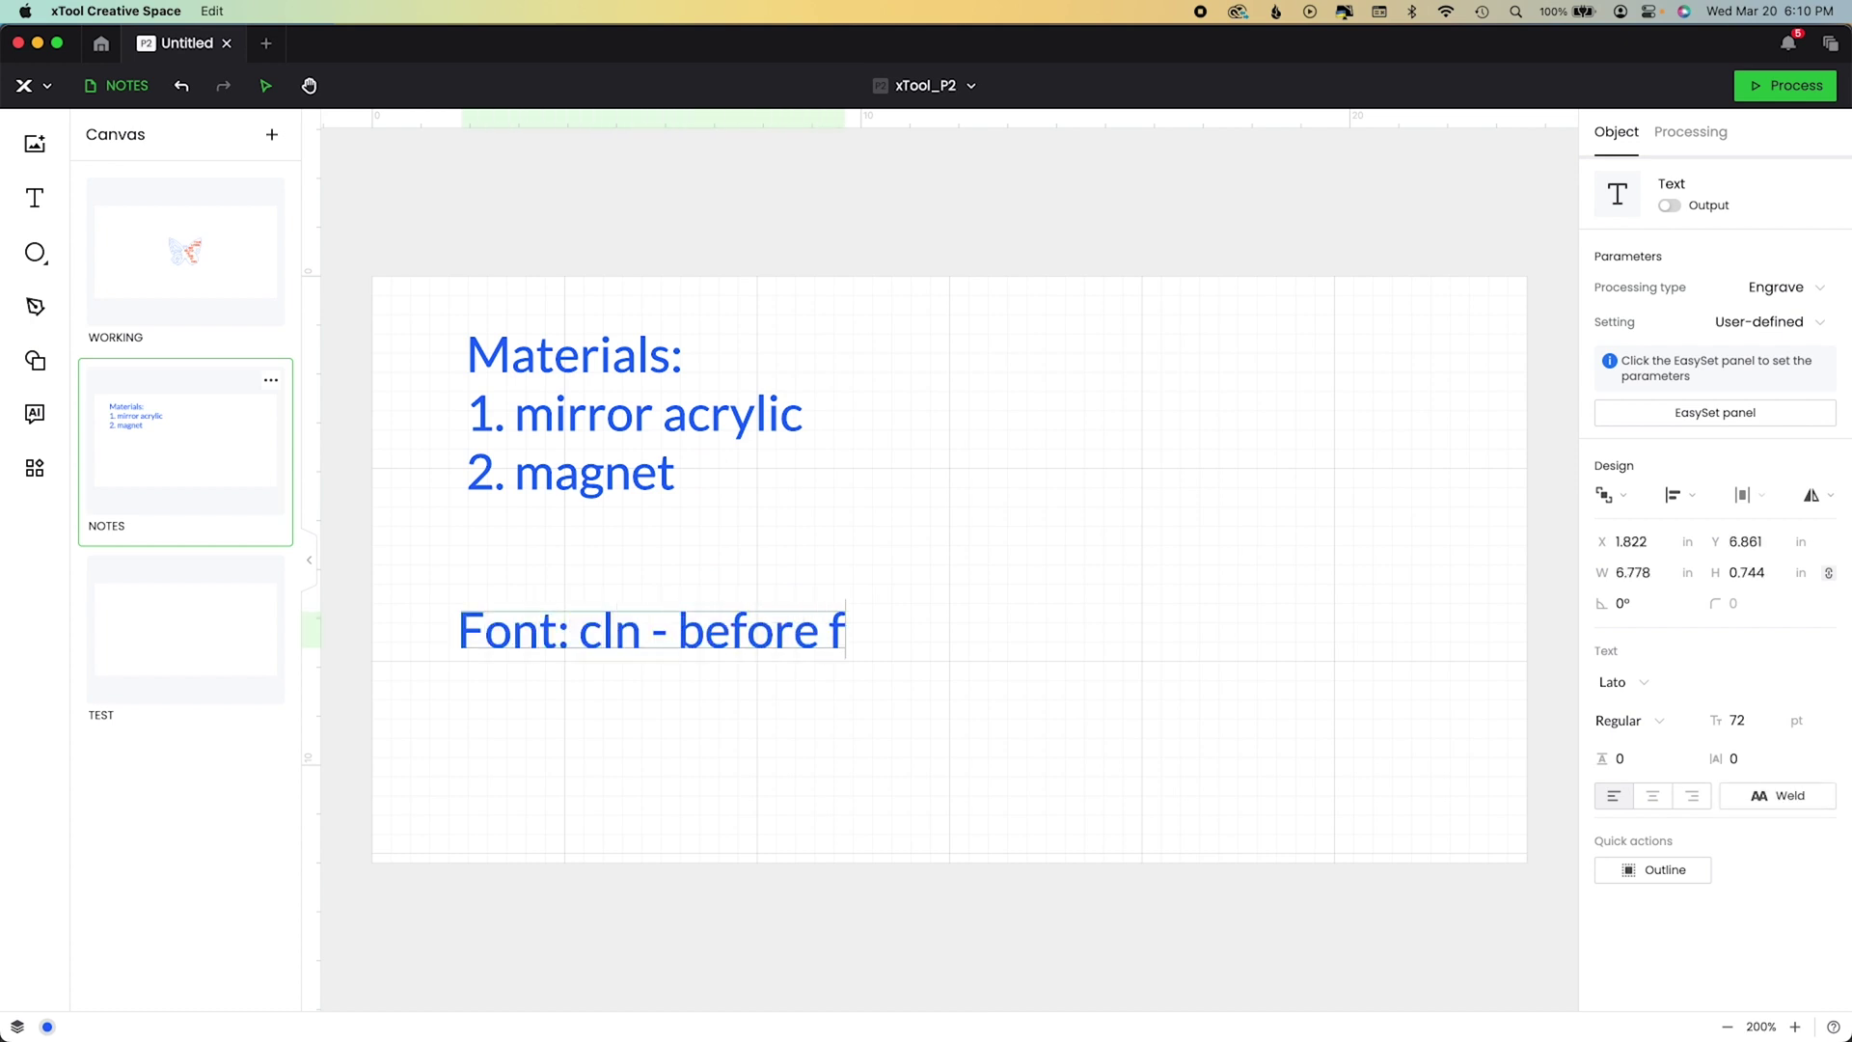
text(orever2)
key(Return)
text(Kerning: 0.8)
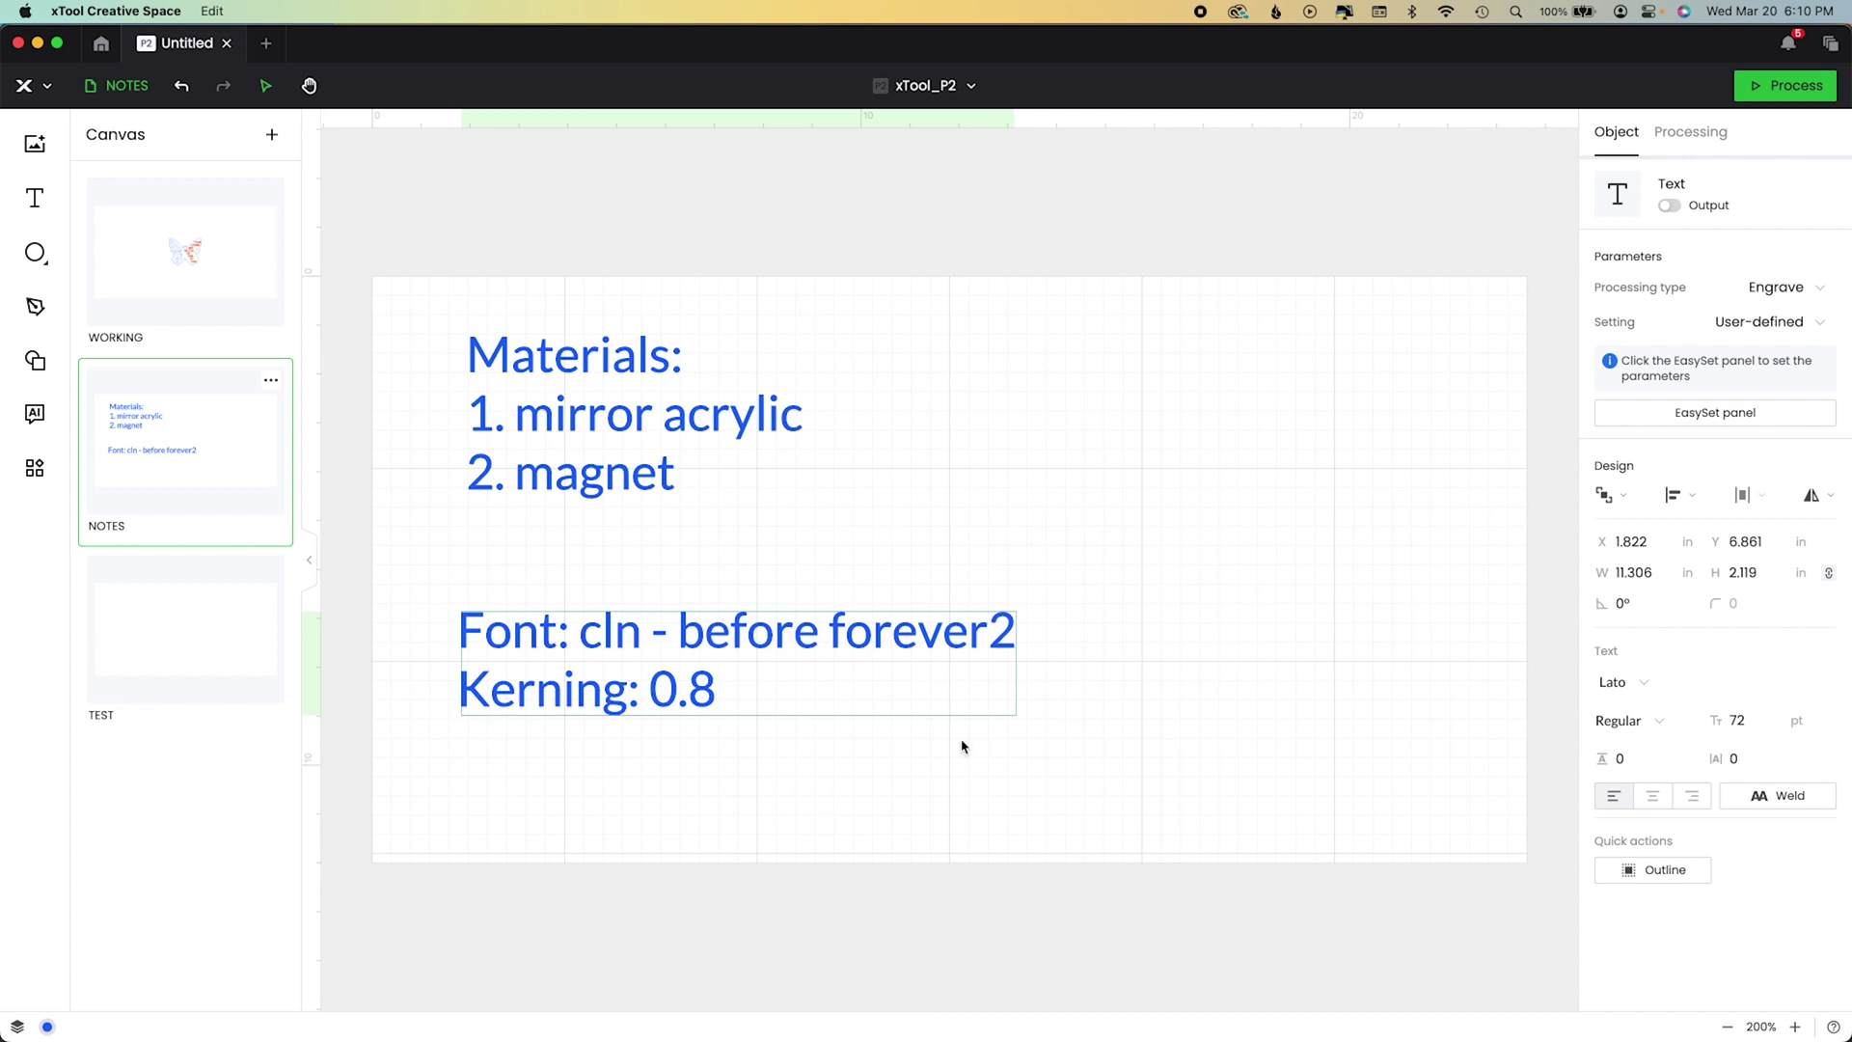
click(960, 743)
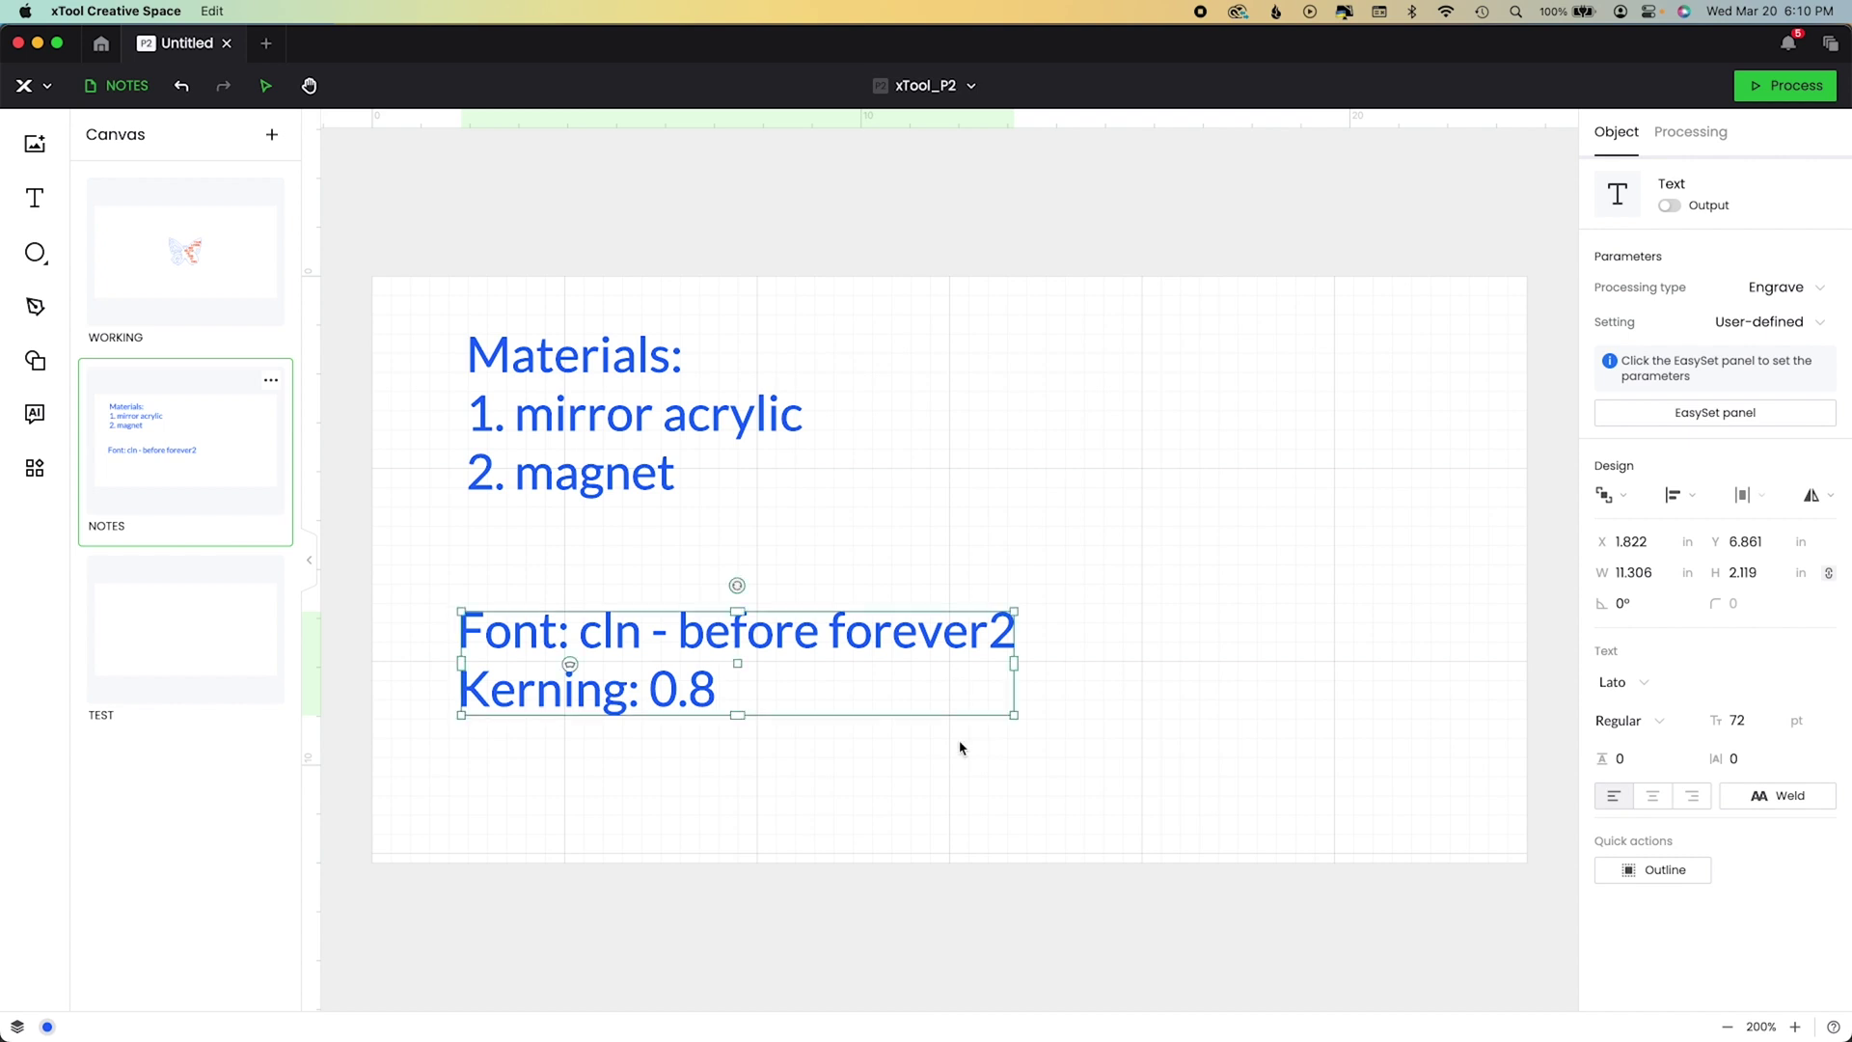
drag(460, 231, 892, 717)
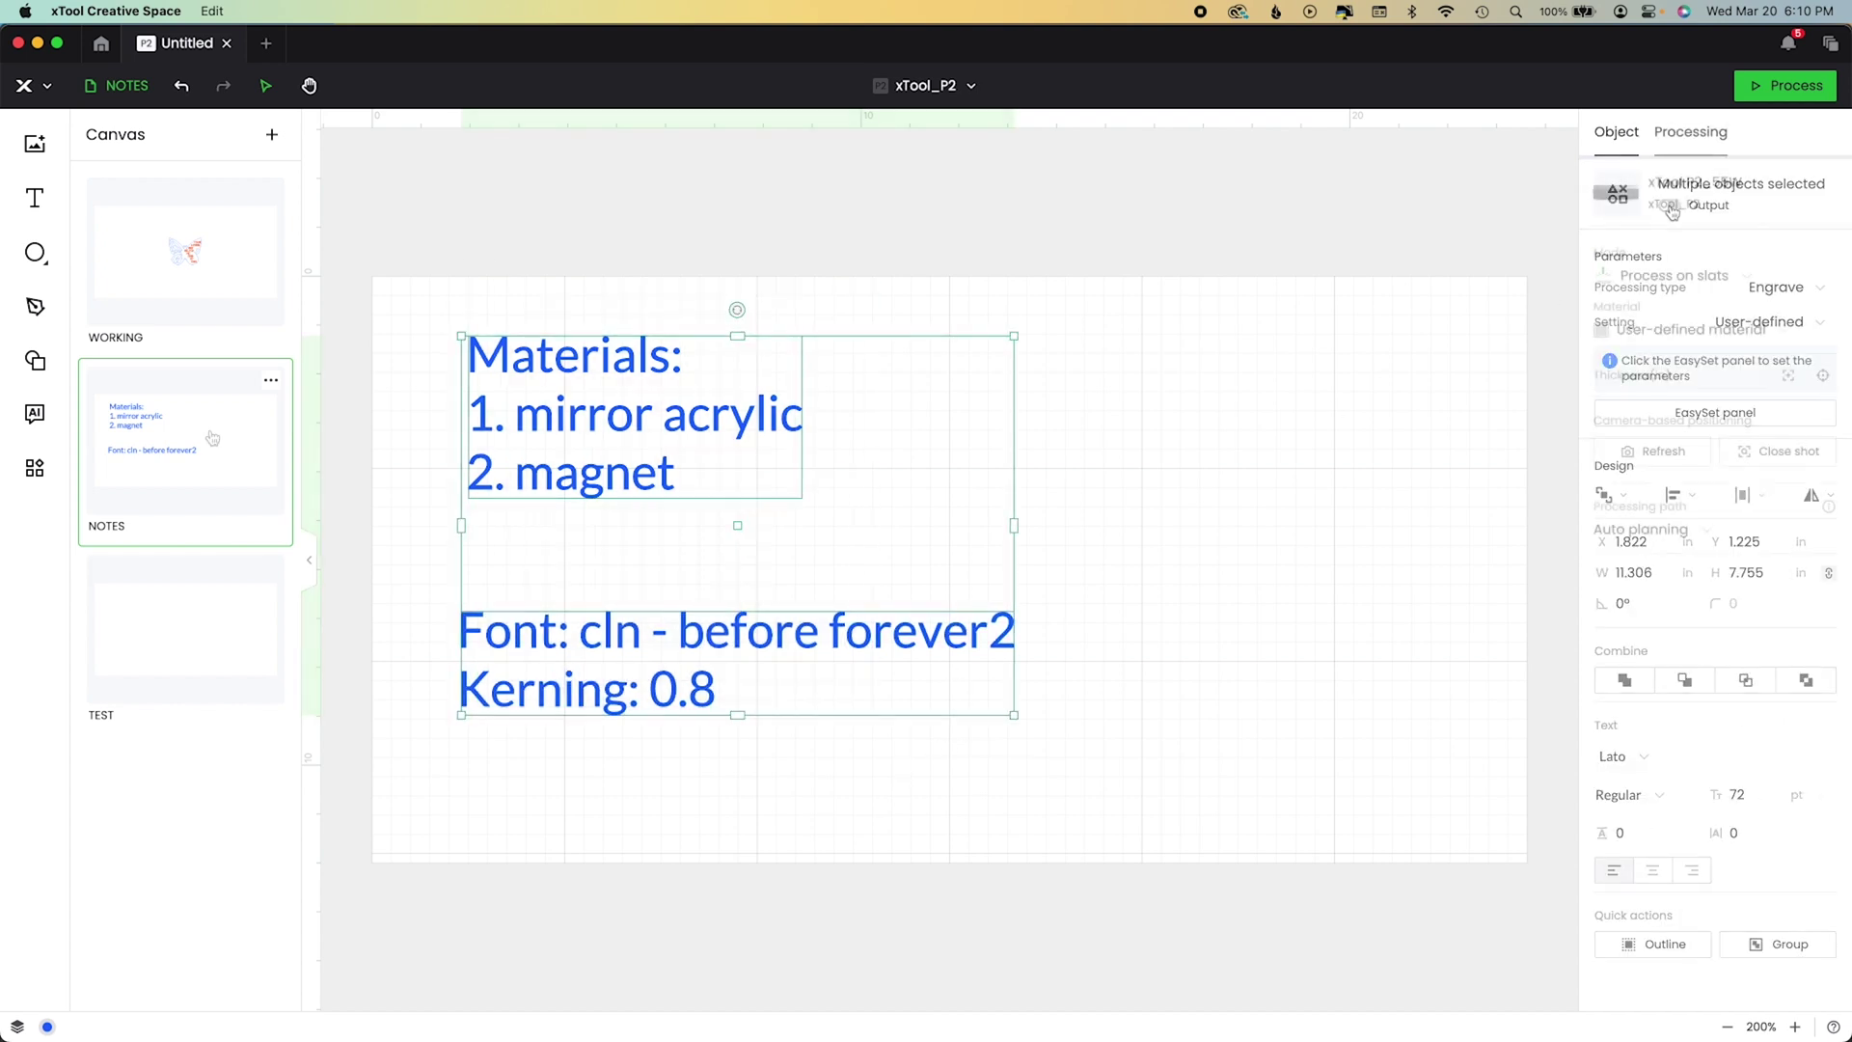
click(1052, 472)
Start saving the project and create a folder named Mirror Butterfly Magnet inside the _Projects folder.
click(34, 86)
mouse_move(97, 143)
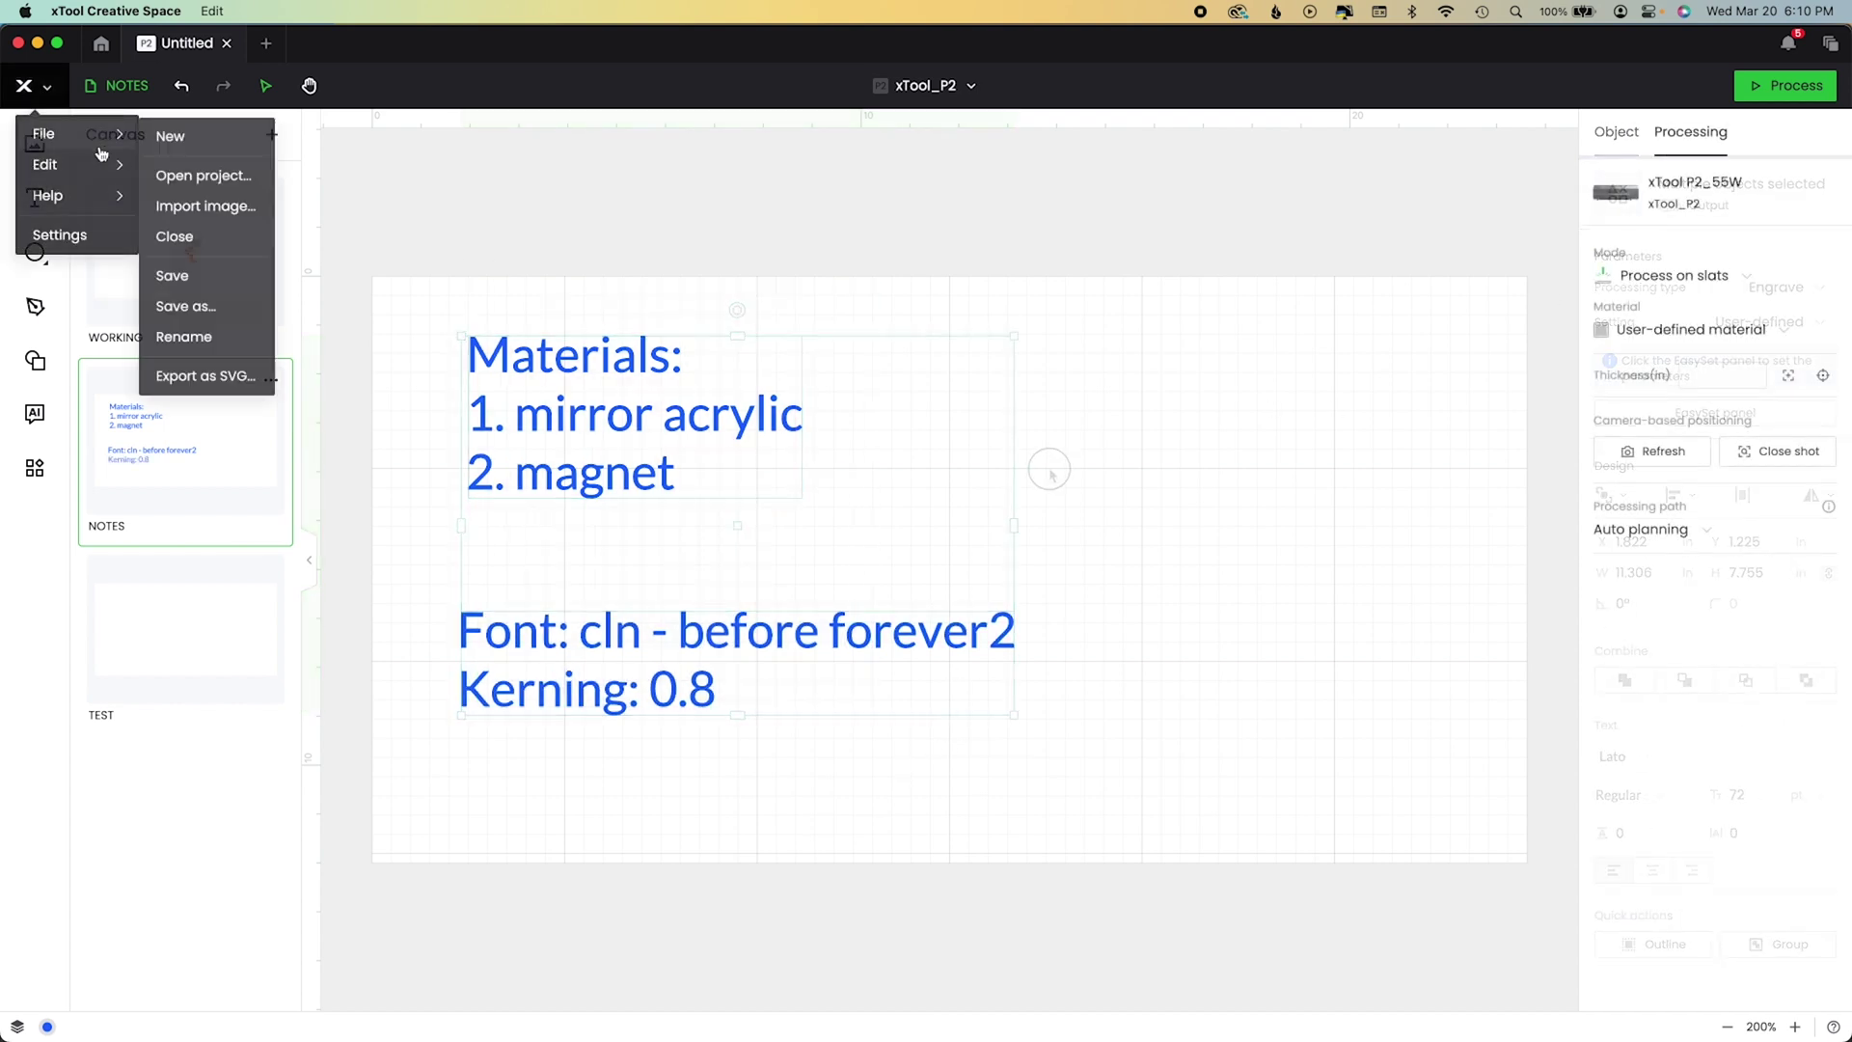
click(206, 301)
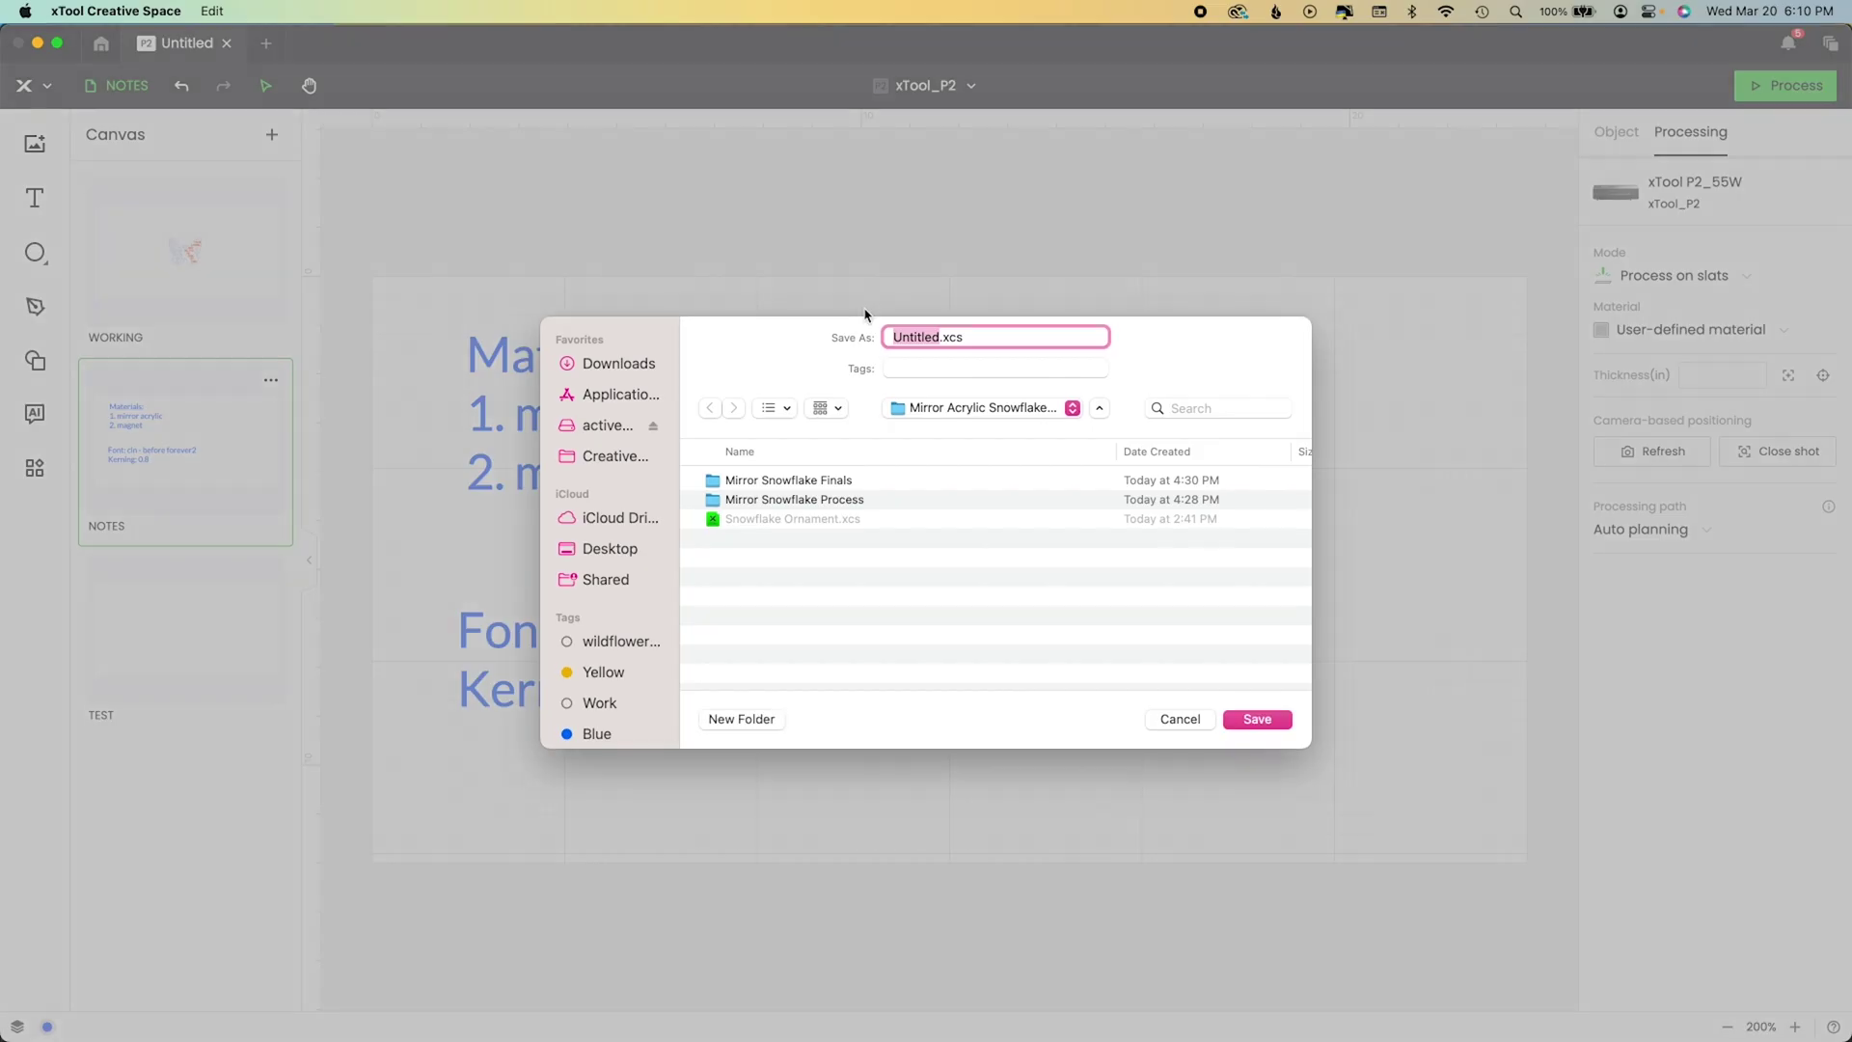
click(993, 407)
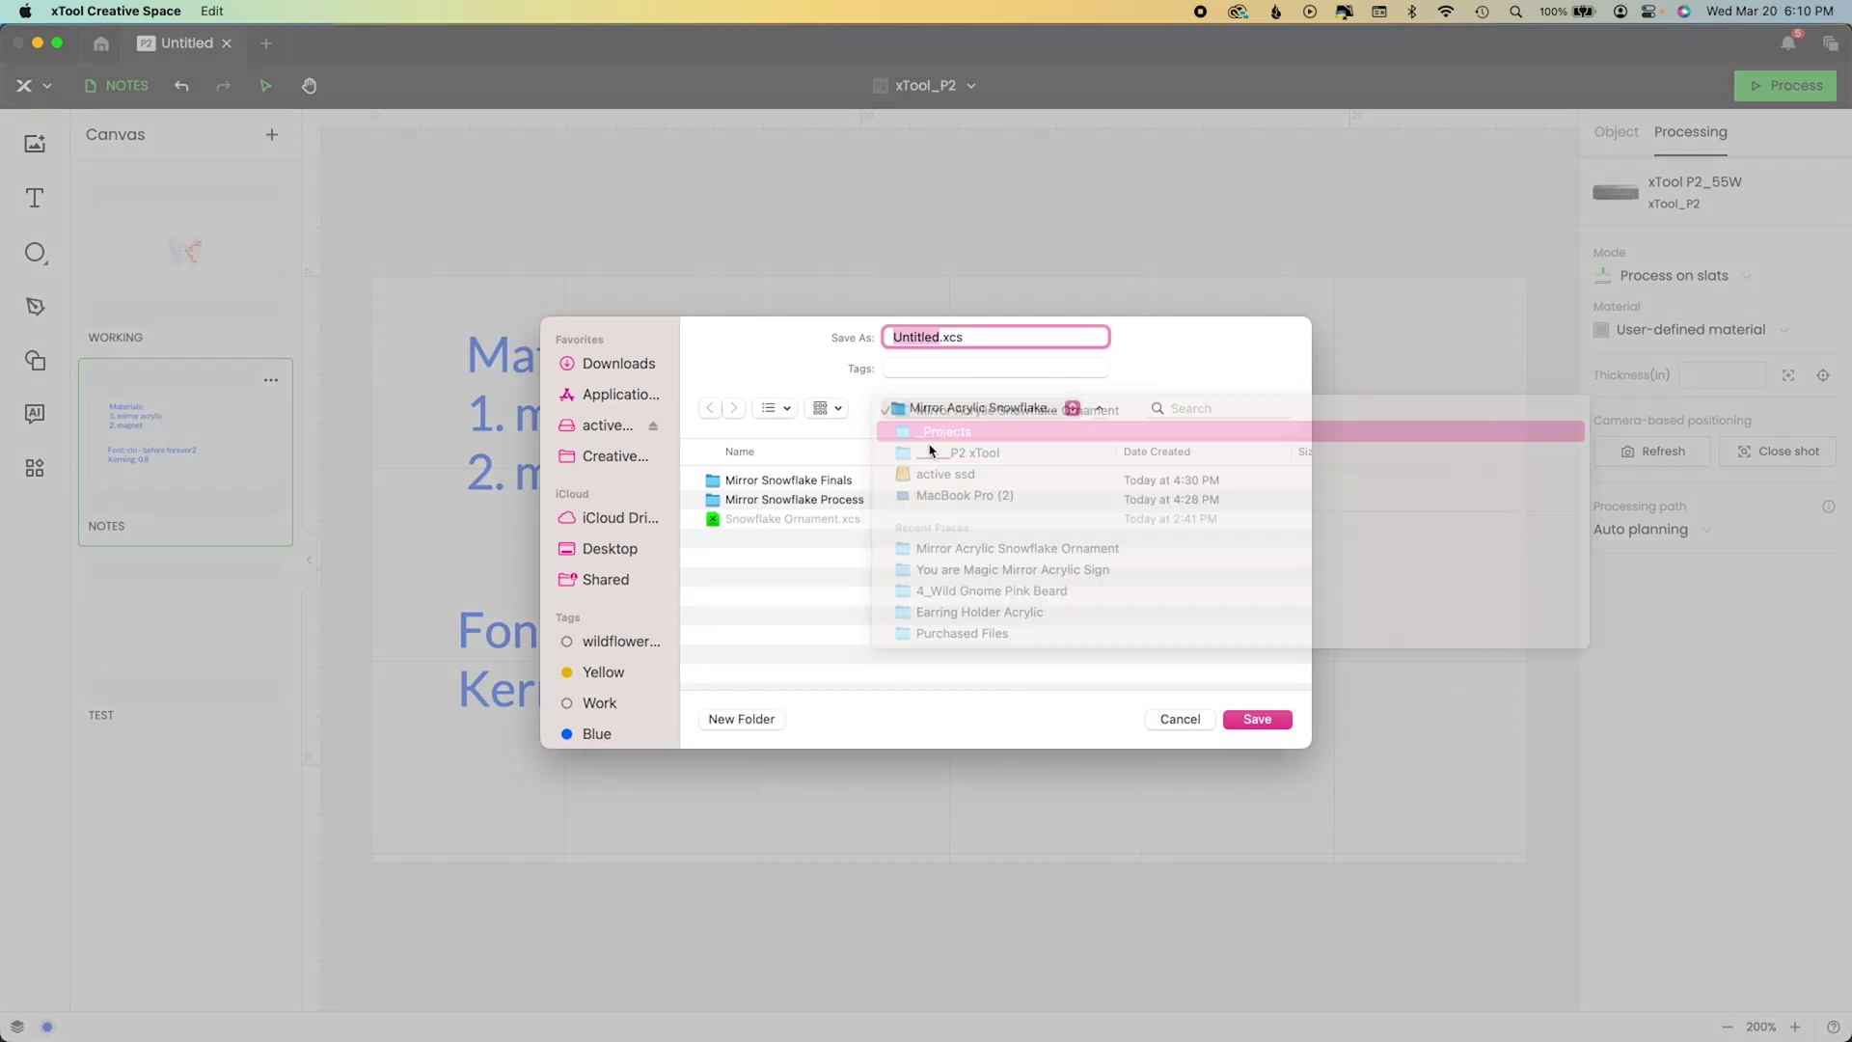
click(975, 429)
click(742, 719)
text(Mirror Butterfly Magnet)
key(Return)
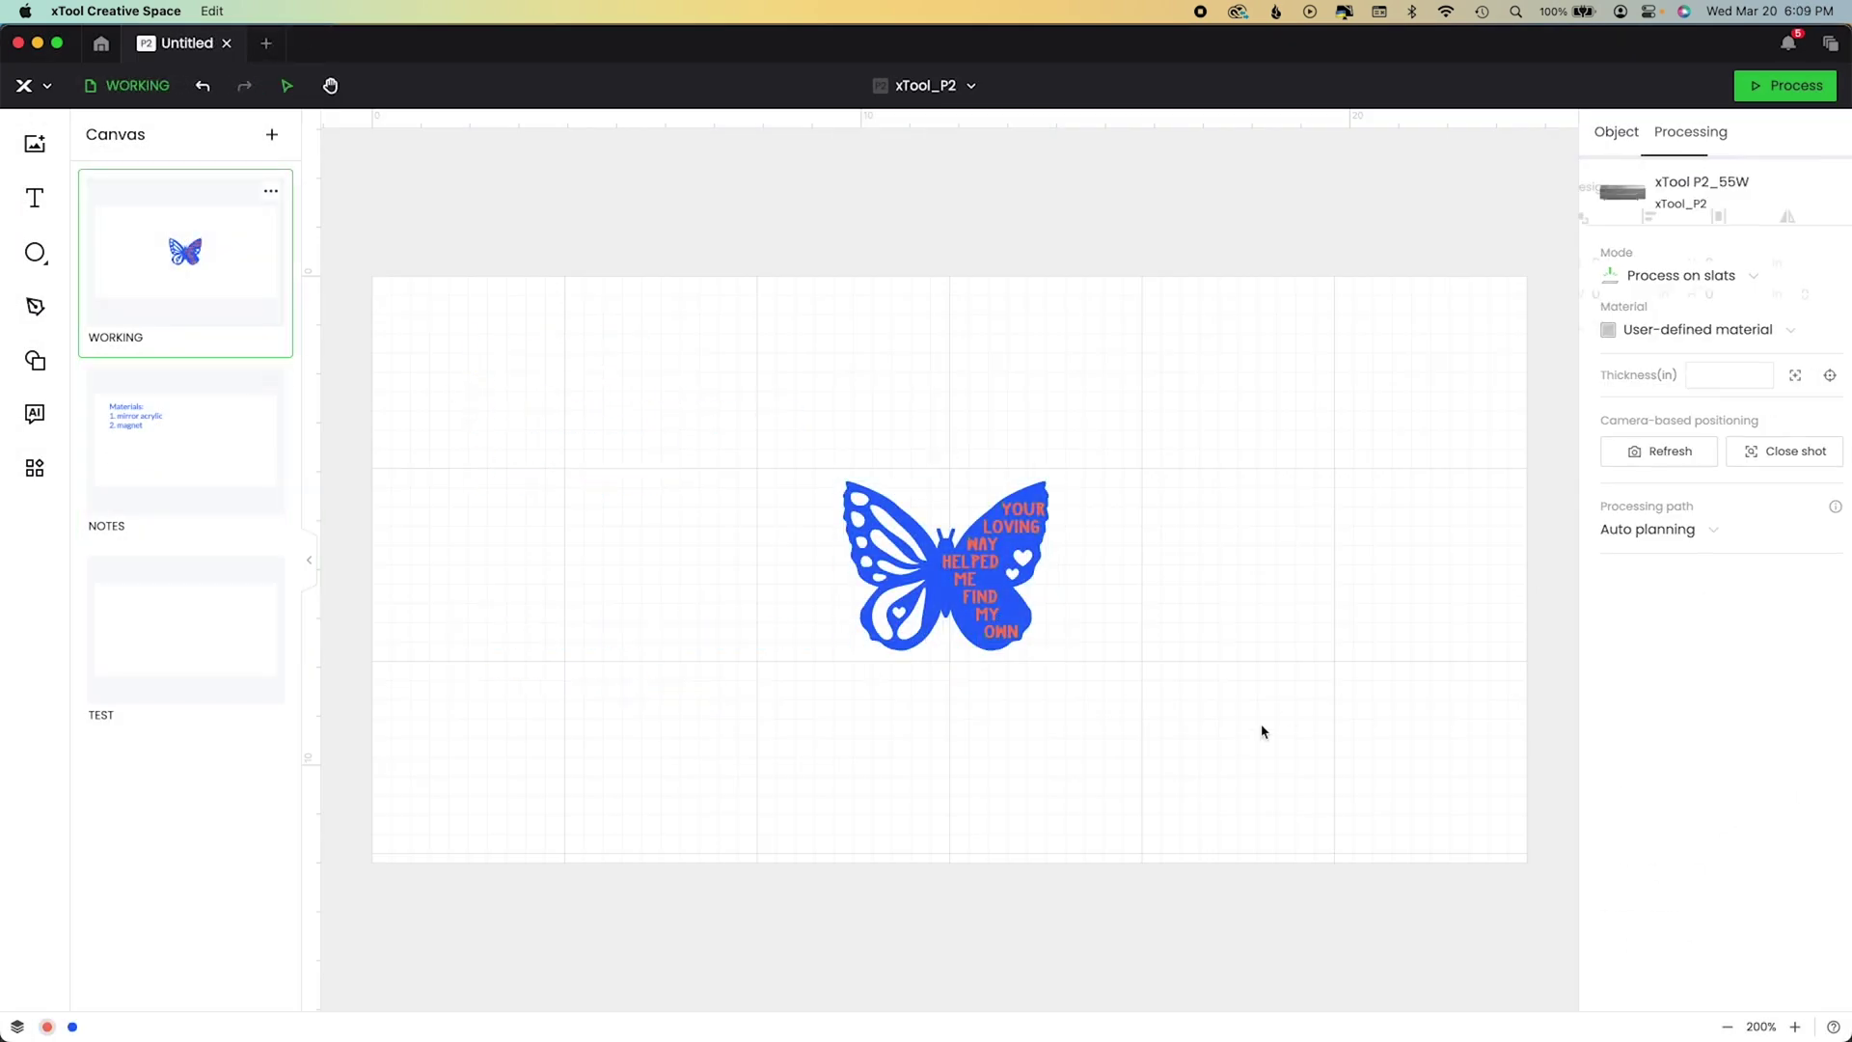
On the WORKING canvas, set the butterfly's processing type to Cut.
click(1003, 552)
click(1781, 292)
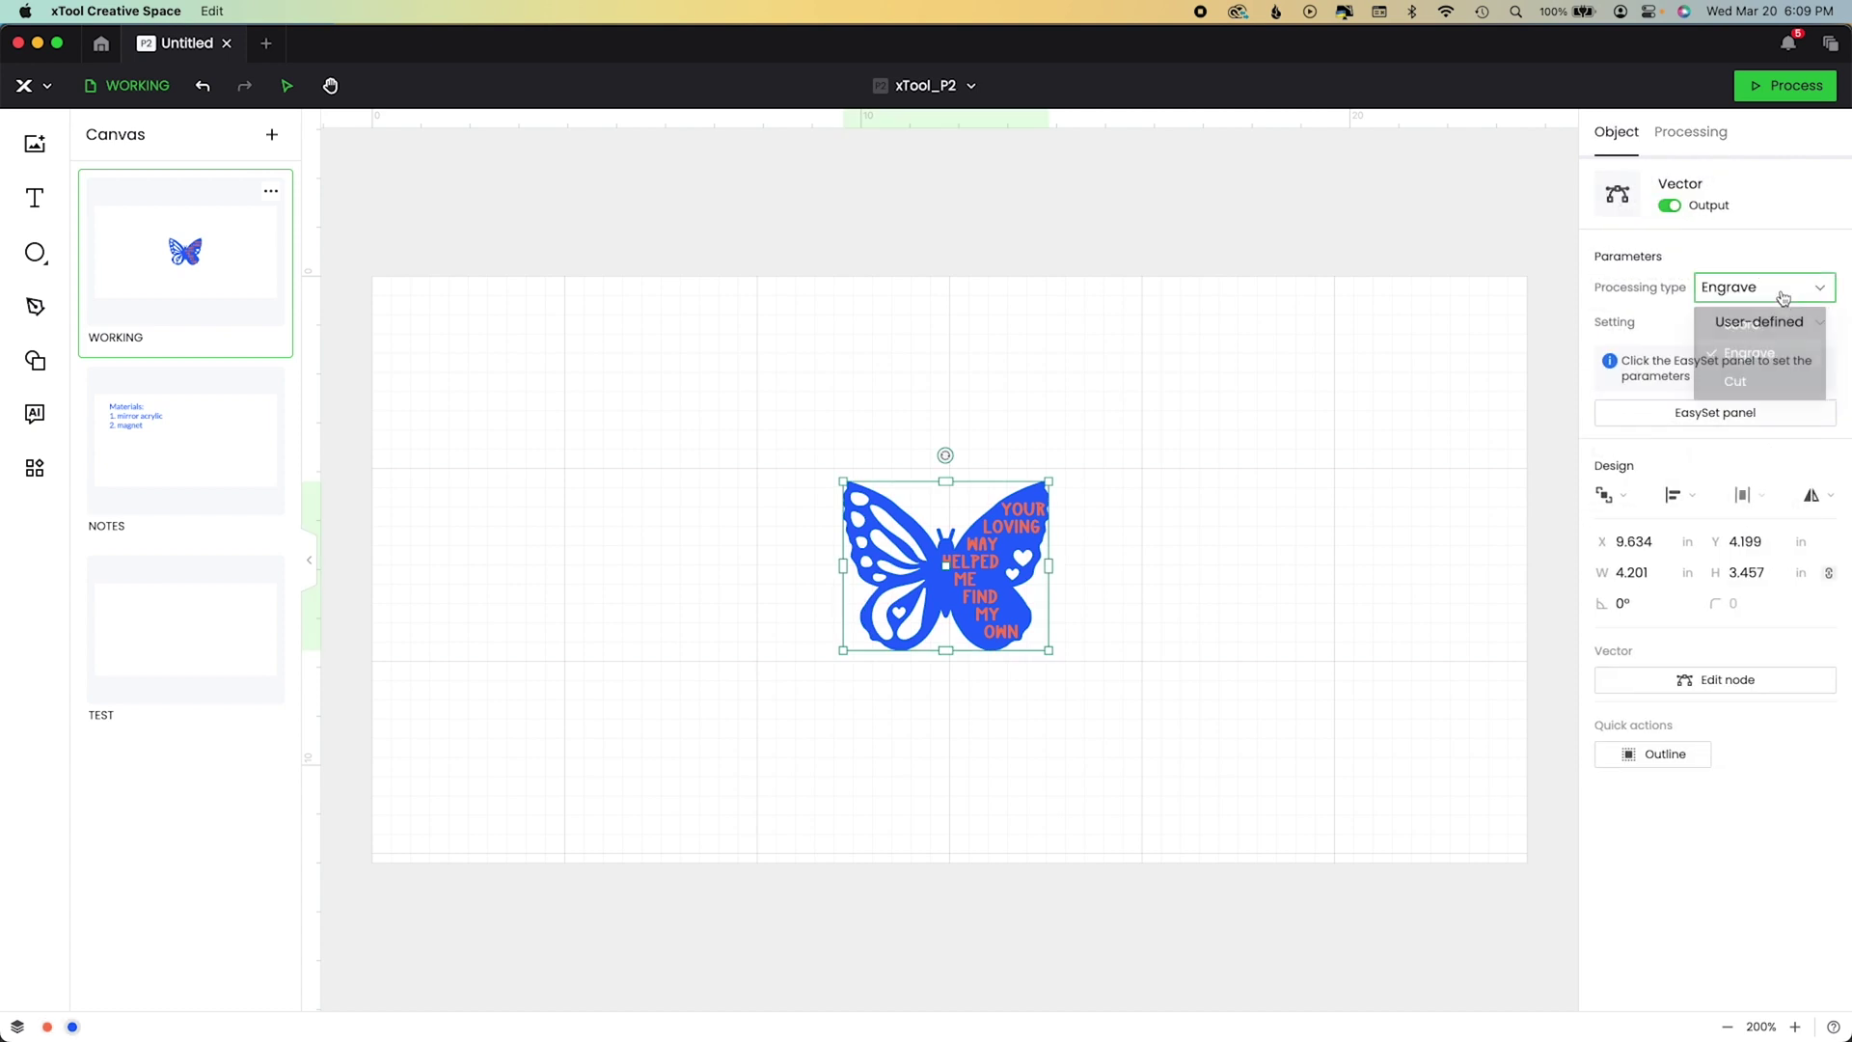
click(1735, 382)
click(1348, 475)
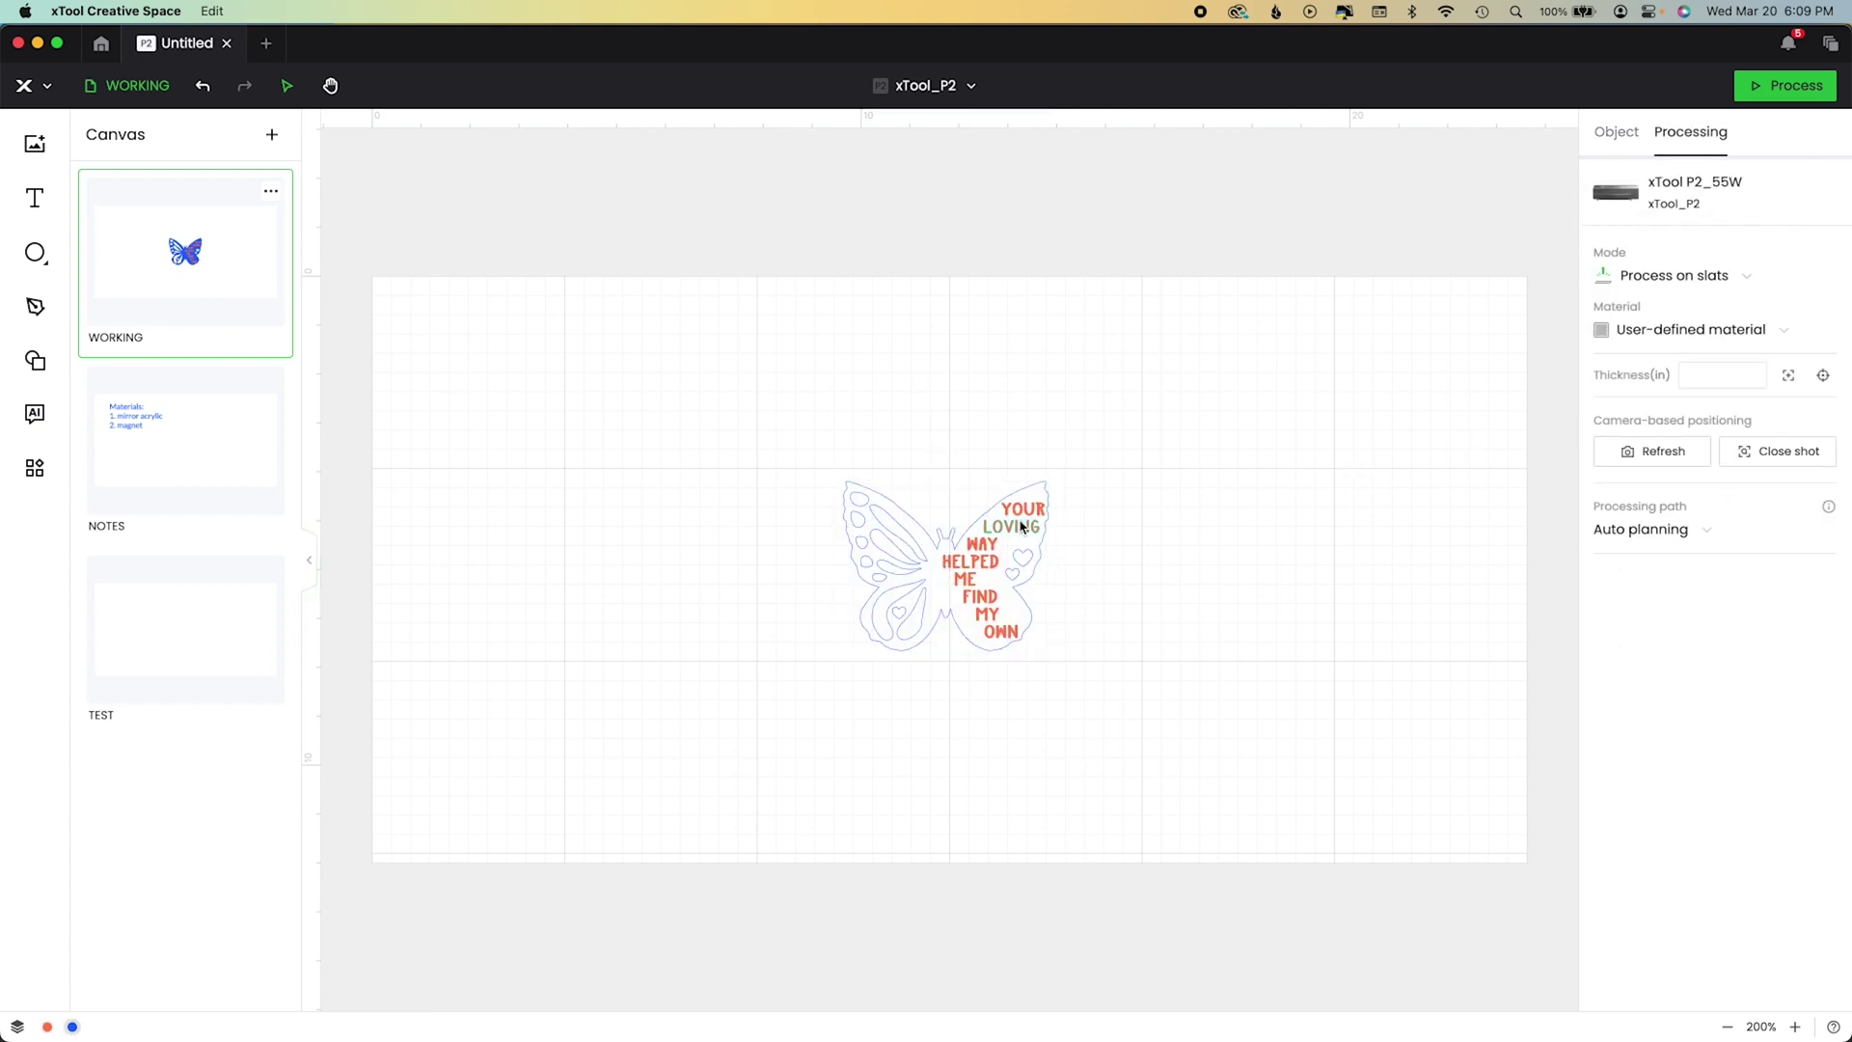
click(1022, 526)
drag(969, 450, 1069, 652)
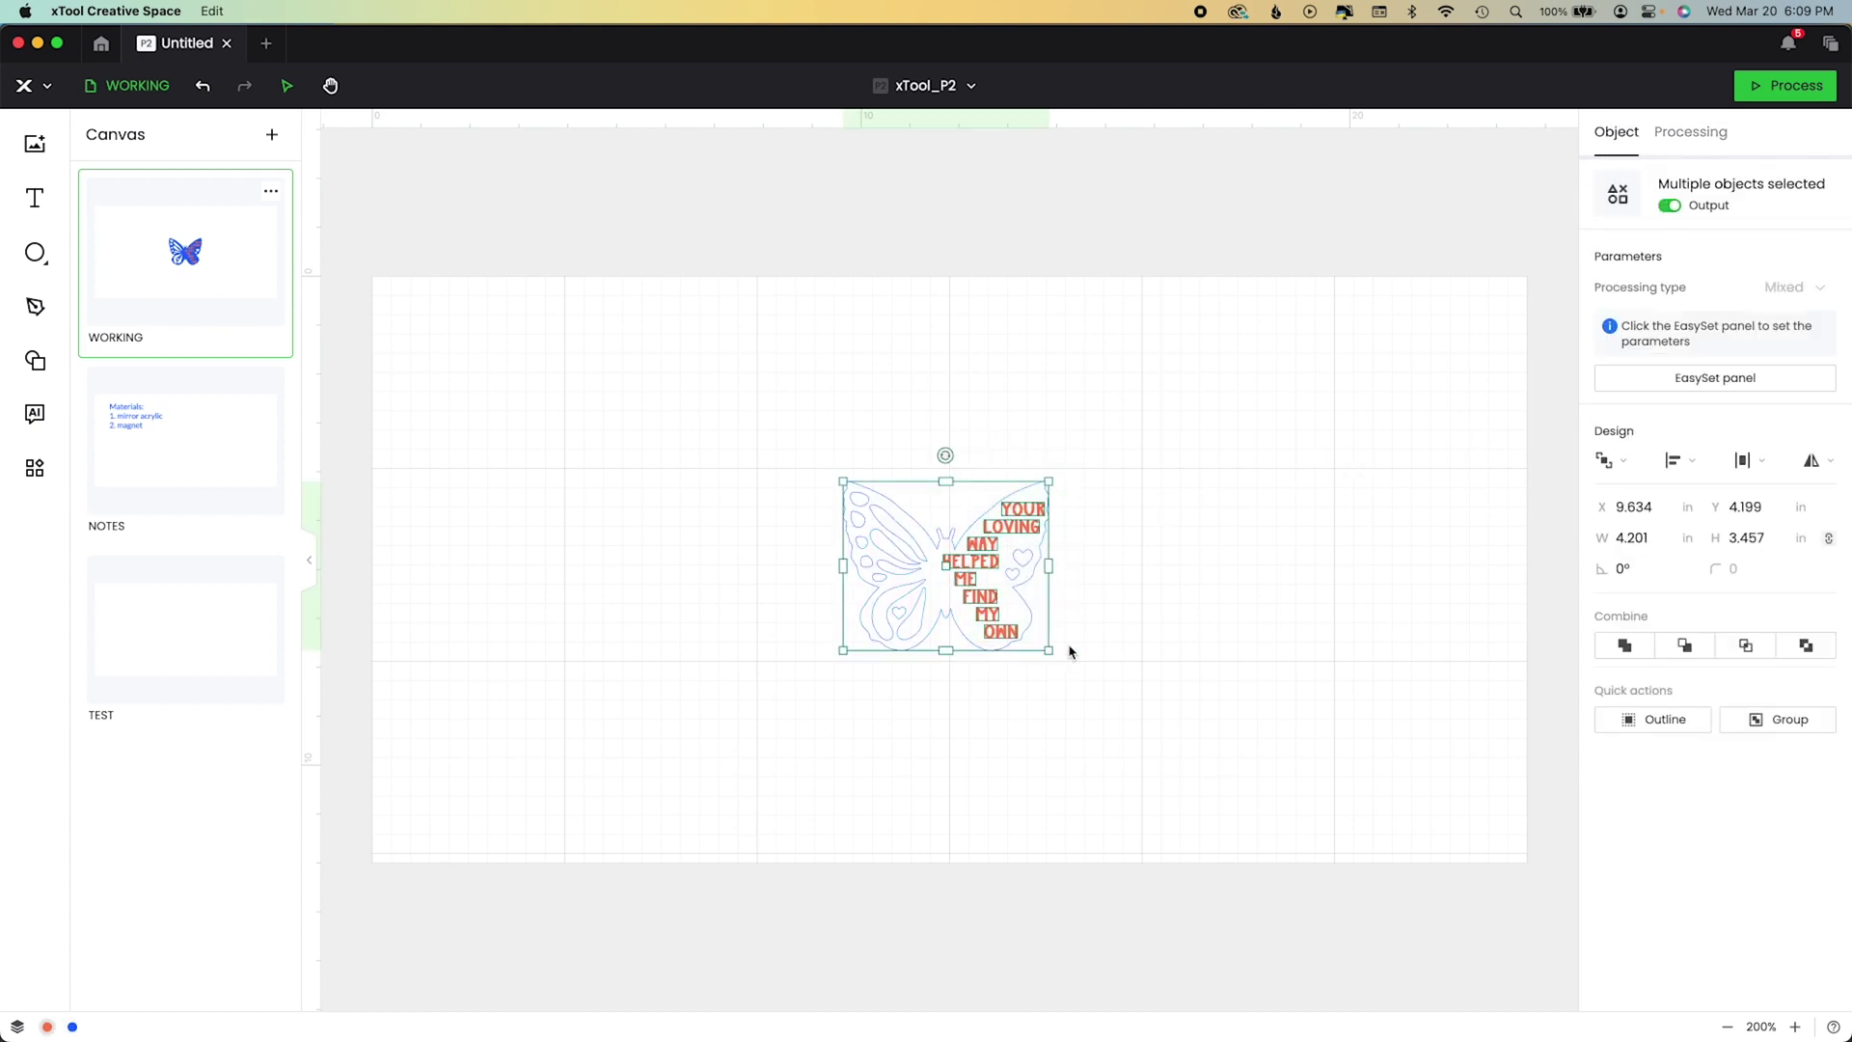
shift+click(904, 584)
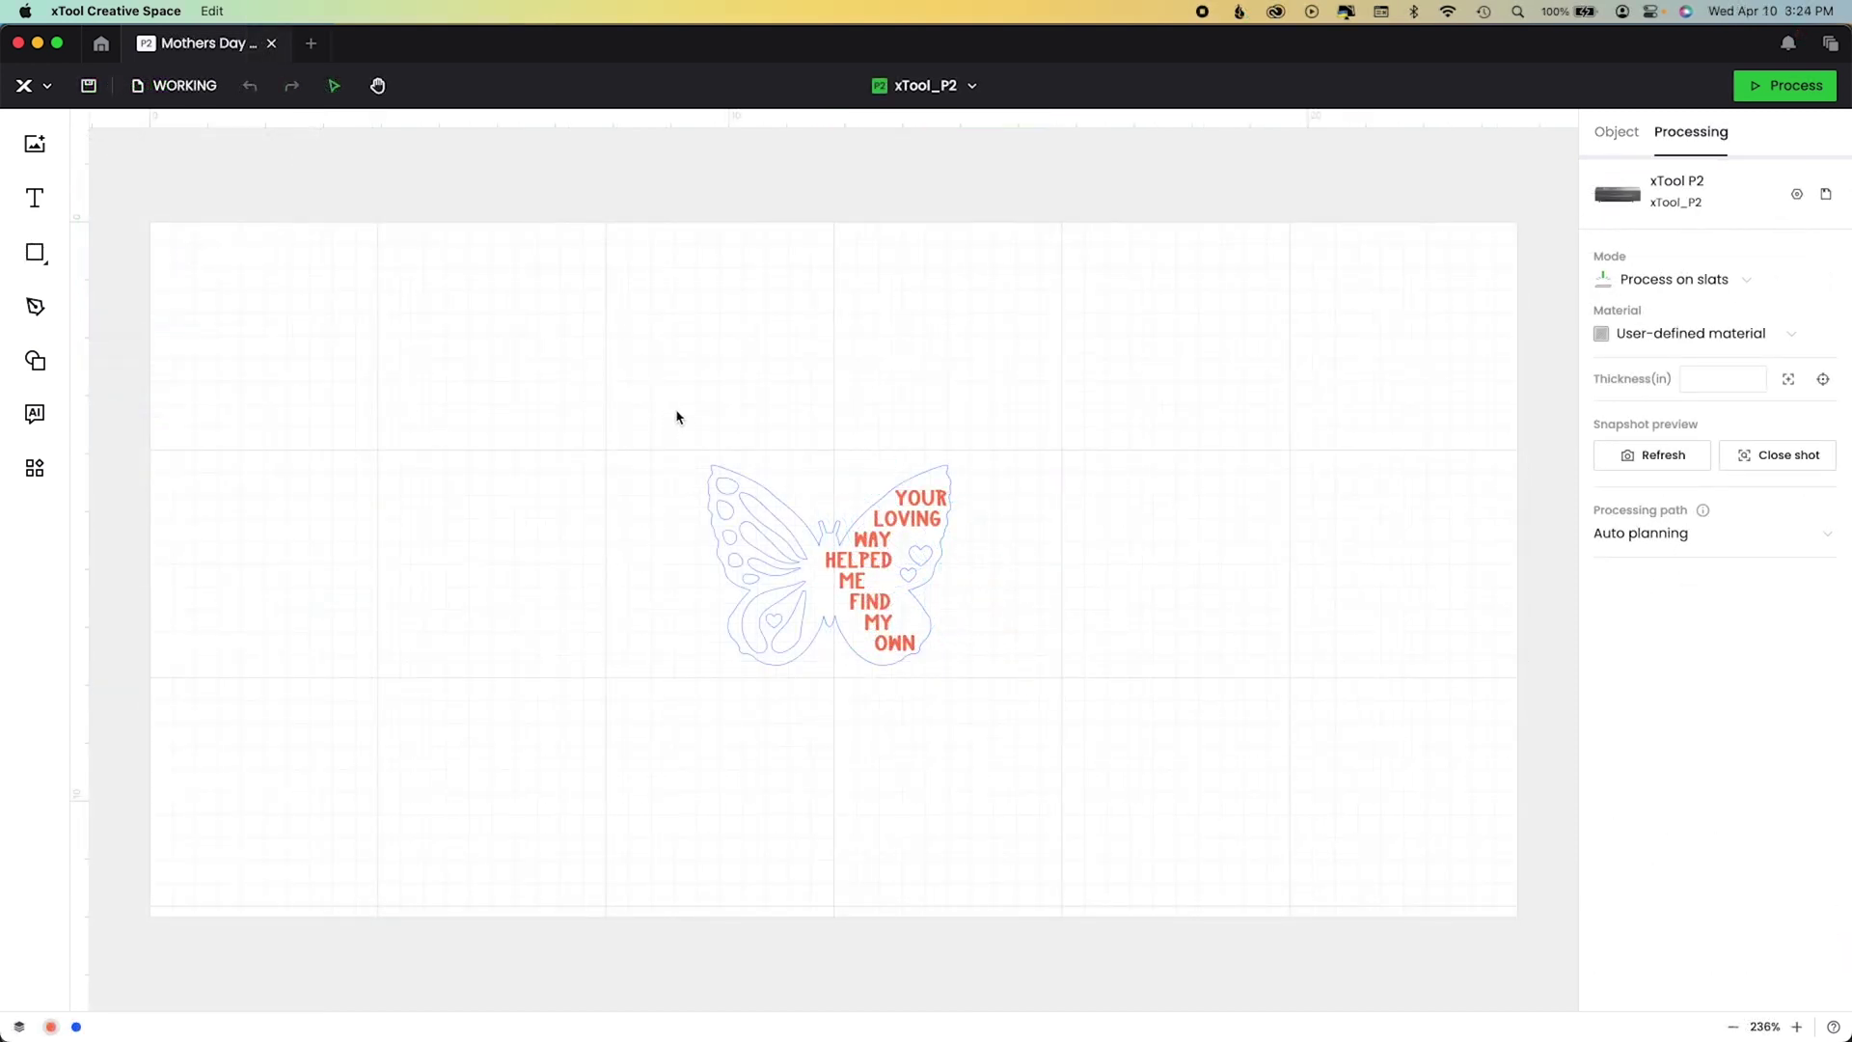
Mirror the whole butterfly design horizontally and position it near the acrylic sheet's upper corner in the camera image.
drag(677, 412, 990, 694)
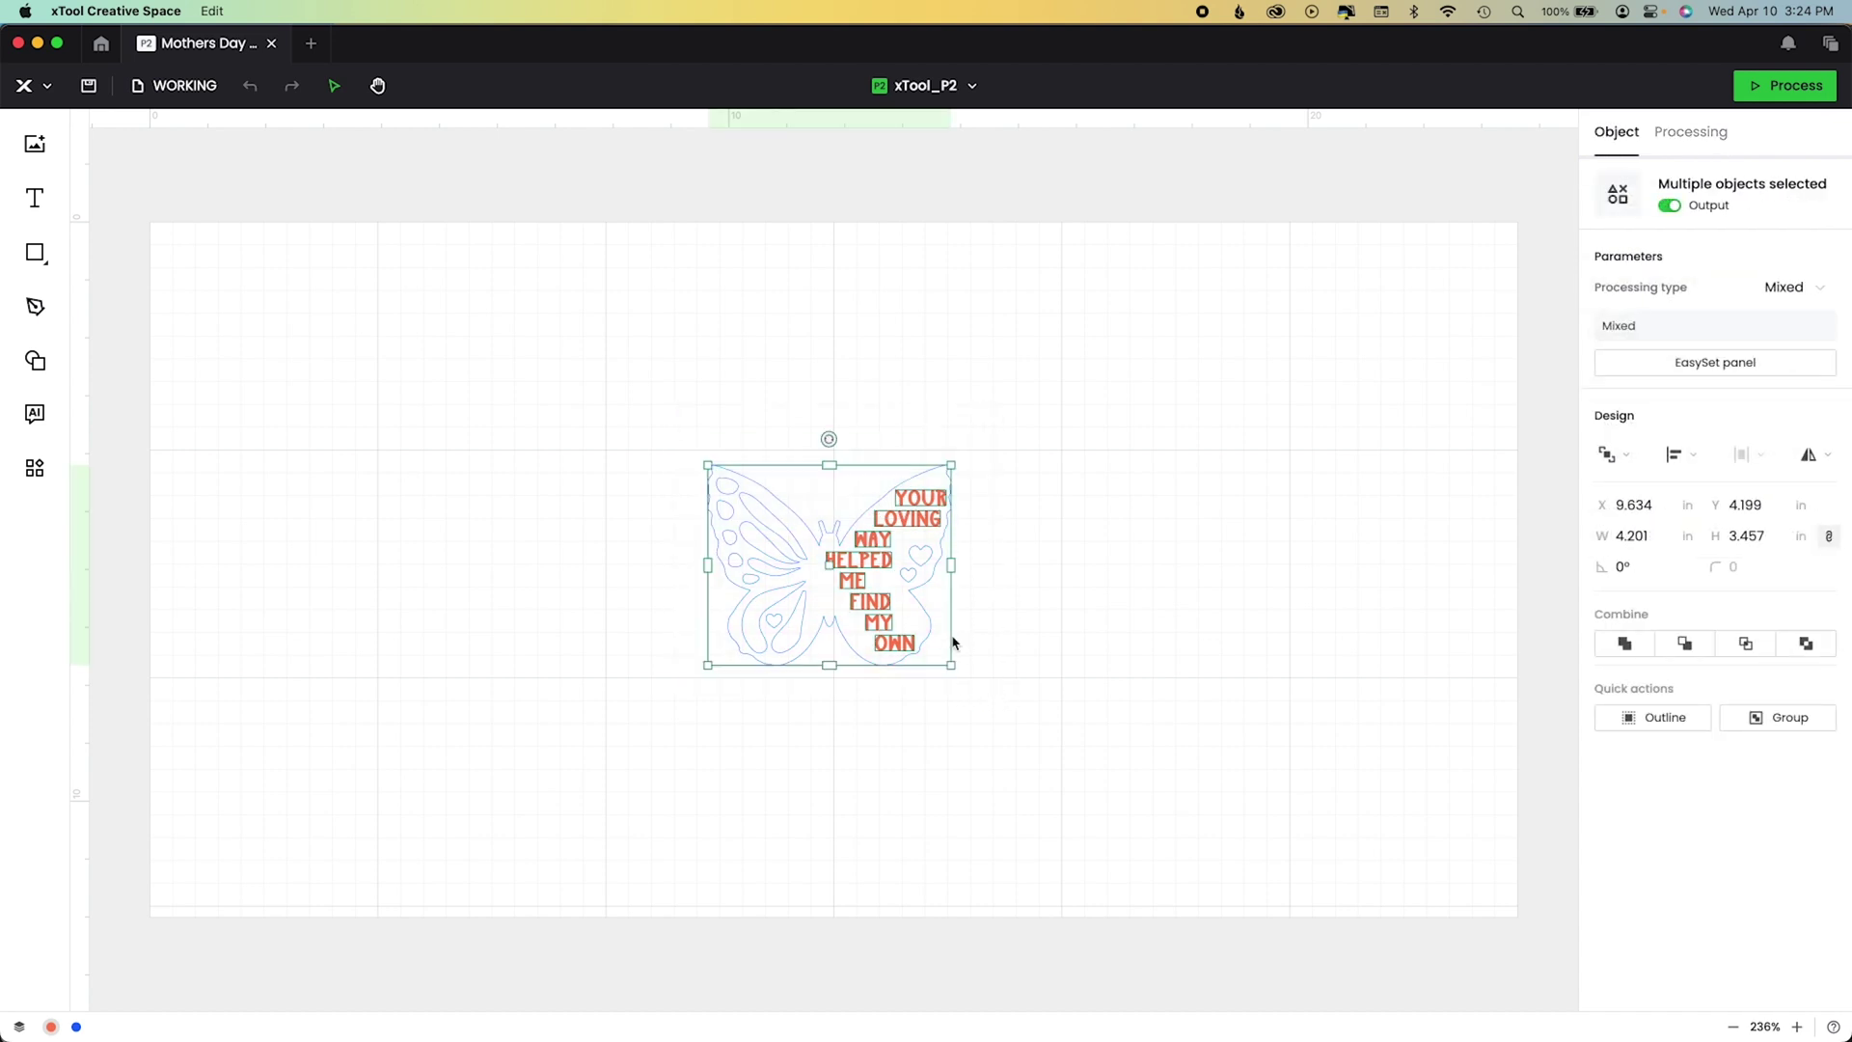
click(1820, 472)
click(1785, 493)
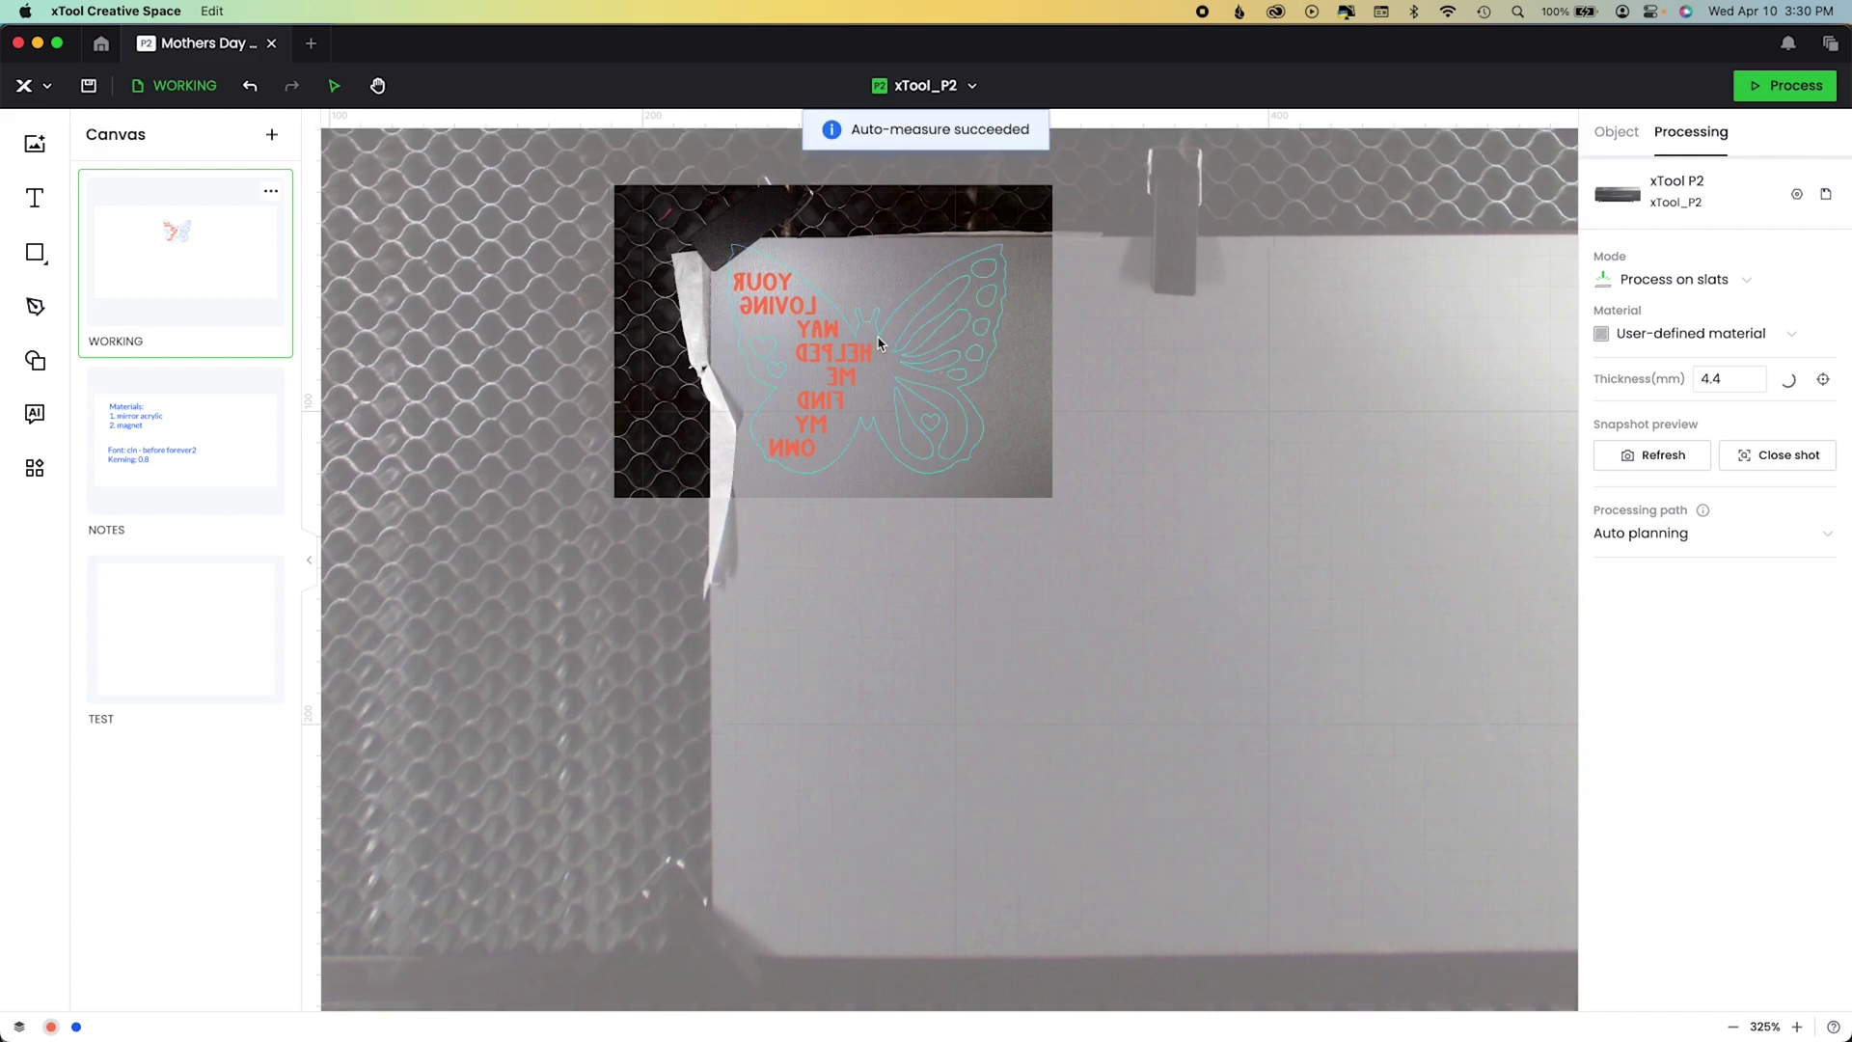
key(super+a)
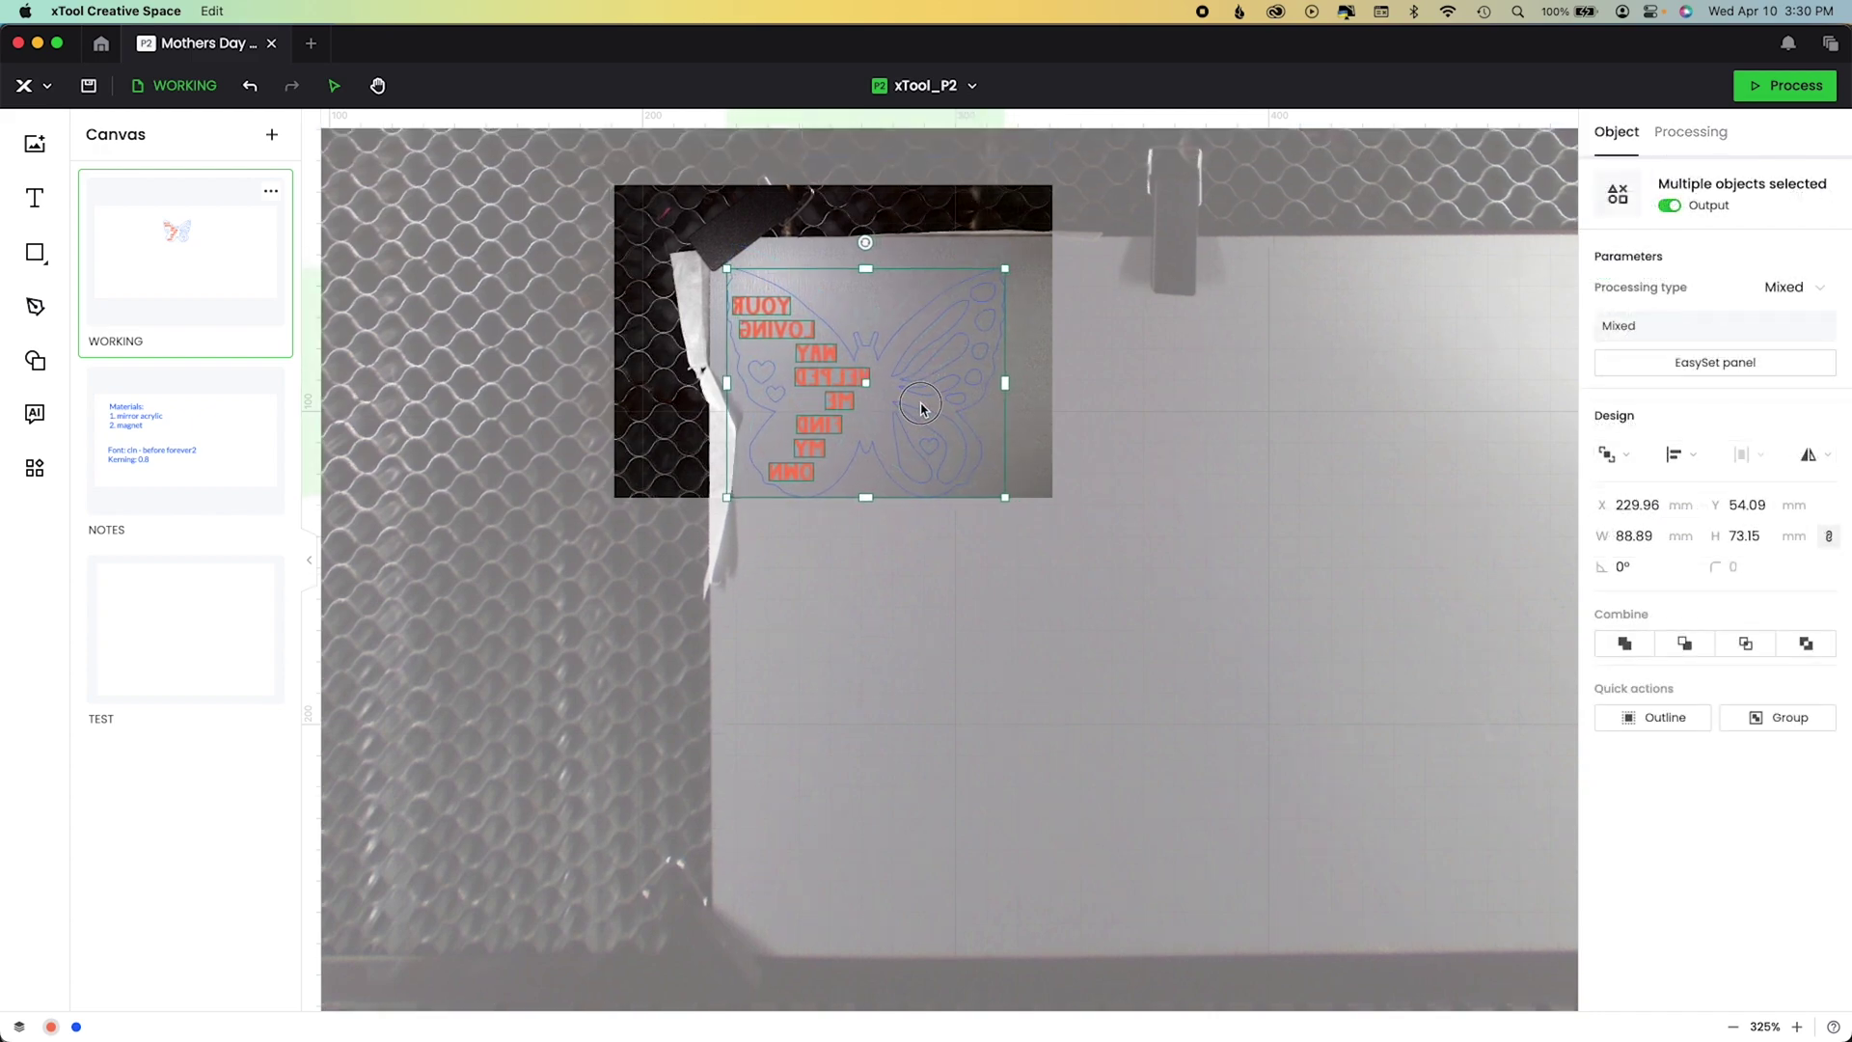
drag(915, 406, 916, 408)
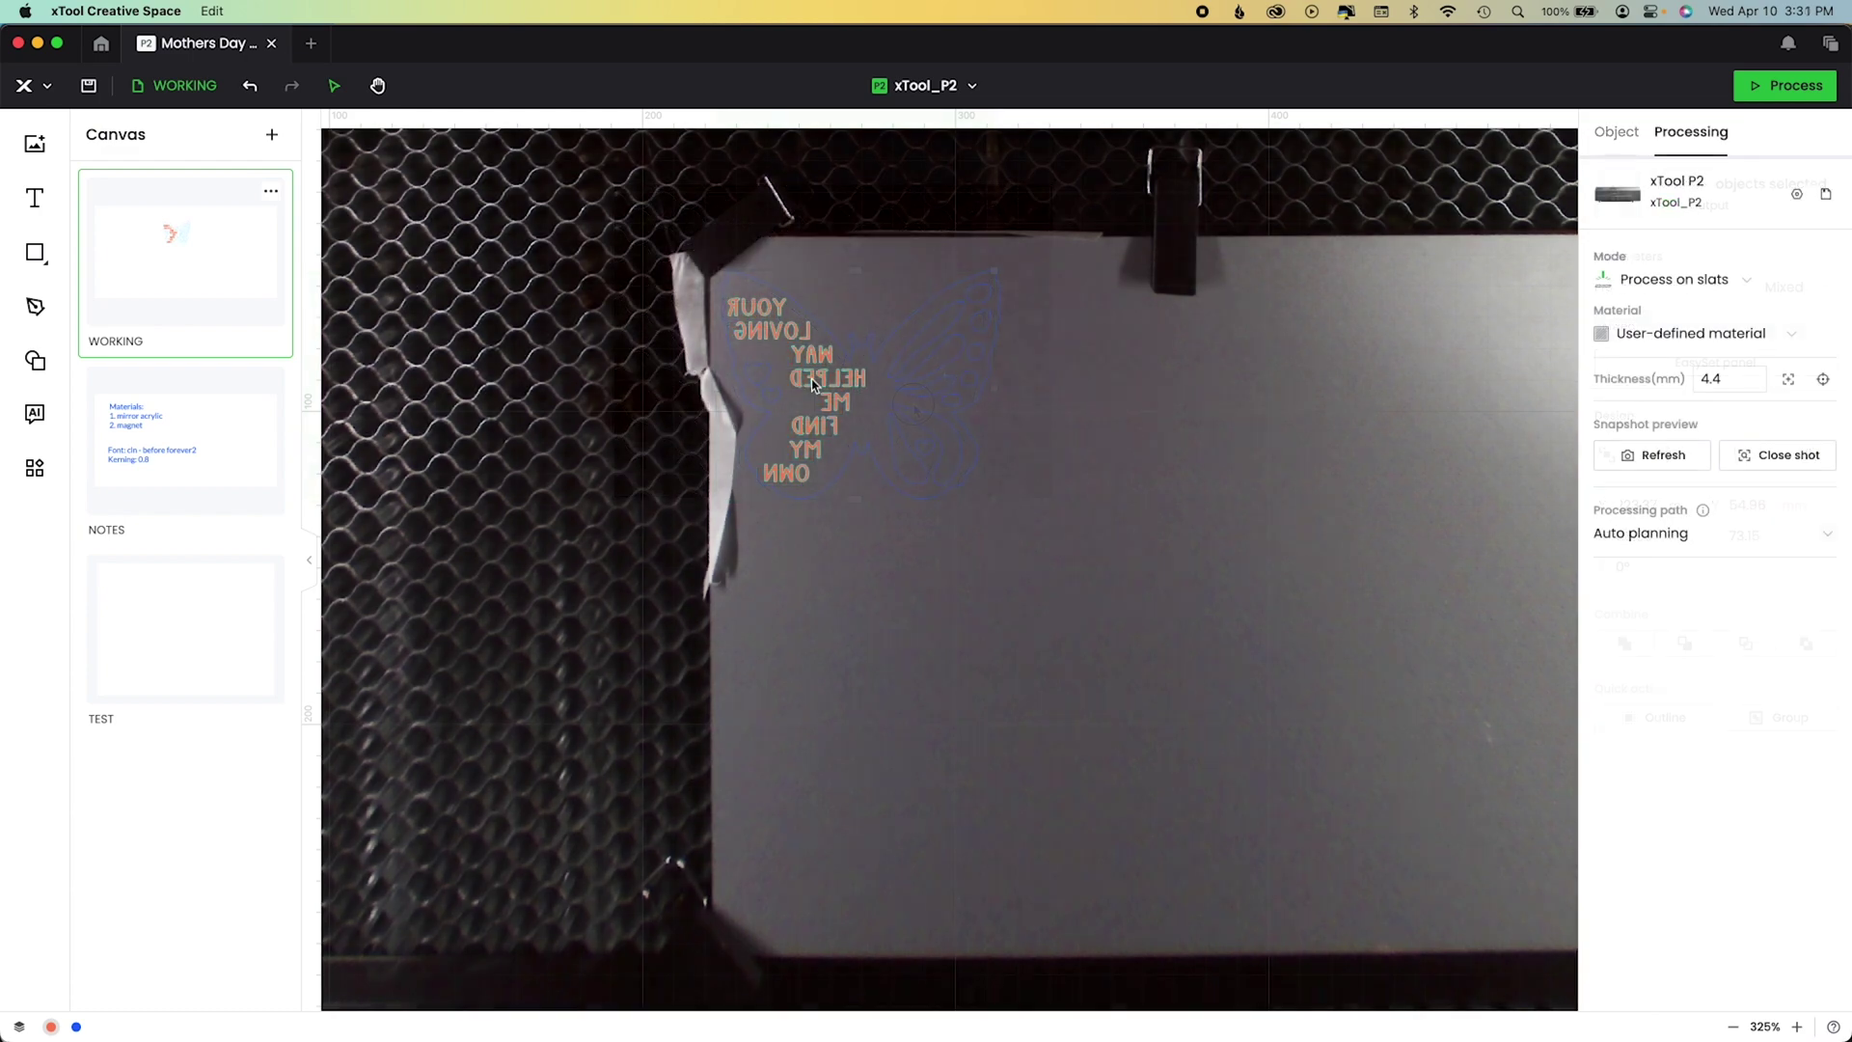
Set the stacked words' engraving parameters to 15% power, 150 mm/s speed, 1 pass and 200 lines per cm.
click(813, 385)
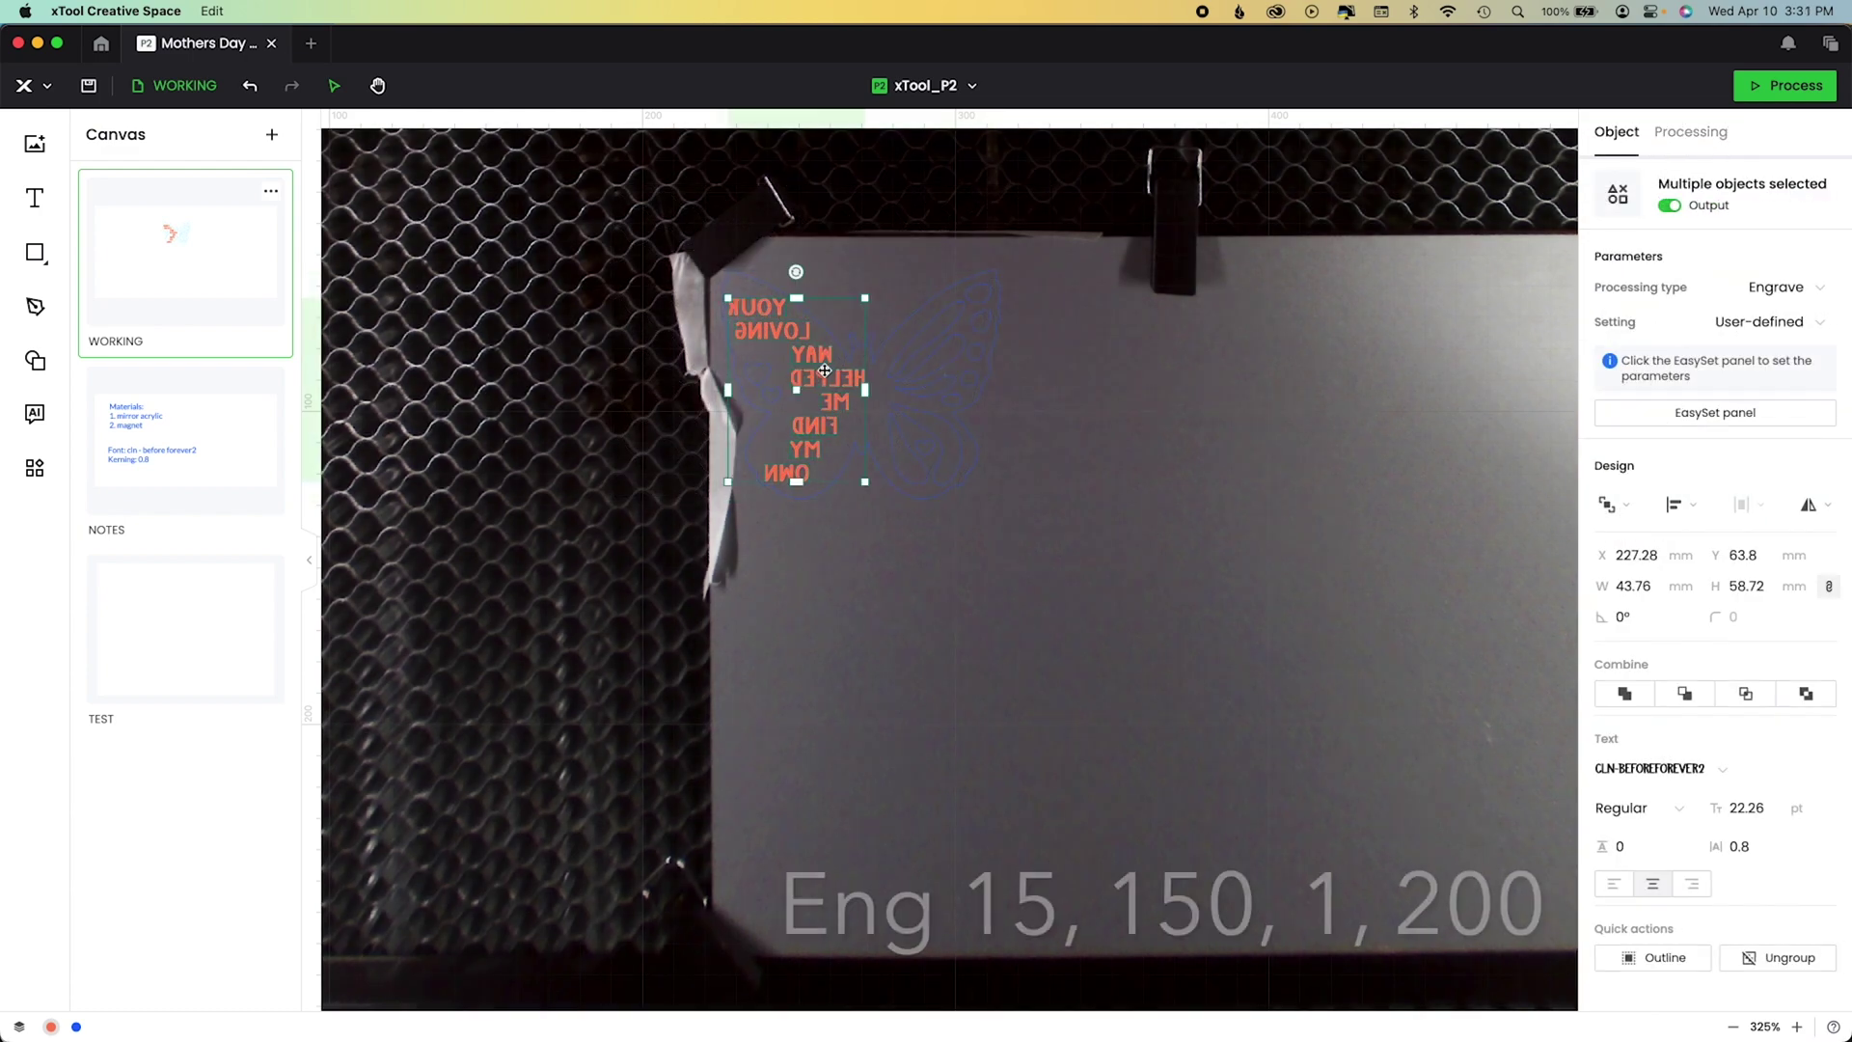
click(1685, 416)
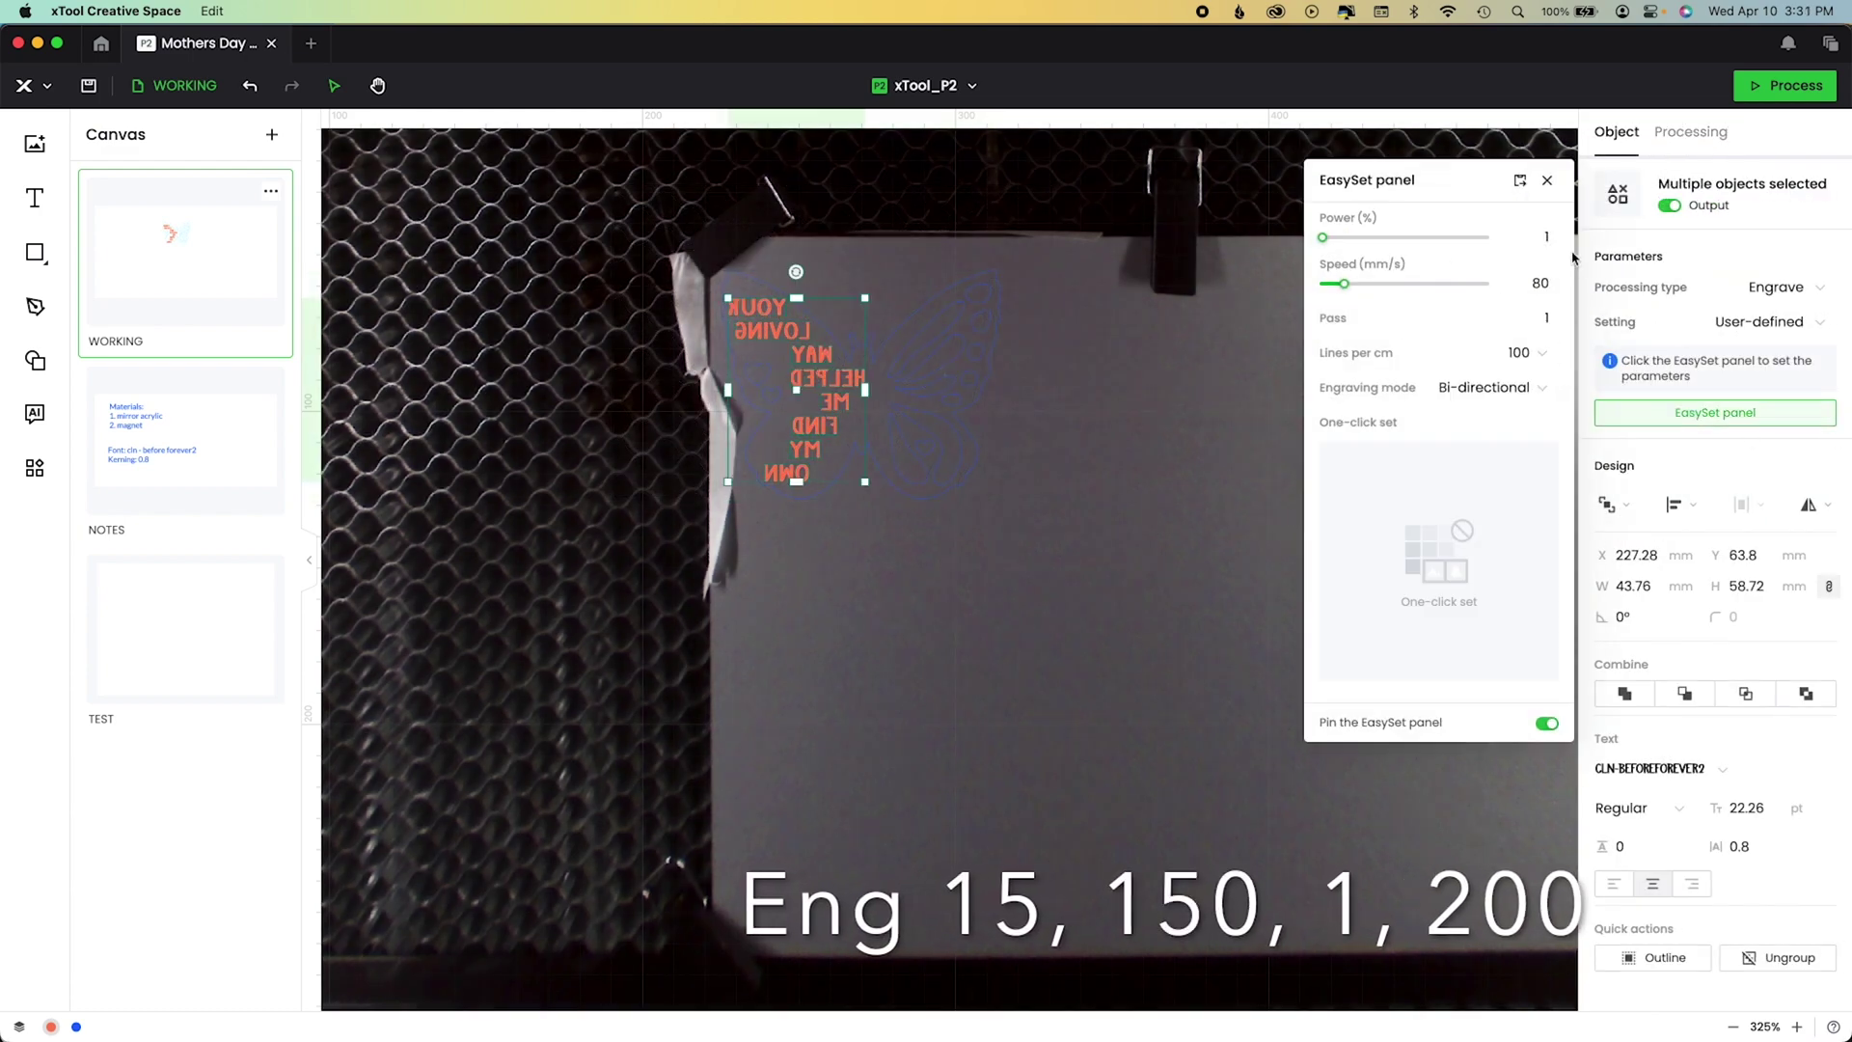
text(5)
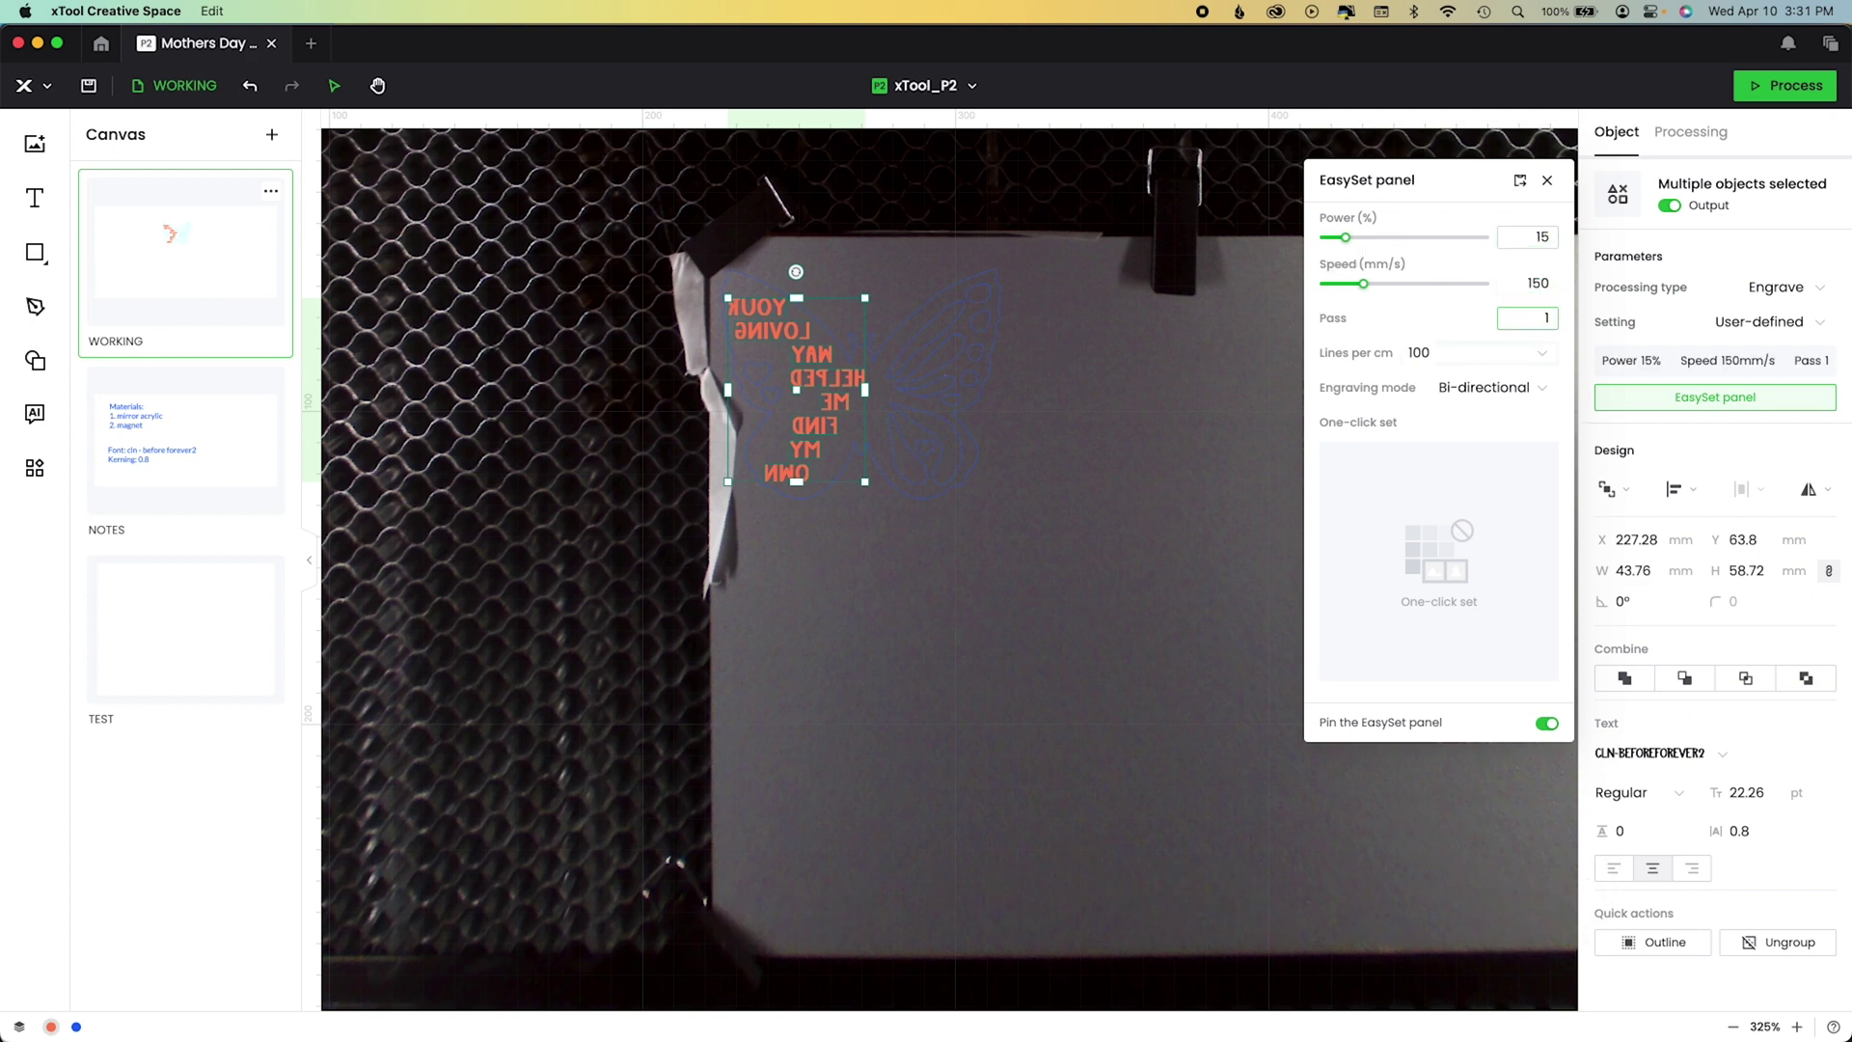
click(1505, 353)
scroll(1461, 579, down, 5)
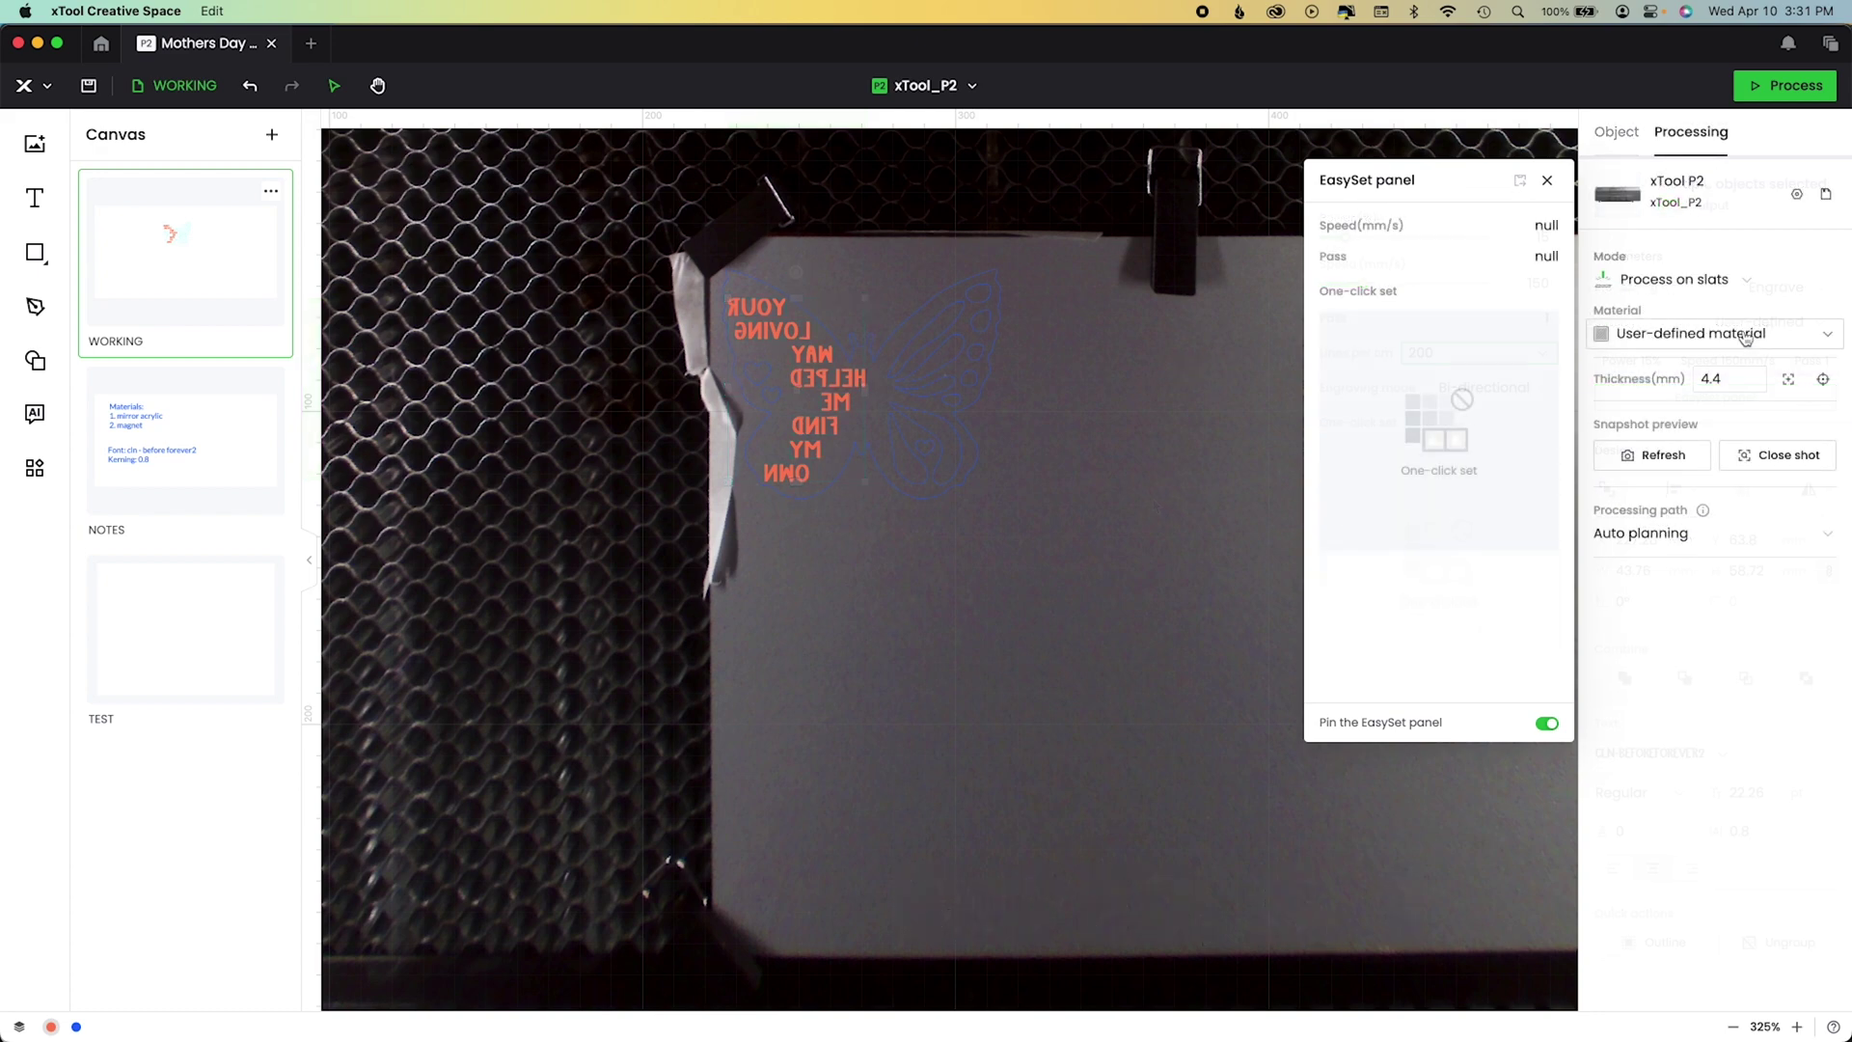
Search the Material EasySet Library for "mirror" materials.
click(1690, 338)
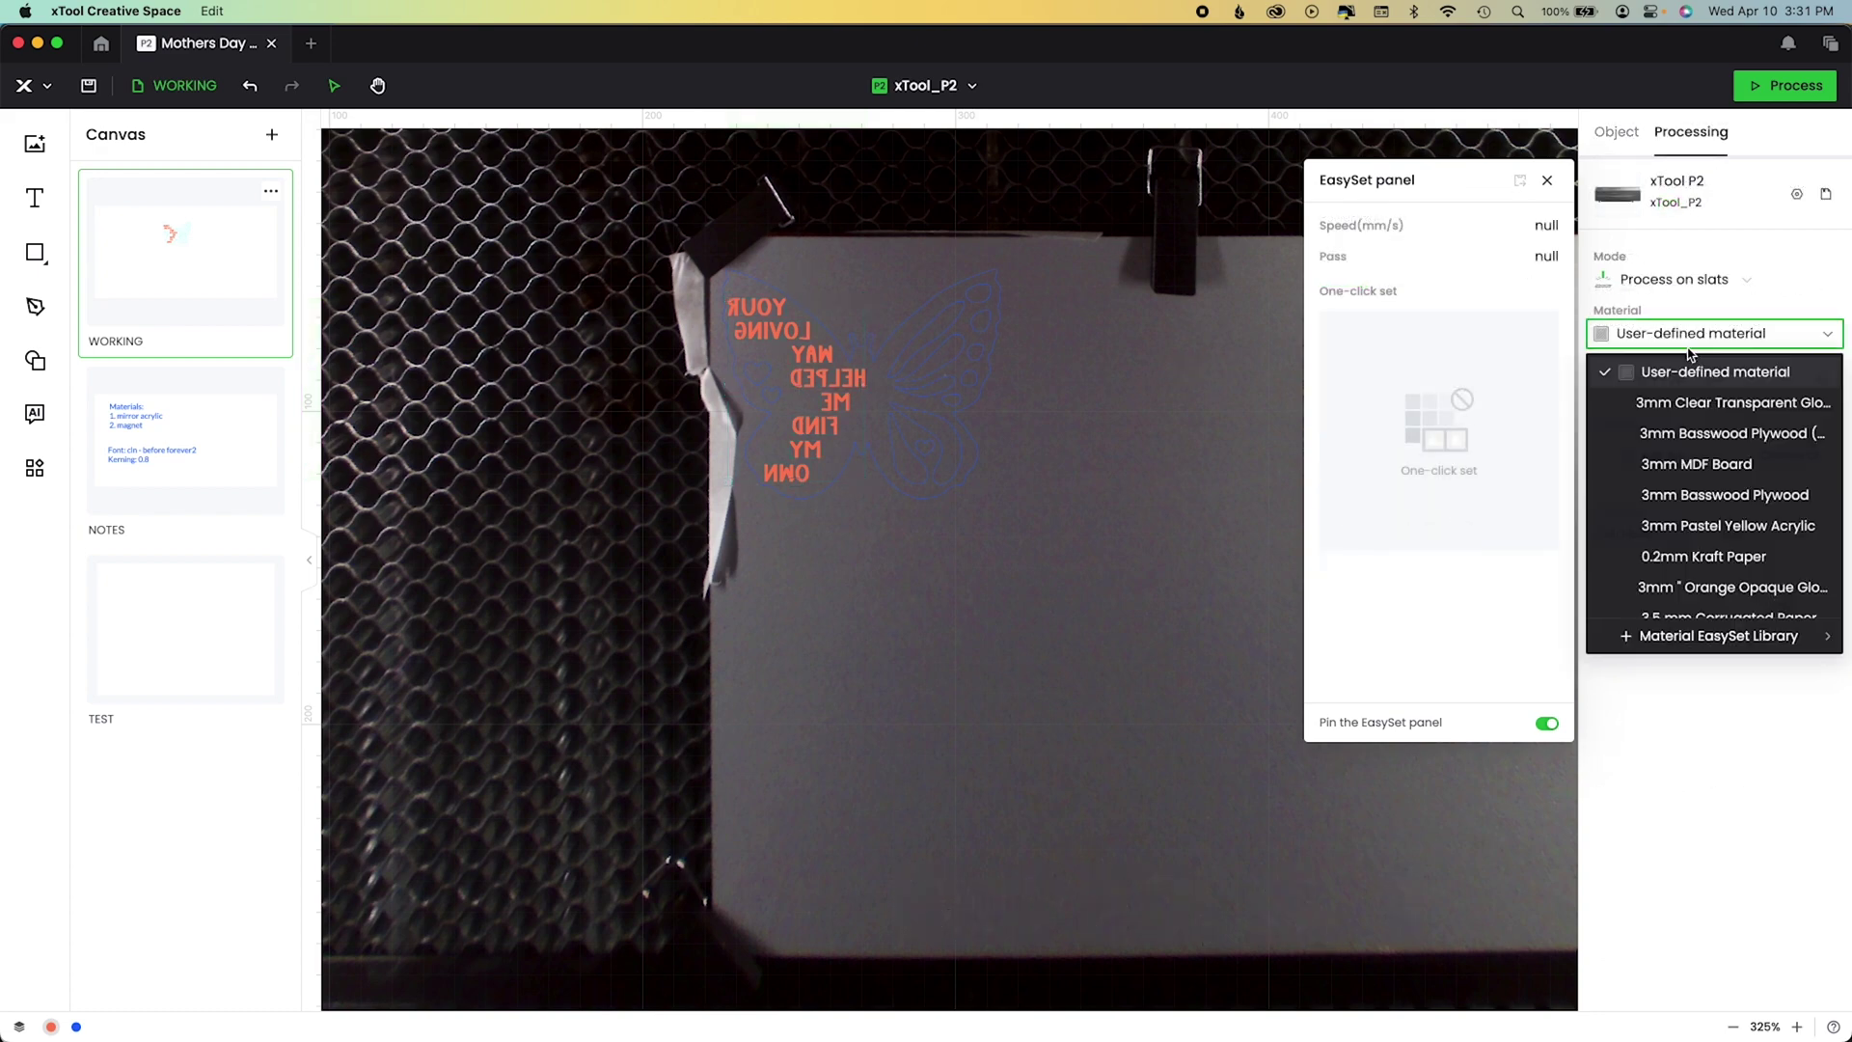
click(1693, 641)
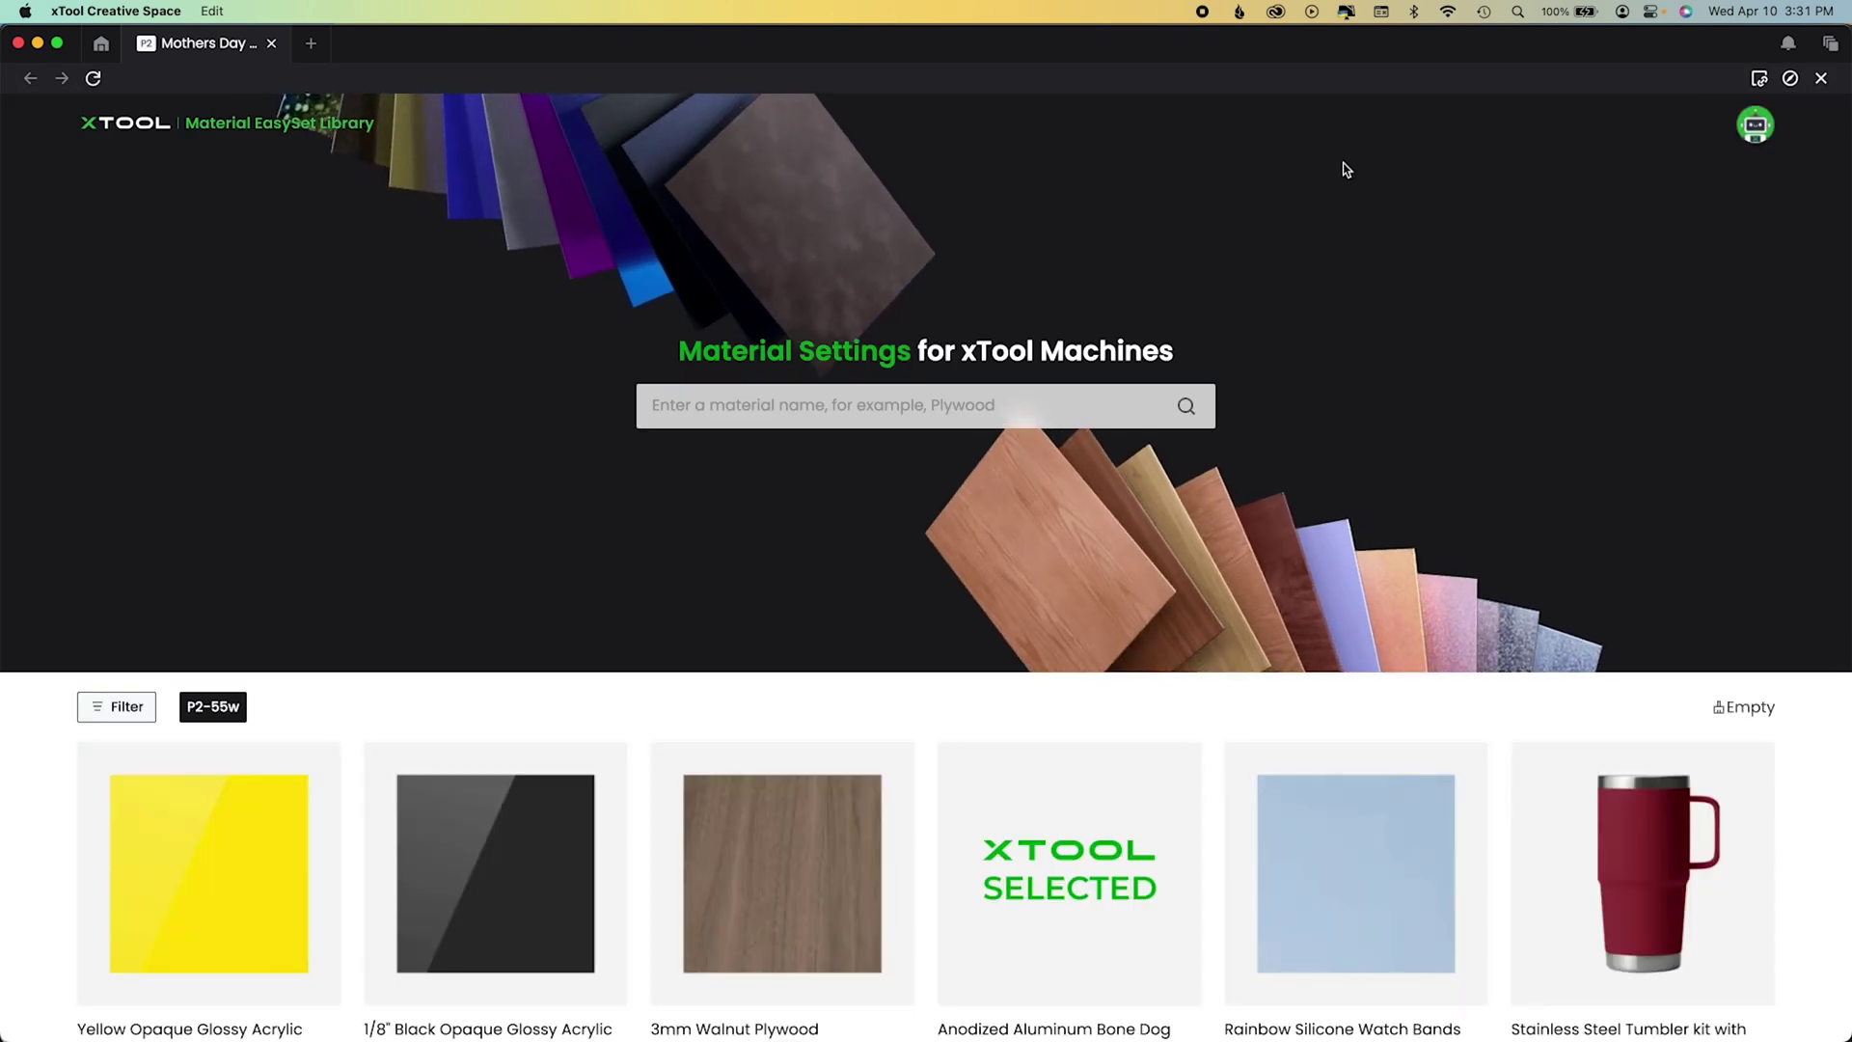
click(923, 397)
text(mirror)
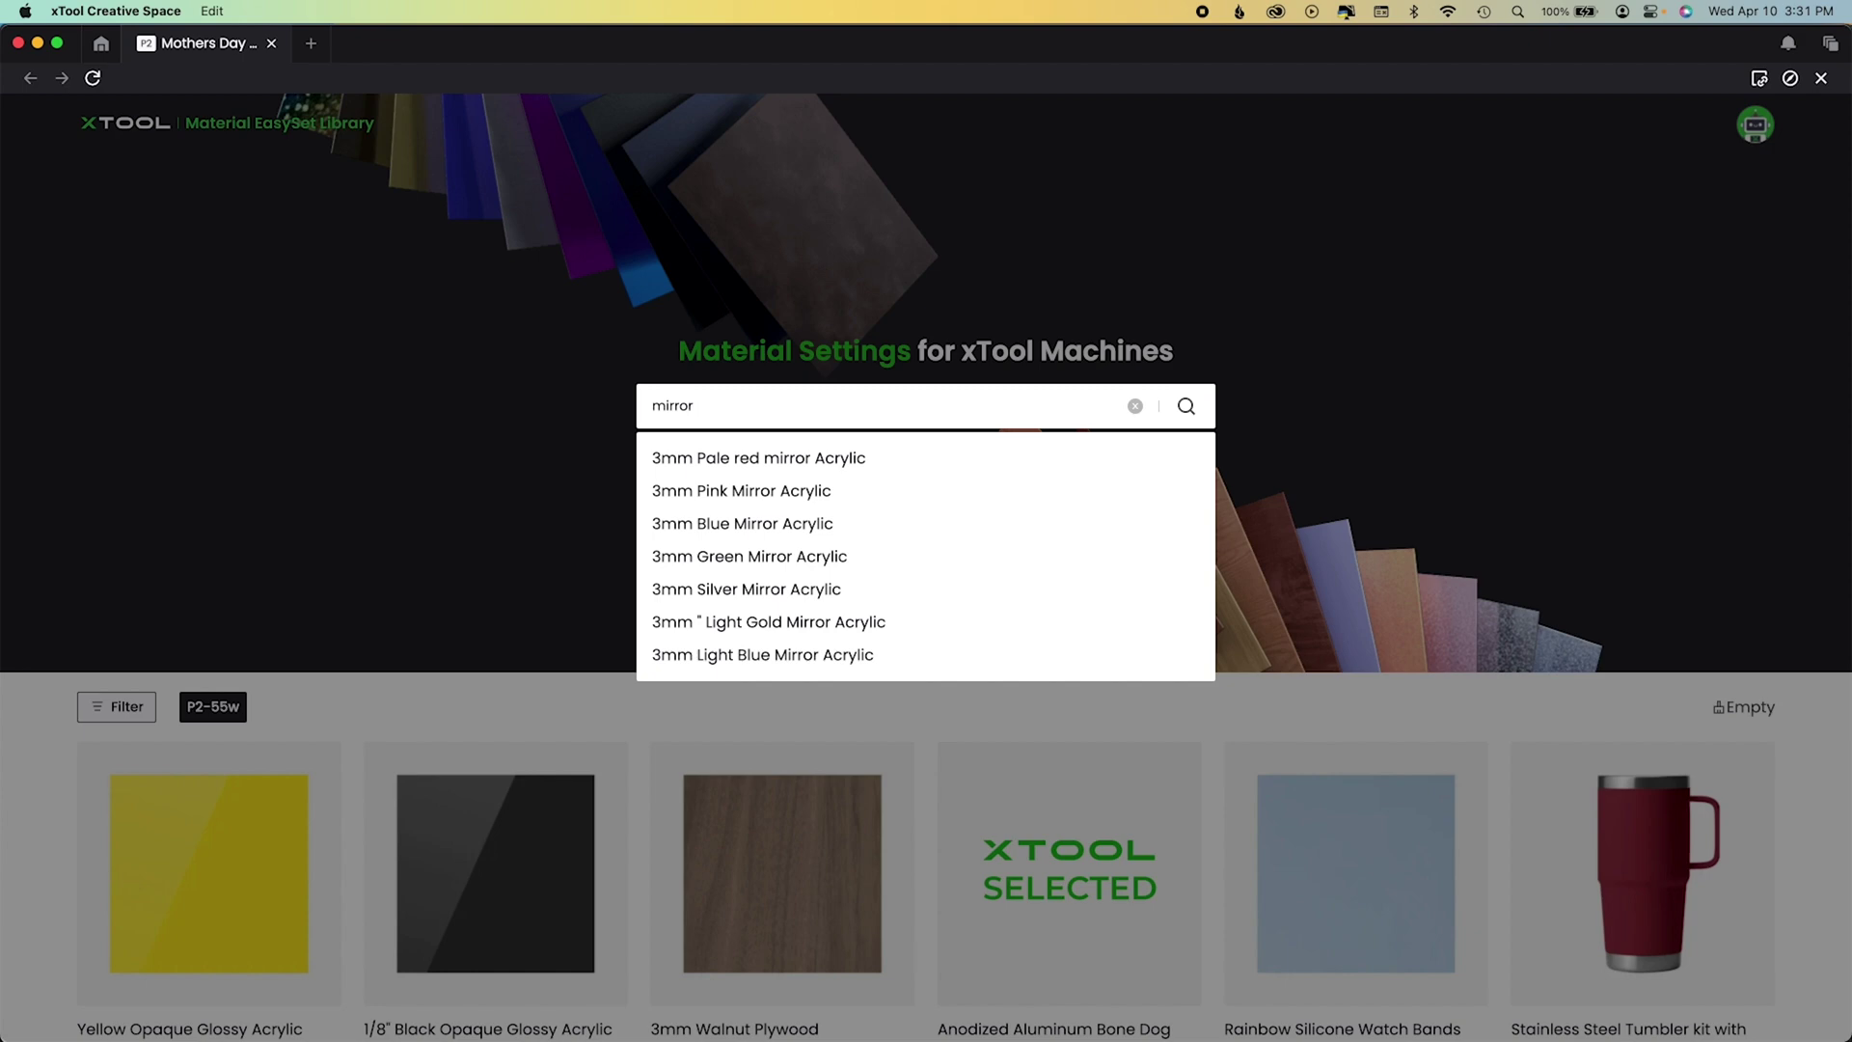
key(Return)
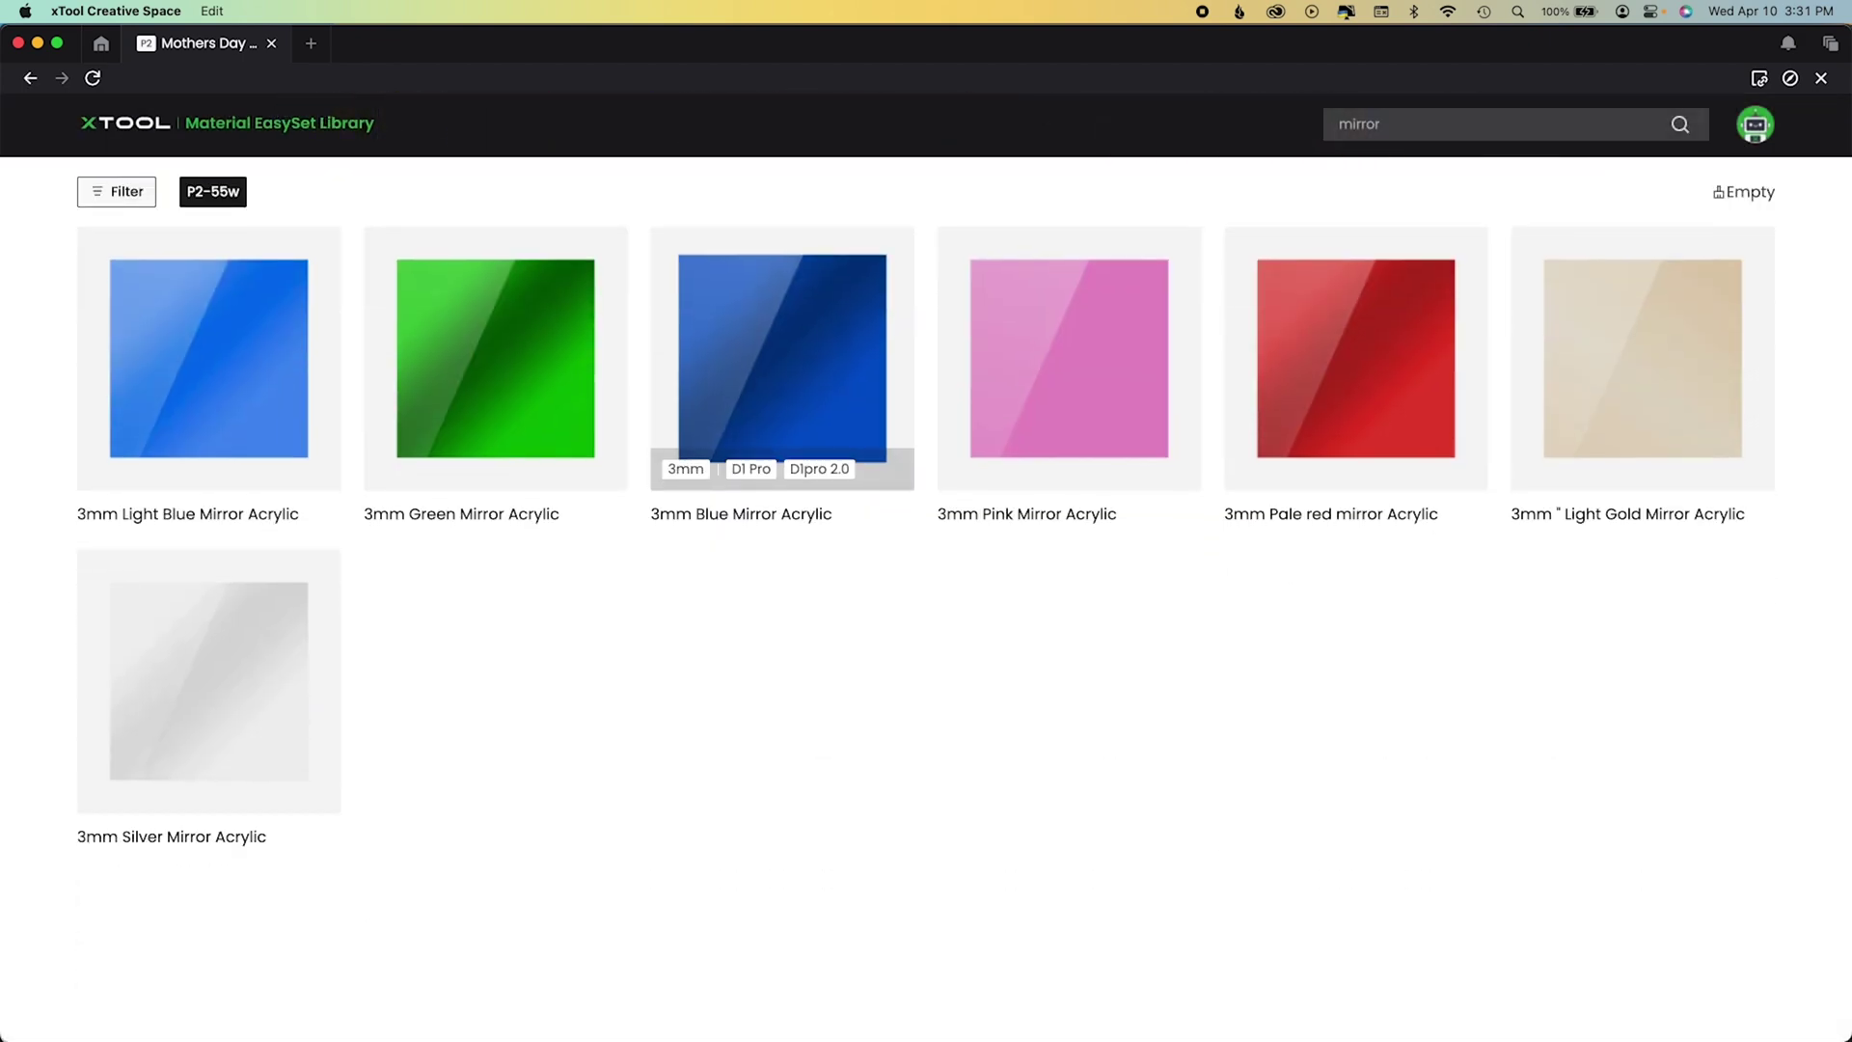
Look up the recommended Cut and Engrave parameters for 3mm Light Gold Mirror Acrylic on the 55W P2.
click(1652, 385)
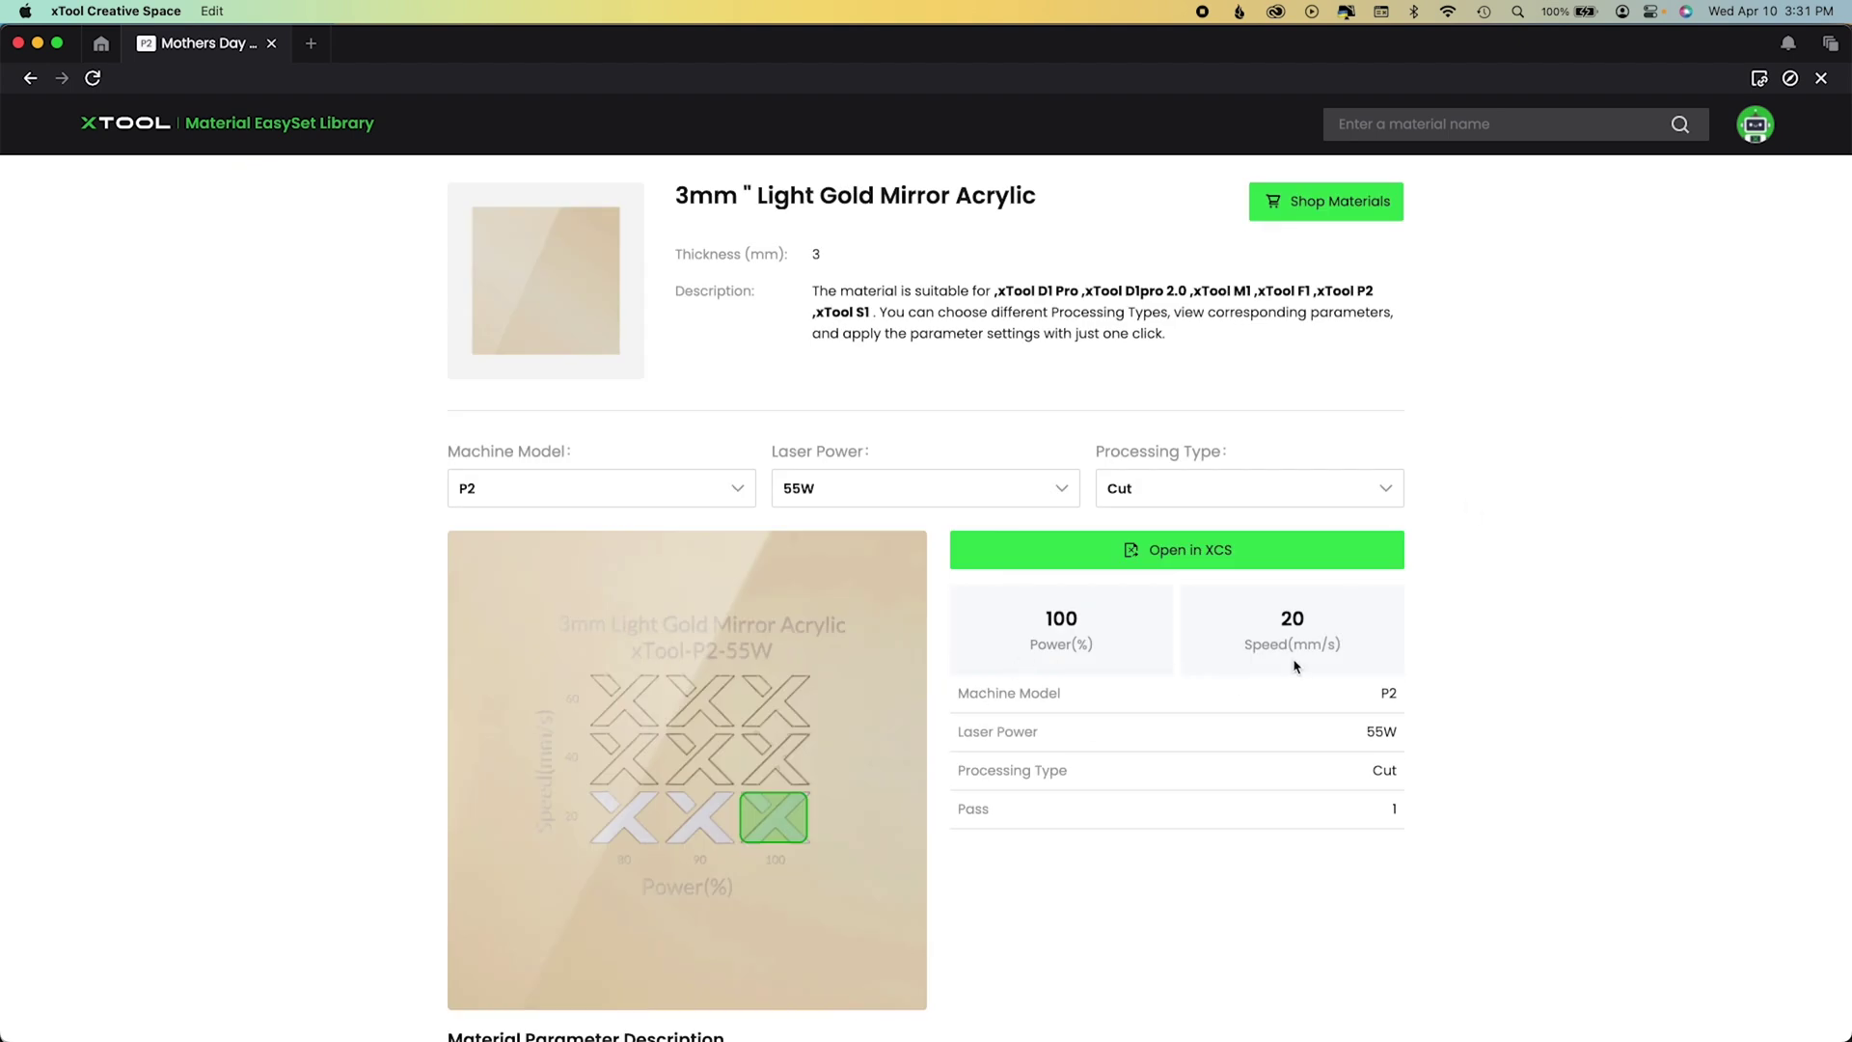
click(1179, 490)
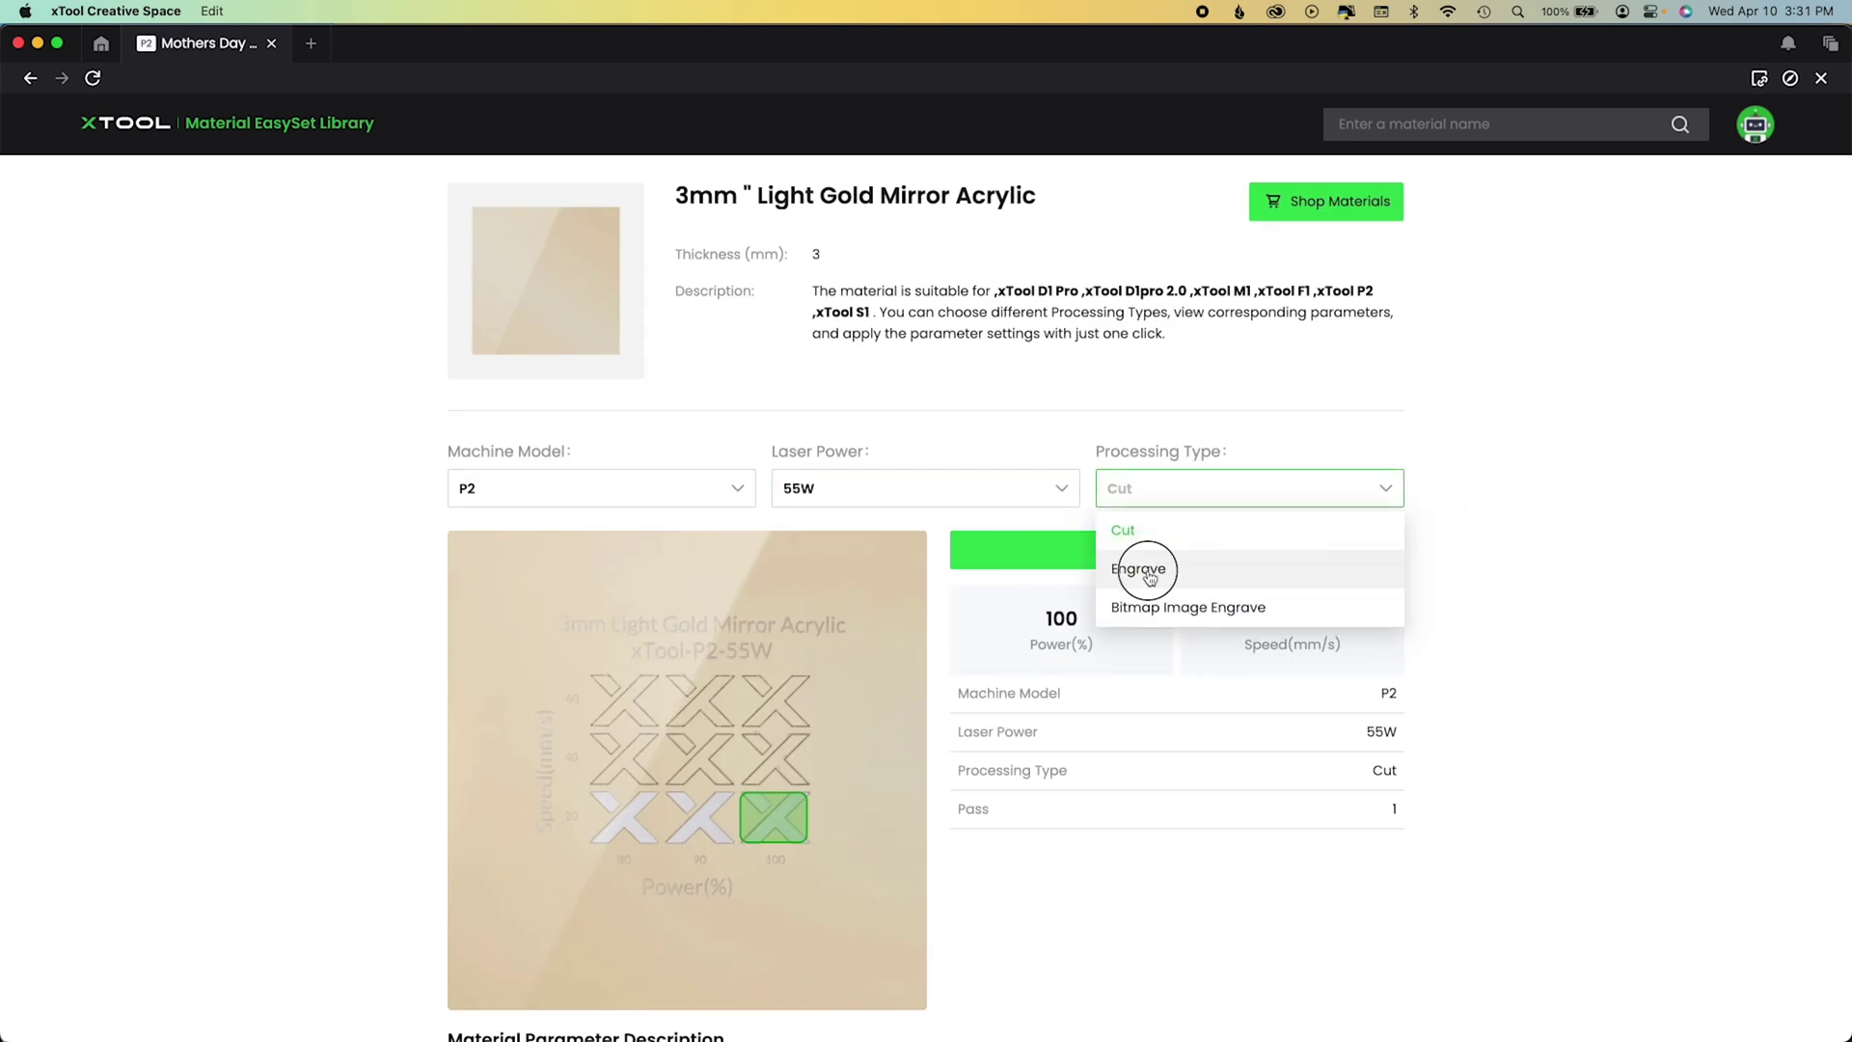
click(1150, 568)
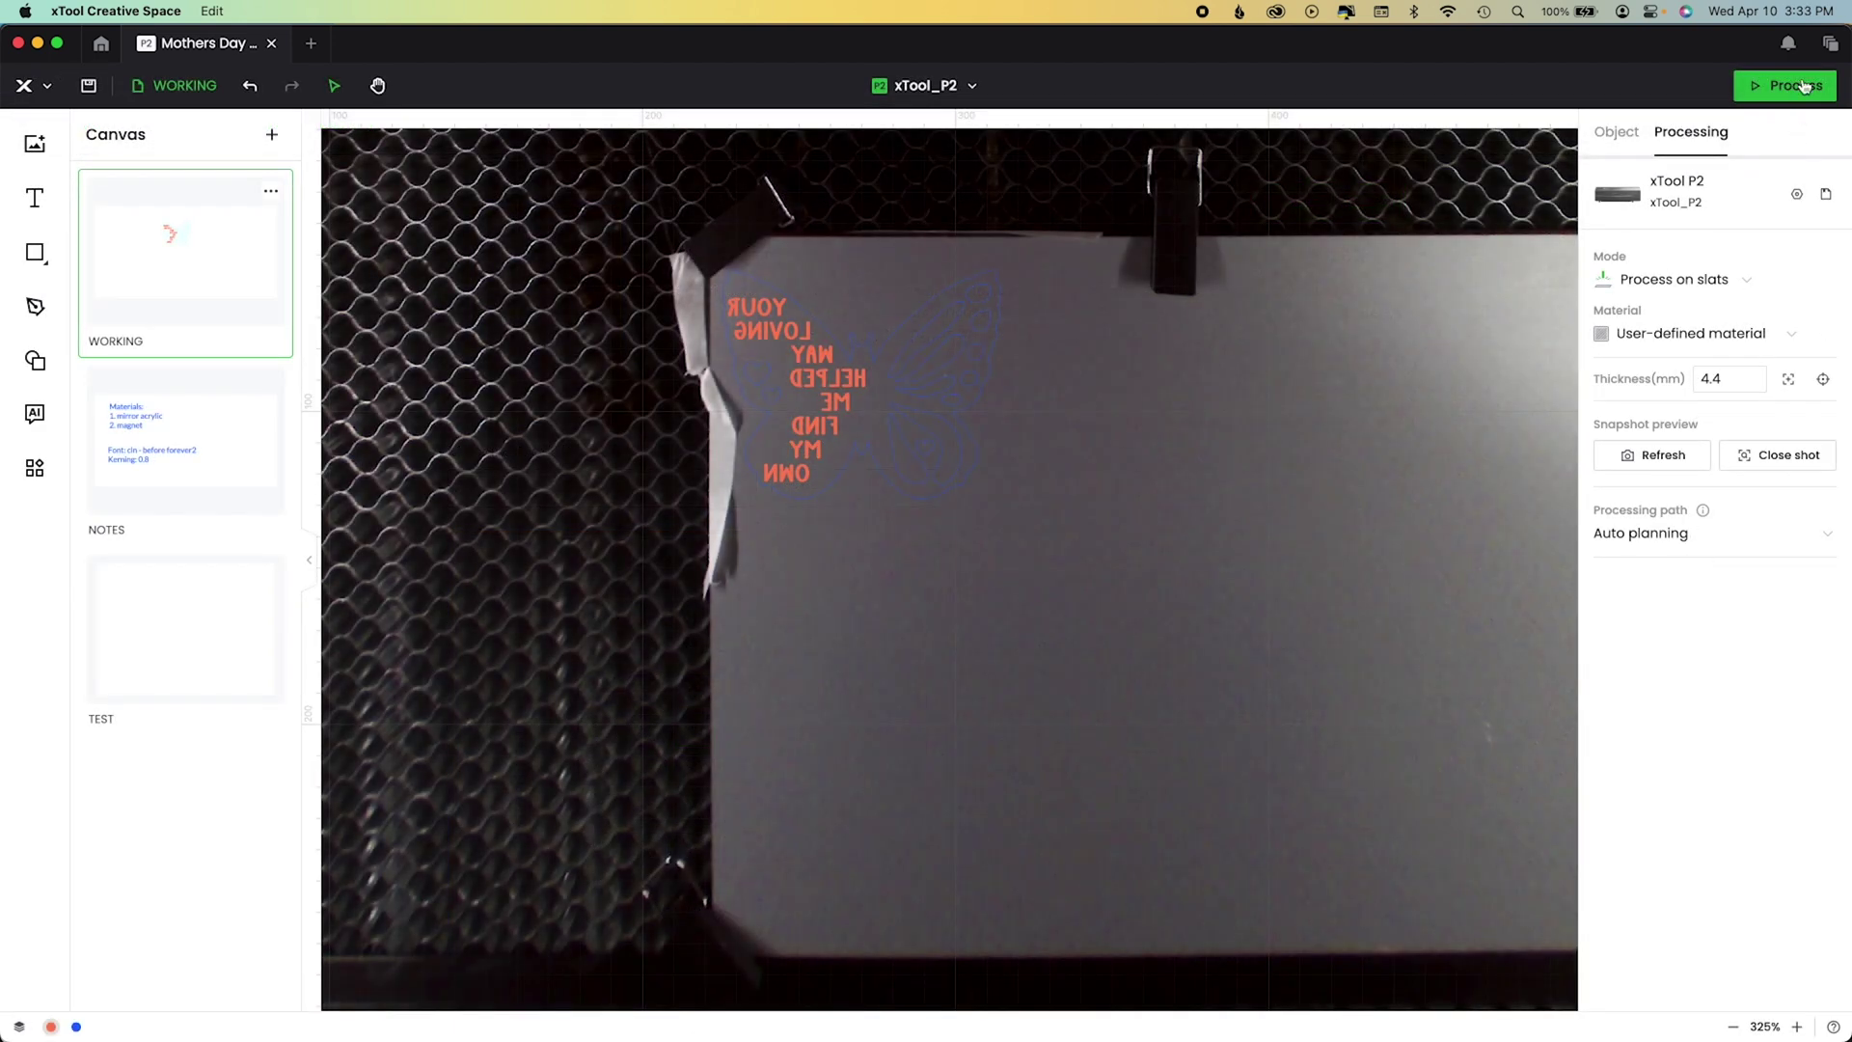
Preview the butterfly job's laser path, then send it to the xTool P2 for processing, accepting the high-power safety tips.
click(1796, 86)
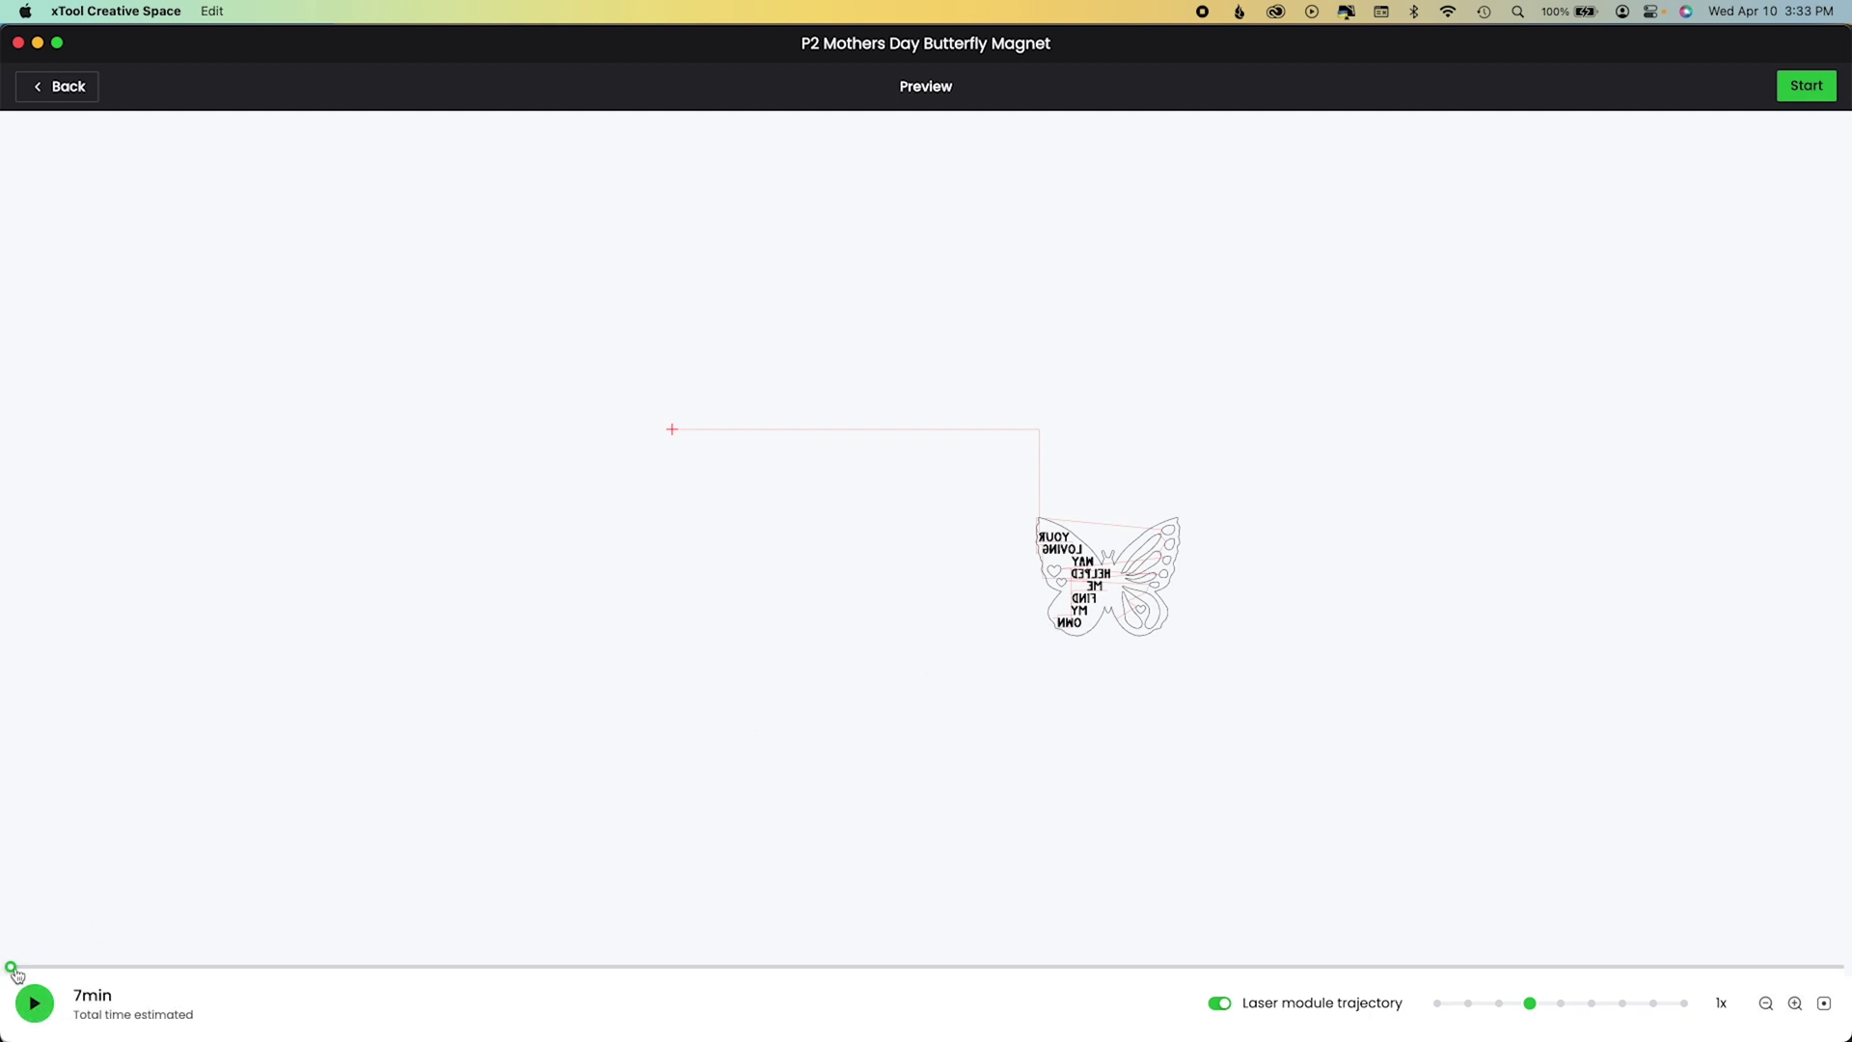
mouse_move(17, 974)
mouse_down()
mouse_move(472, 993)
mouse_move(1594, 973)
mouse_up()
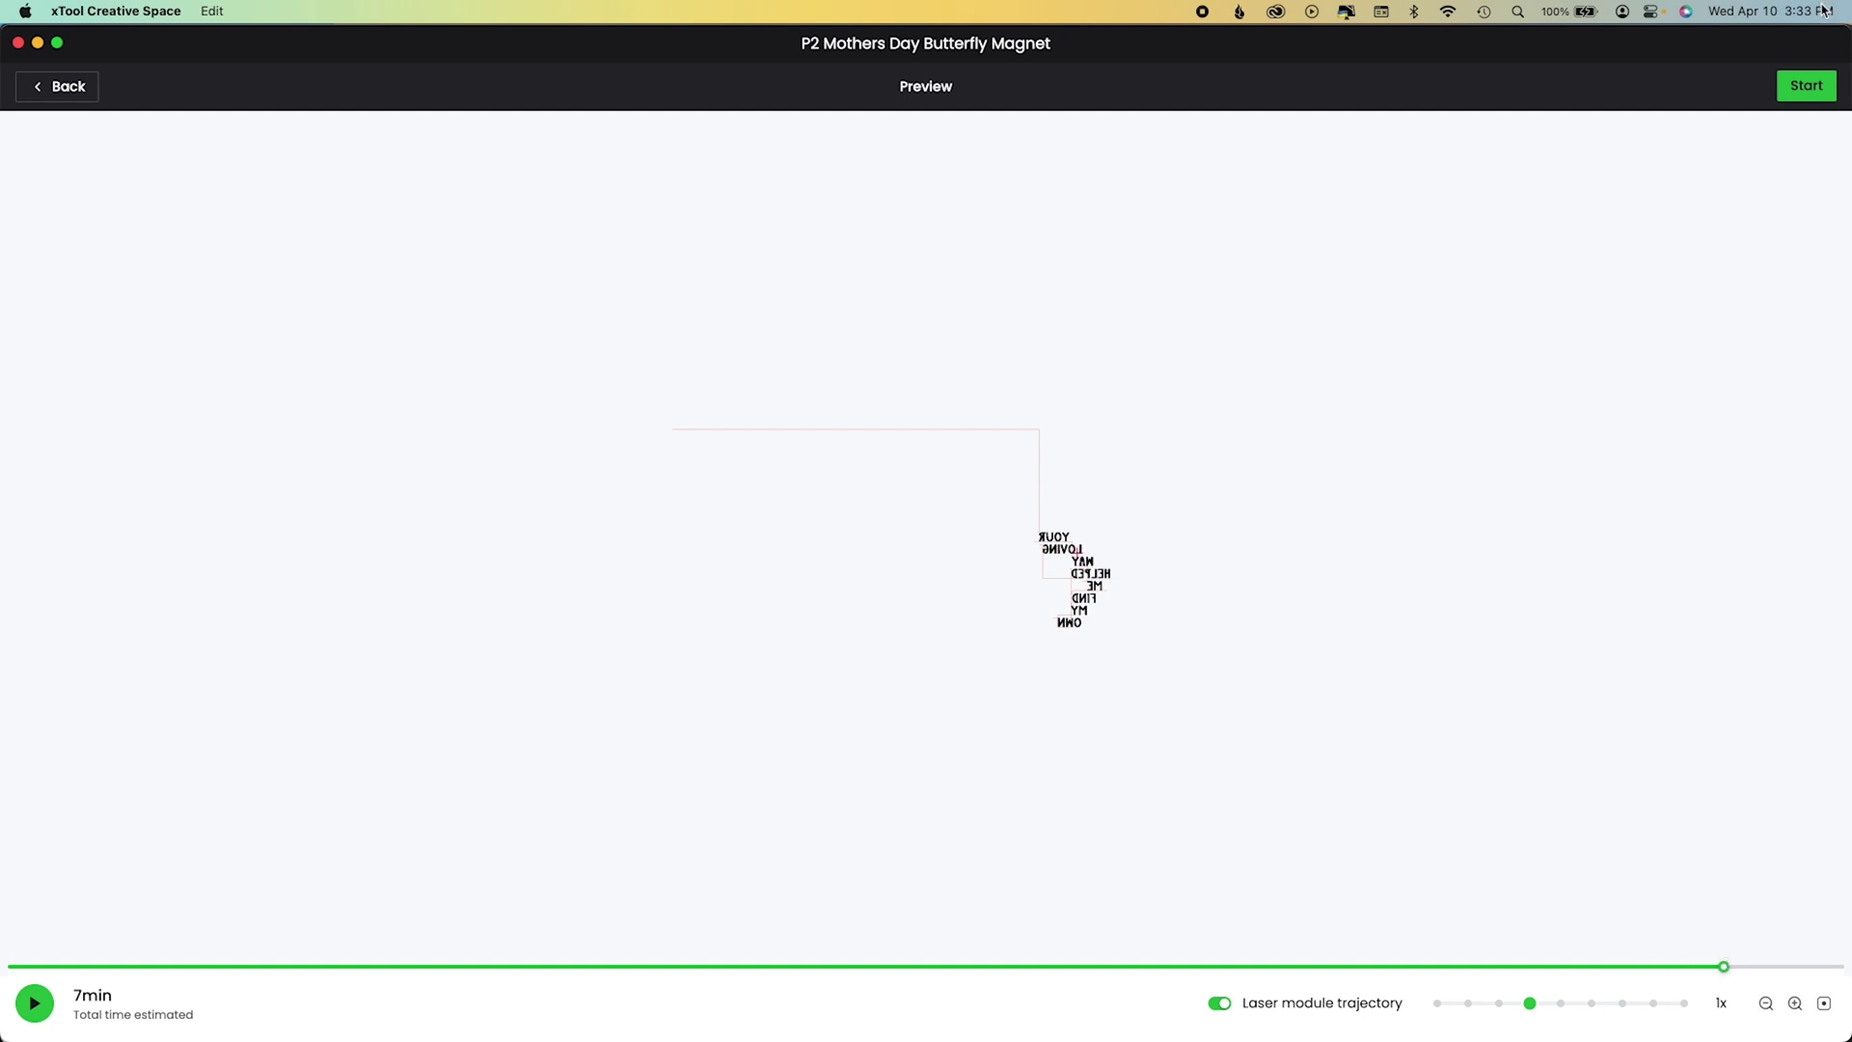
click(1797, 97)
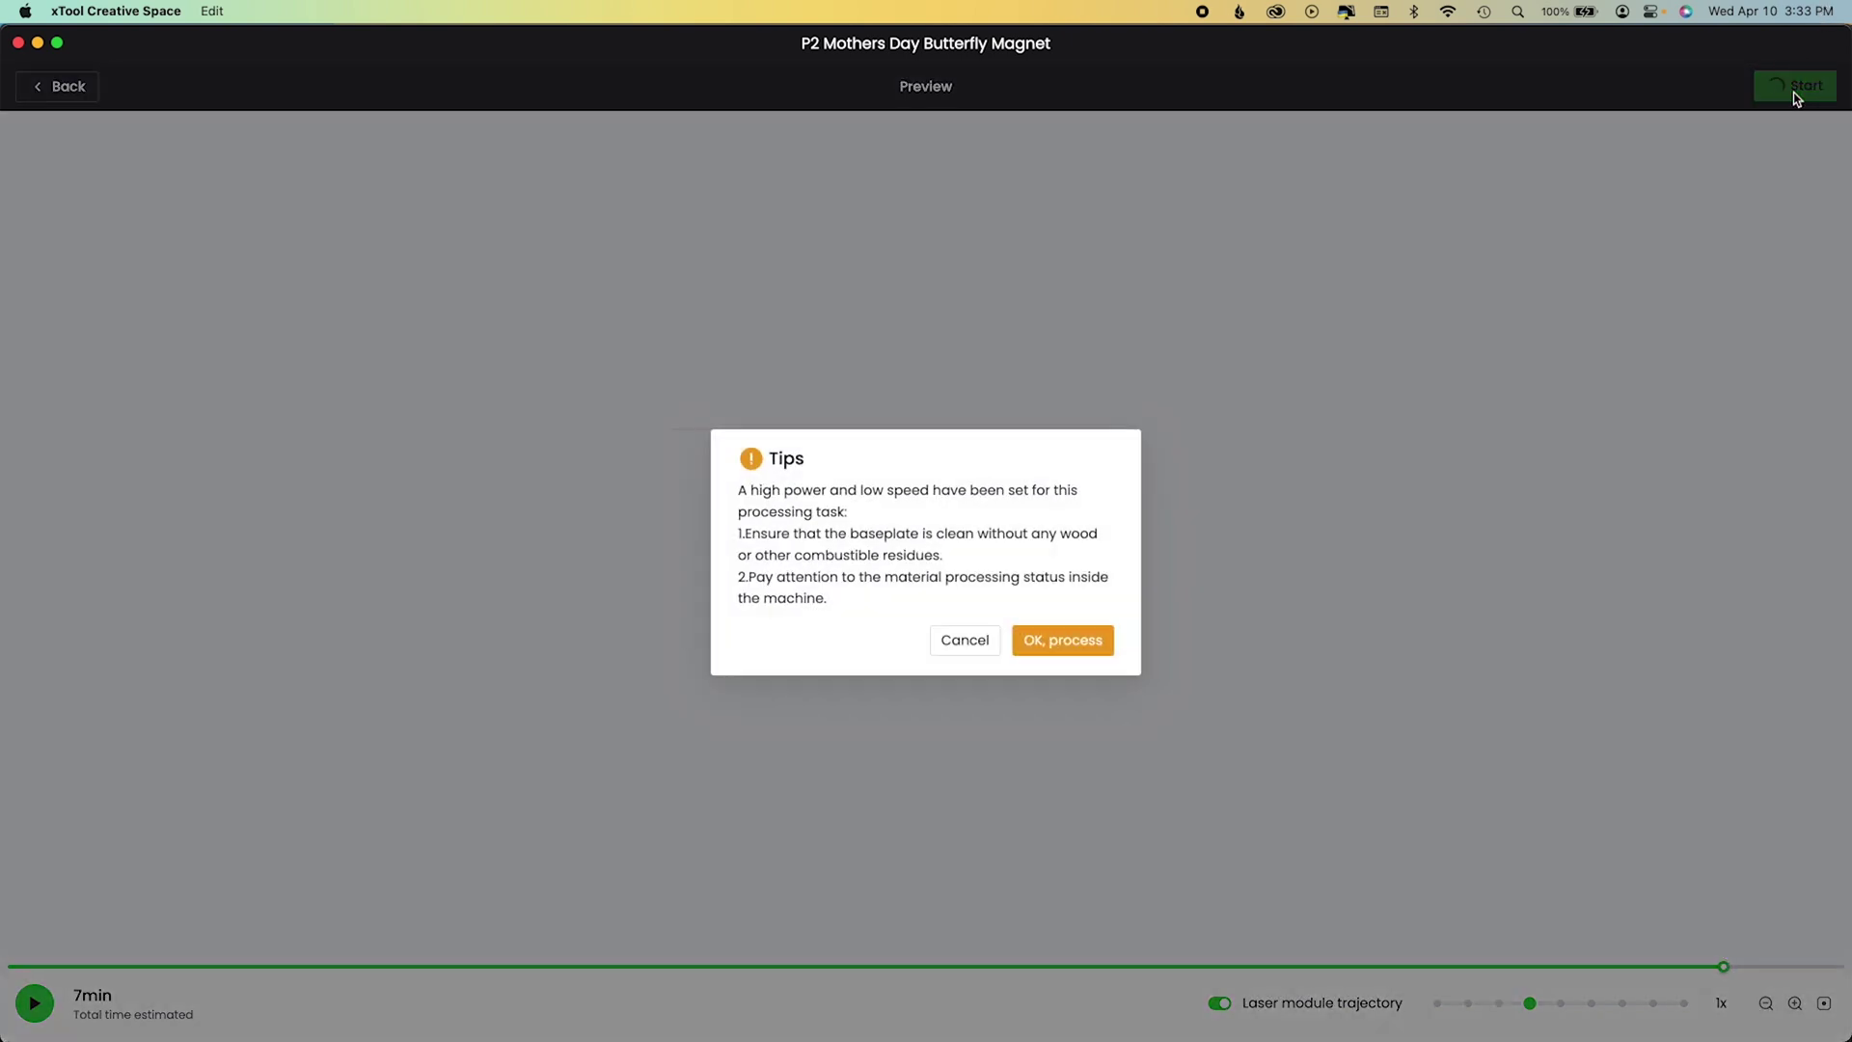
click(1061, 646)
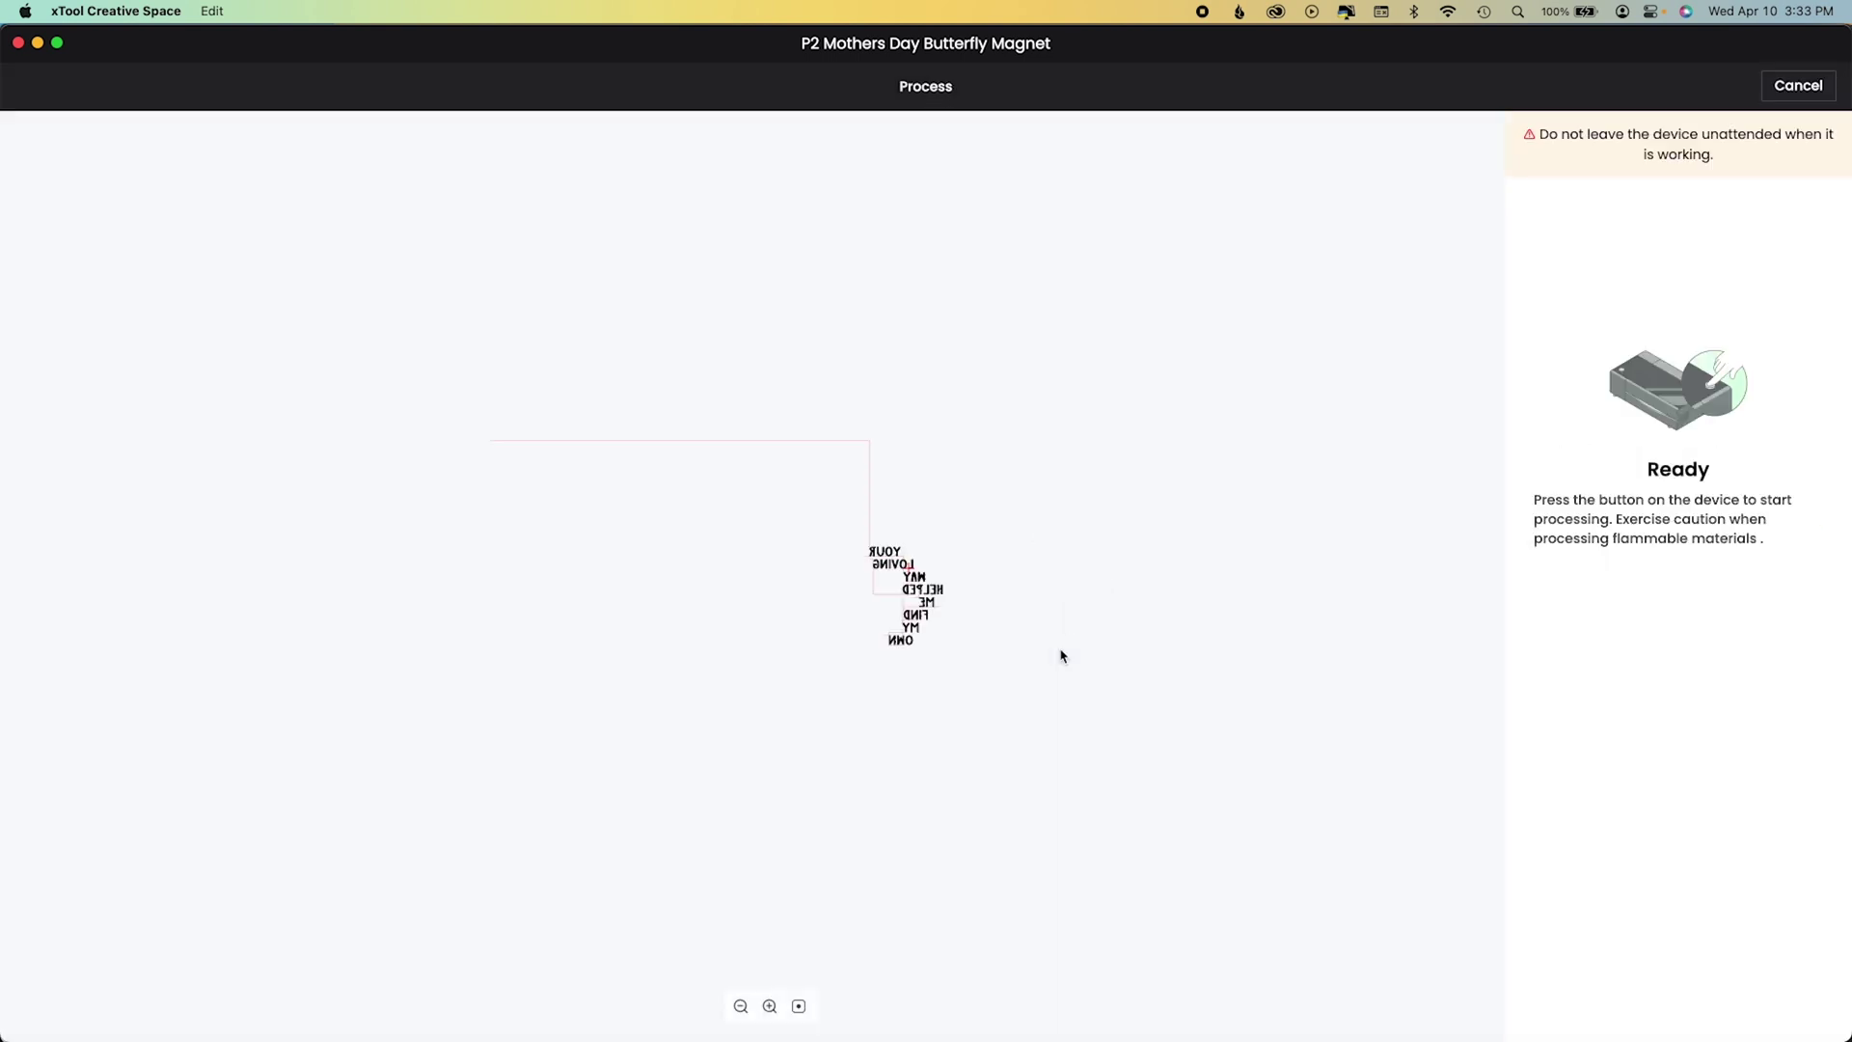